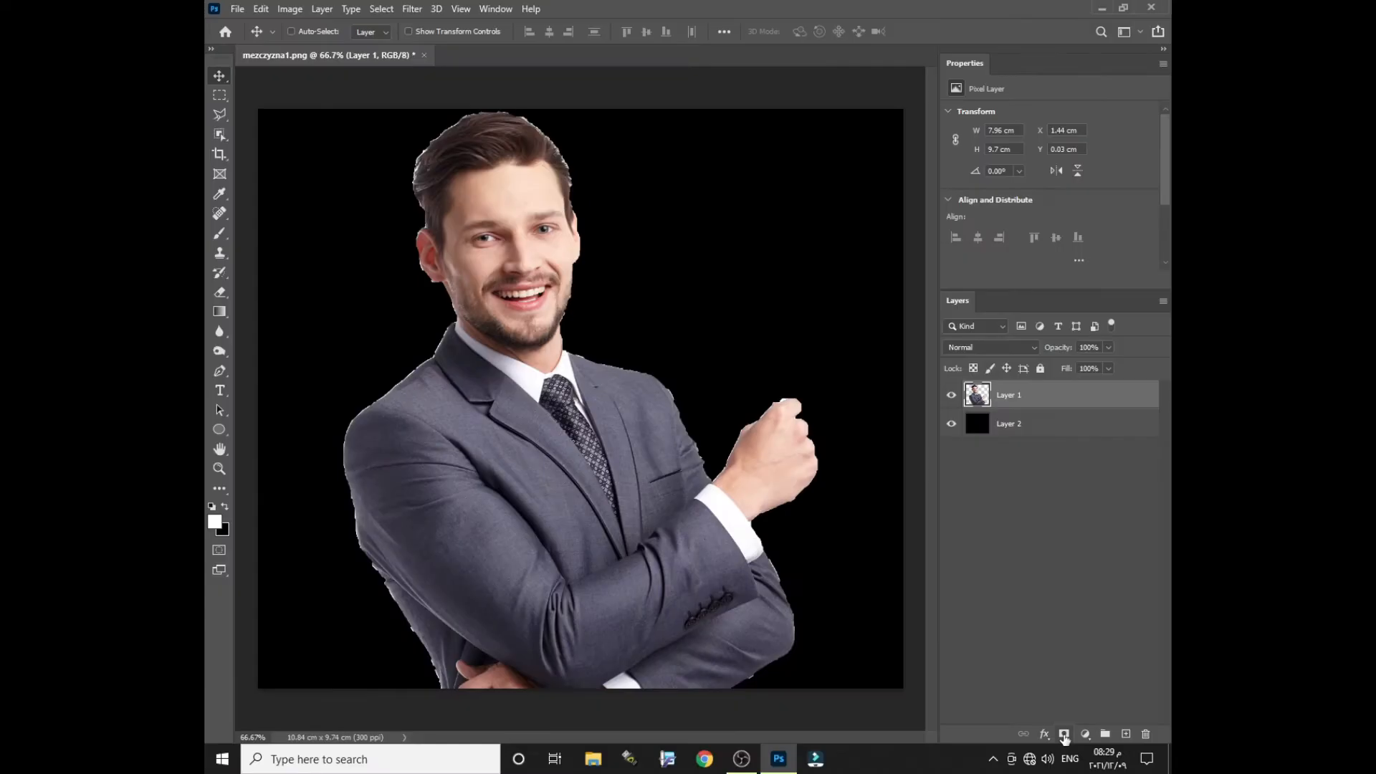
Step: Add a layer mask to Layer 1 and fill the mask alternately with black and white, ending with white
click(999, 710)
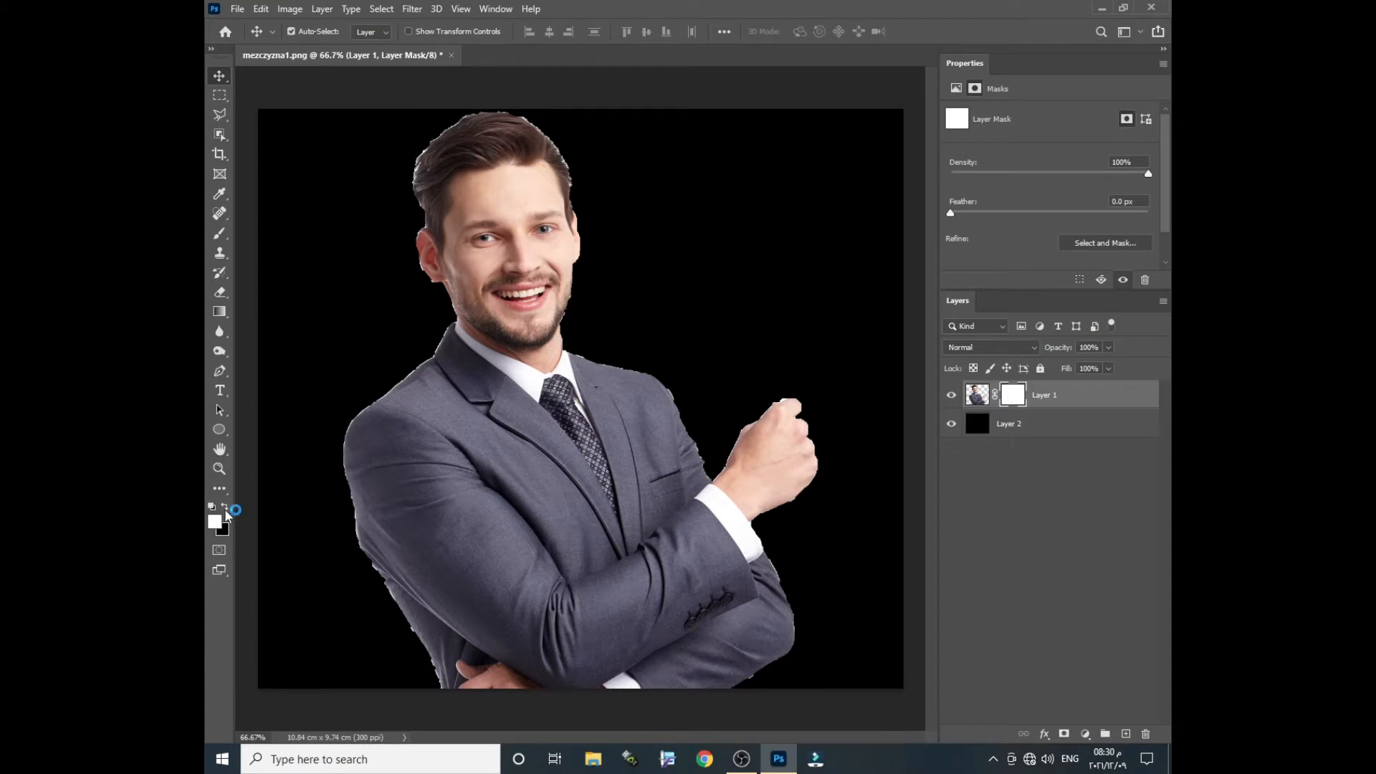
key(ctrl+BackSpace)
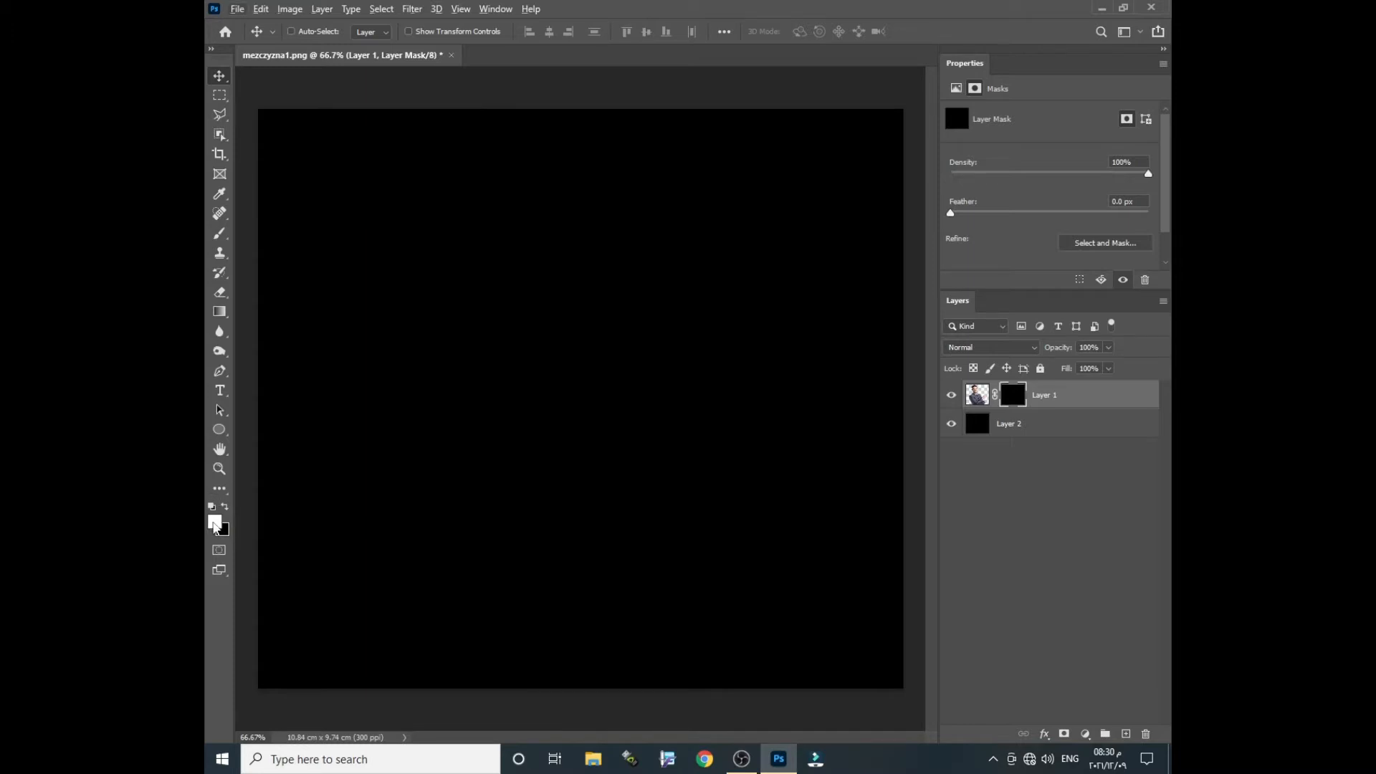
key(alt+BackSpace)
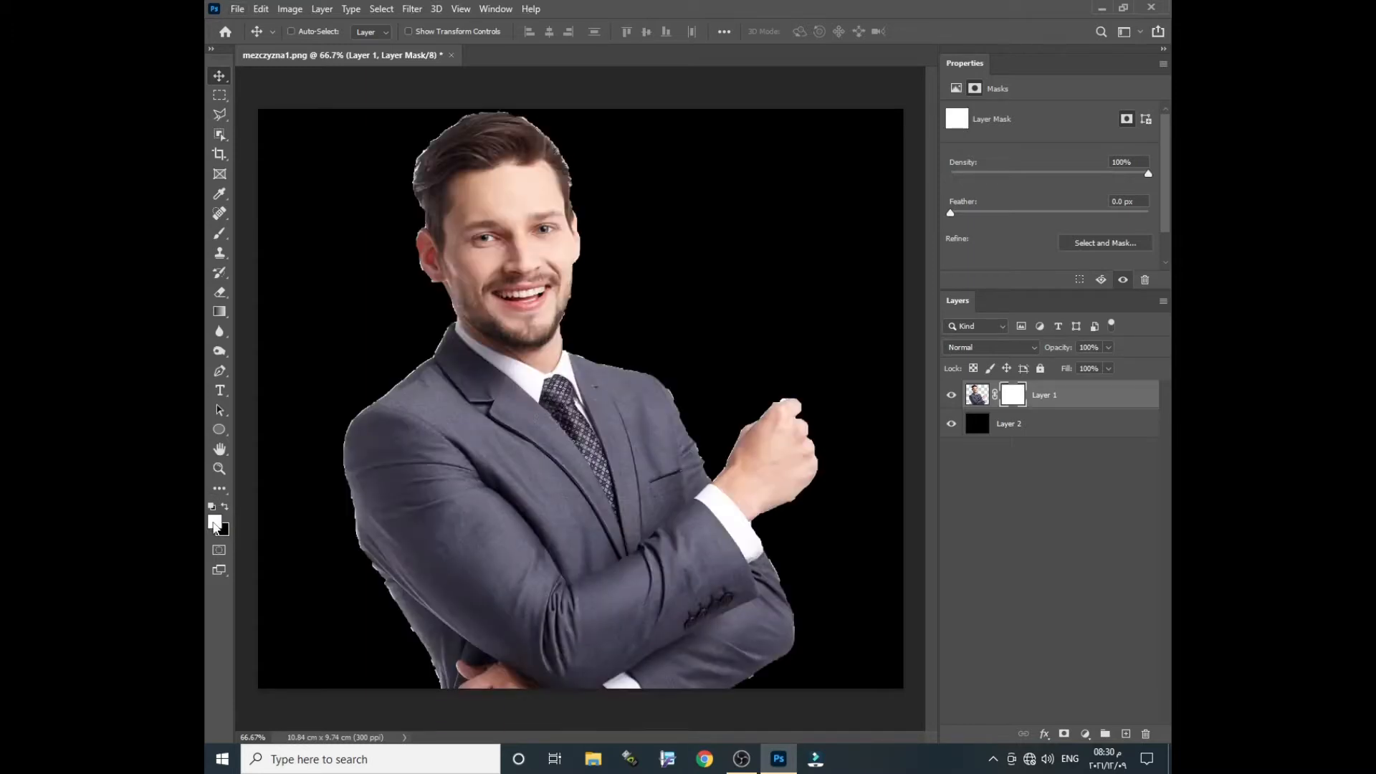
key(ctrl+BackSpace)
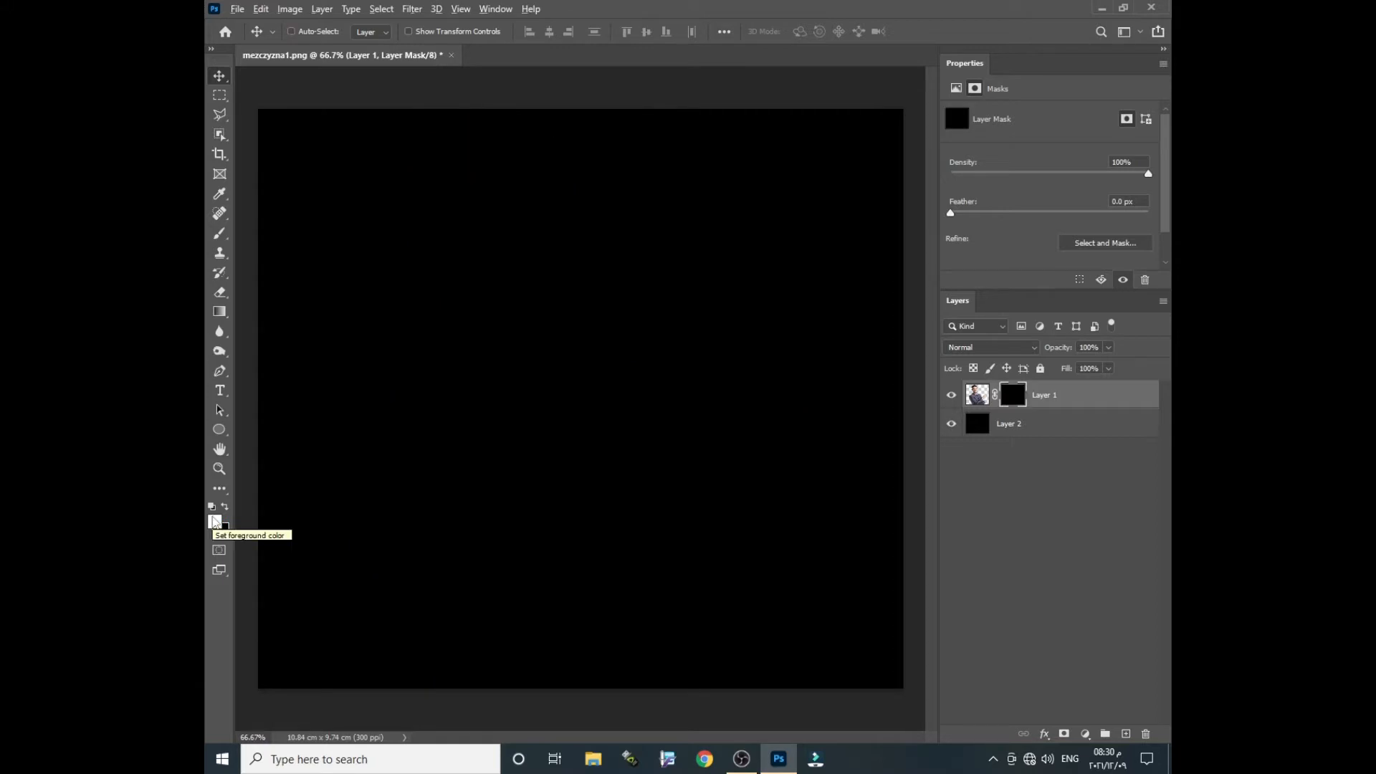
key(alt+BackSpace)
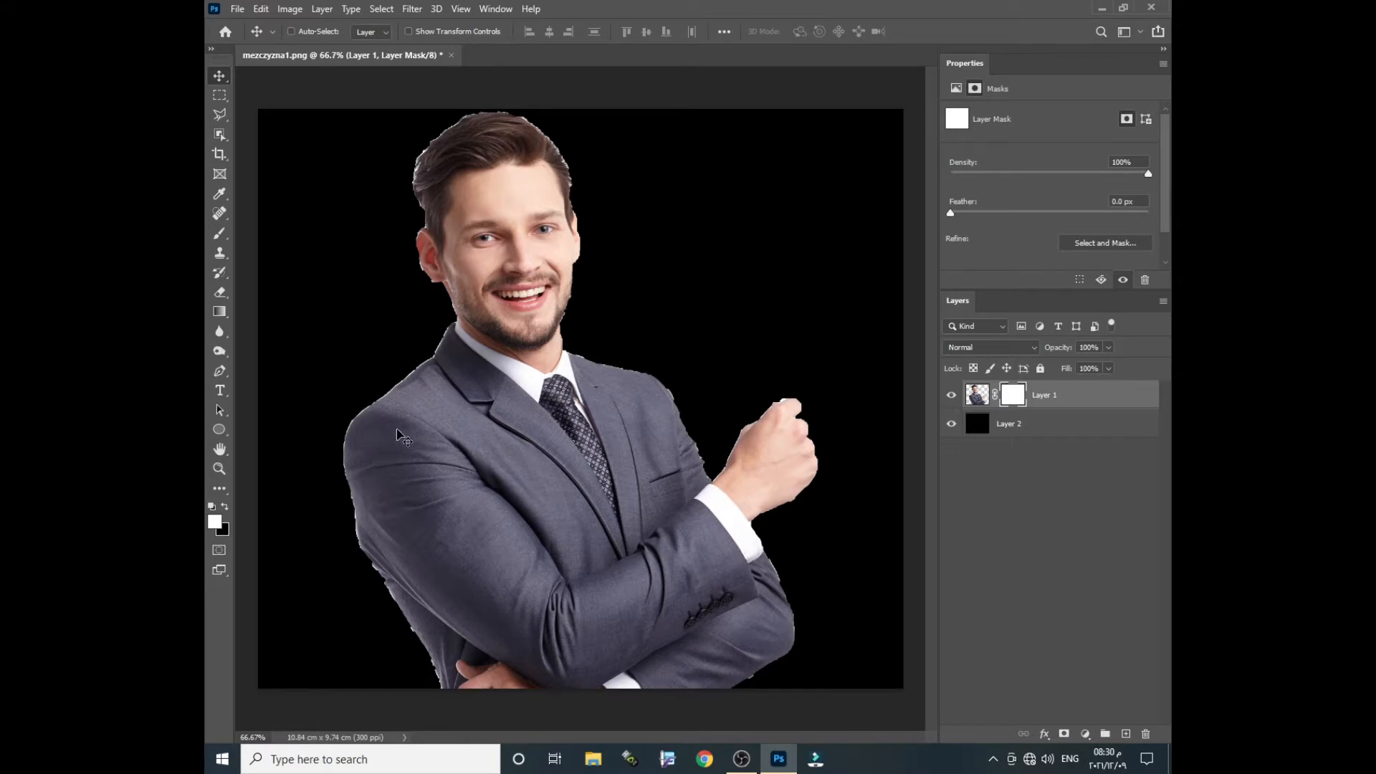
Step: Paint with a black 100 px brush on Layer 1's mask to hide the man's raised fist, hair and ears
click(226, 514)
click(226, 513)
key(x)
key(x)
key(x)
click(220, 234)
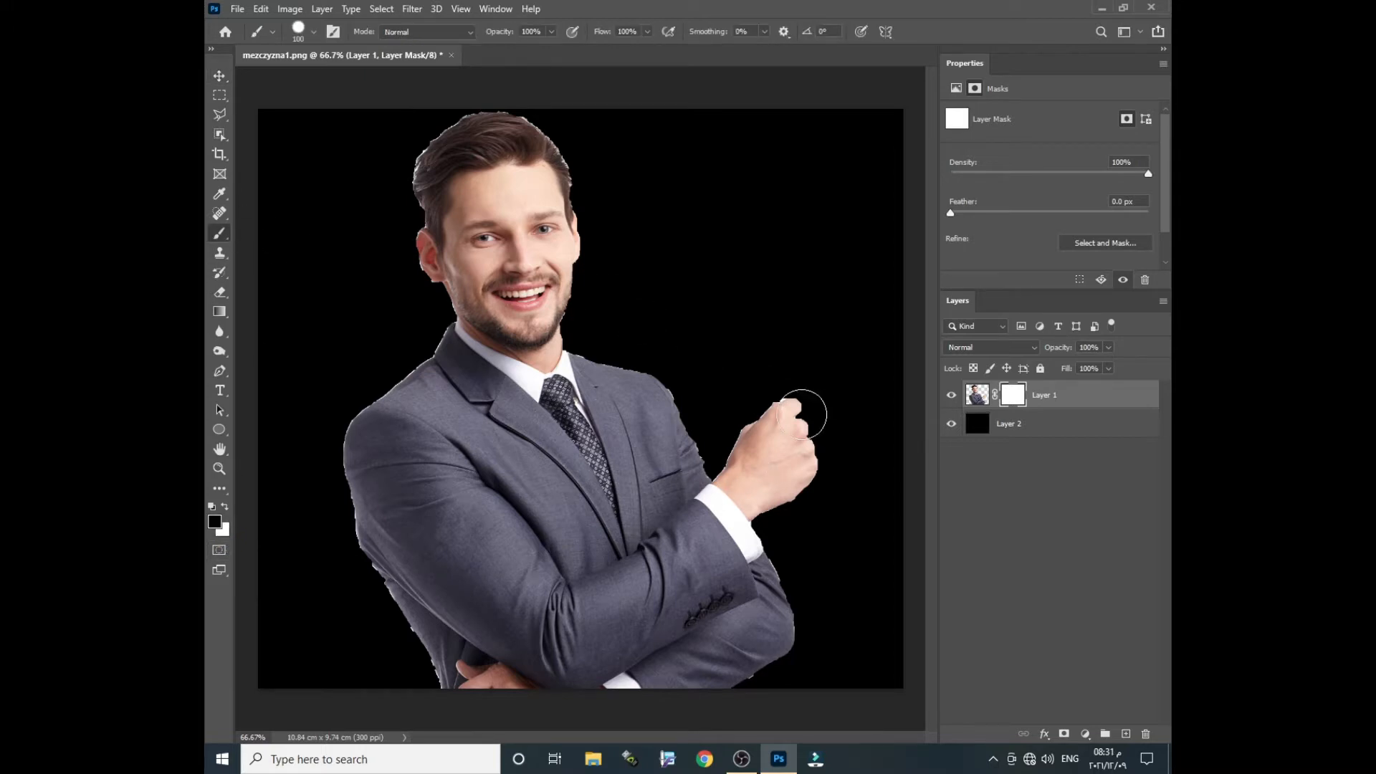
mouse_move(805, 409)
mouse_down()
mouse_move(786, 402)
mouse_move(740, 449)
mouse_move(805, 486)
mouse_move(796, 433)
mouse_move(741, 470)
mouse_move(774, 513)
mouse_up()
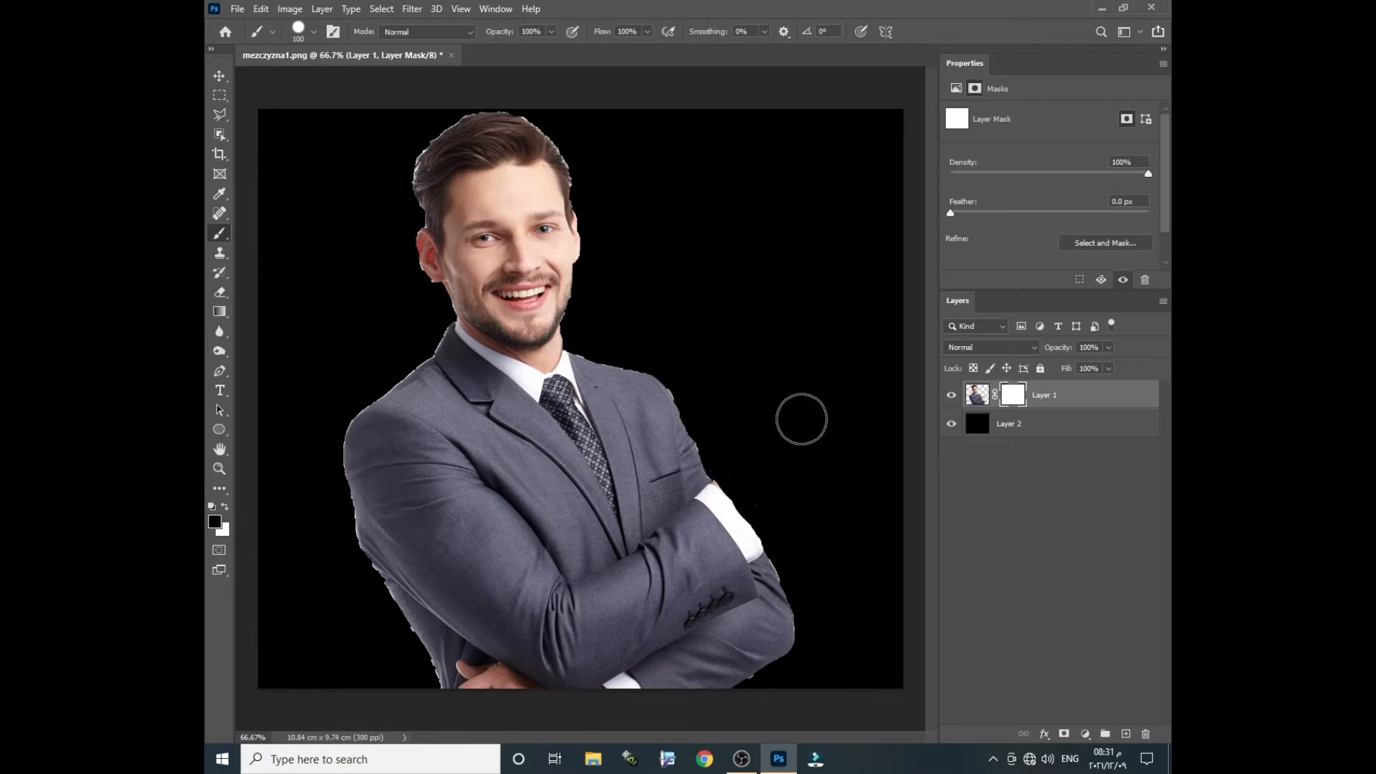
mouse_move(427, 148)
mouse_down()
mouse_move(416, 264)
mouse_move(425, 169)
mouse_move(477, 129)
mouse_move(516, 125)
mouse_move(583, 184)
mouse_move(603, 311)
mouse_up()
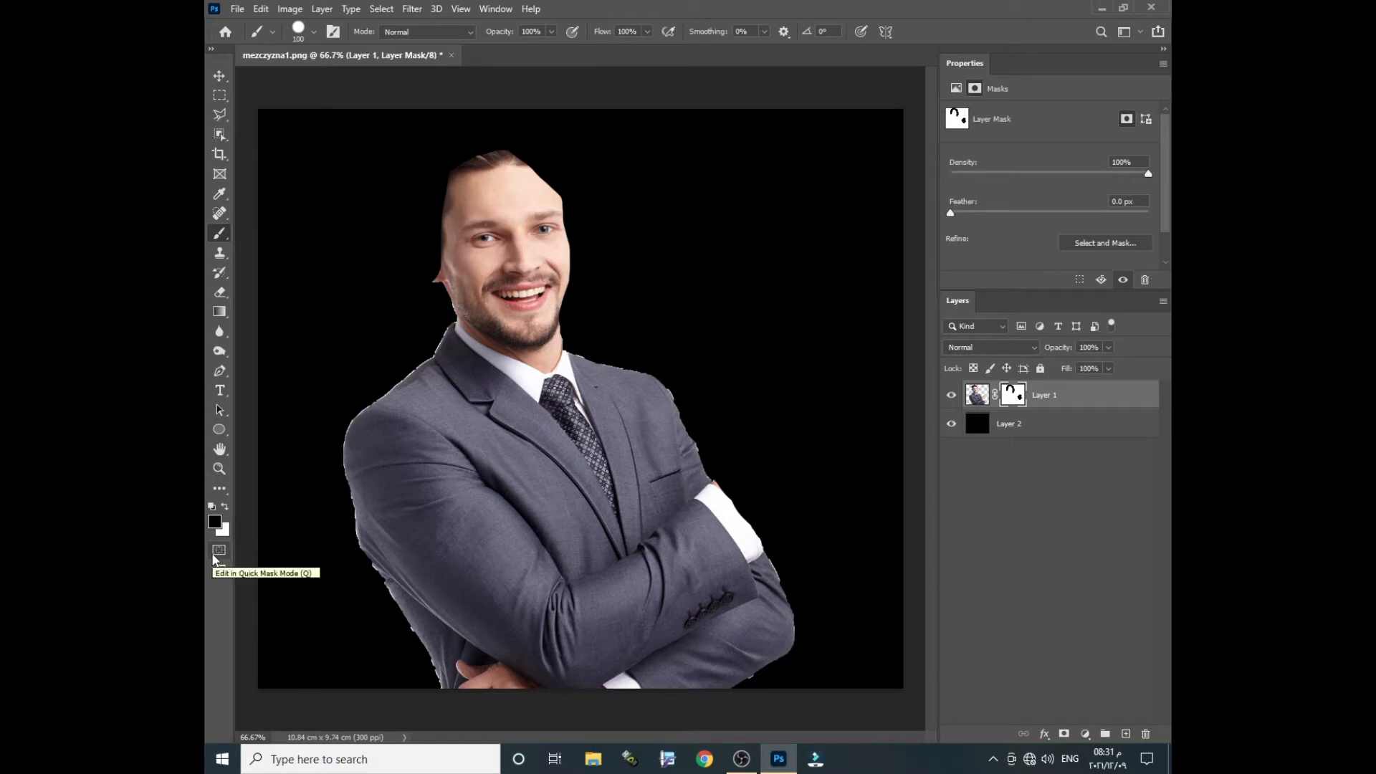
Step: Paint with white on Layer 1's mask to restore the man's hair, ears and raised fist
key(x)
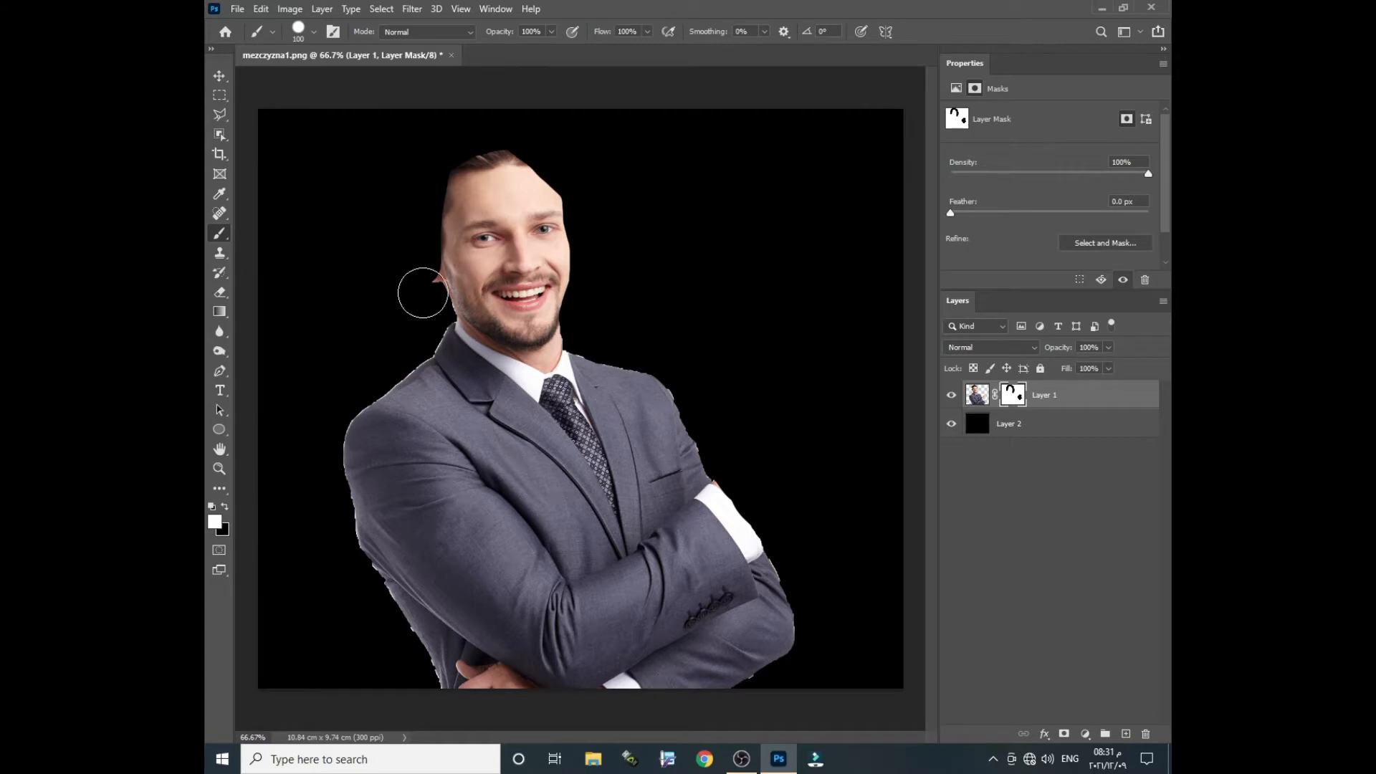
mouse_move(423, 292)
mouse_down()
mouse_move(439, 173)
mouse_move(497, 134)
mouse_move(558, 184)
mouse_move(570, 344)
mouse_up()
mouse_move(760, 473)
mouse_down()
mouse_move(762, 539)
mouse_move(782, 449)
mouse_move(756, 456)
mouse_move(749, 493)
mouse_up()
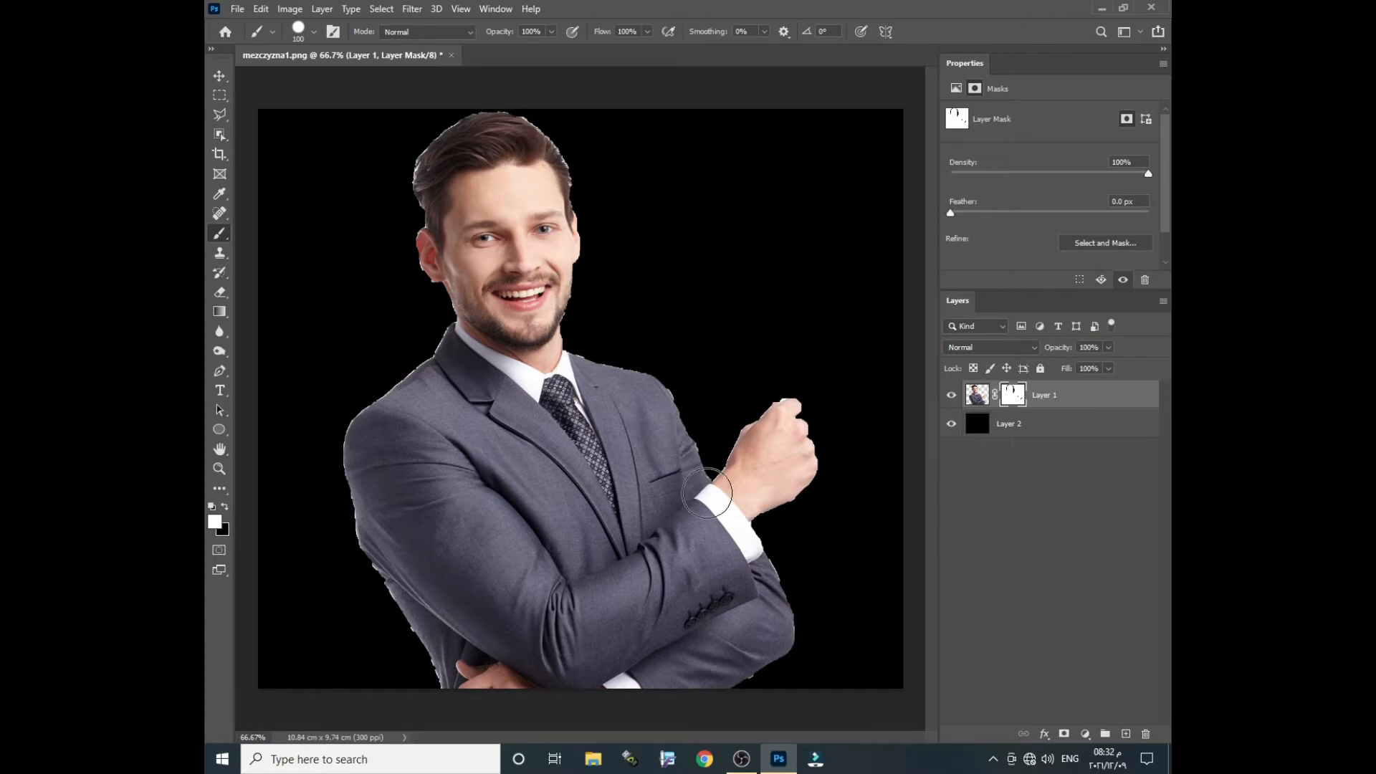
click(228, 506)
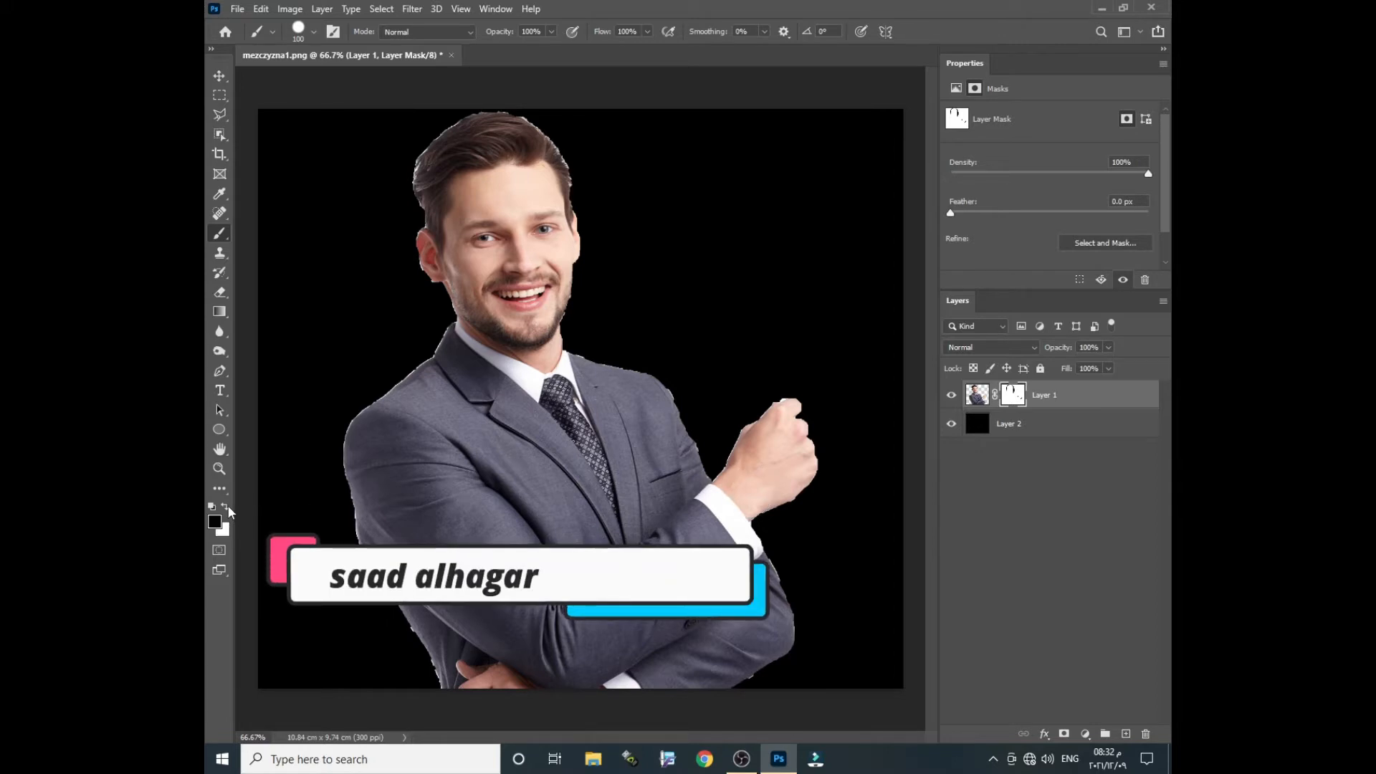
click(228, 506)
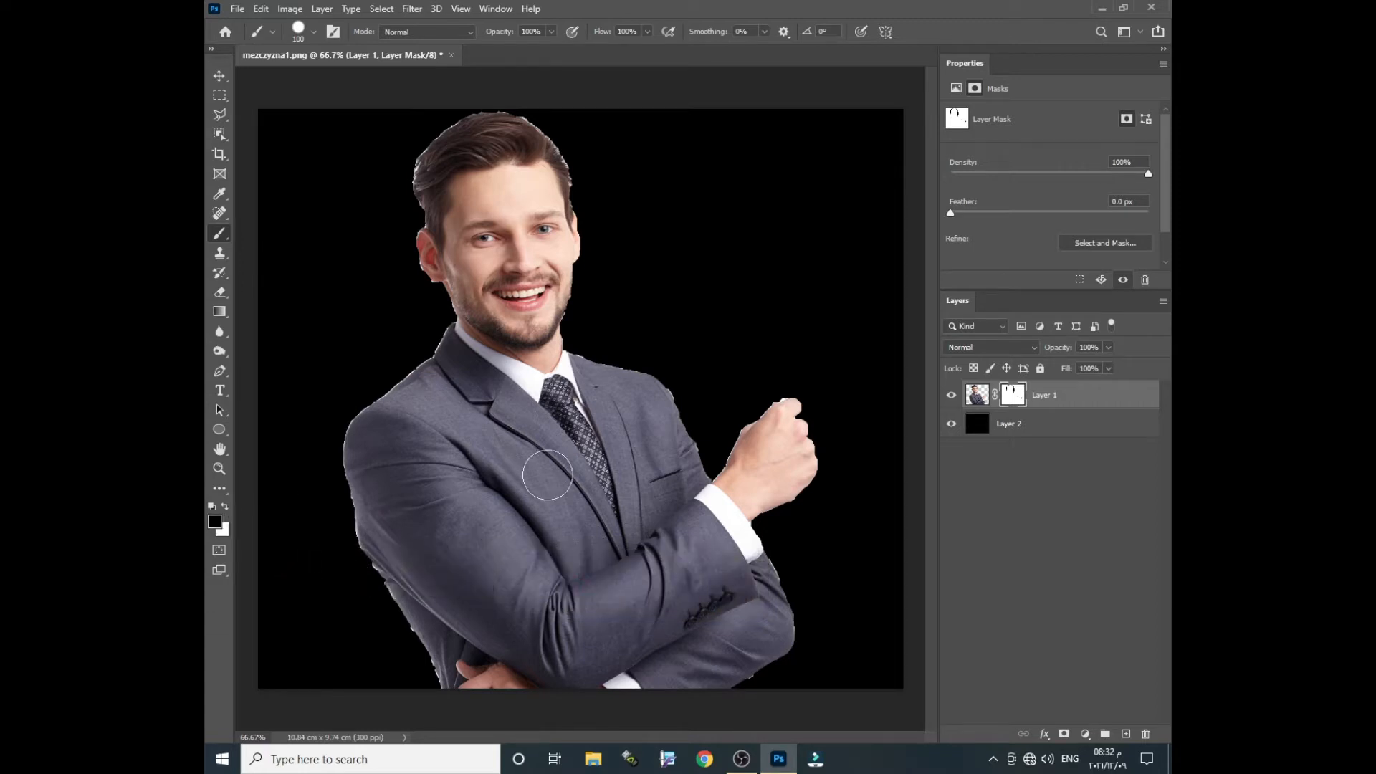
mouse_move(732, 436)
mouse_down()
mouse_move(773, 431)
mouse_move(784, 507)
mouse_move(796, 435)
mouse_move(797, 452)
mouse_move(670, 542)
mouse_move(734, 501)
mouse_move(726, 527)
mouse_move(755, 519)
mouse_move(669, 551)
mouse_move(731, 502)
mouse_move(793, 405)
mouse_move(788, 465)
mouse_move(755, 496)
mouse_move(846, 452)
mouse_move(823, 420)
mouse_move(746, 416)
mouse_move(722, 481)
mouse_move(768, 399)
mouse_up()
key(x)
Step: Create a new A4 document at 300 ppi and rotate its canvas 90° clockwise
click(238, 10)
click(247, 22)
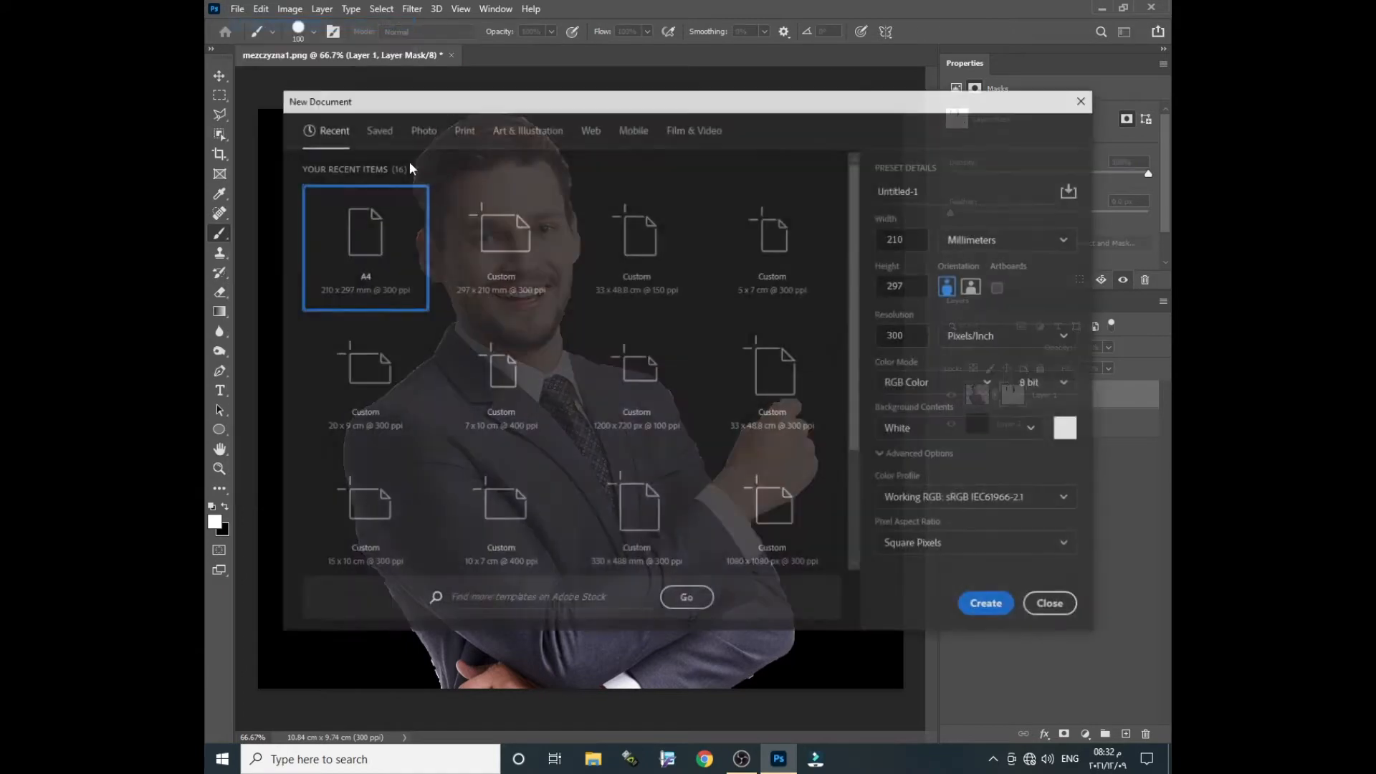
double_click(357, 270)
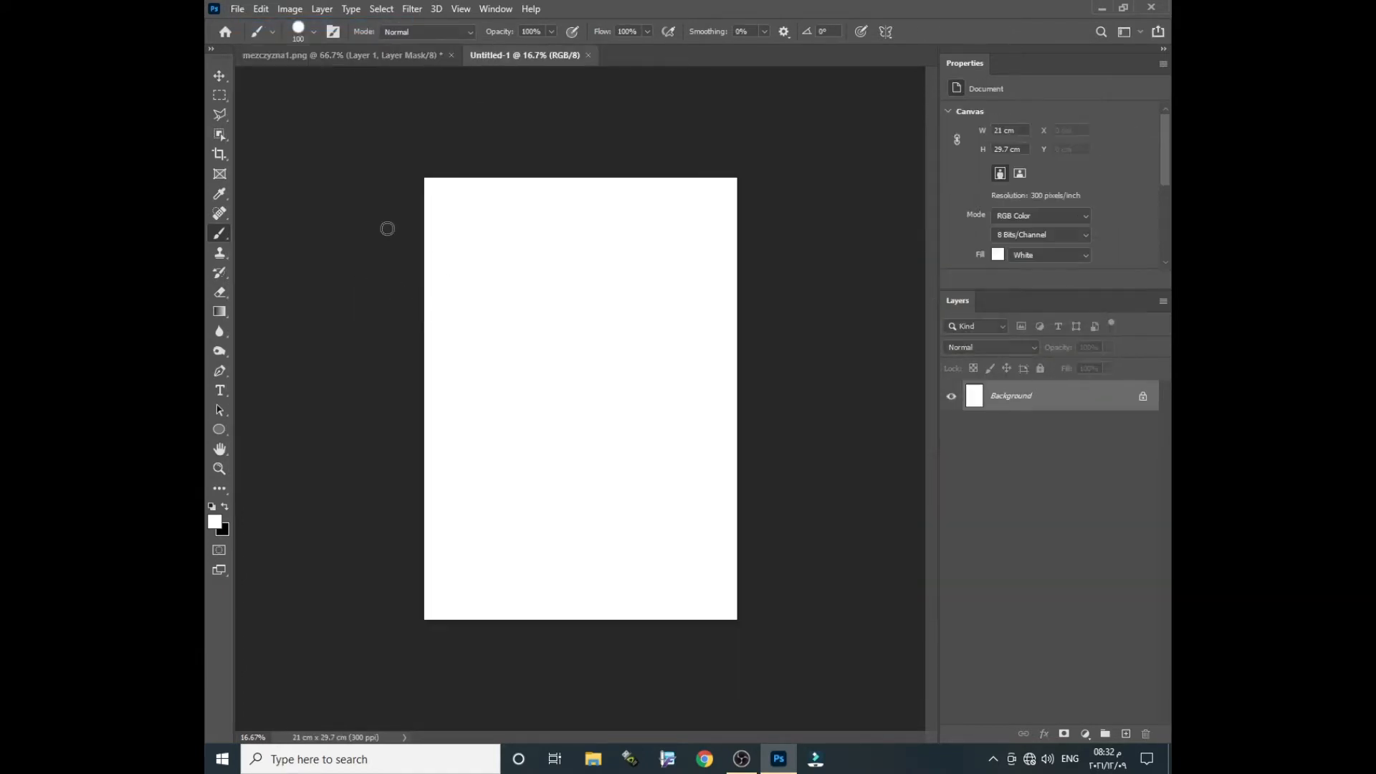
click(290, 9)
mouse_move(350, 152)
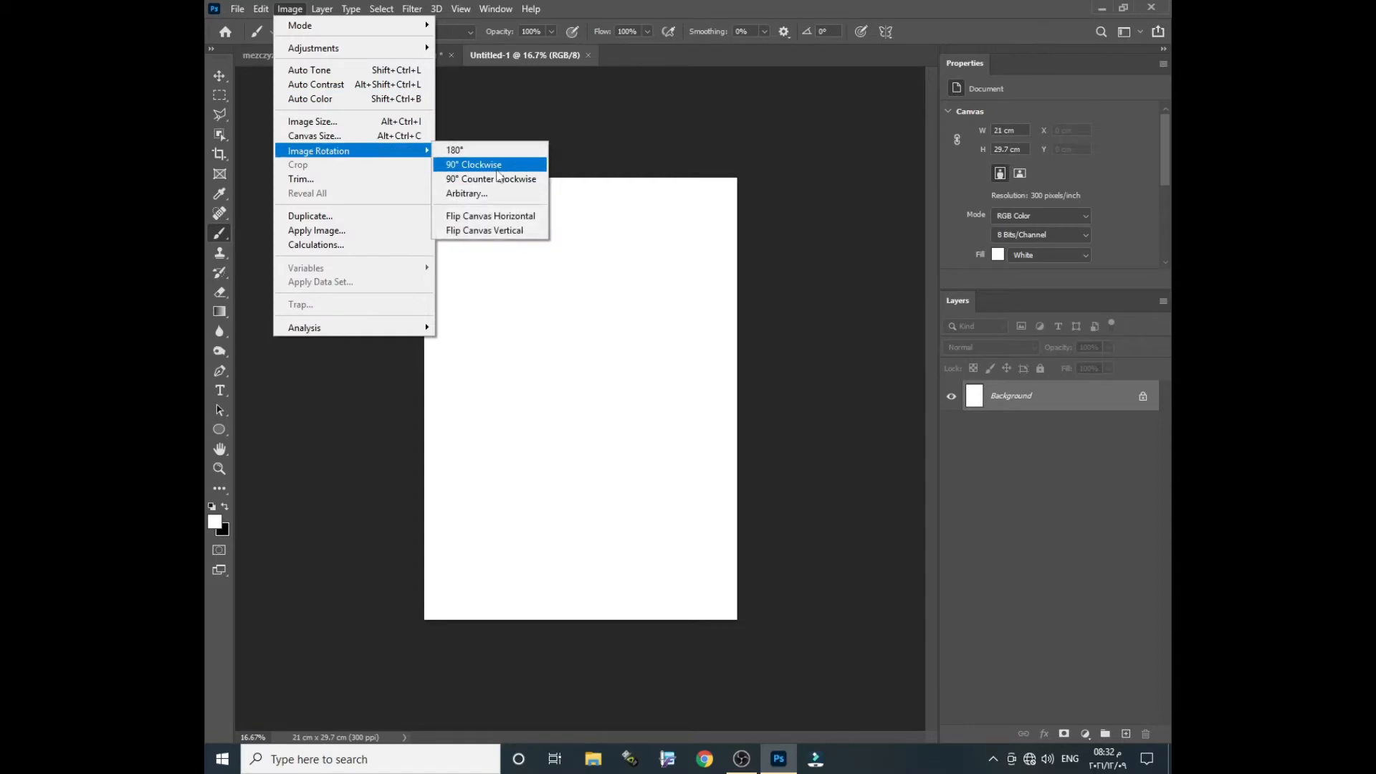
click(477, 167)
Step: Copy the masked man layer from mezczyzna1.png into the lower-left area of the new landscape document
click(210, 74)
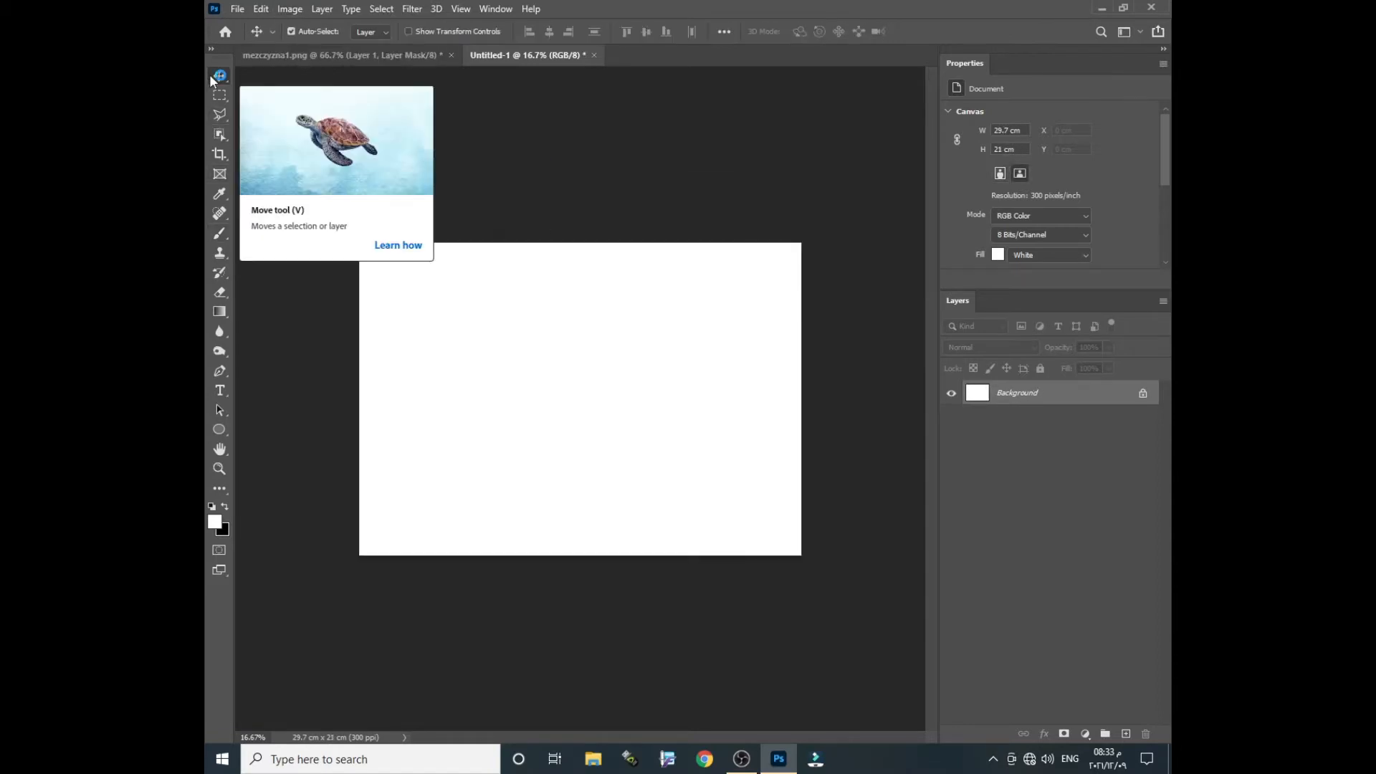
key(ctrl+0)
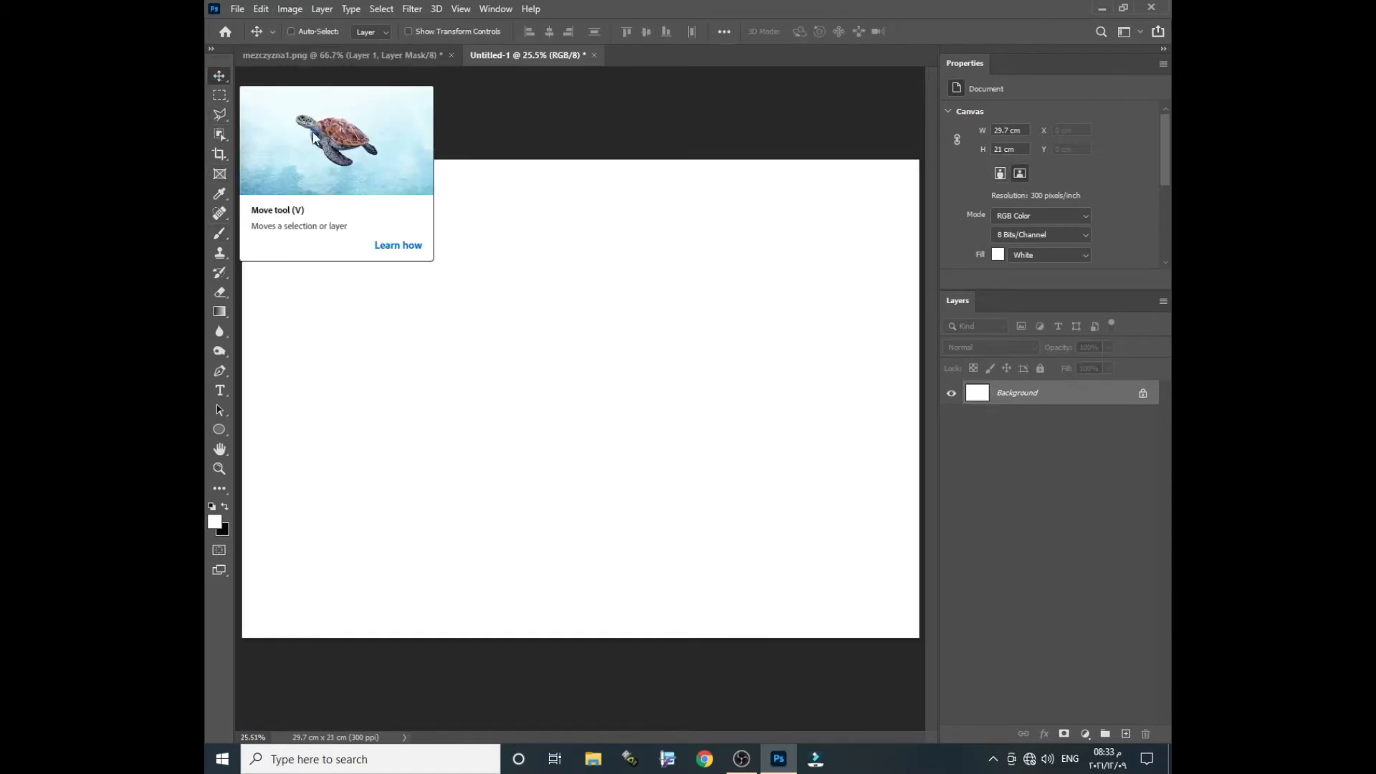
click(353, 57)
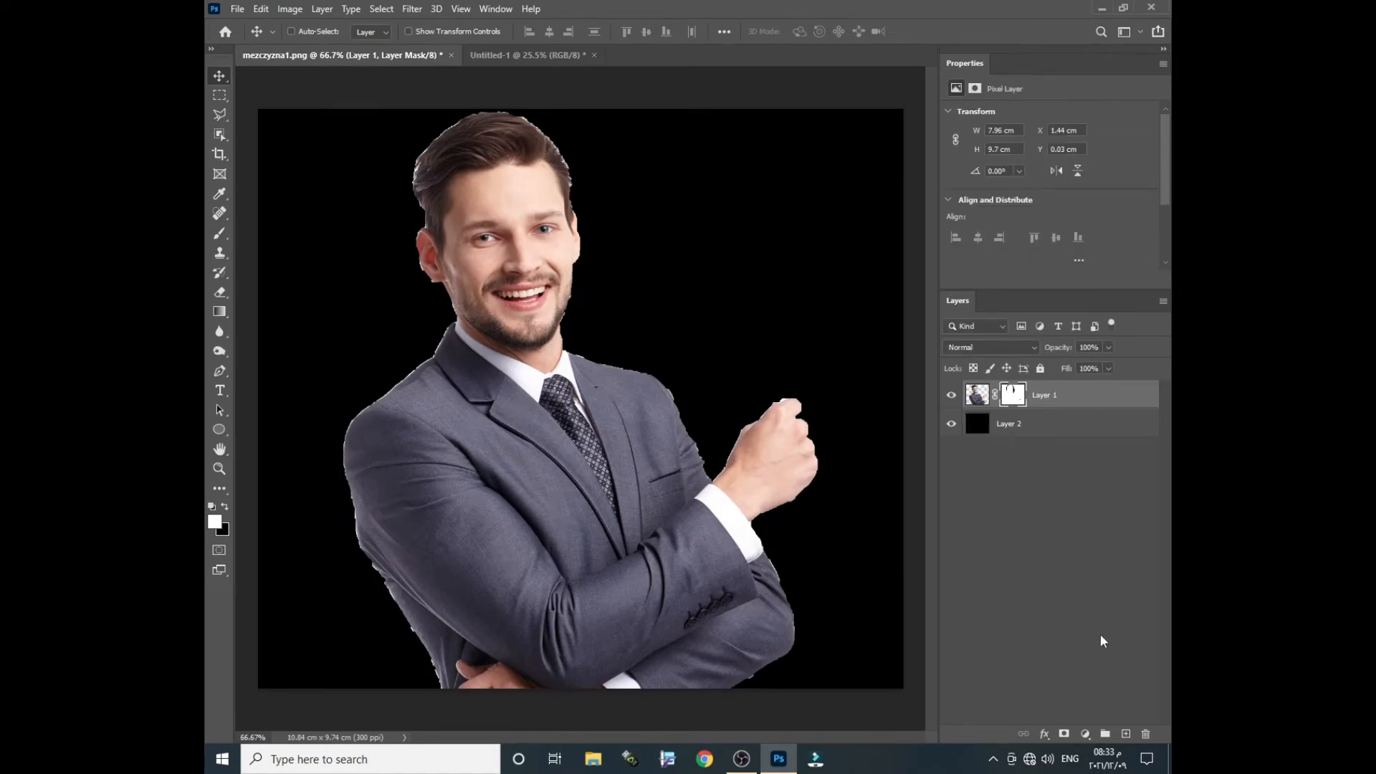
drag(514, 368, 409, 570)
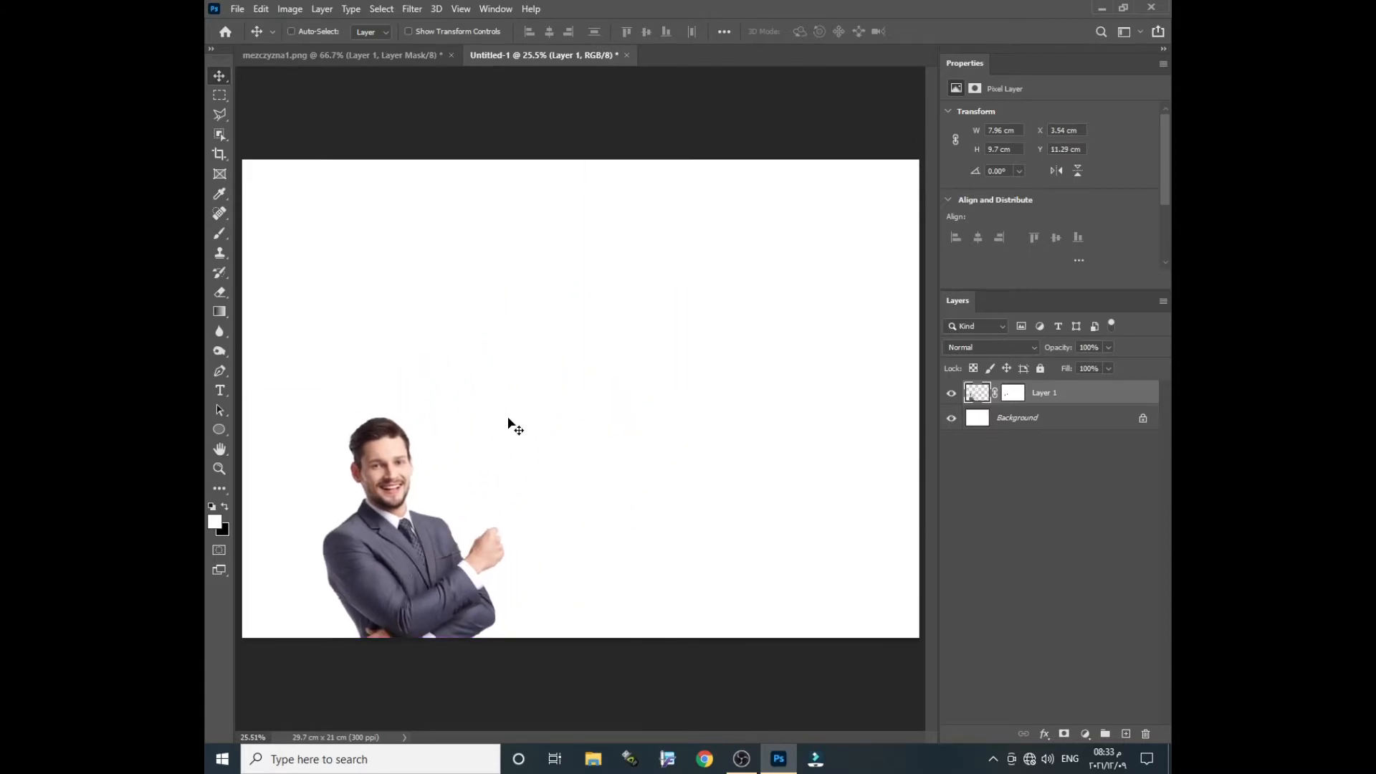
Step: Enlarge the man to about 15.1 × 18.4 cm and move him to the right half of the page
key(ctrl)
key(ctrl+t)
drag(504, 414, 716, 255)
key(Return)
drag(465, 462, 601, 466)
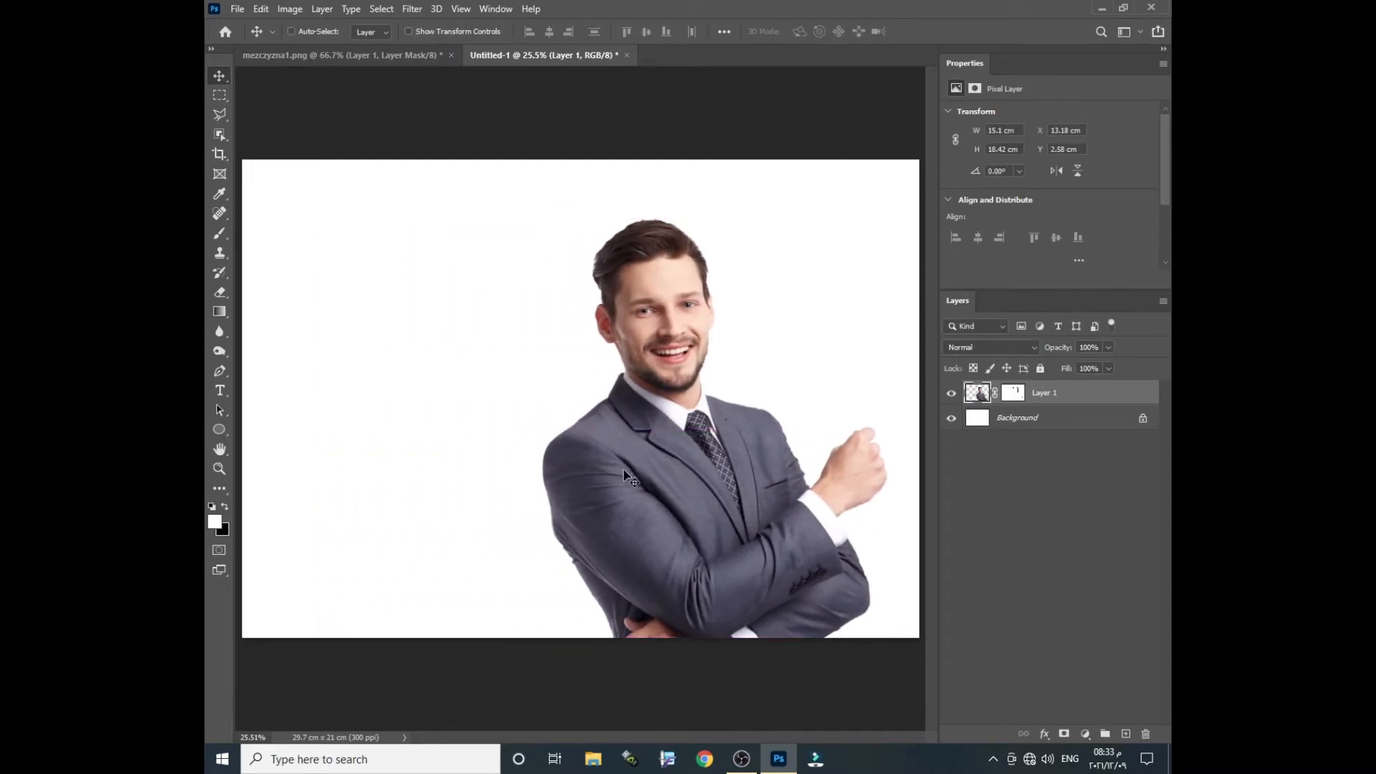
Step: Duplicate the man with its mask toward the left half of the page and flip the copy horizontally
drag(727, 479, 493, 479)
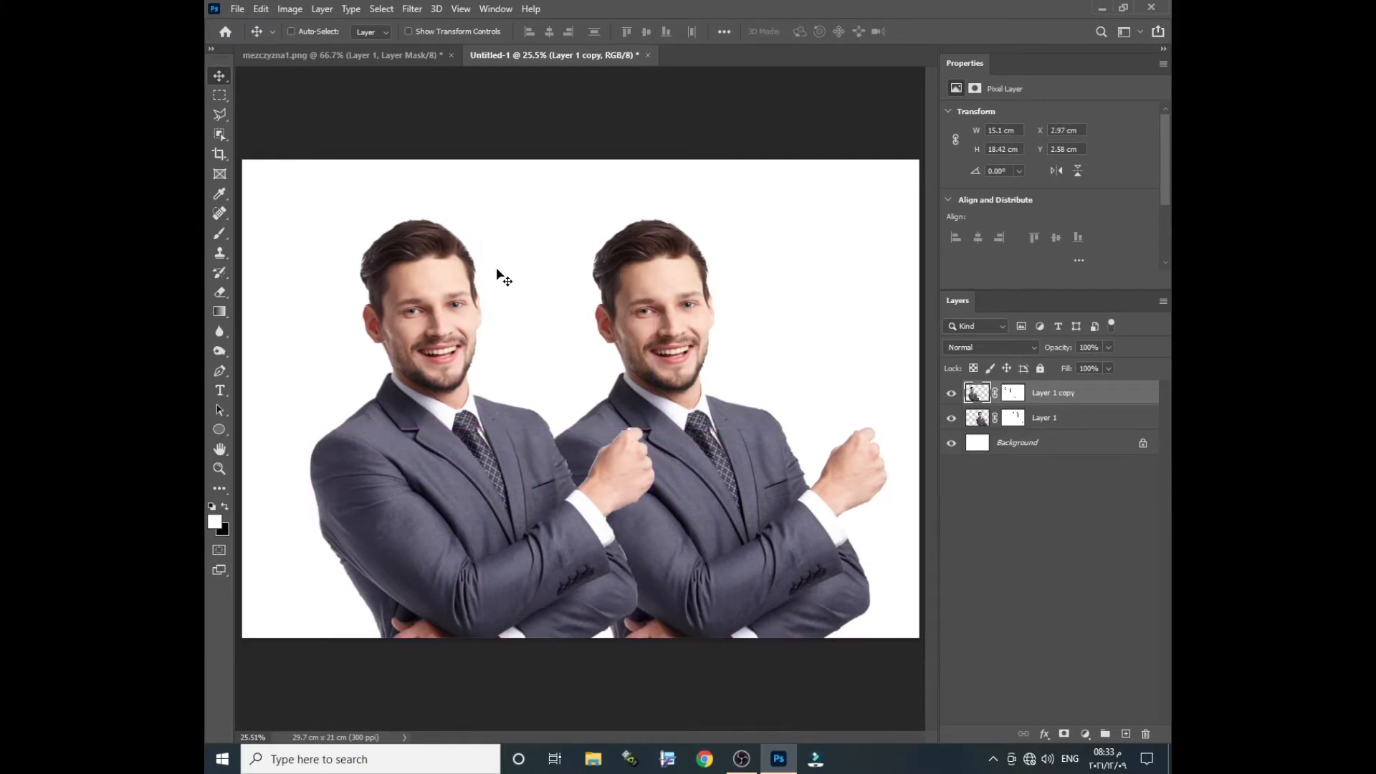
key(ctrl+t)
right_click(419, 385)
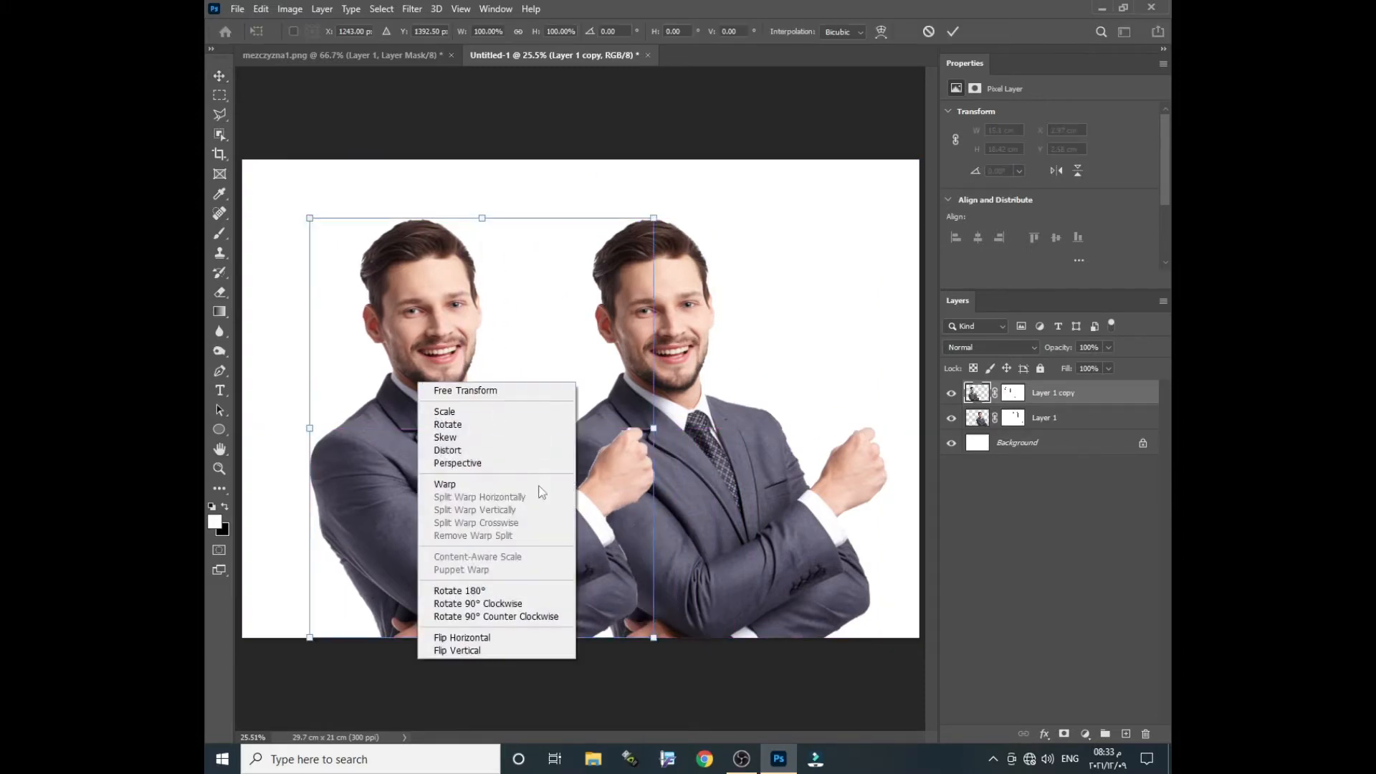
click(531, 640)
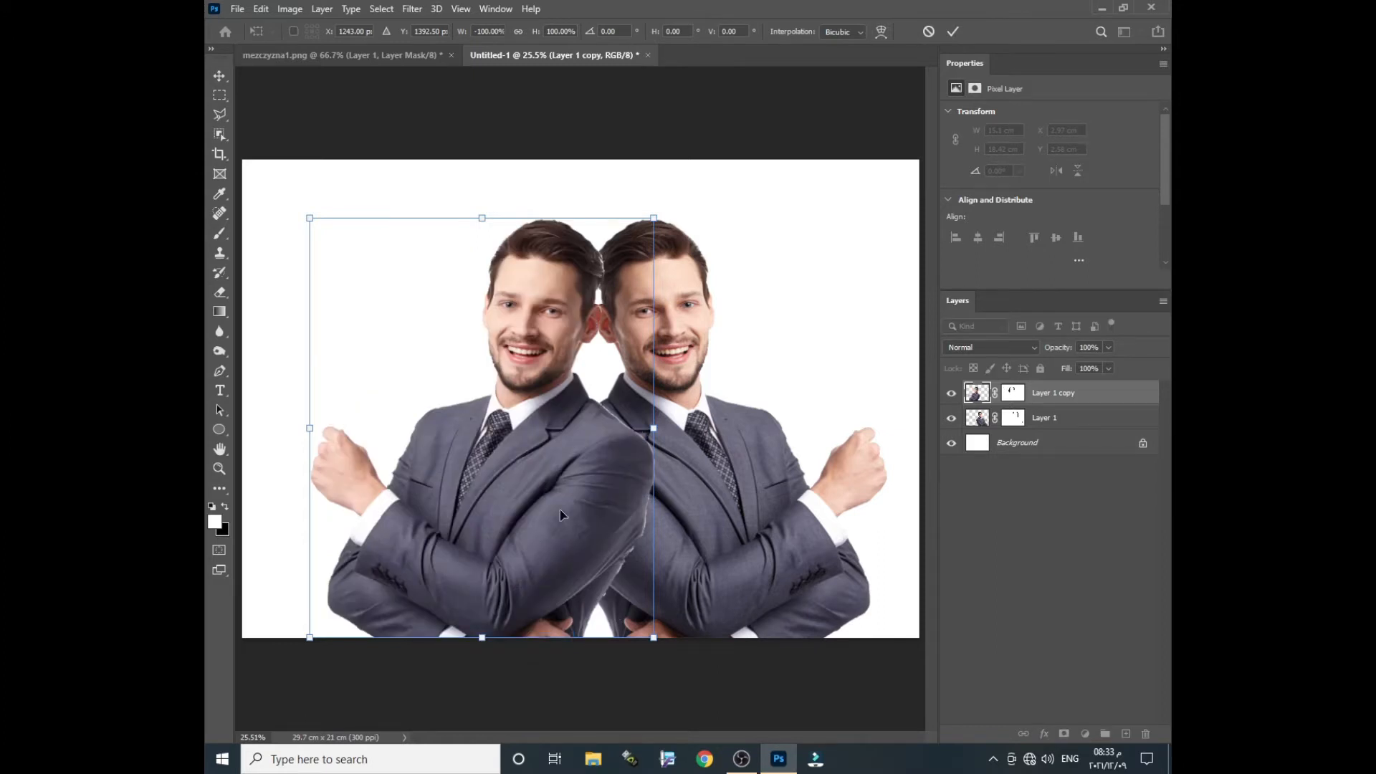
key(Return)
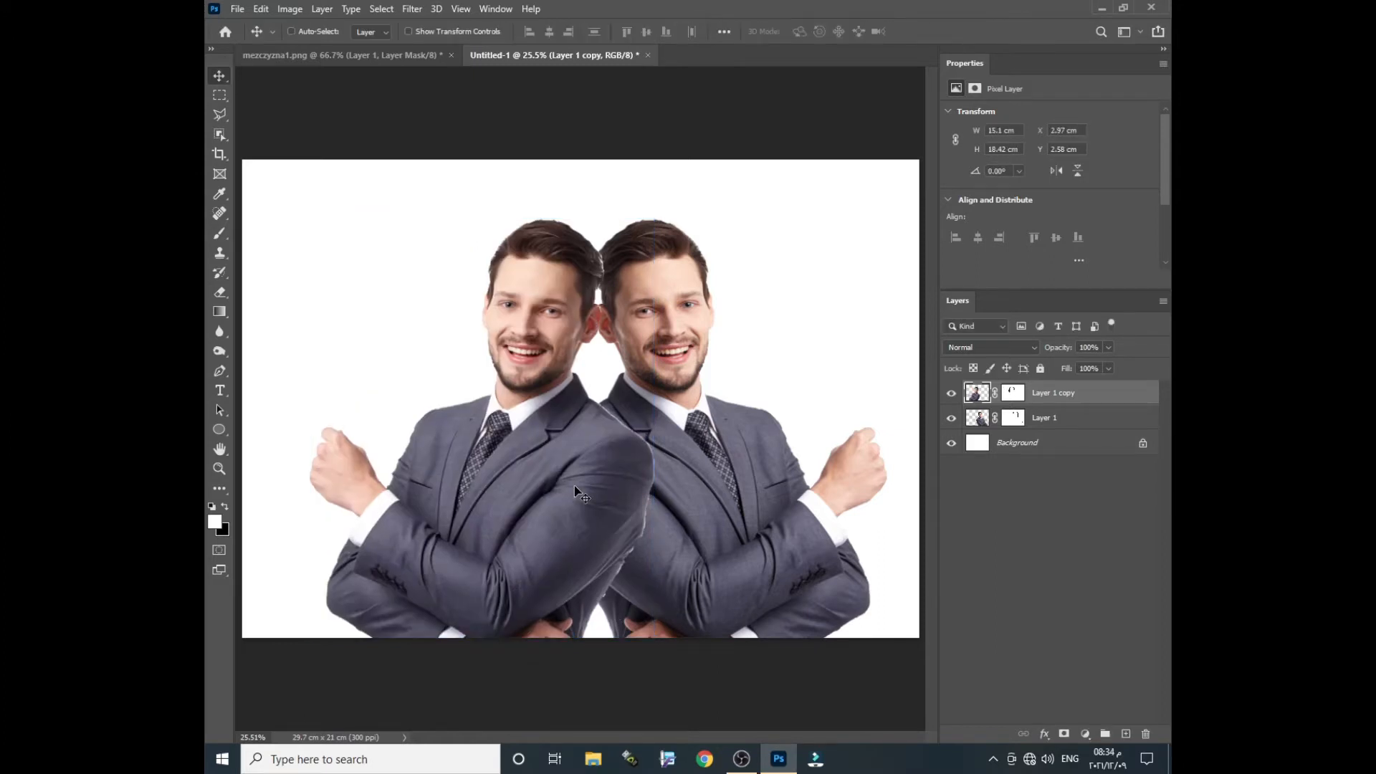
Step: Delete the layer mask from Layer 1 copy, keeping the mask on Layer 1
right_click(1013, 394)
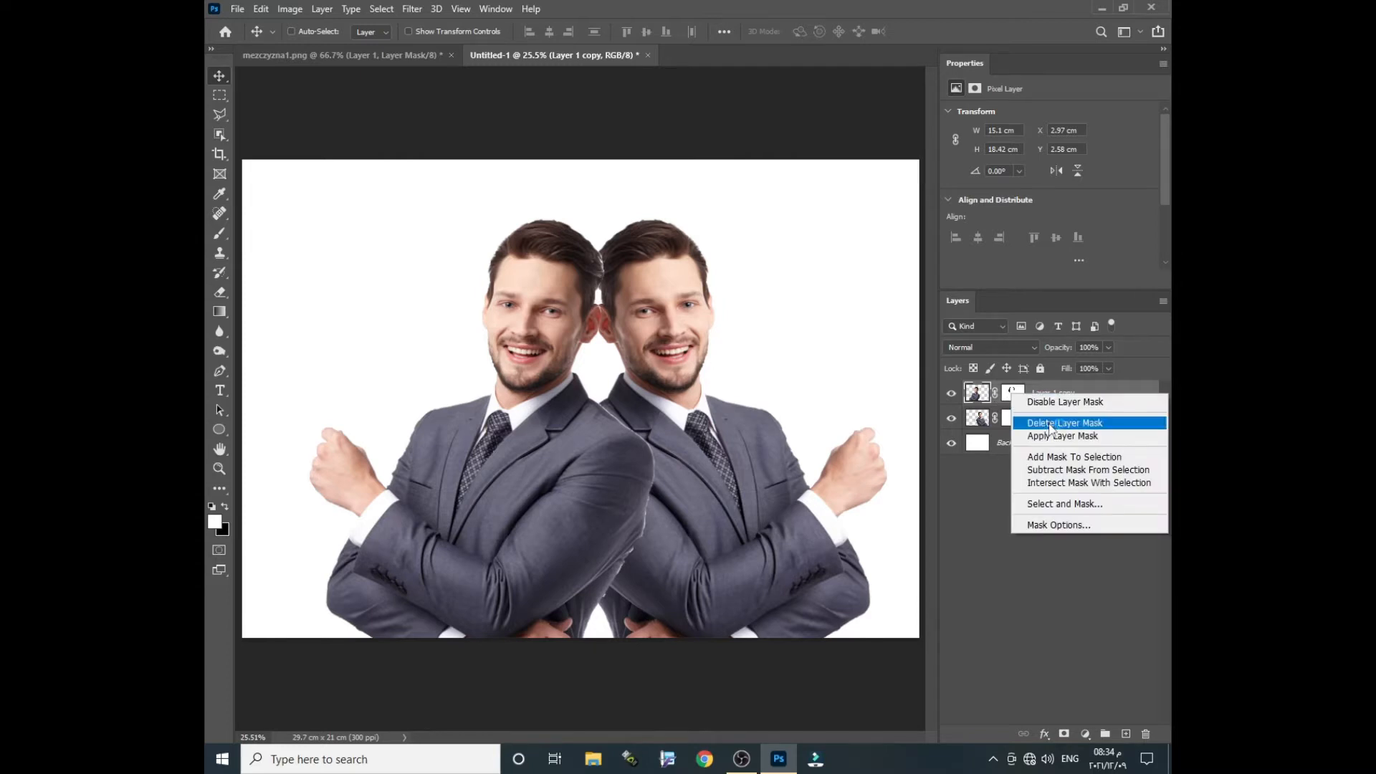
click(1051, 424)
click(1014, 419)
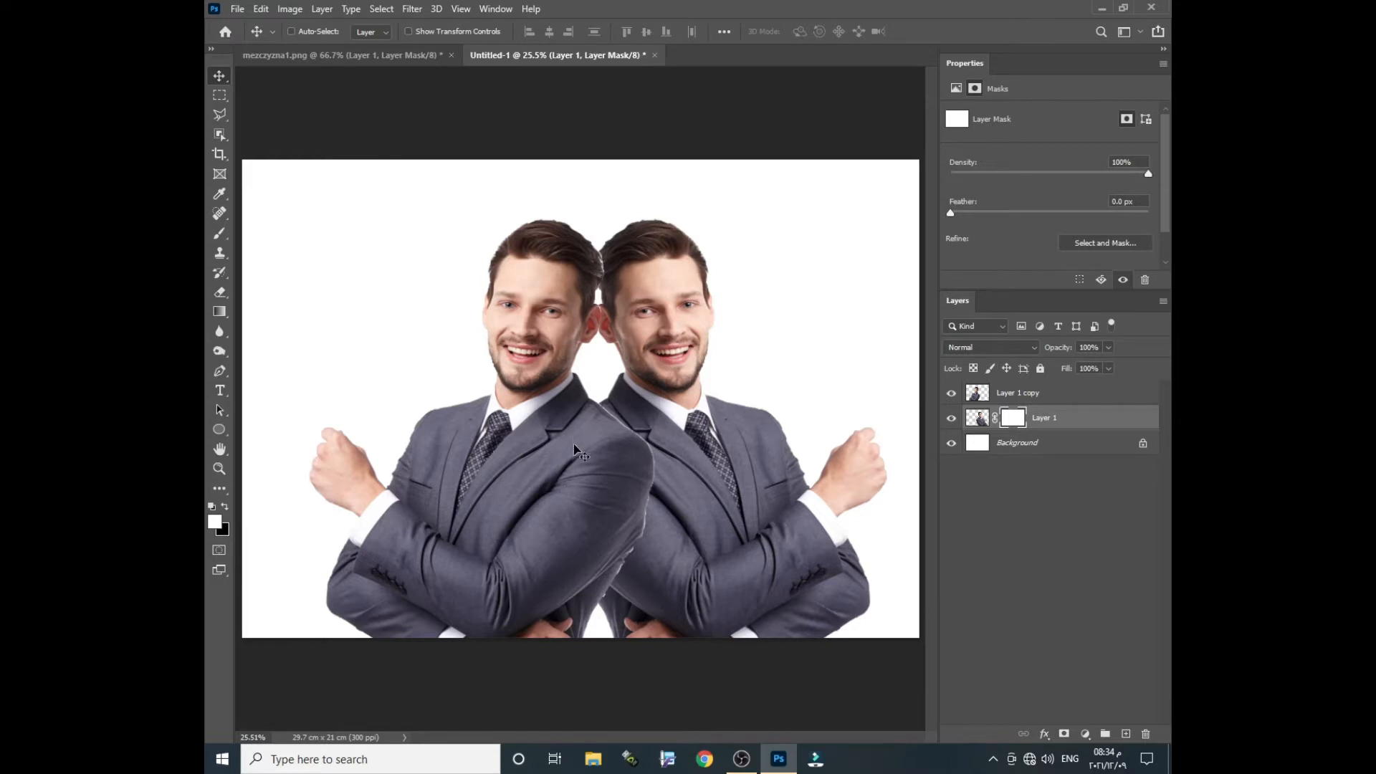
click(1038, 399)
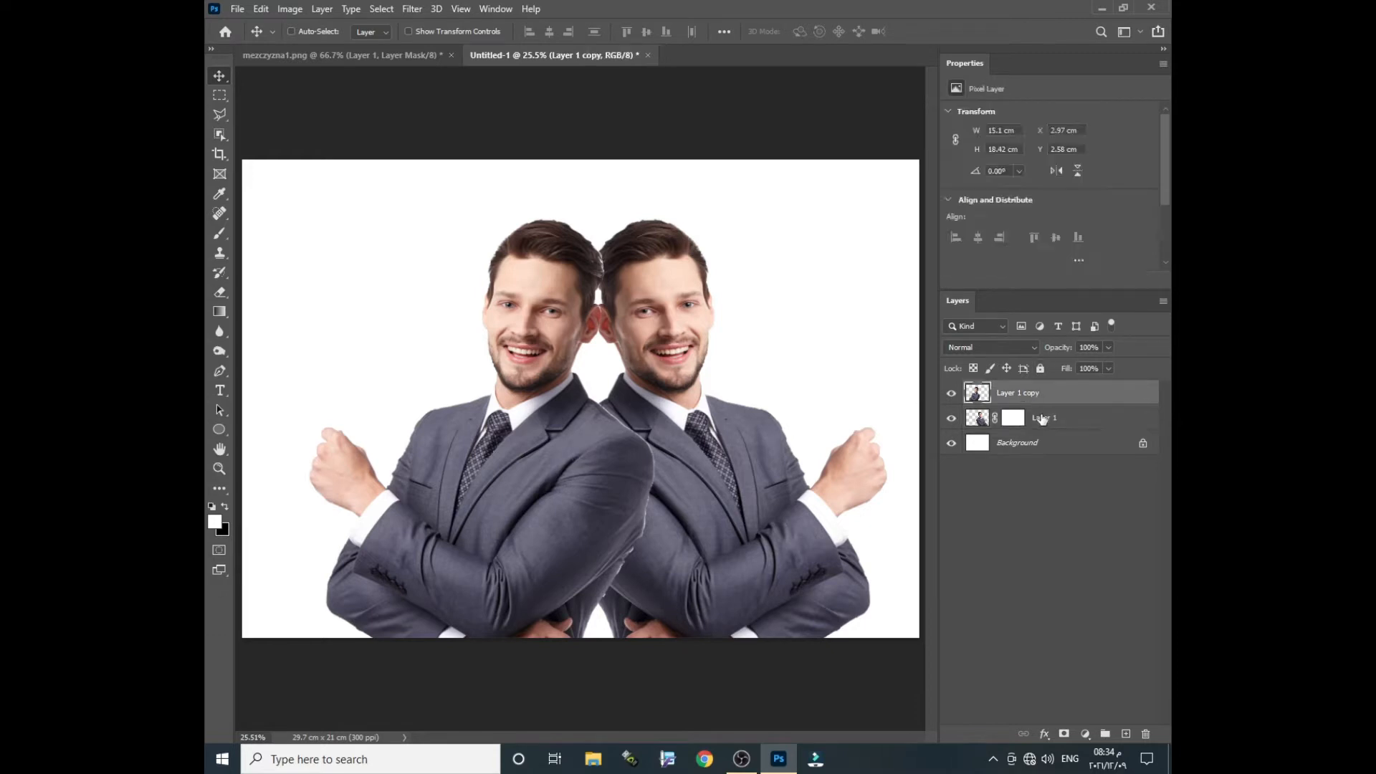
click(1042, 420)
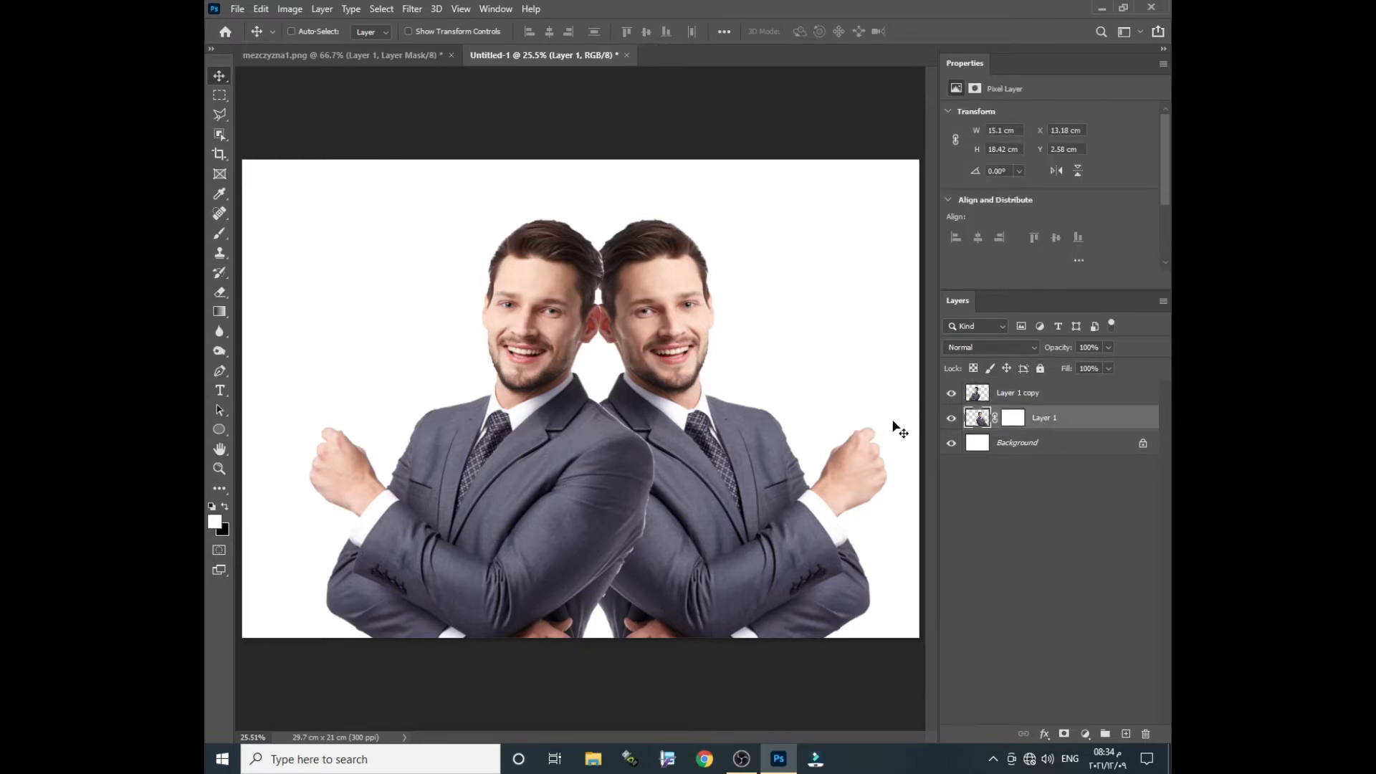
Step: Spread the two figures apart by moving Layer 1 copy left to about X 0.9 cm and Layer 1 right to about X 13.9 cm
click(1048, 398)
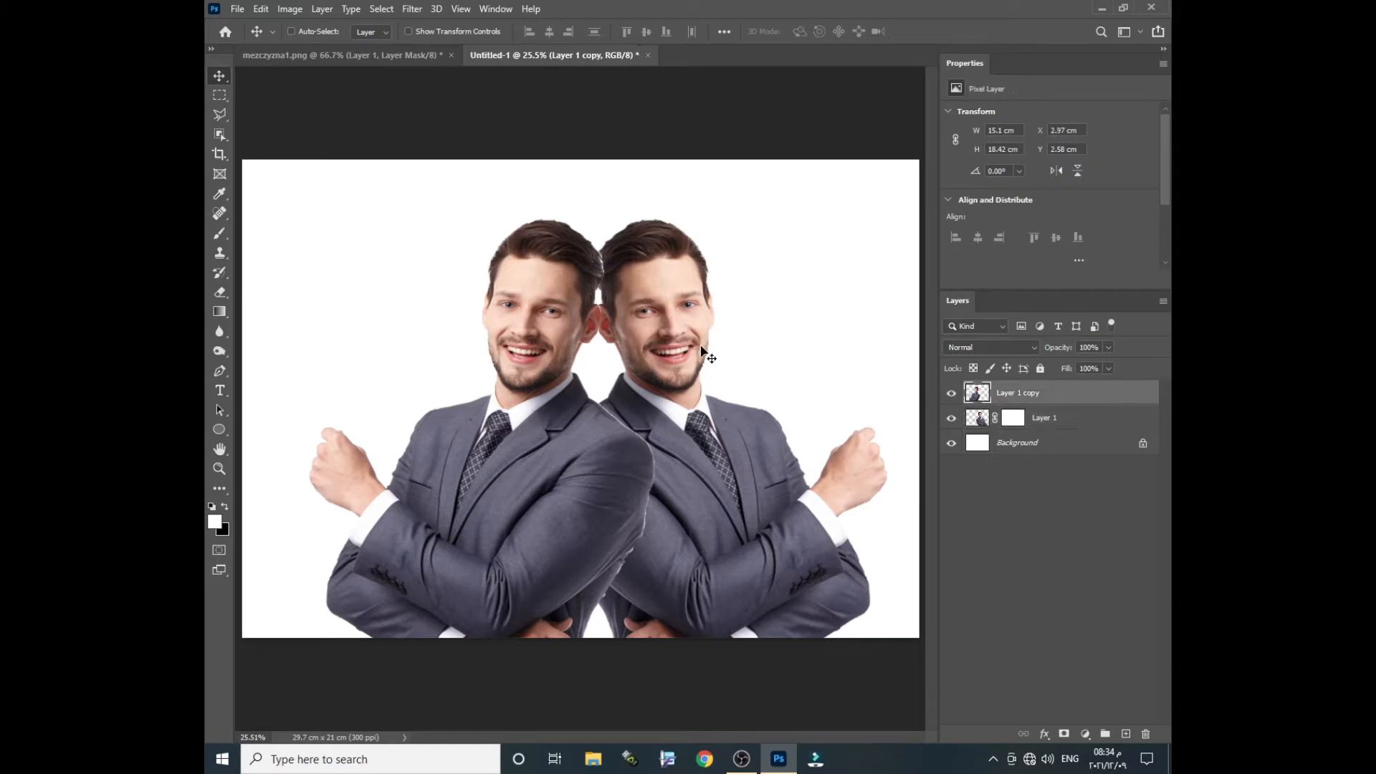
drag(645, 349, 596, 341)
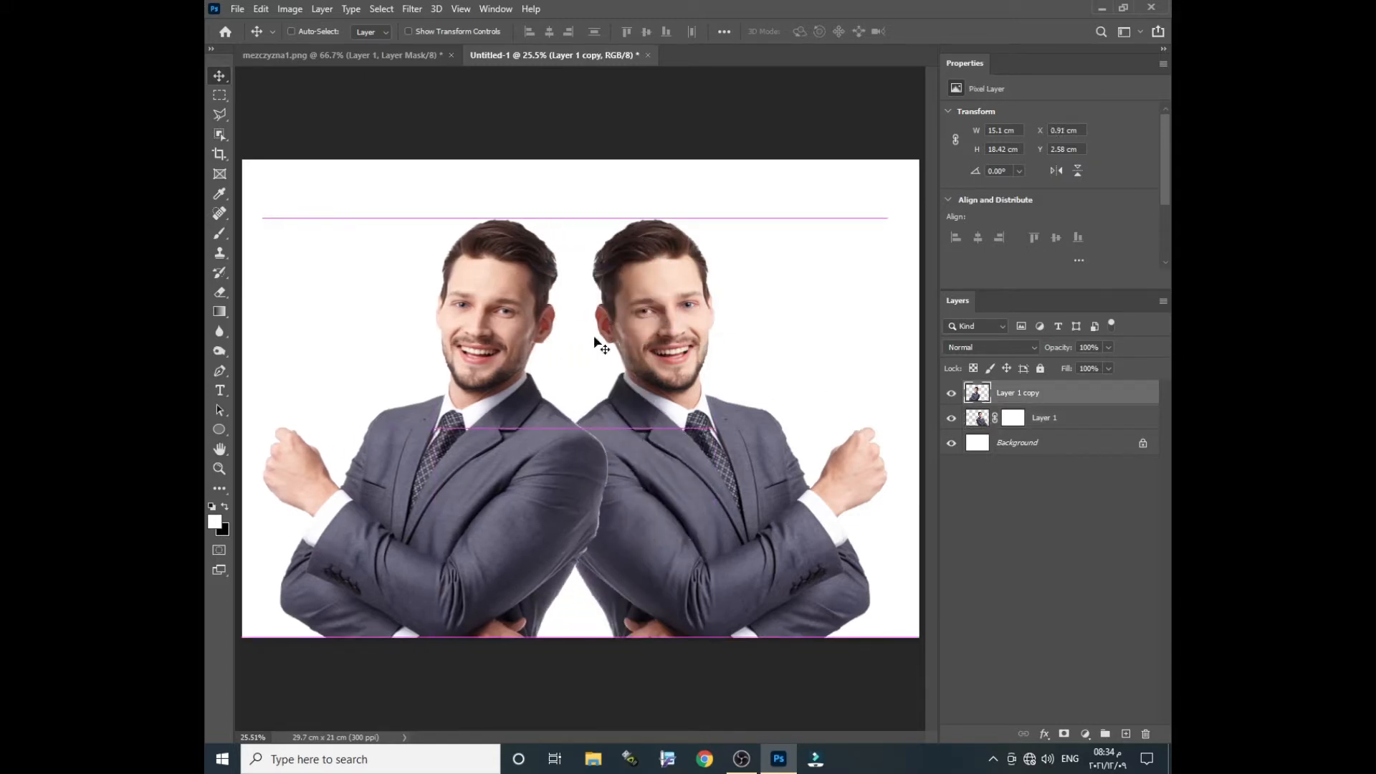
click(1059, 423)
drag(682, 441, 694, 437)
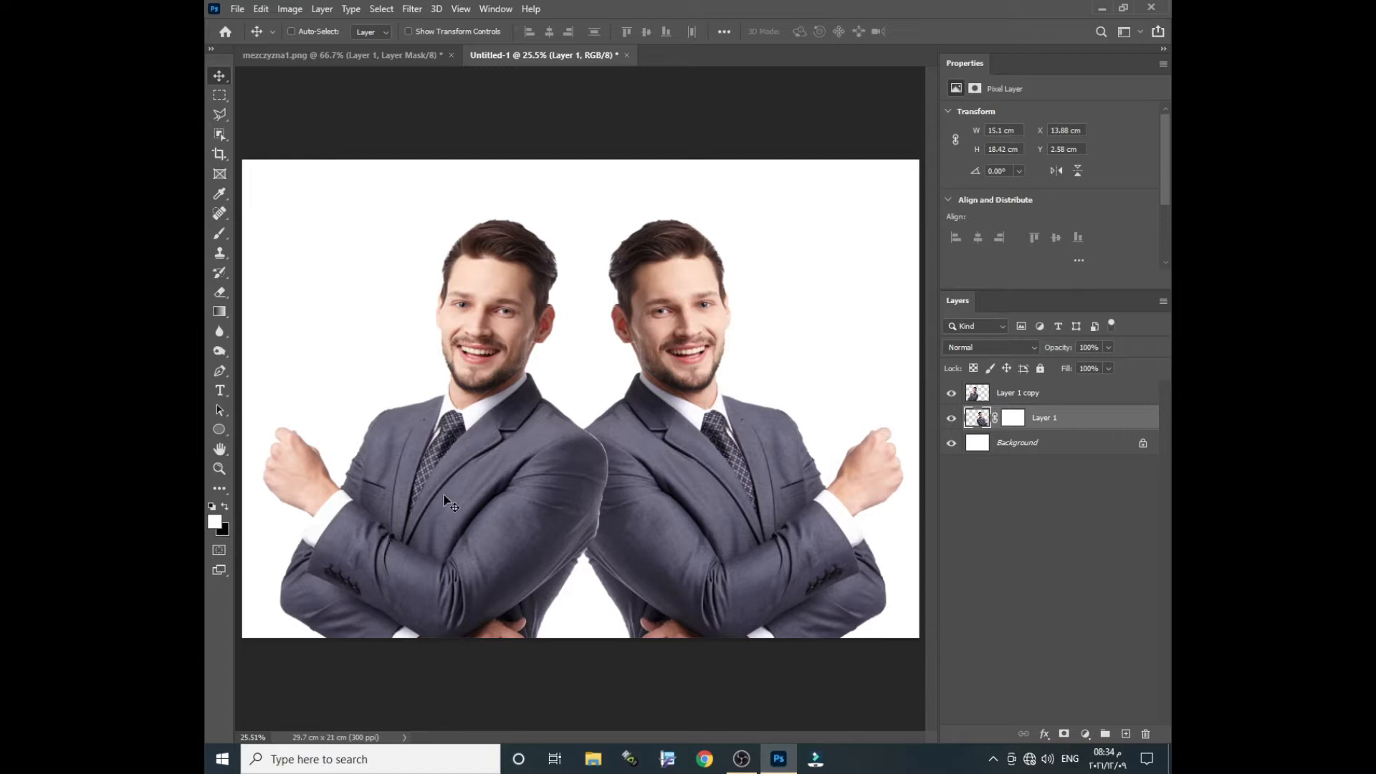
Step: Target Layer 1's mask and set up a Hard Round brush of 259 px for painting on it
click(1015, 420)
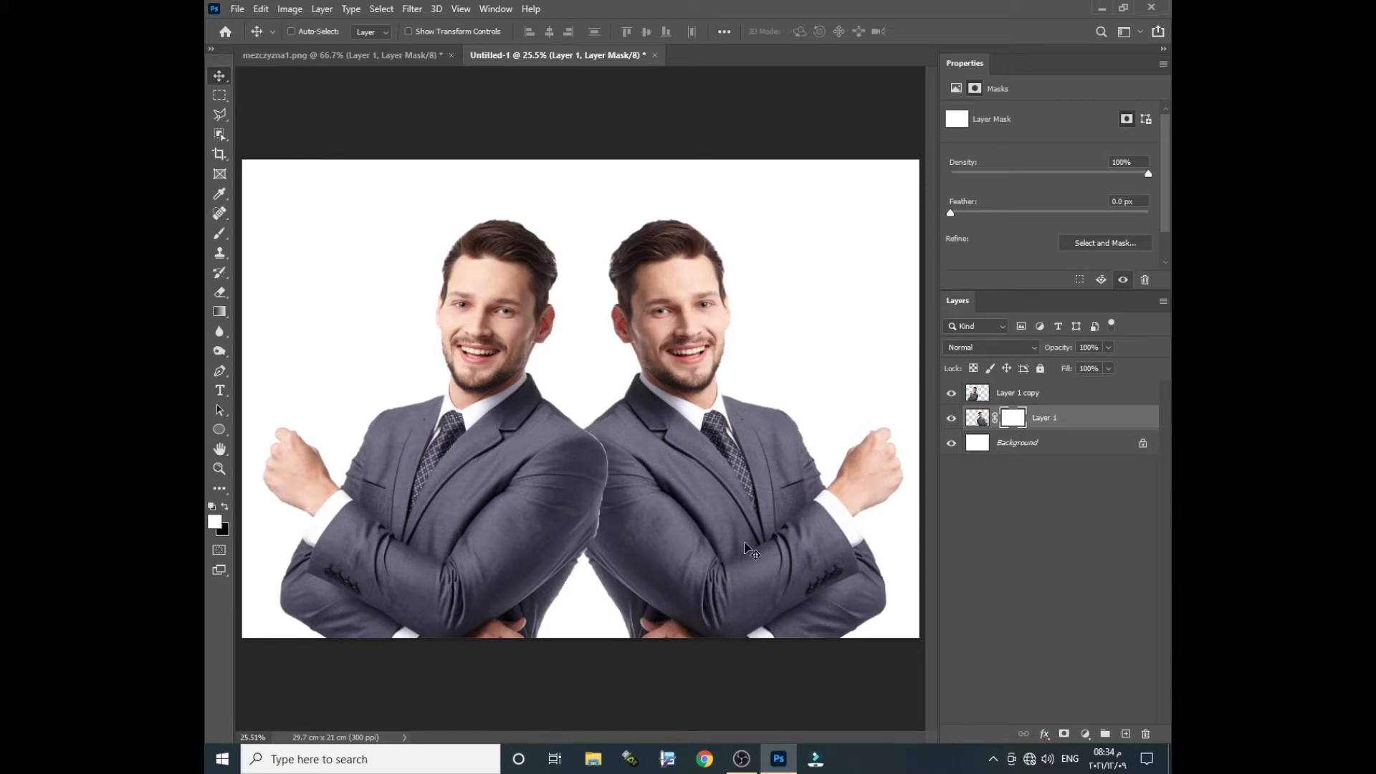
key(b)
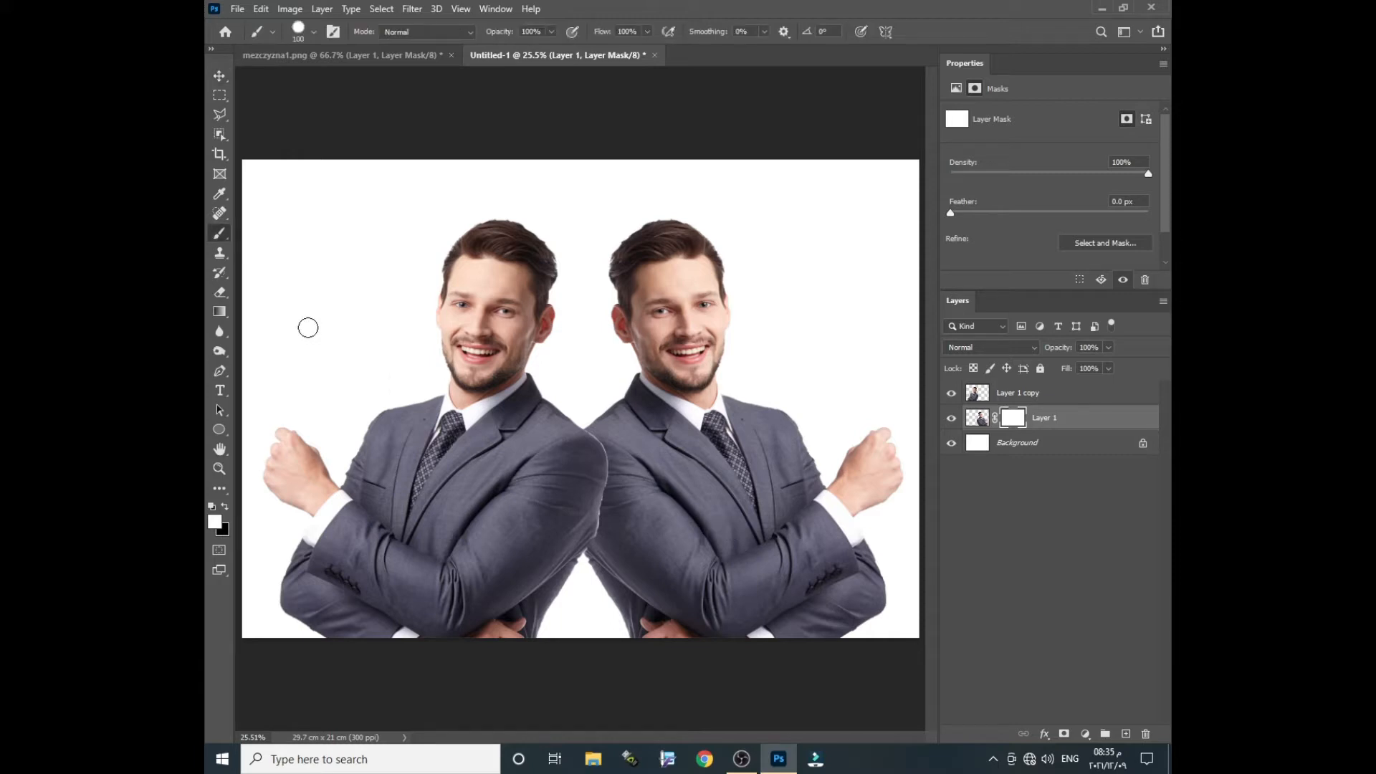
right_click(725, 436)
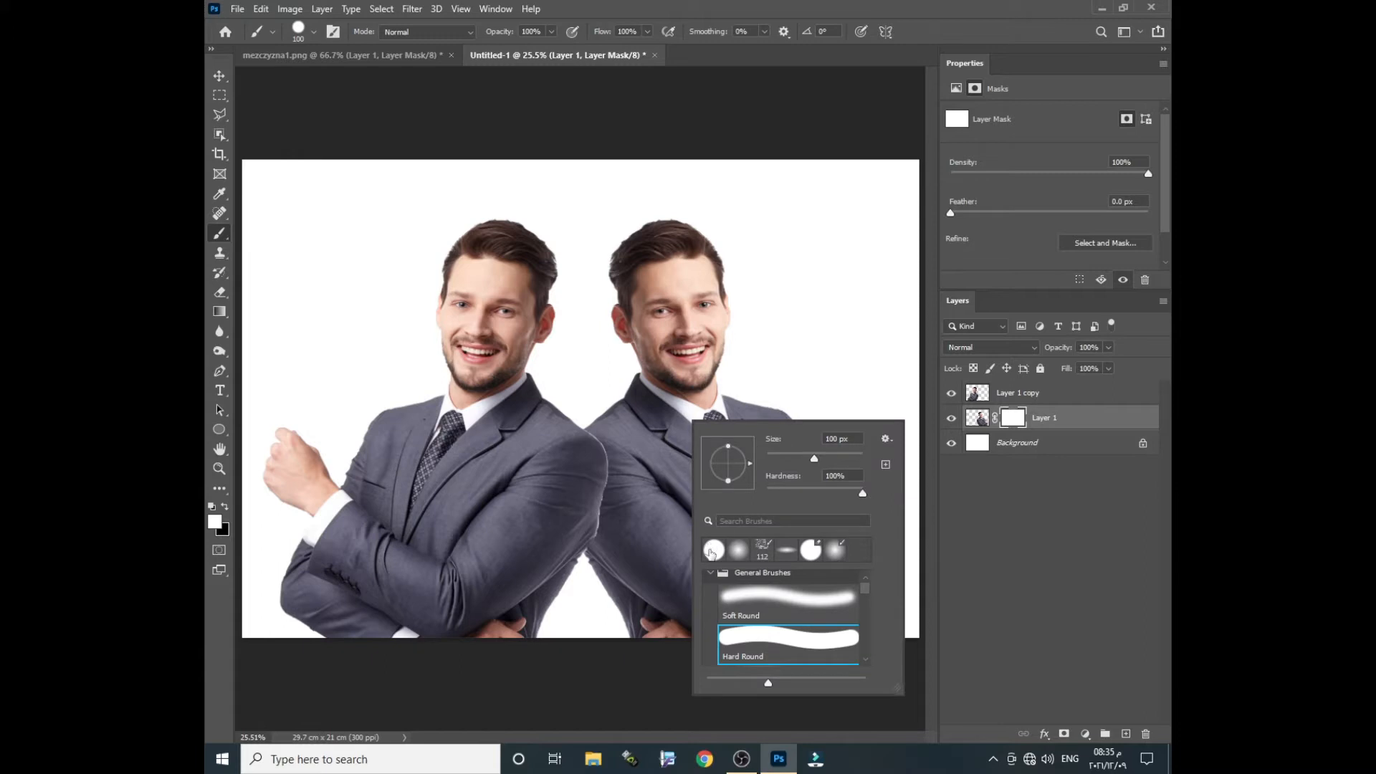
click(712, 549)
drag(814, 459, 842, 456)
text([)
key(Return)
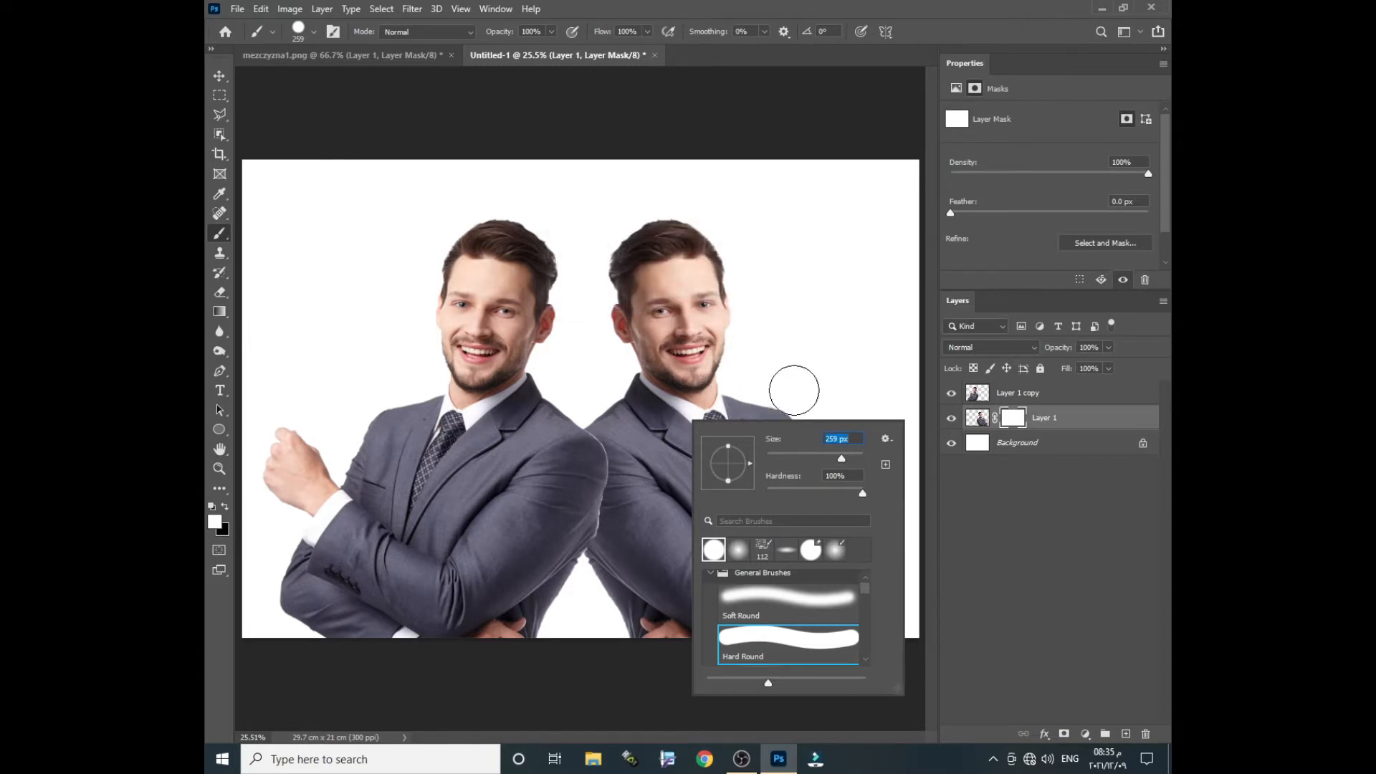
Step: Enlarge the Hard Round brush to 500 px for painting on Layer 1's mask
drag(842, 459, 830, 459)
click(829, 356)
key(bracketright)
key(bracketright)
key(bracketright)
key(bracketright)
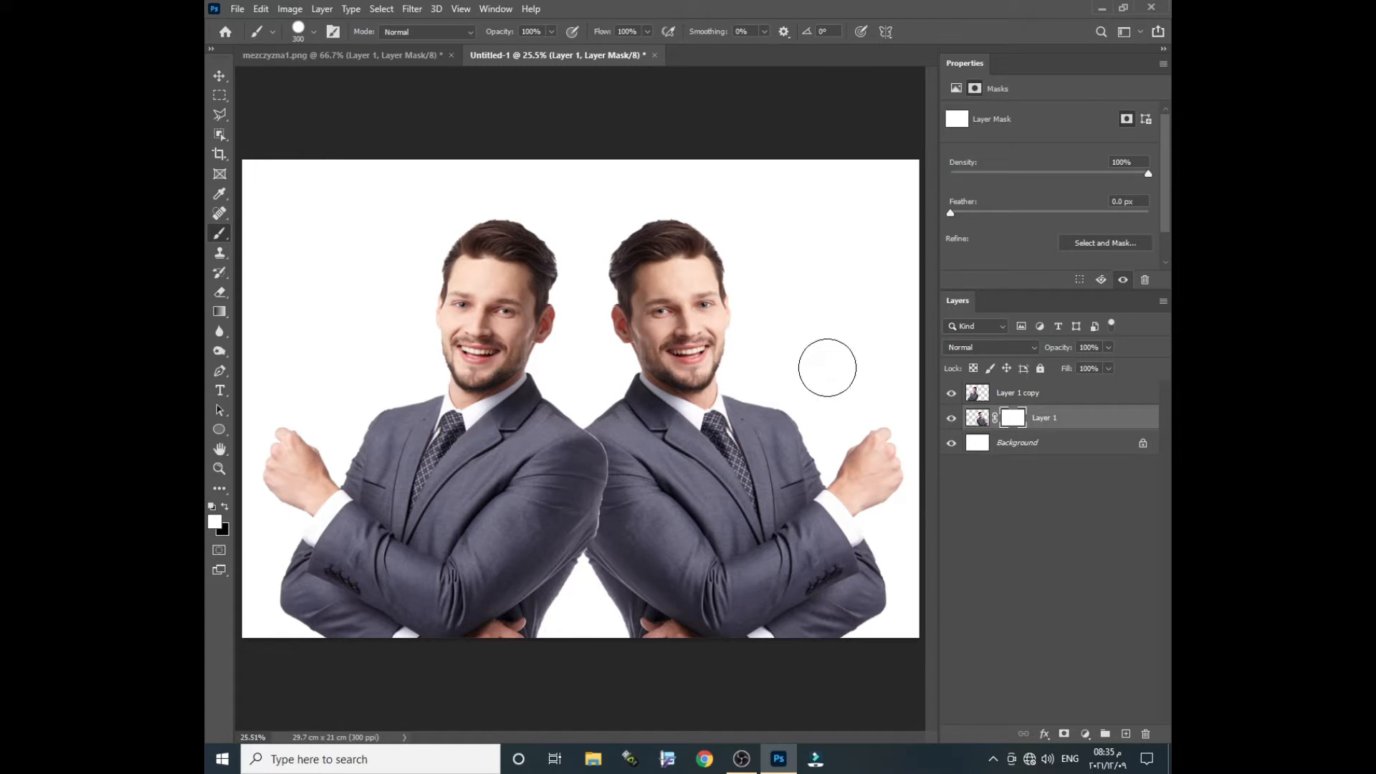
key(bracketright)
key(bracketleft)
key(bracketleft)
key(bracketright)
key(bracketright)
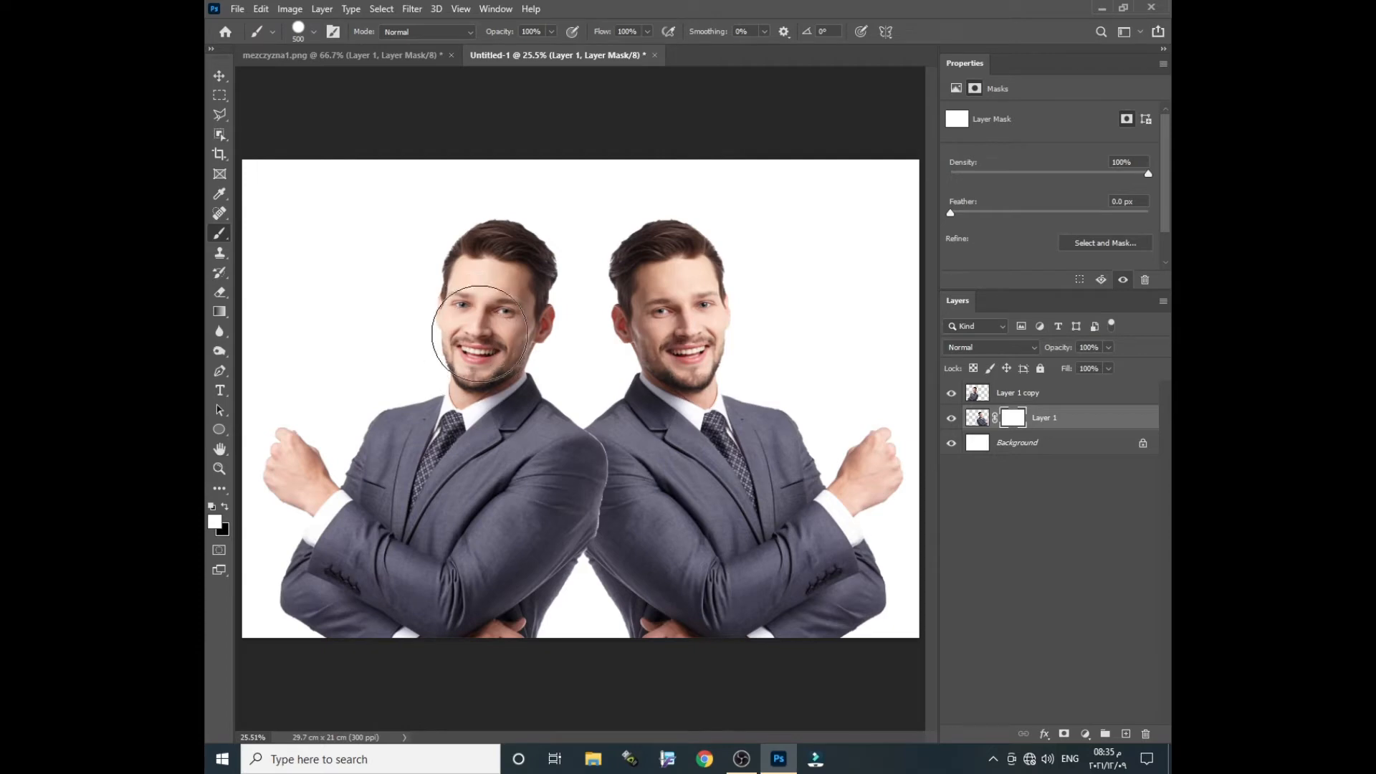
Step: Paint black on Layer 1's mask over the man's head and upper chest, and hide the Background layer
click(228, 510)
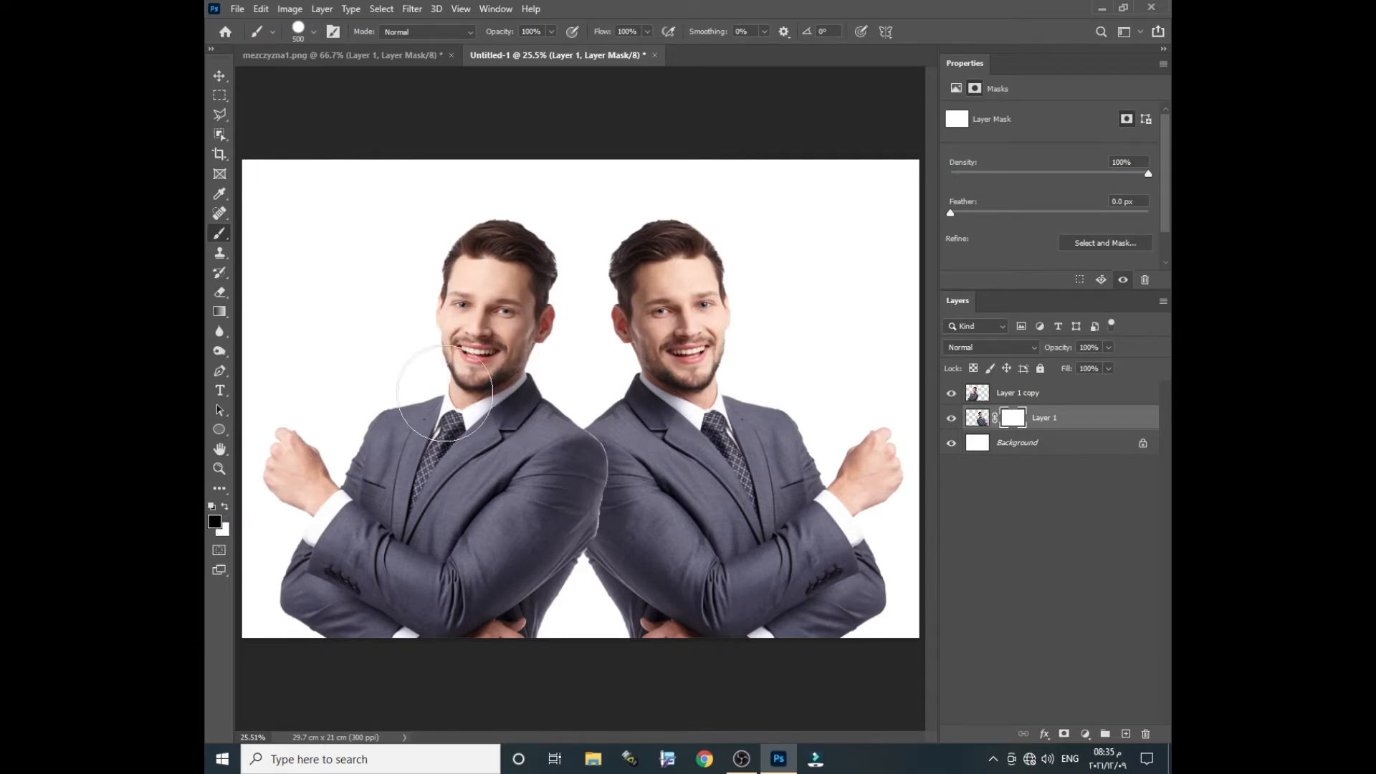
click(487, 309)
mouse_move(561, 312)
mouse_down()
mouse_move(631, 271)
mouse_move(651, 309)
mouse_move(660, 264)
mouse_move(697, 334)
mouse_move(679, 375)
mouse_move(658, 370)
mouse_move(686, 384)
mouse_up()
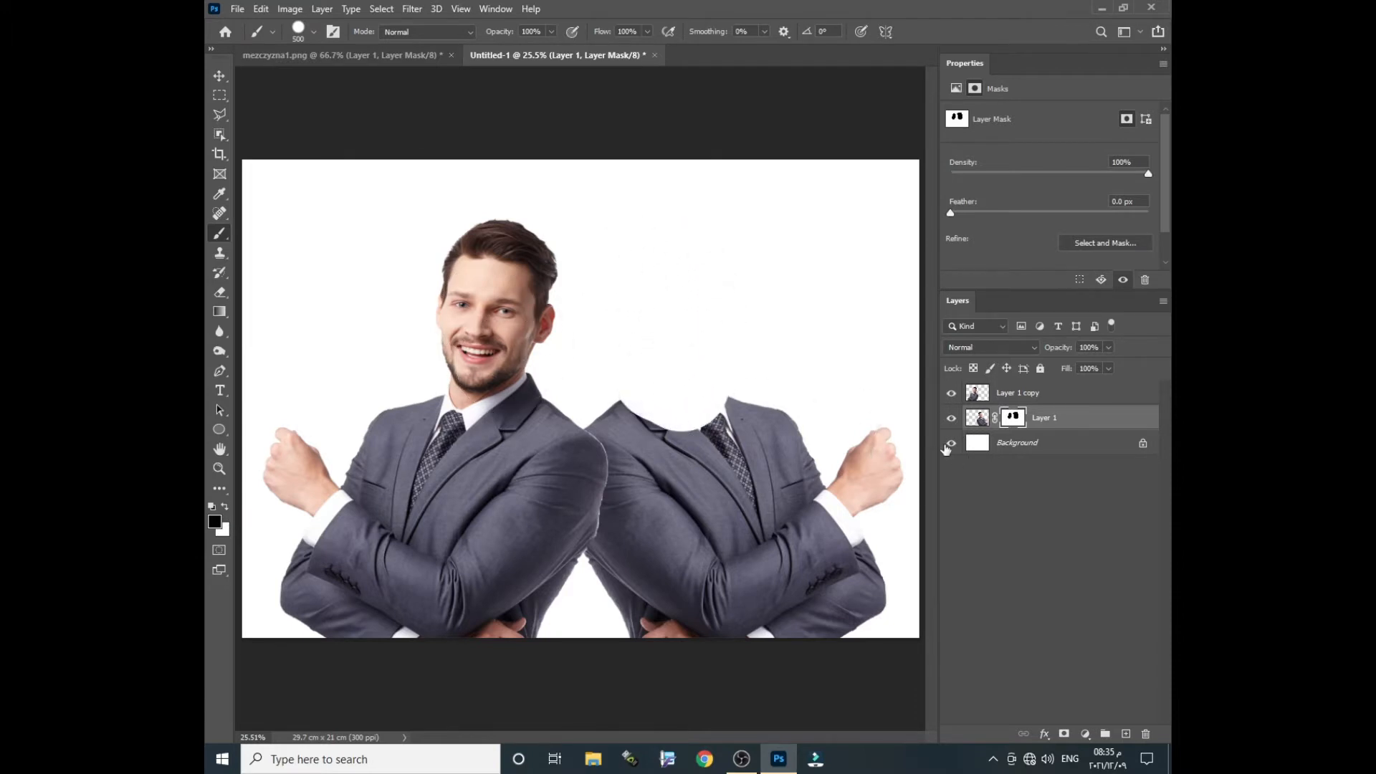
click(952, 443)
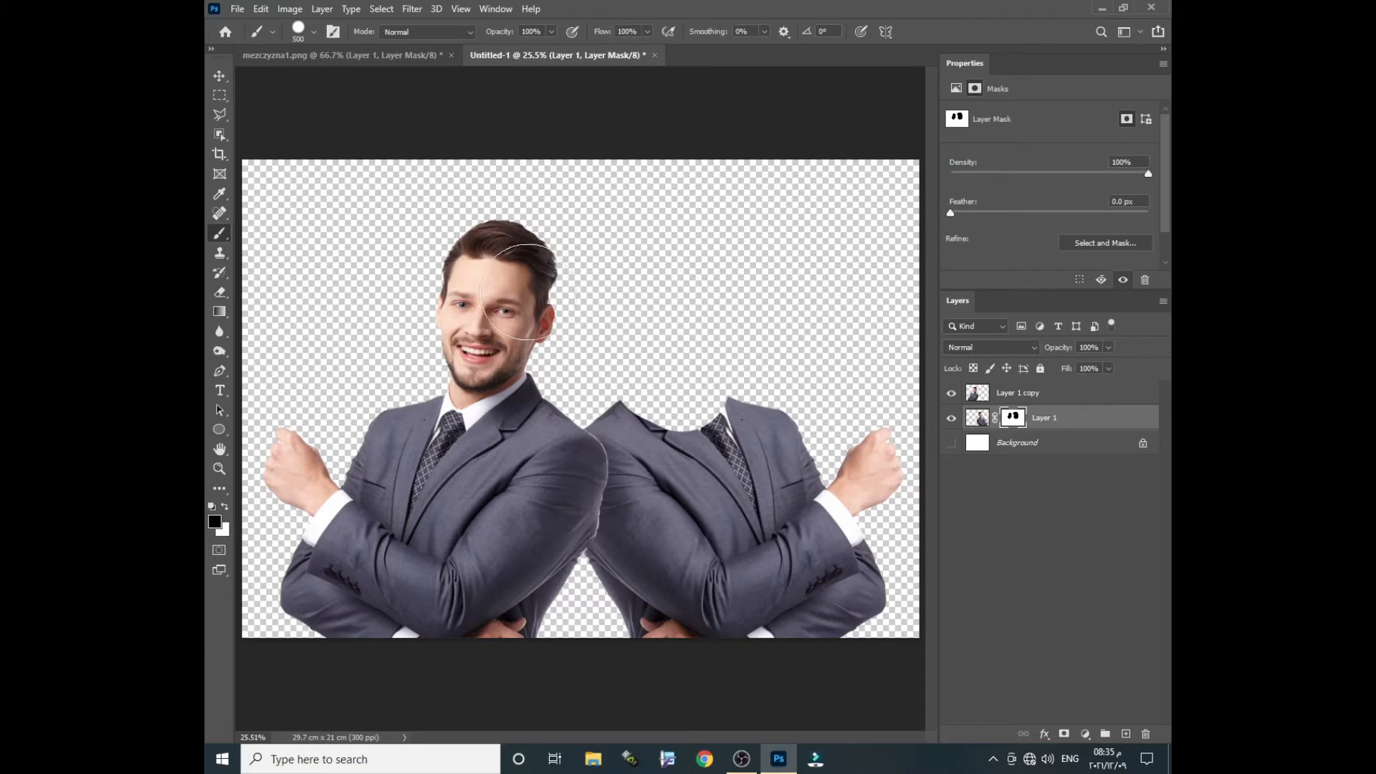
drag(726, 438, 727, 450)
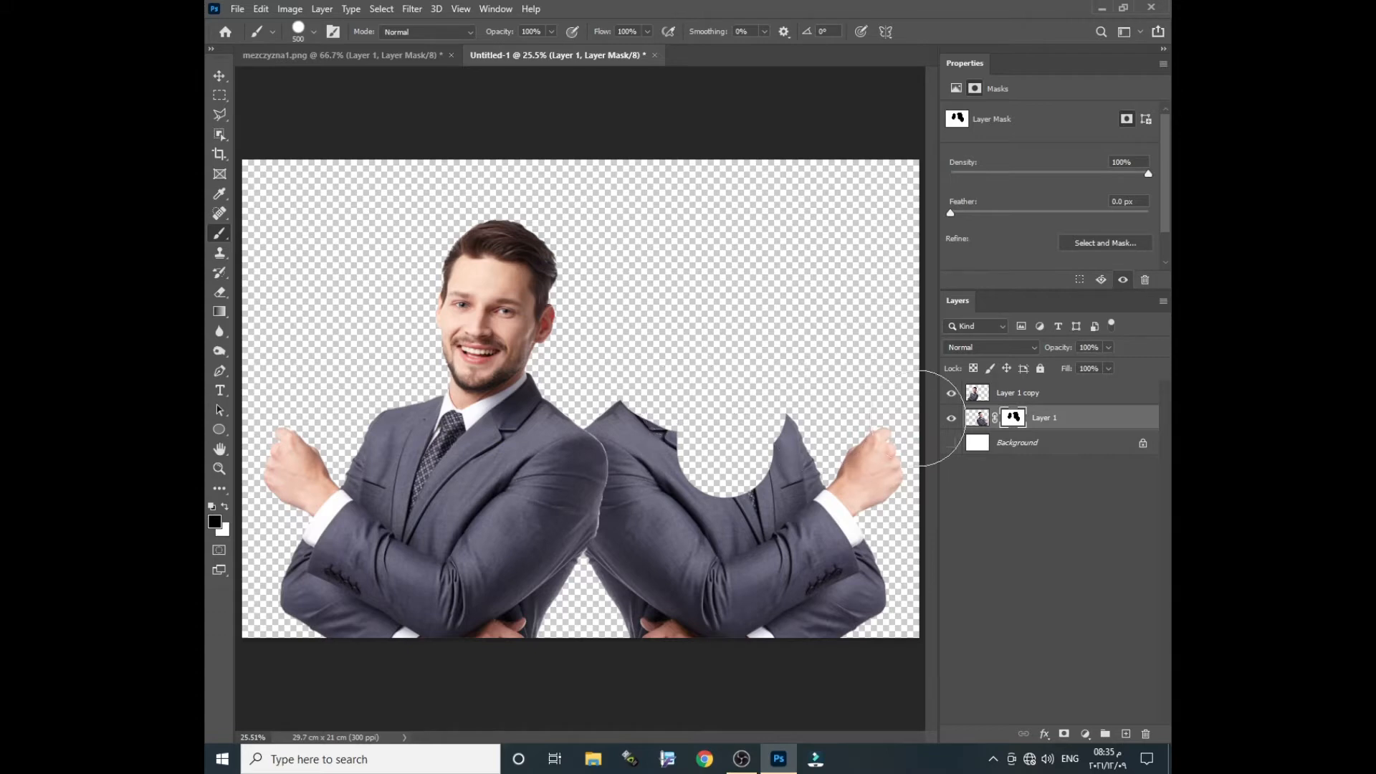
Step: Erase the head and collar of the man on Layer 1 copy with the Eraser at 500 px
click(1043, 393)
key(x)
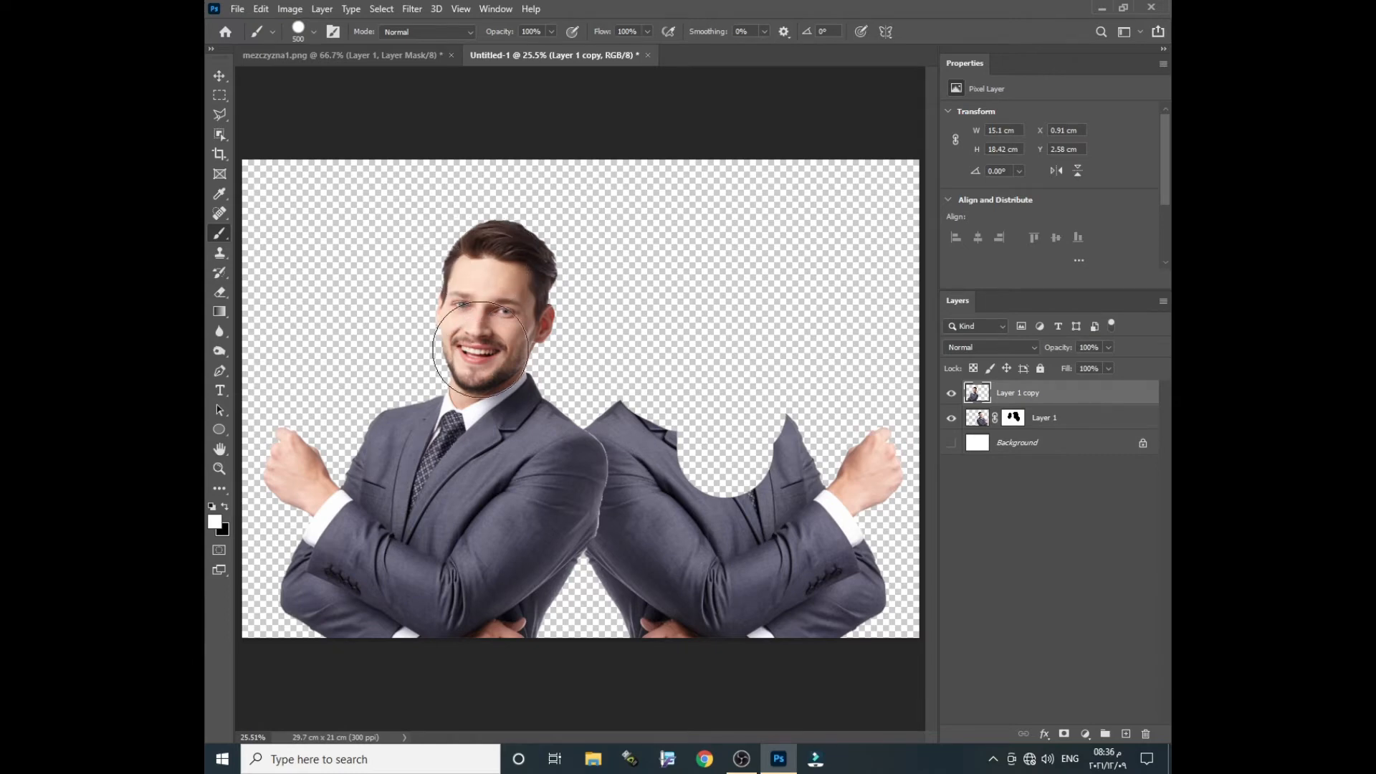
click(1014, 421)
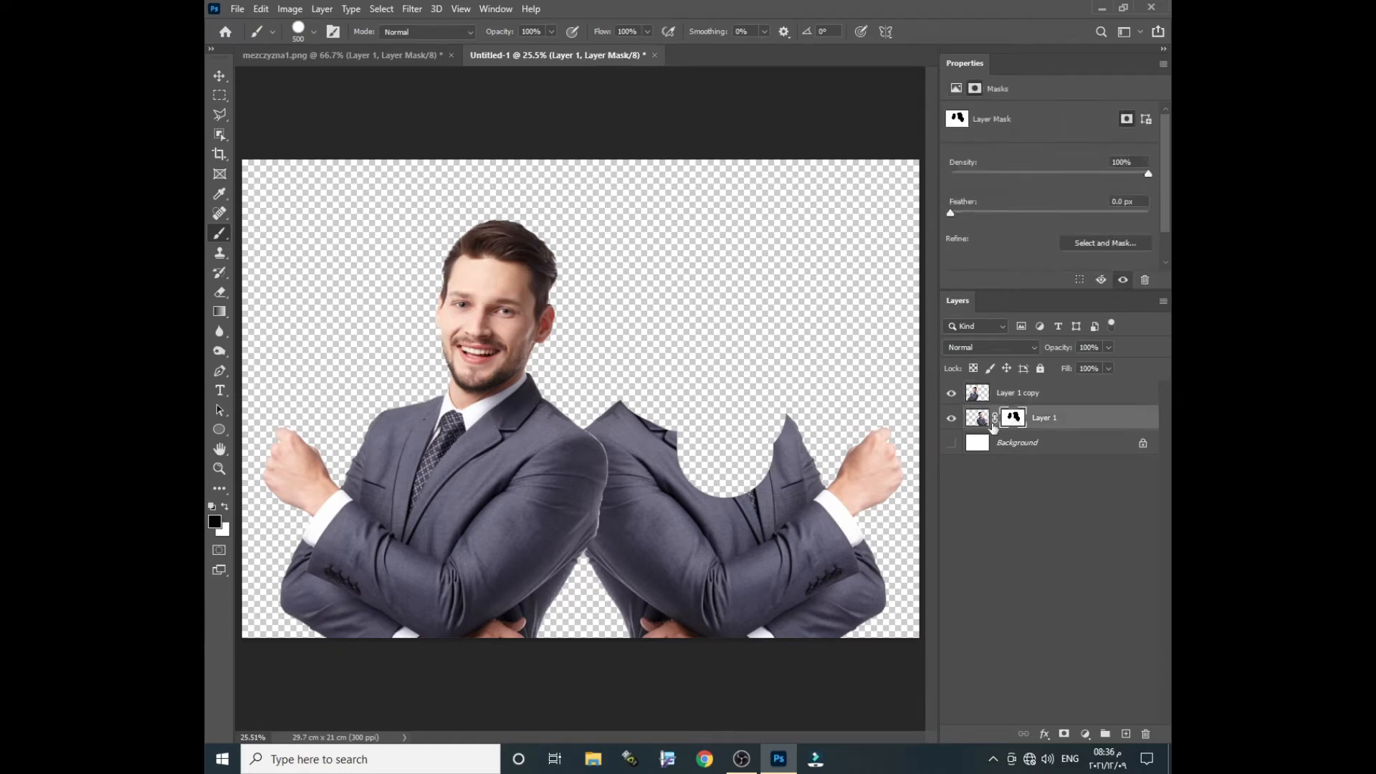
click(1018, 396)
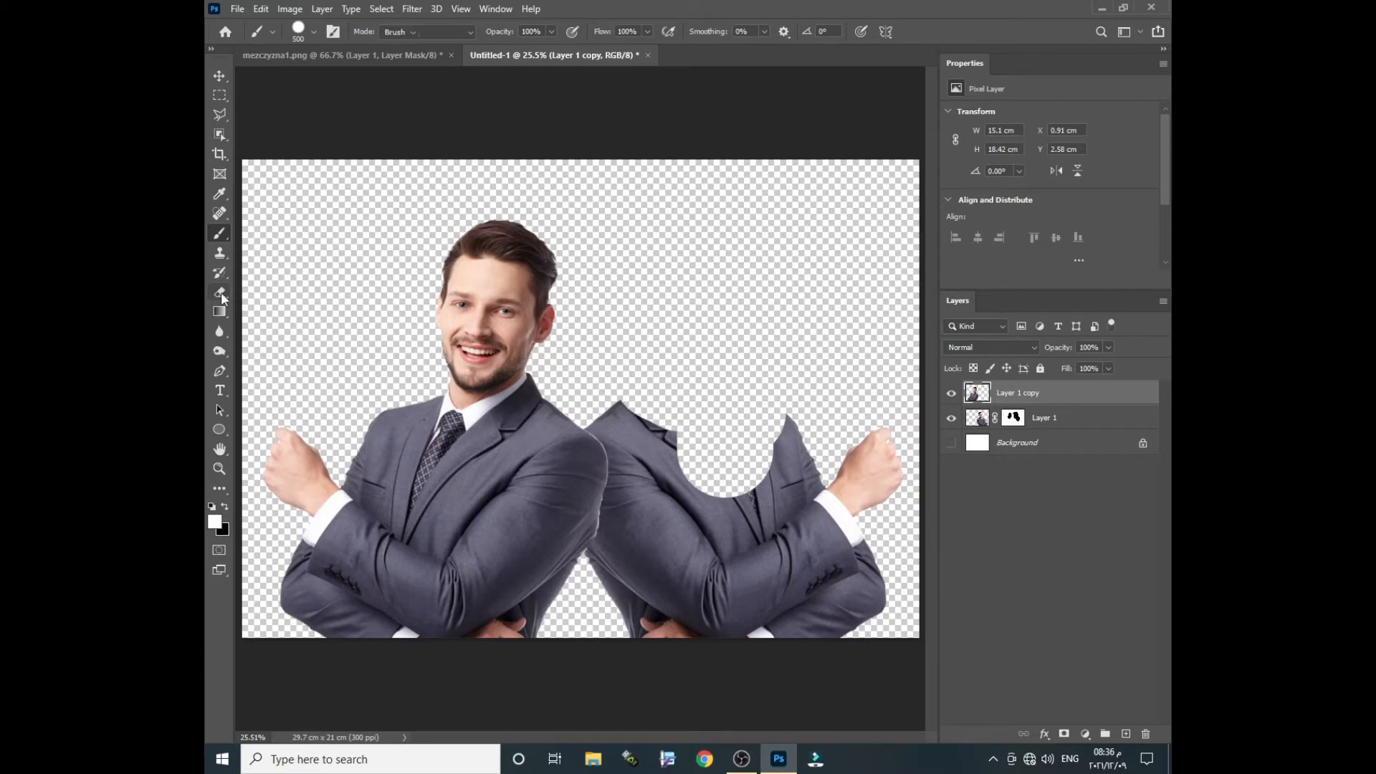
drag(220, 293, 309, 295)
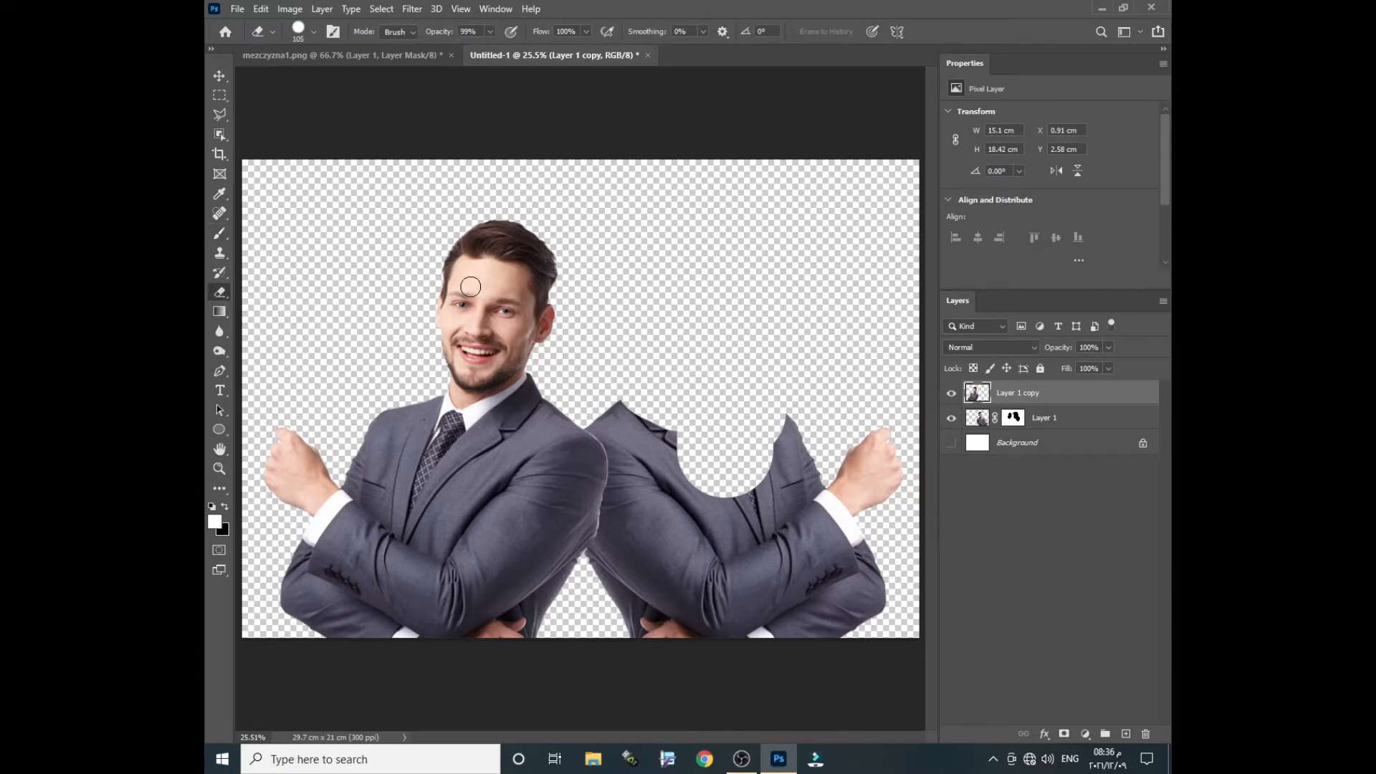
key(bracketright)
key(bracketright)
key(bracketright)
key(bracketright)
key(bracketright)
key(bracketright)
key(bracketright)
key(bracketright)
mouse_move(483, 287)
mouse_down()
mouse_move(469, 364)
mouse_move(506, 246)
mouse_move(441, 296)
mouse_move(551, 258)
mouse_move(505, 368)
mouse_move(467, 394)
mouse_move(459, 422)
mouse_move(467, 384)
mouse_up()
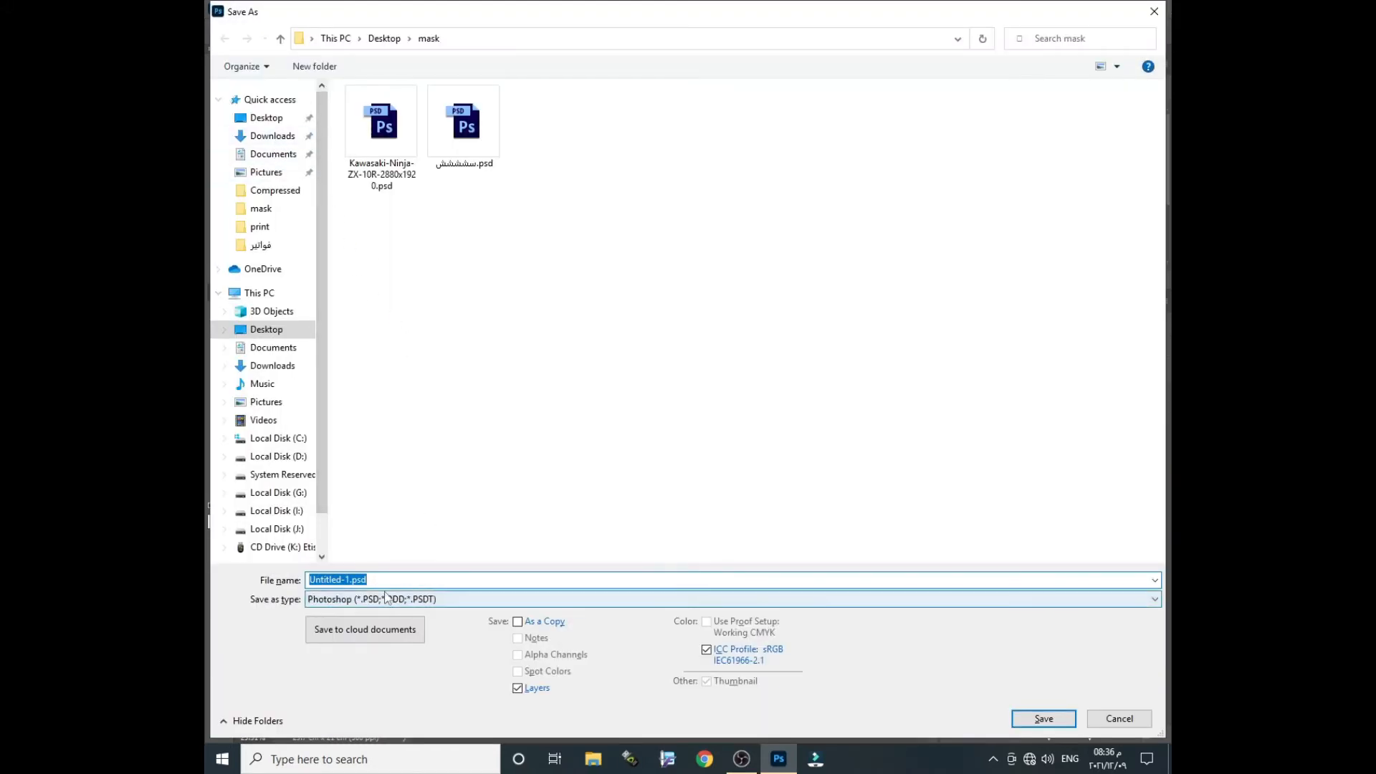
Step: Save the document as saad.psd in the mask folder and close it
text(saad)
key(Return)
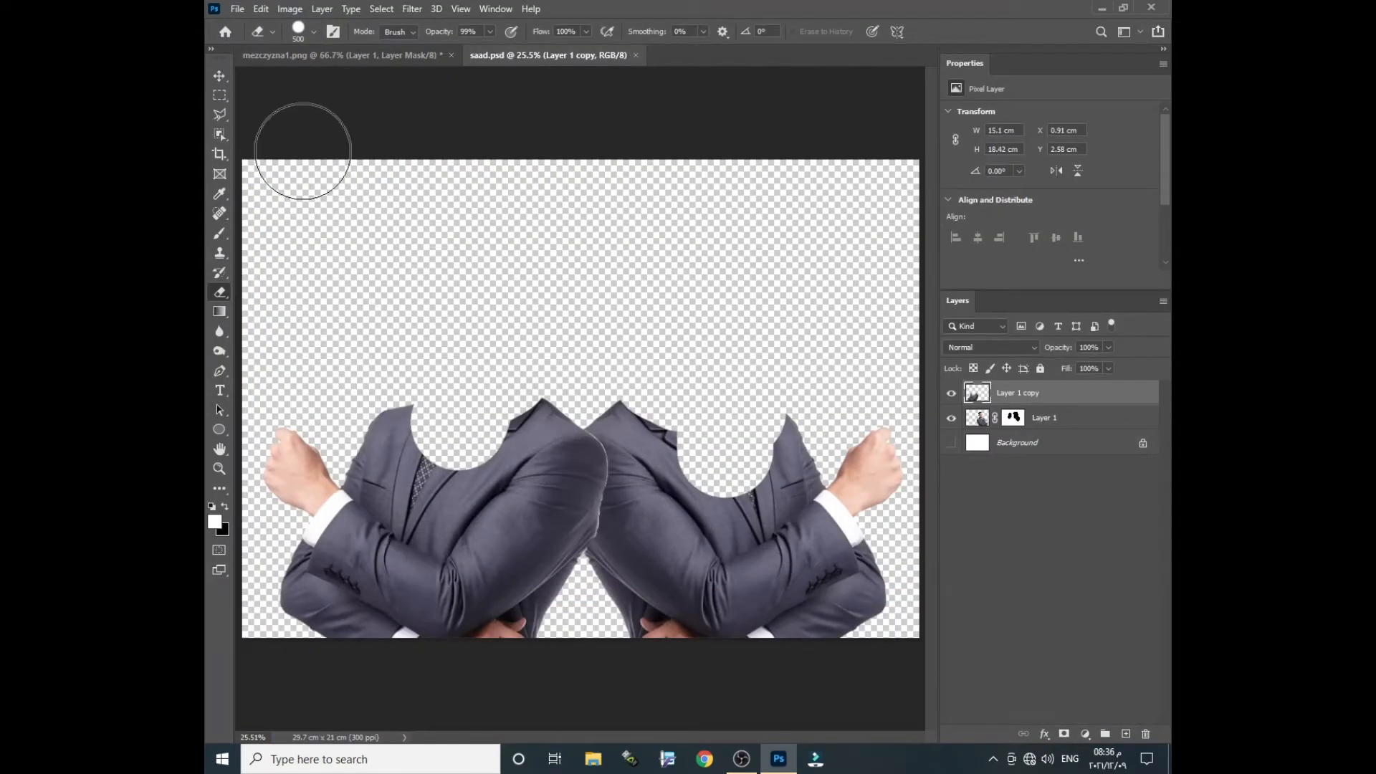
click(637, 56)
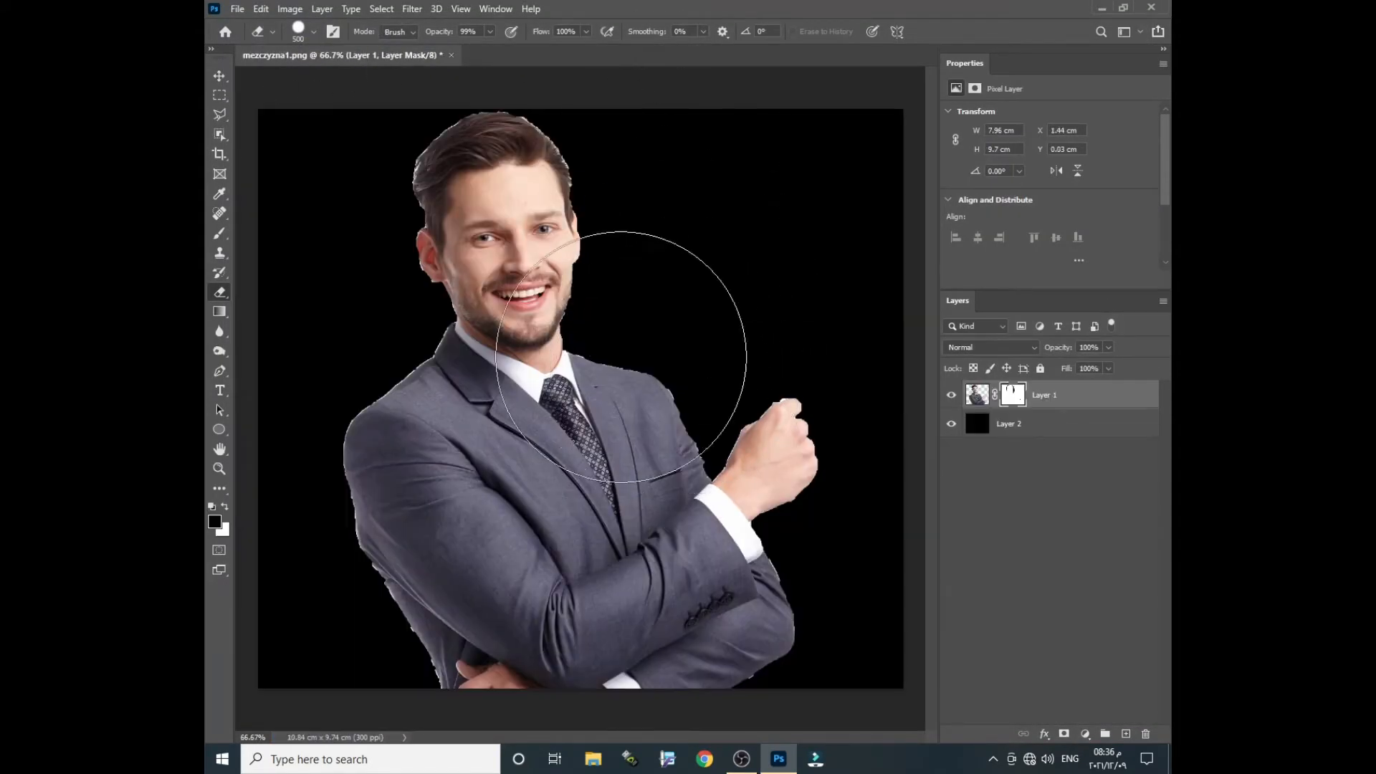
Step: Reopen saad.psd from the mask folder
click(225, 32)
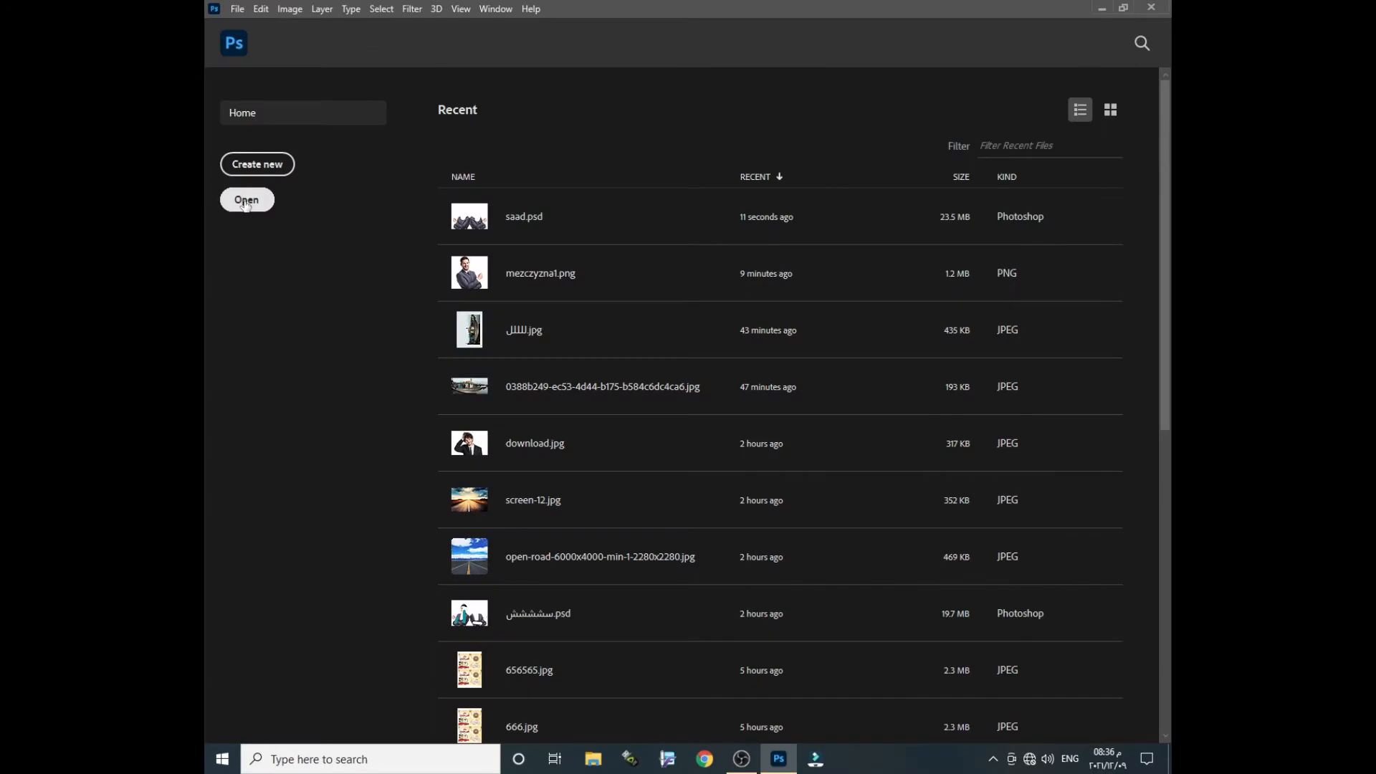
click(246, 203)
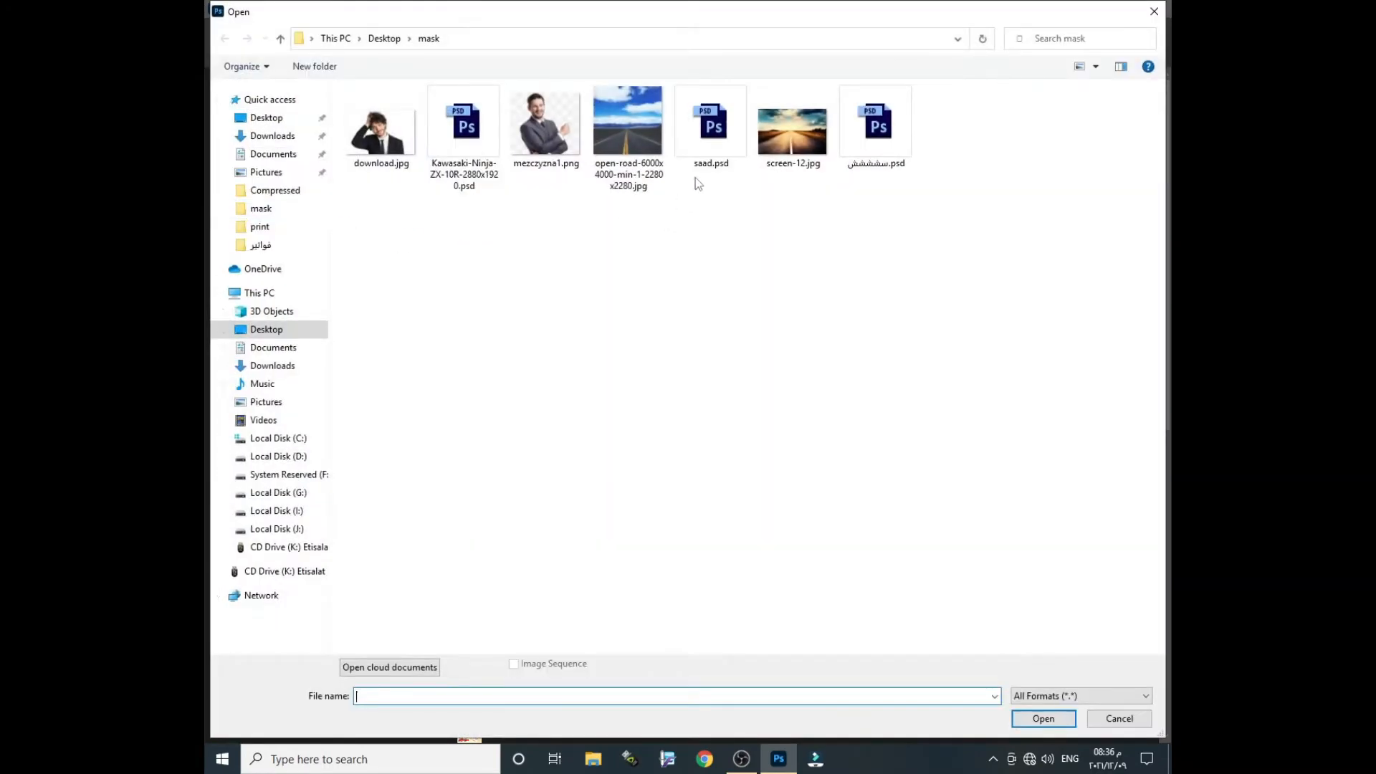
double_click(713, 126)
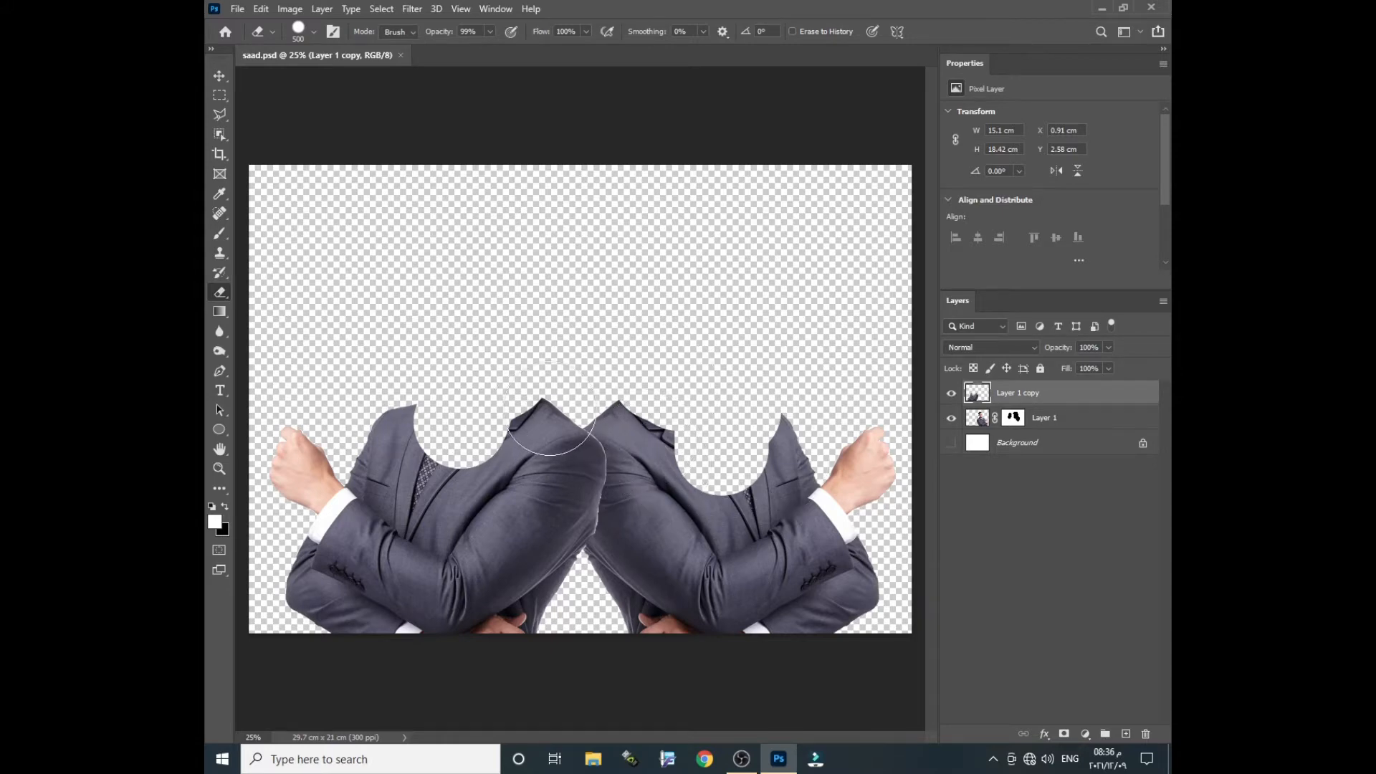
Step: Try painting white with the 500 px brush on Layer 1's image instead of its mask, and undo the stroke
key(alt+bracketleft)
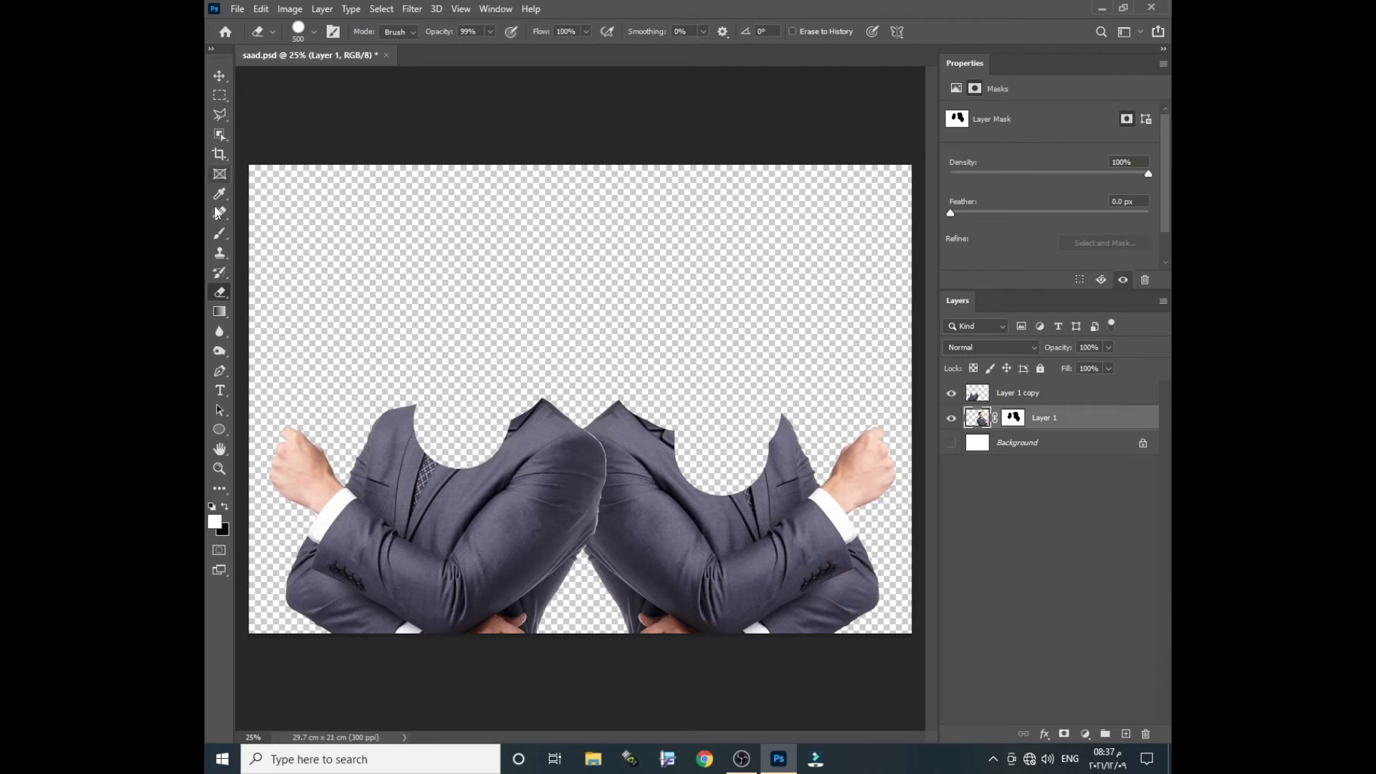
click(219, 234)
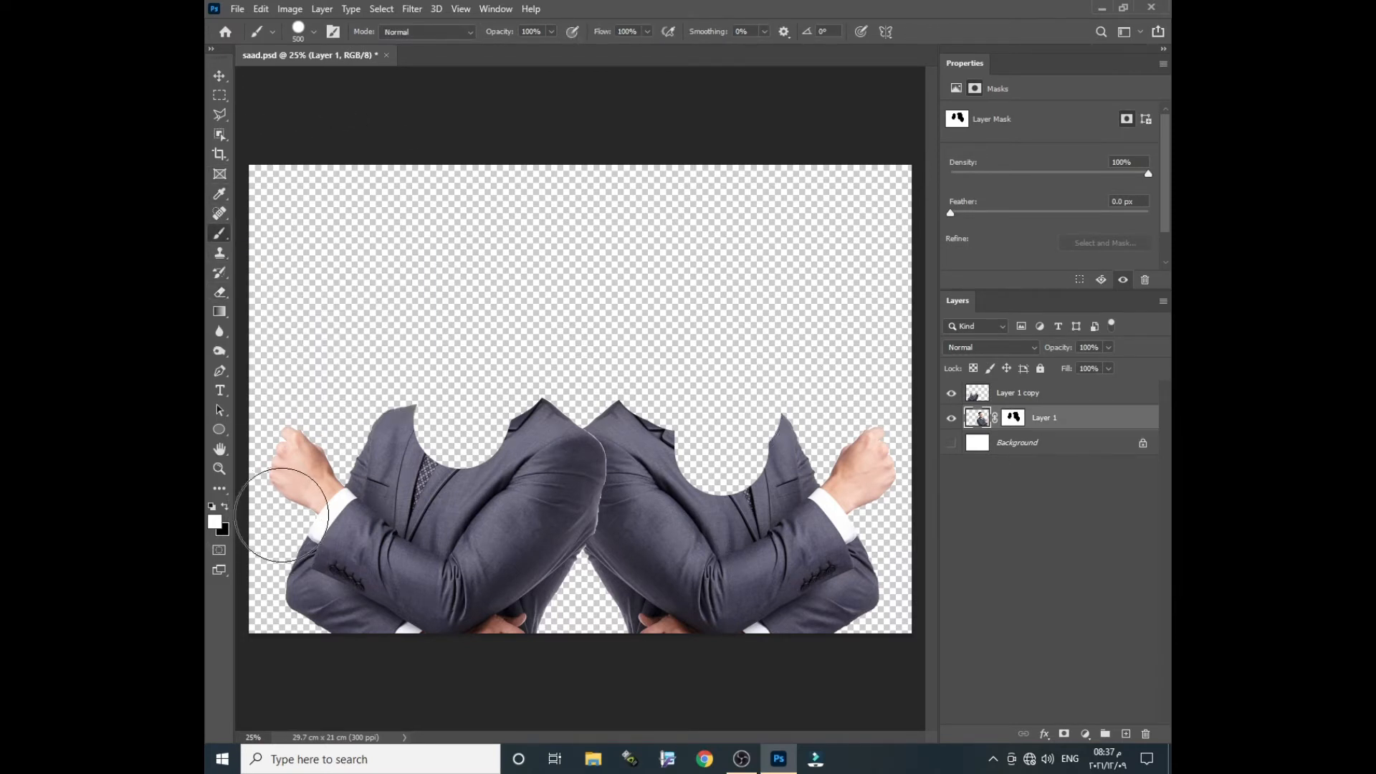
mouse_move(705, 473)
mouse_down()
mouse_move(706, 458)
mouse_move(742, 492)
mouse_up()
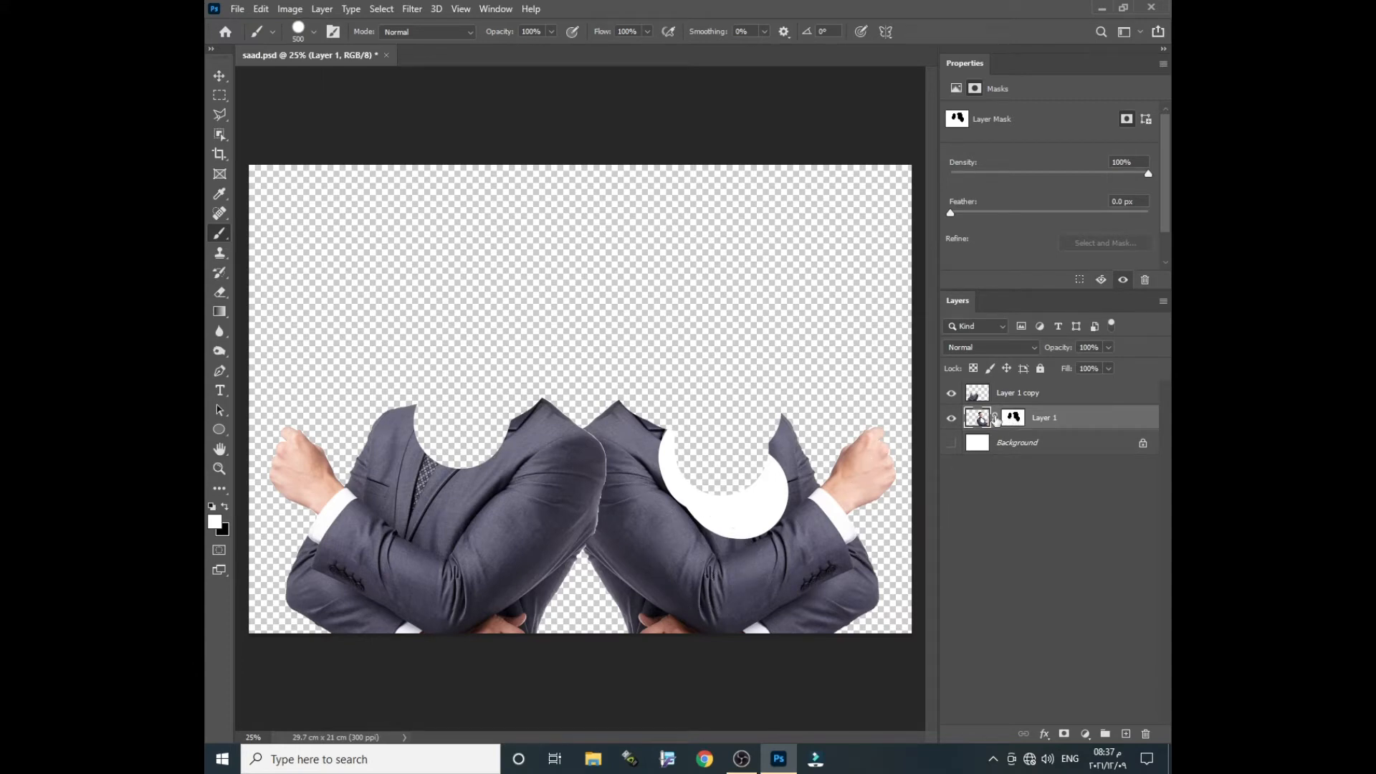
click(979, 419)
key(ctrl+z)
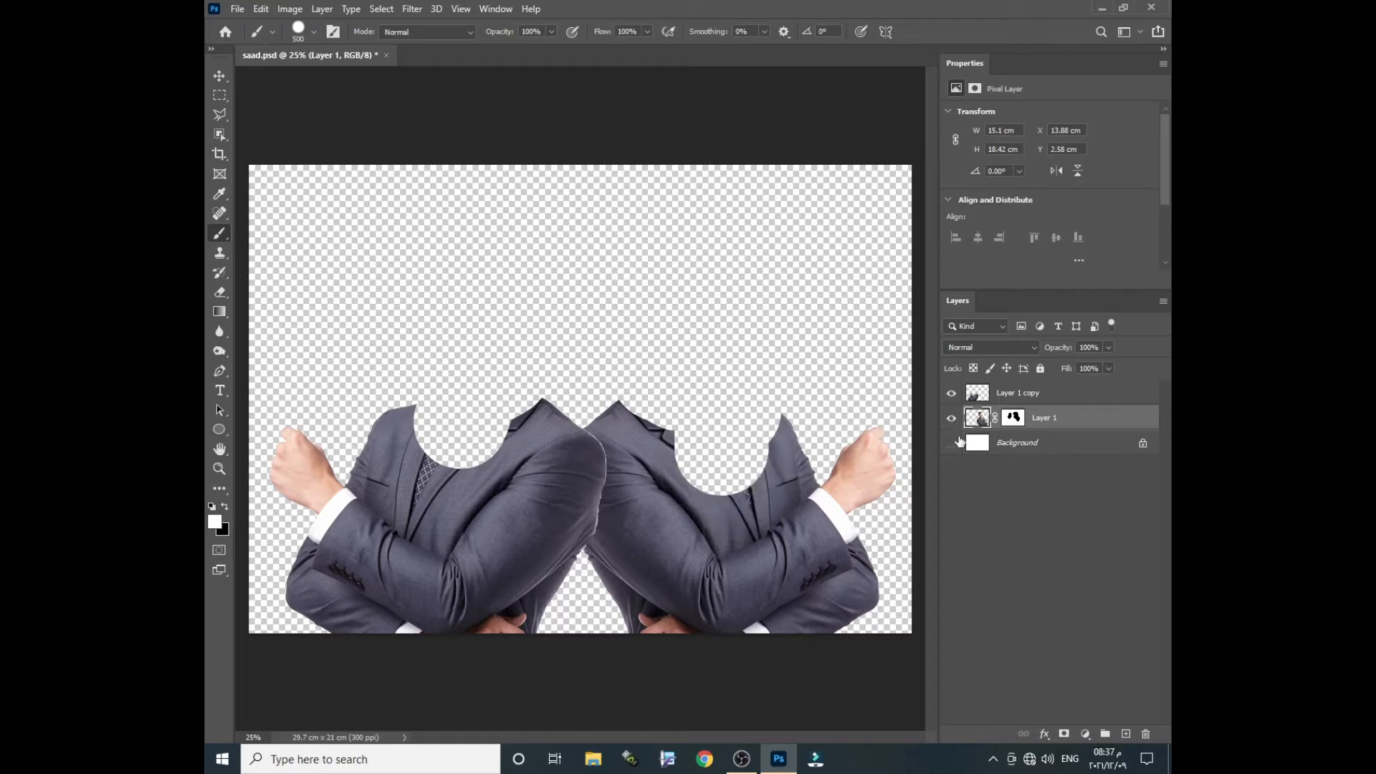
Step: Paint more of the chest black on Layer 1's mask, and restore the whole man by painting the mask white
click(1017, 421)
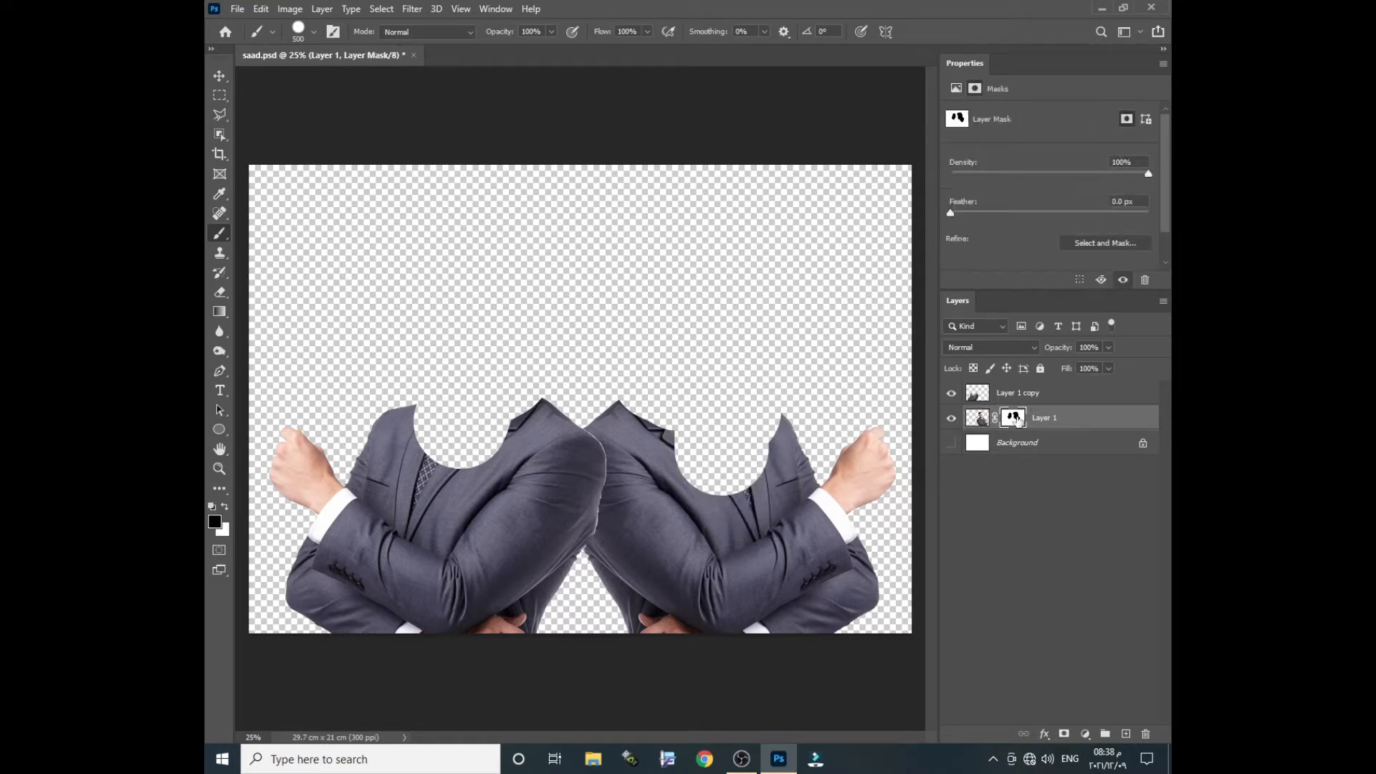
mouse_move(756, 459)
mouse_down()
mouse_move(703, 452)
mouse_move(744, 457)
mouse_move(787, 435)
mouse_move(769, 488)
mouse_move(721, 510)
mouse_move(690, 477)
mouse_up()
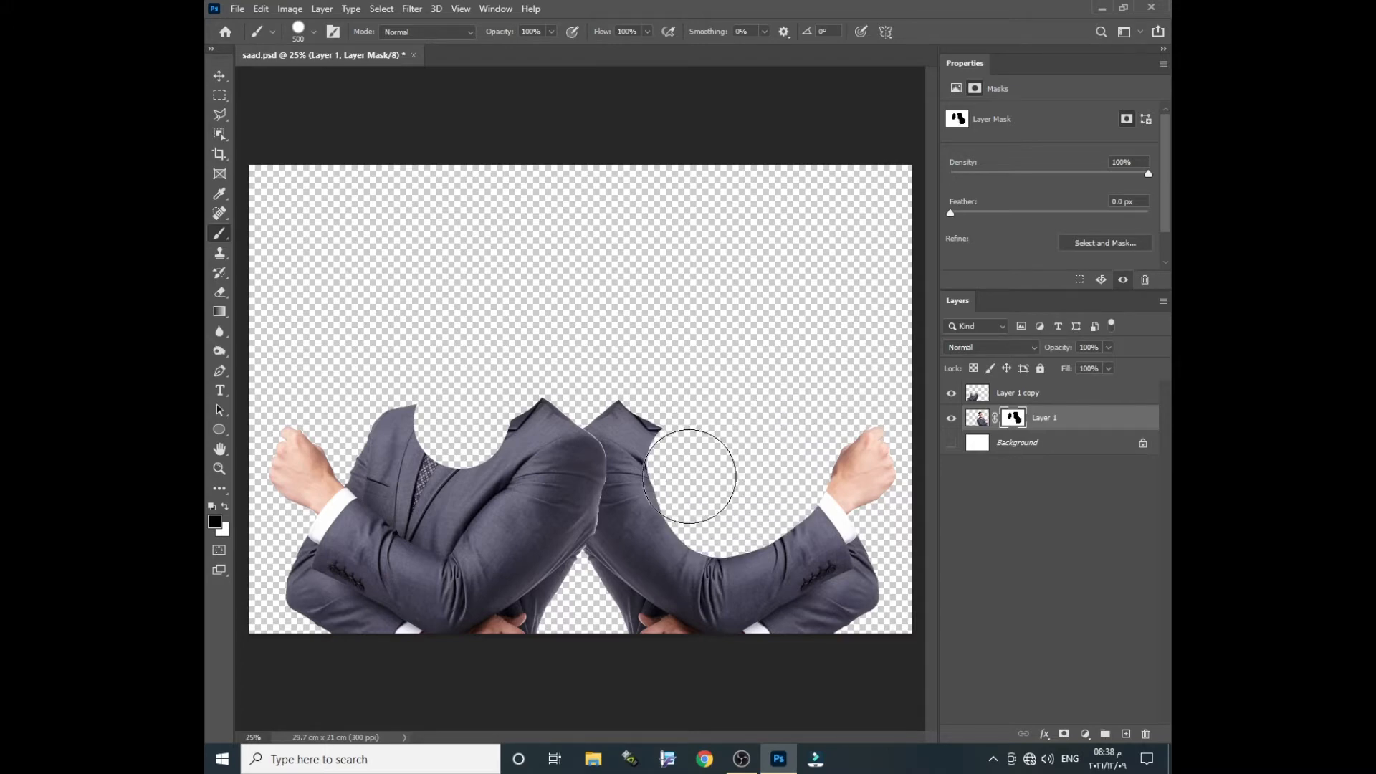
click(227, 507)
mouse_move(778, 491)
mouse_down()
mouse_move(733, 522)
mouse_move(700, 459)
mouse_move(686, 515)
mouse_move(685, 449)
mouse_move(703, 404)
mouse_move(765, 417)
mouse_move(791, 479)
mouse_move(827, 473)
mouse_move(862, 442)
mouse_move(822, 467)
mouse_move(743, 409)
mouse_move(721, 354)
mouse_move(688, 342)
mouse_move(658, 400)
mouse_move(651, 319)
mouse_move(683, 266)
mouse_move(721, 262)
mouse_move(664, 220)
mouse_move(632, 271)
mouse_up()
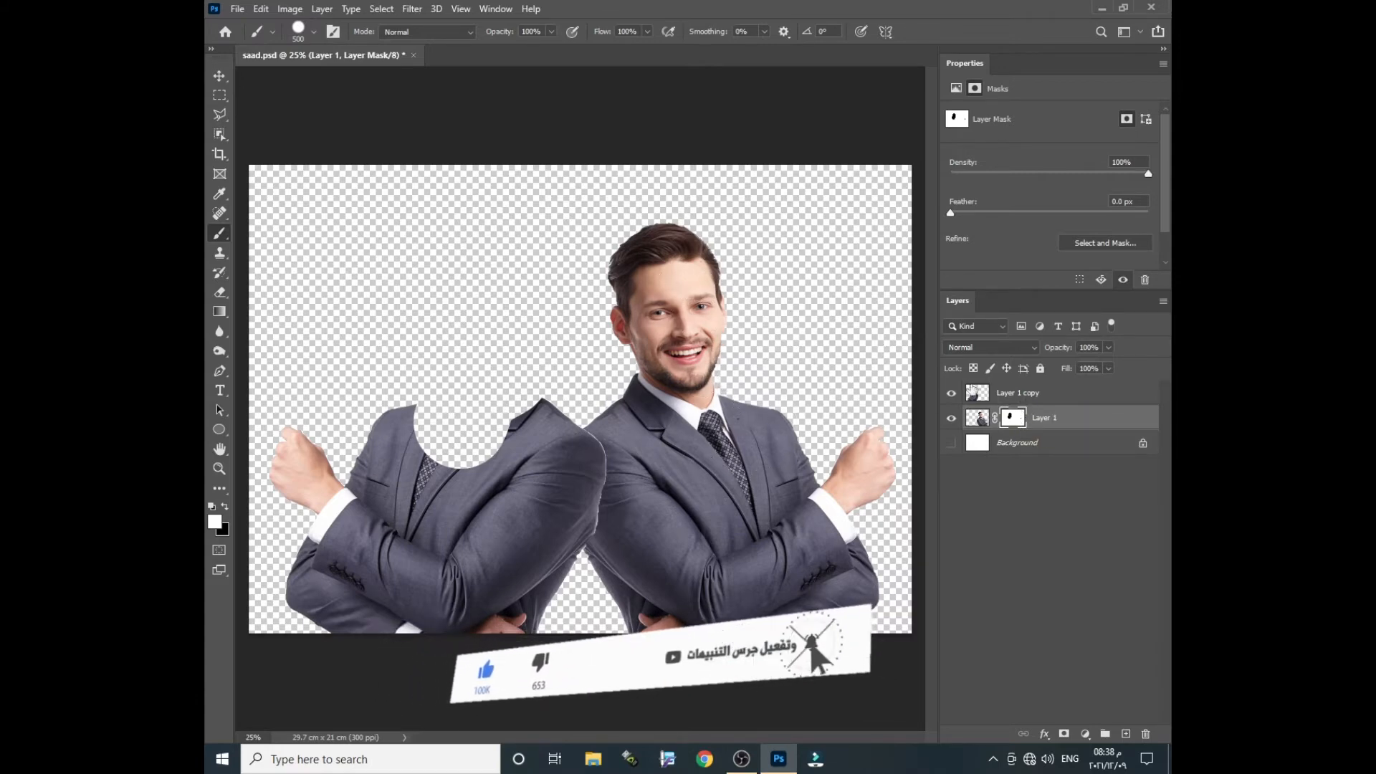
Step: Erase most of the remaining body on Layer 1 copy with the Eraser, trying both white and black as foreground colour
click(1032, 396)
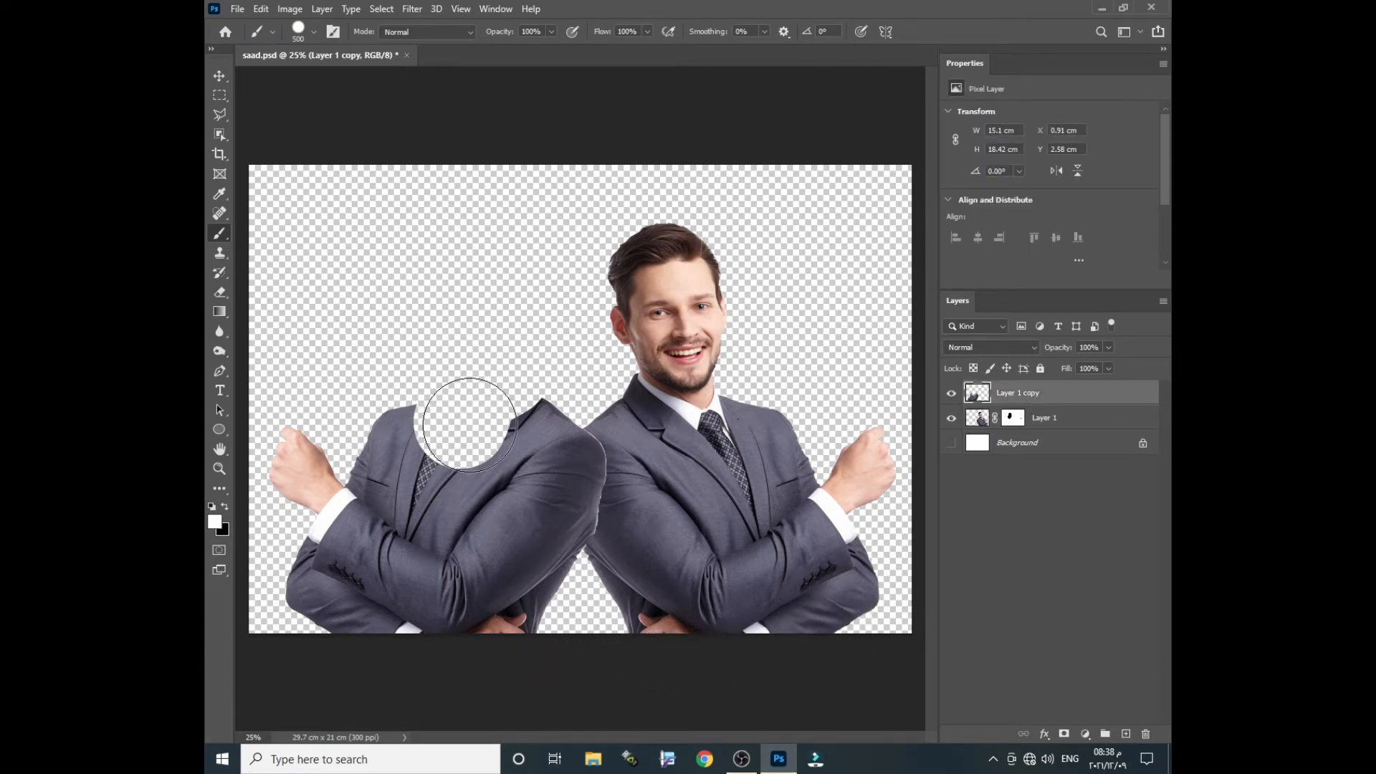
click(227, 294)
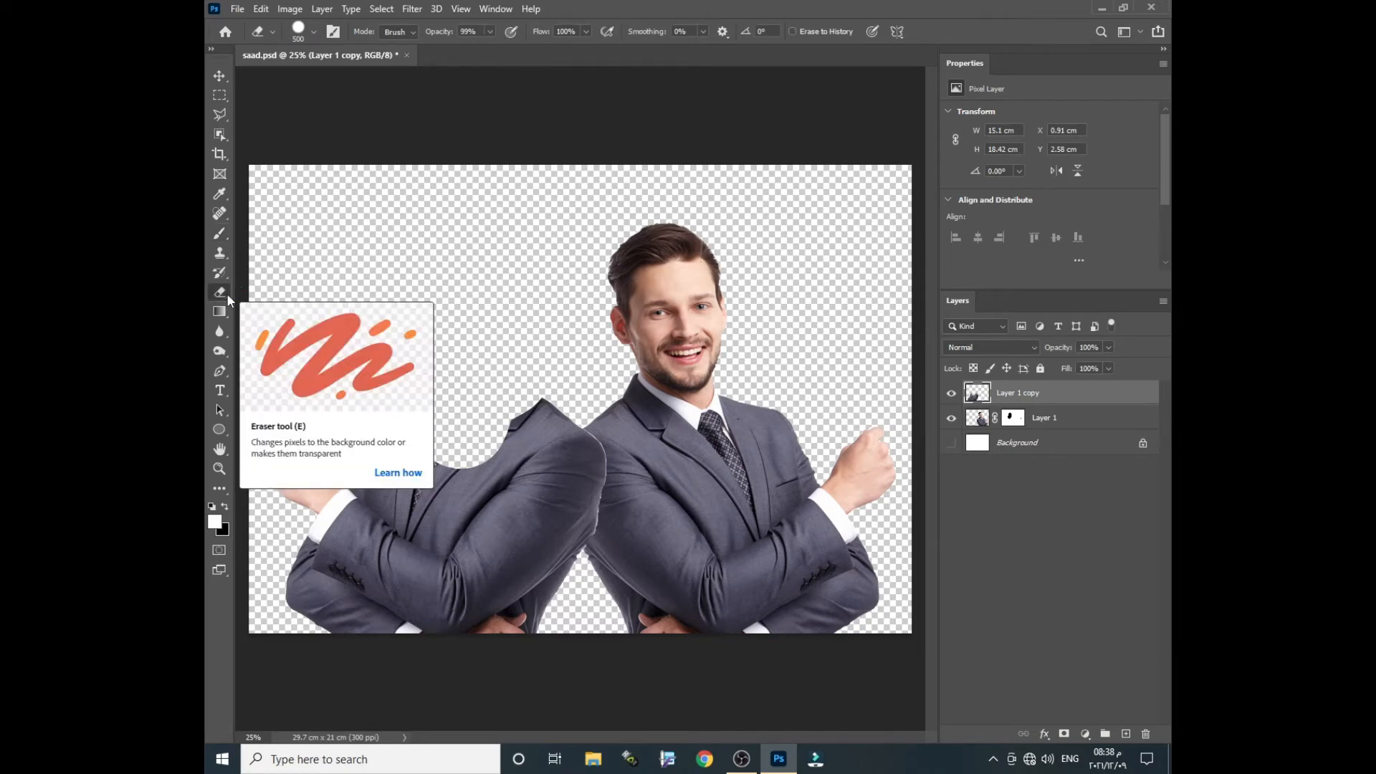
mouse_move(486, 420)
mouse_down()
mouse_move(417, 480)
mouse_move(502, 412)
mouse_move(484, 523)
mouse_up()
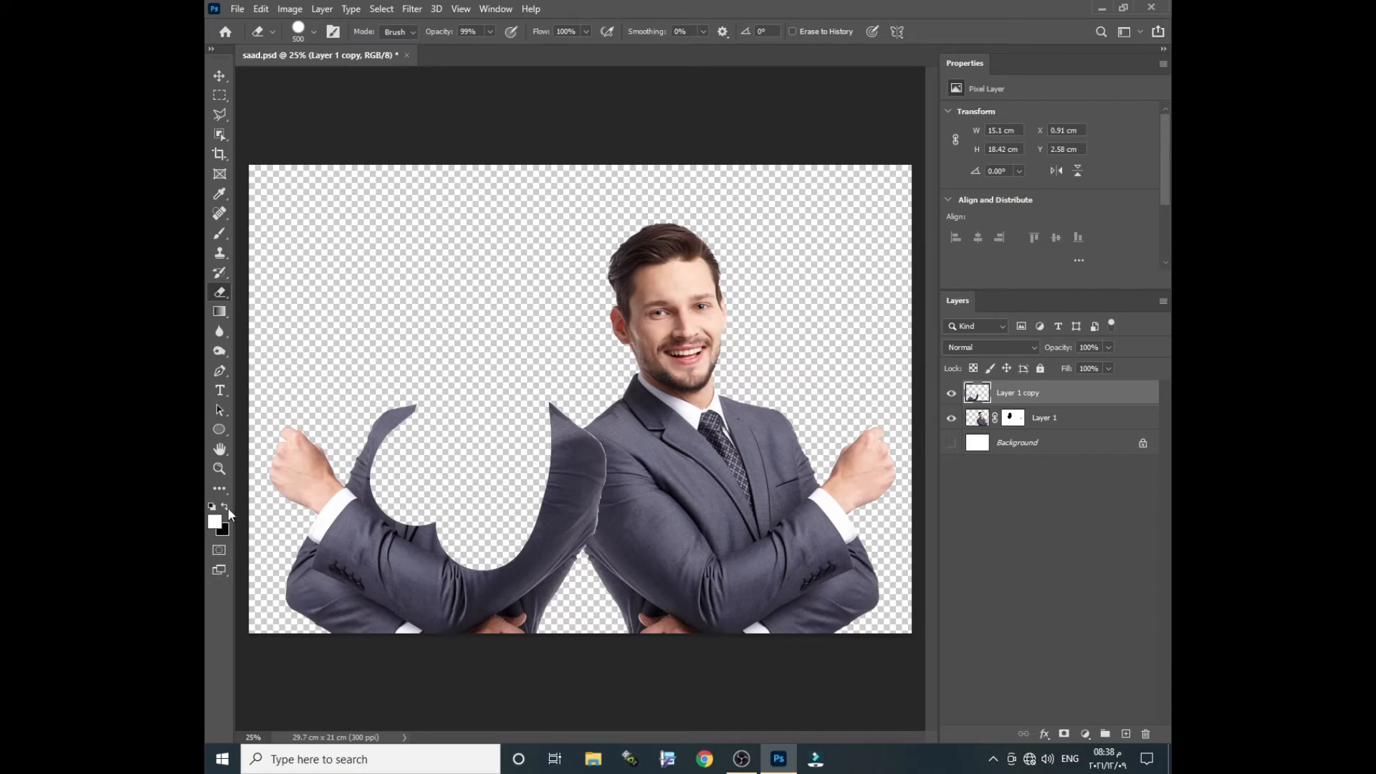
click(226, 507)
mouse_move(399, 410)
mouse_down()
mouse_move(316, 542)
mouse_move(409, 510)
mouse_move(358, 588)
mouse_move(464, 496)
mouse_move(451, 593)
mouse_move(558, 417)
mouse_move(541, 543)
mouse_move(525, 551)
mouse_move(352, 444)
mouse_move(283, 476)
mouse_up()
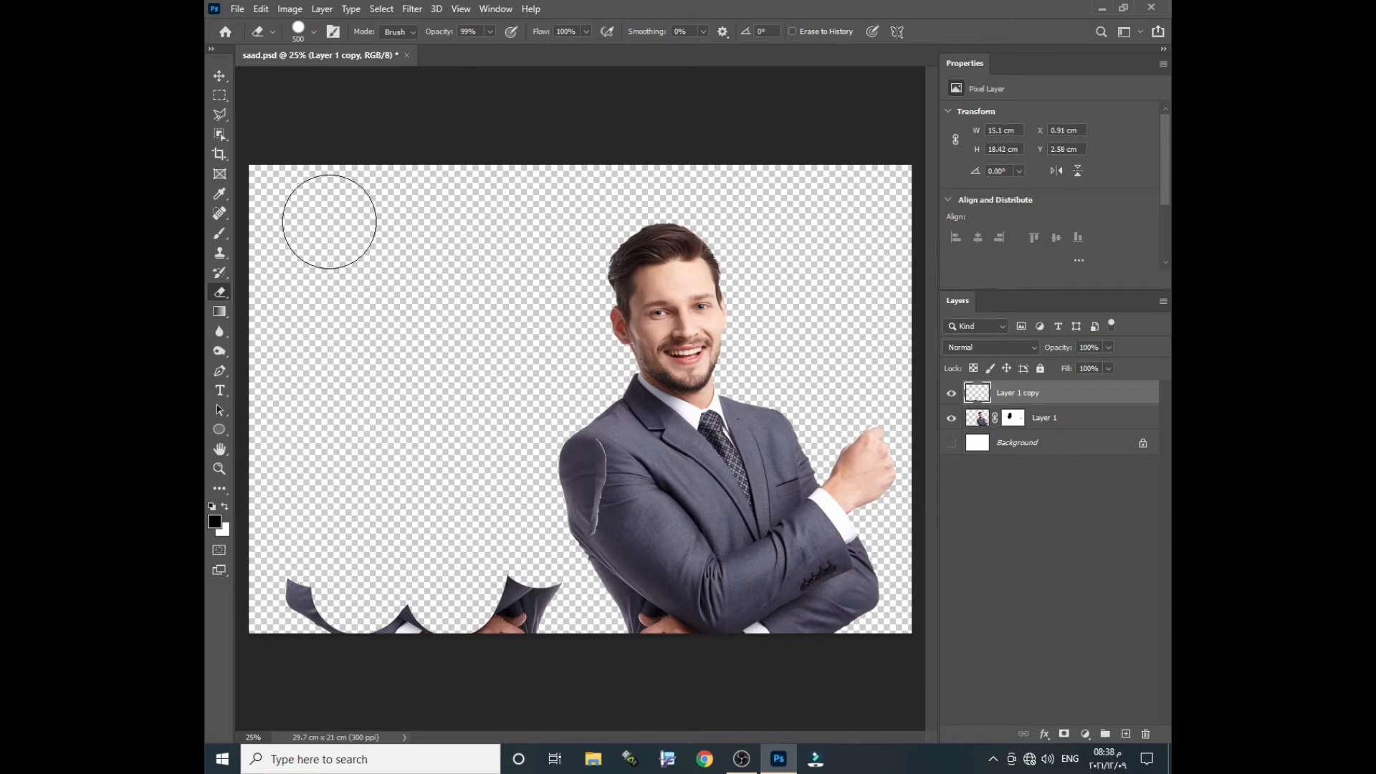
Step: Delete Layer 1 copy with its leftover fragments from the document
click(219, 76)
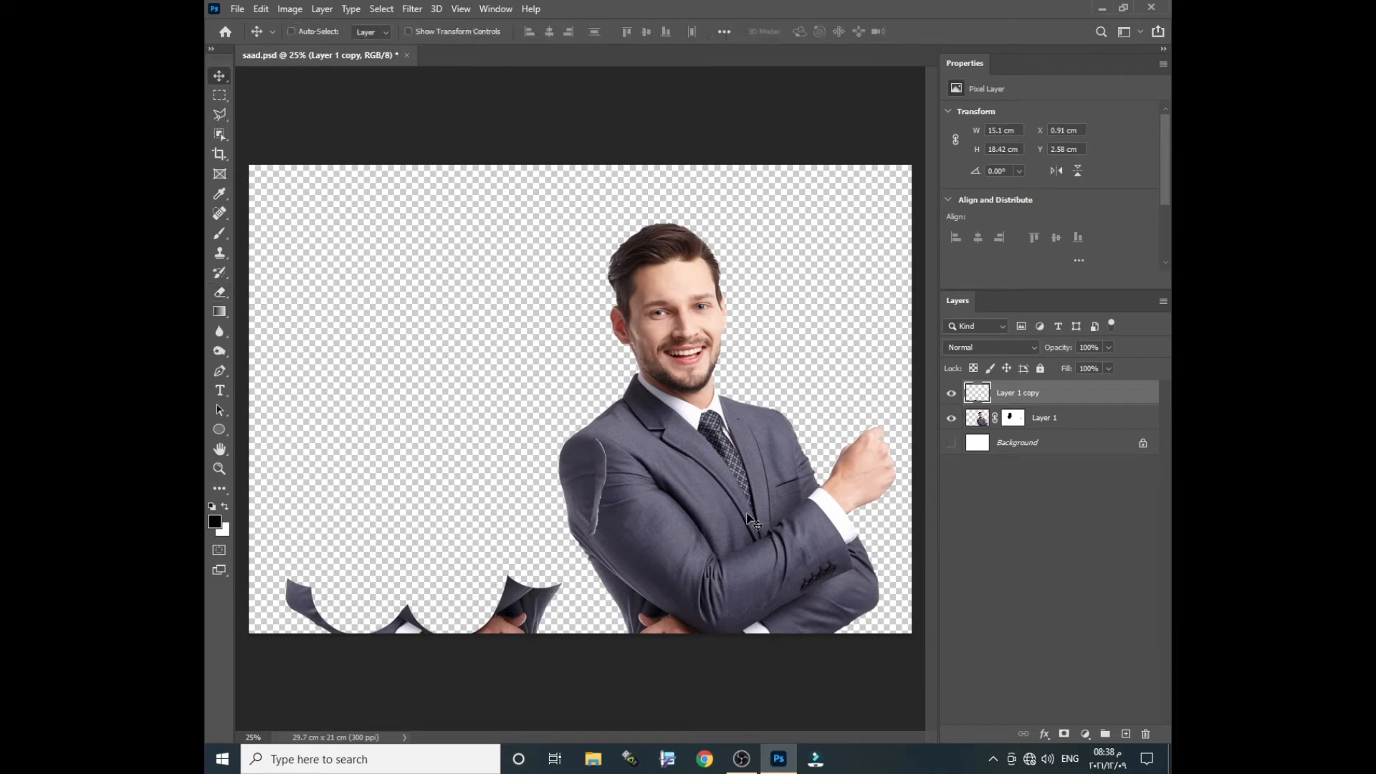
drag(524, 611, 532, 583)
key(Delete)
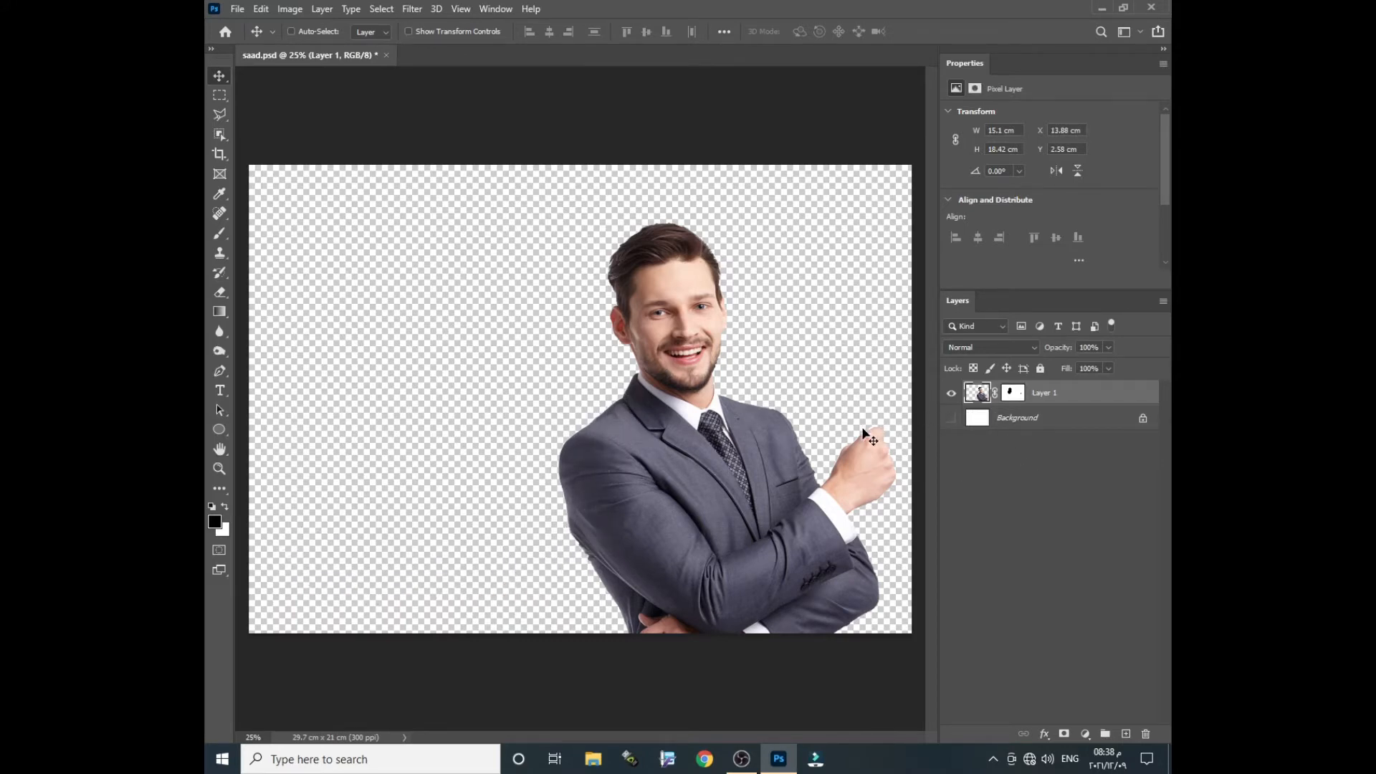
Step: Show the Background layer, move Layer 1 toward the page centre at X 7 cm, and target its mask
click(952, 420)
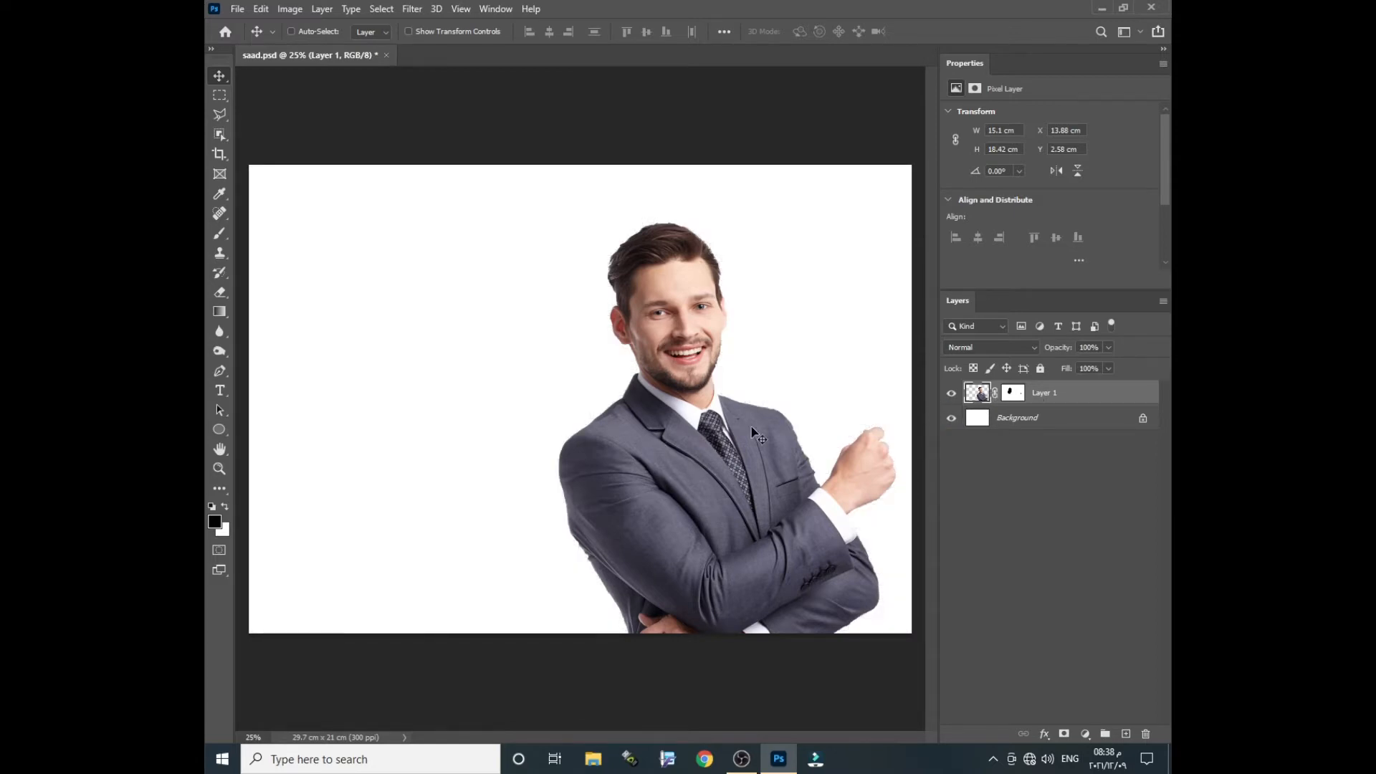
drag(728, 486, 570, 479)
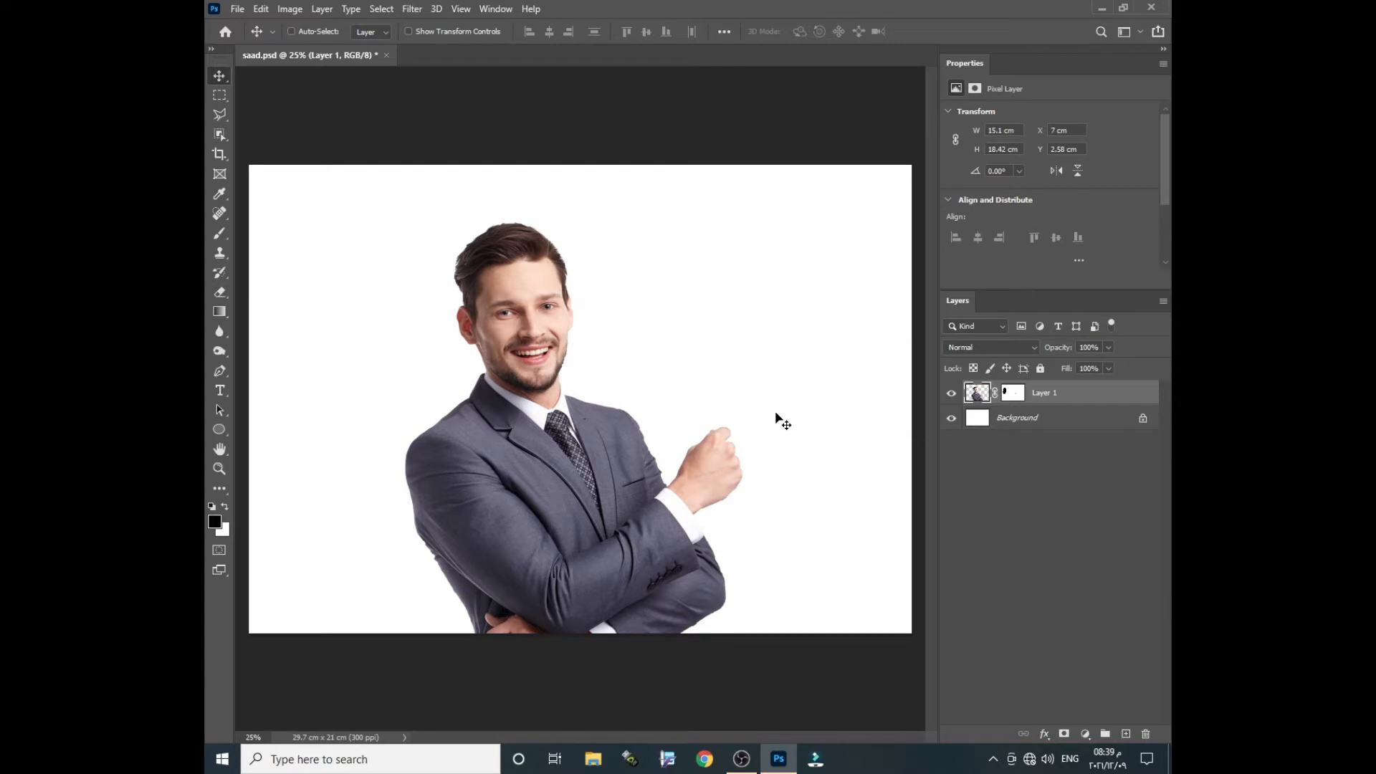
click(1012, 392)
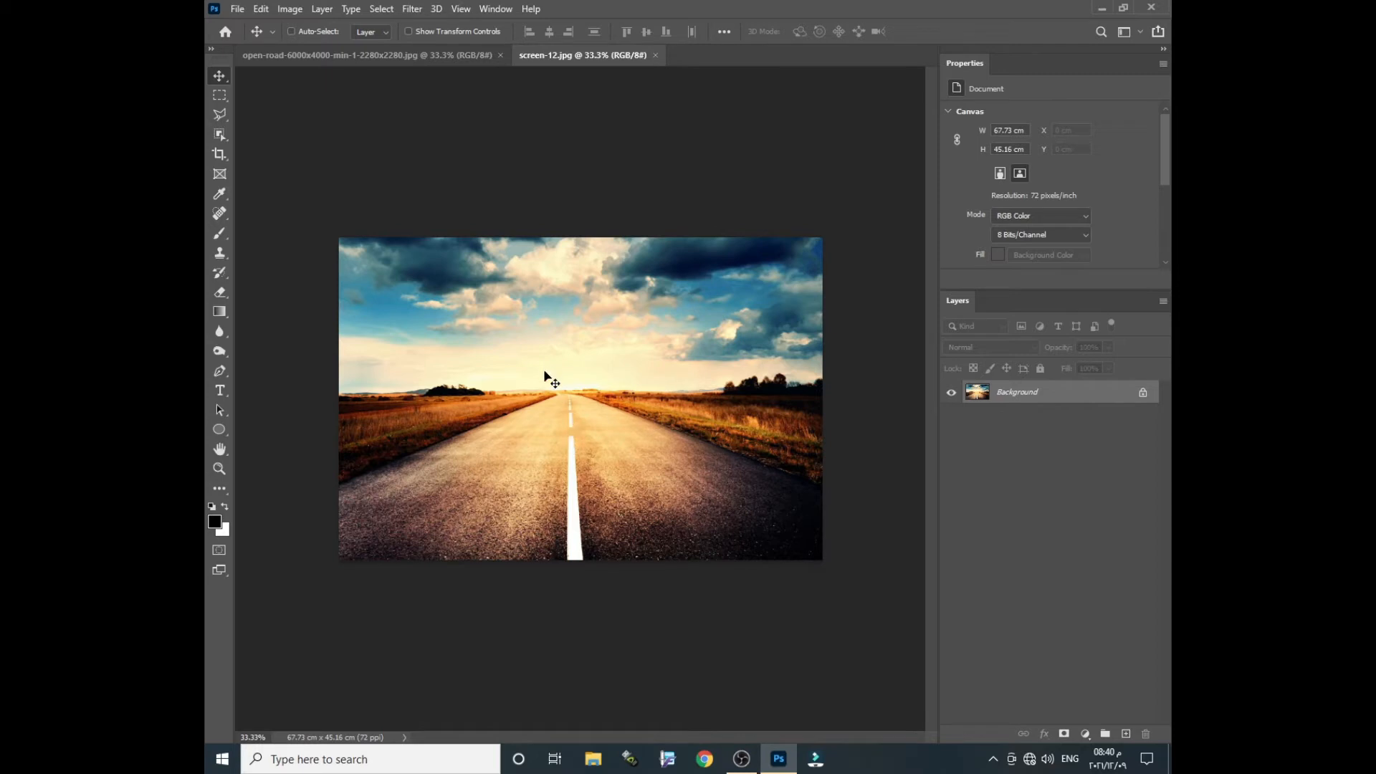
Step: Copy the open-road image into screen-12.jpg as a new layer and close the open-road document
drag(424, 56, 476, 369)
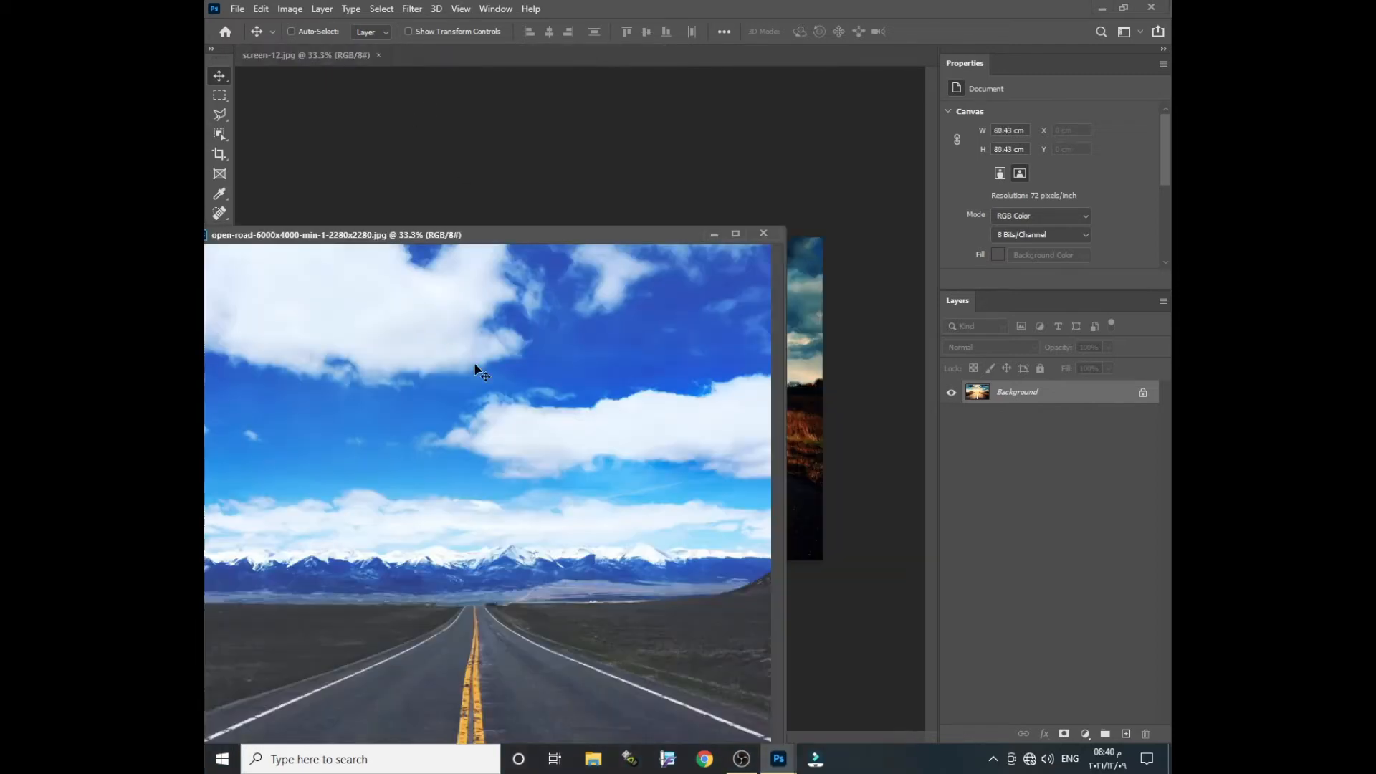
drag(539, 251, 714, 361)
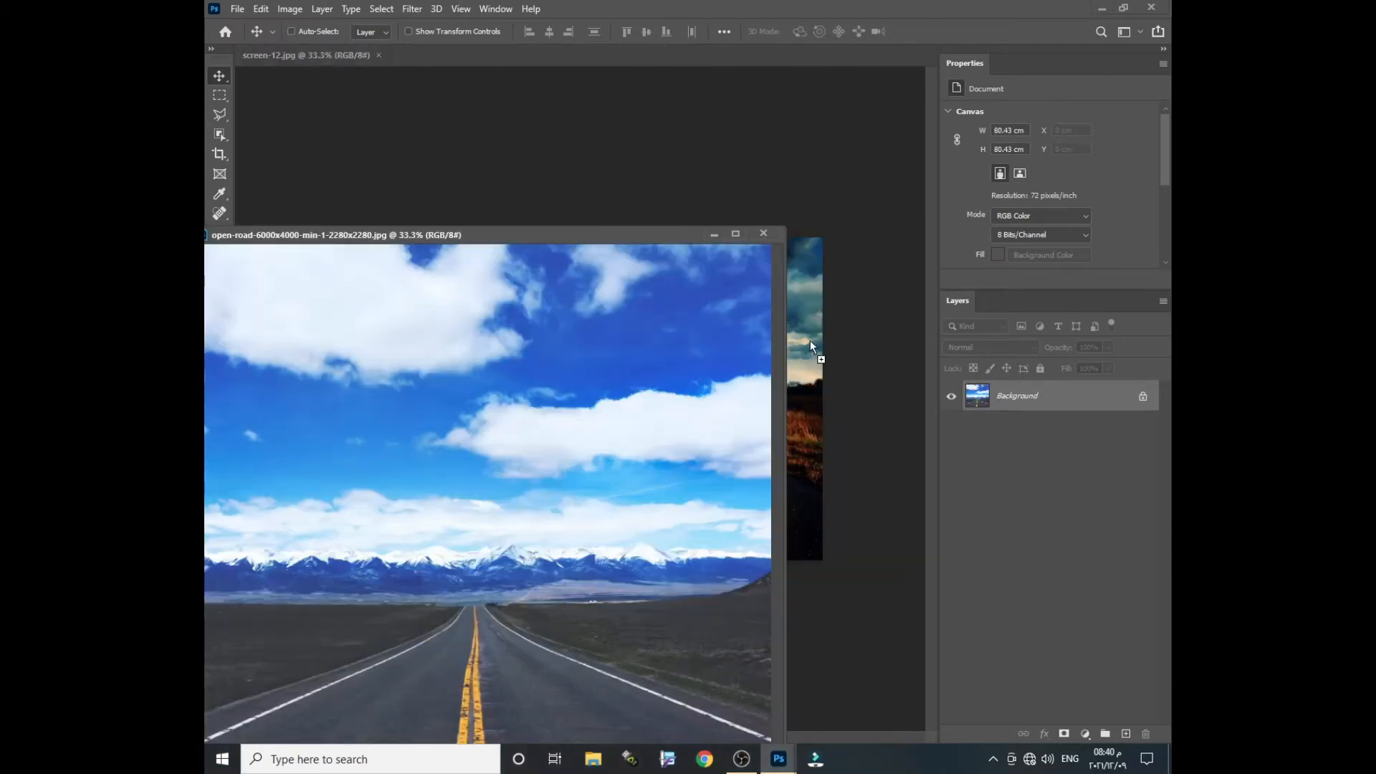
drag(810, 346, 731, 423)
click(766, 234)
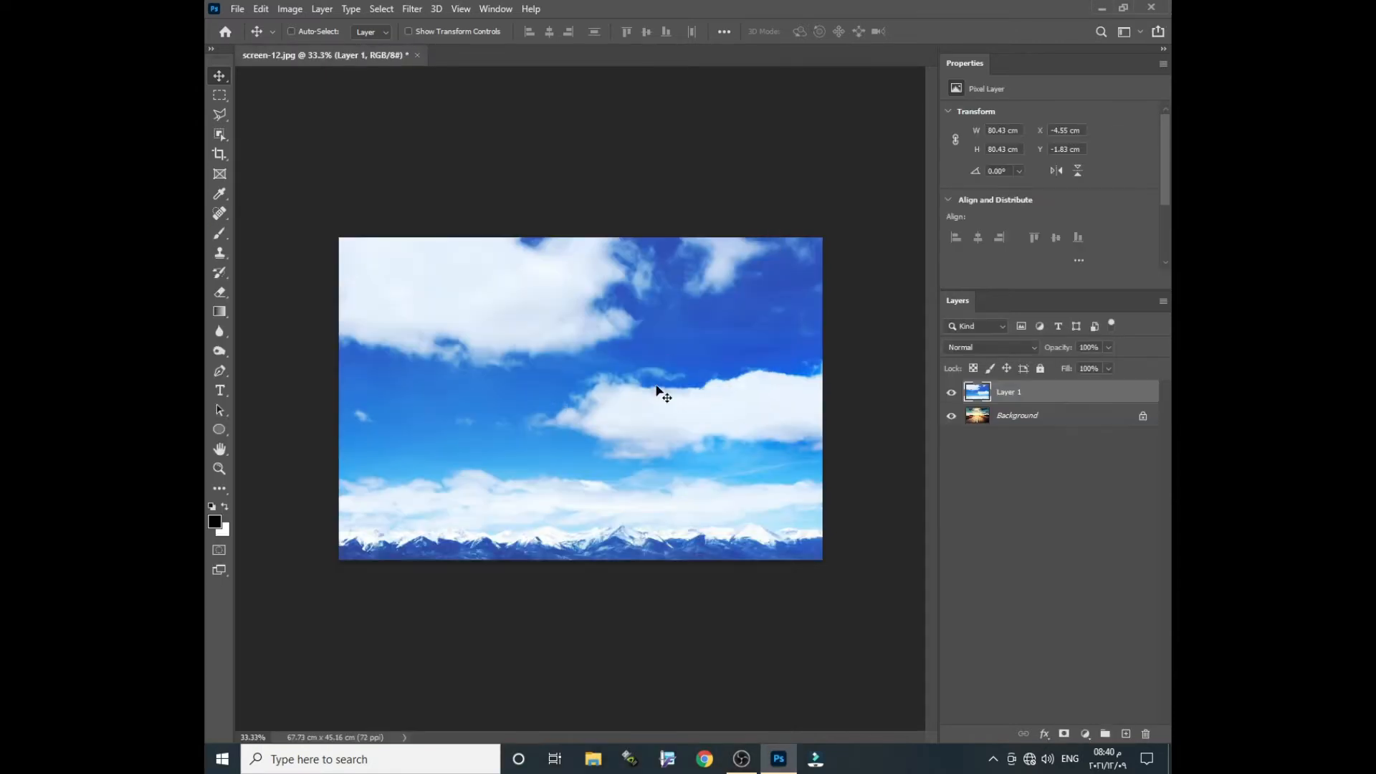
Step: Move the open-road layer up and scale it proportionally to about 67.7 cm wide to span the canvas
drag(697, 477, 691, 345)
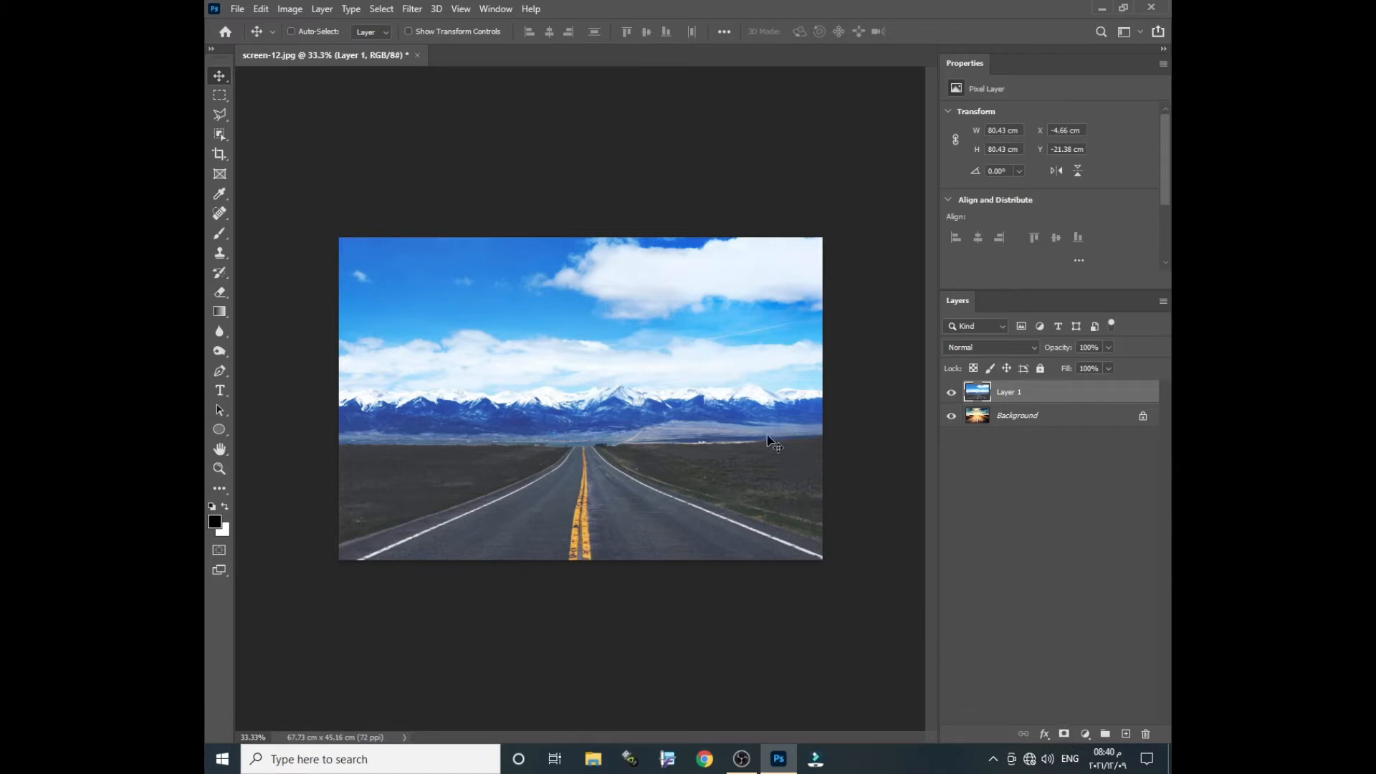
key(ctrl+t)
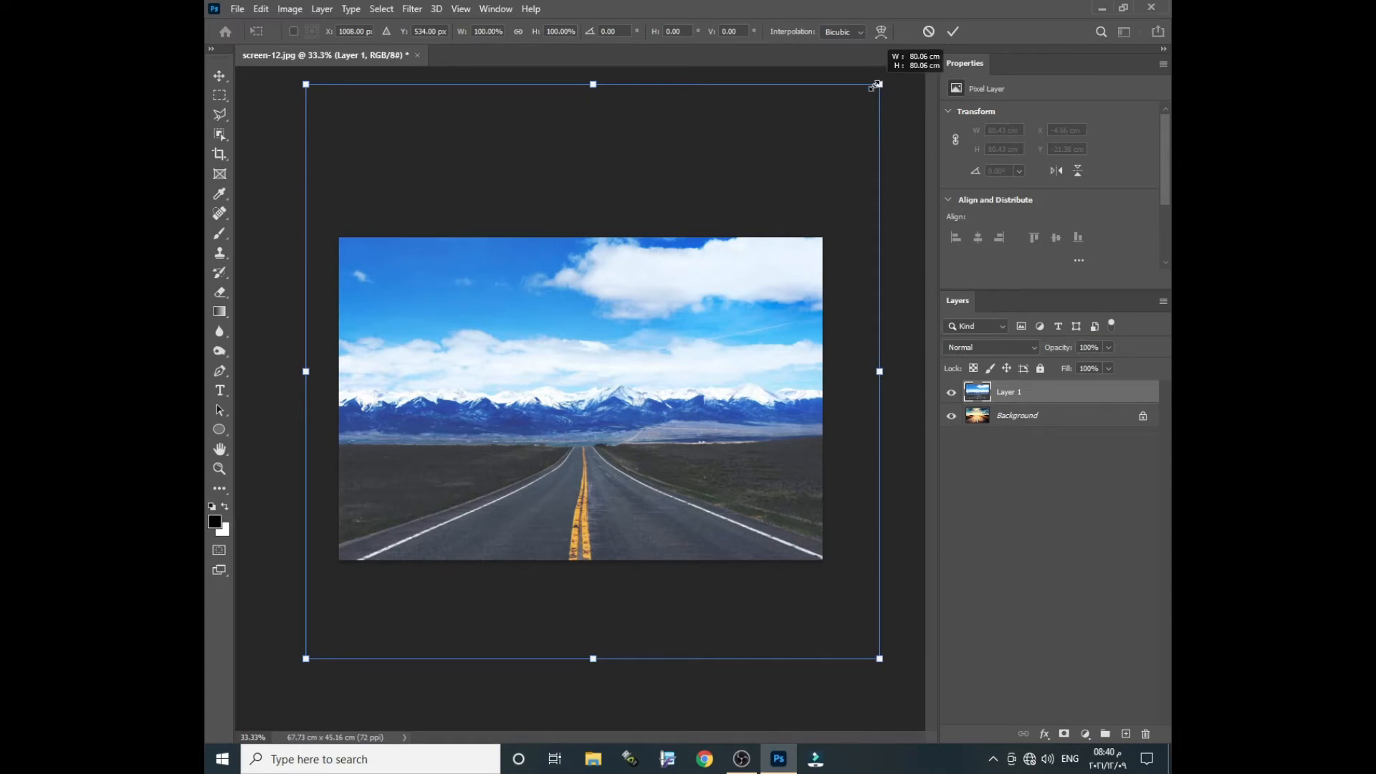
drag(880, 82, 771, 218)
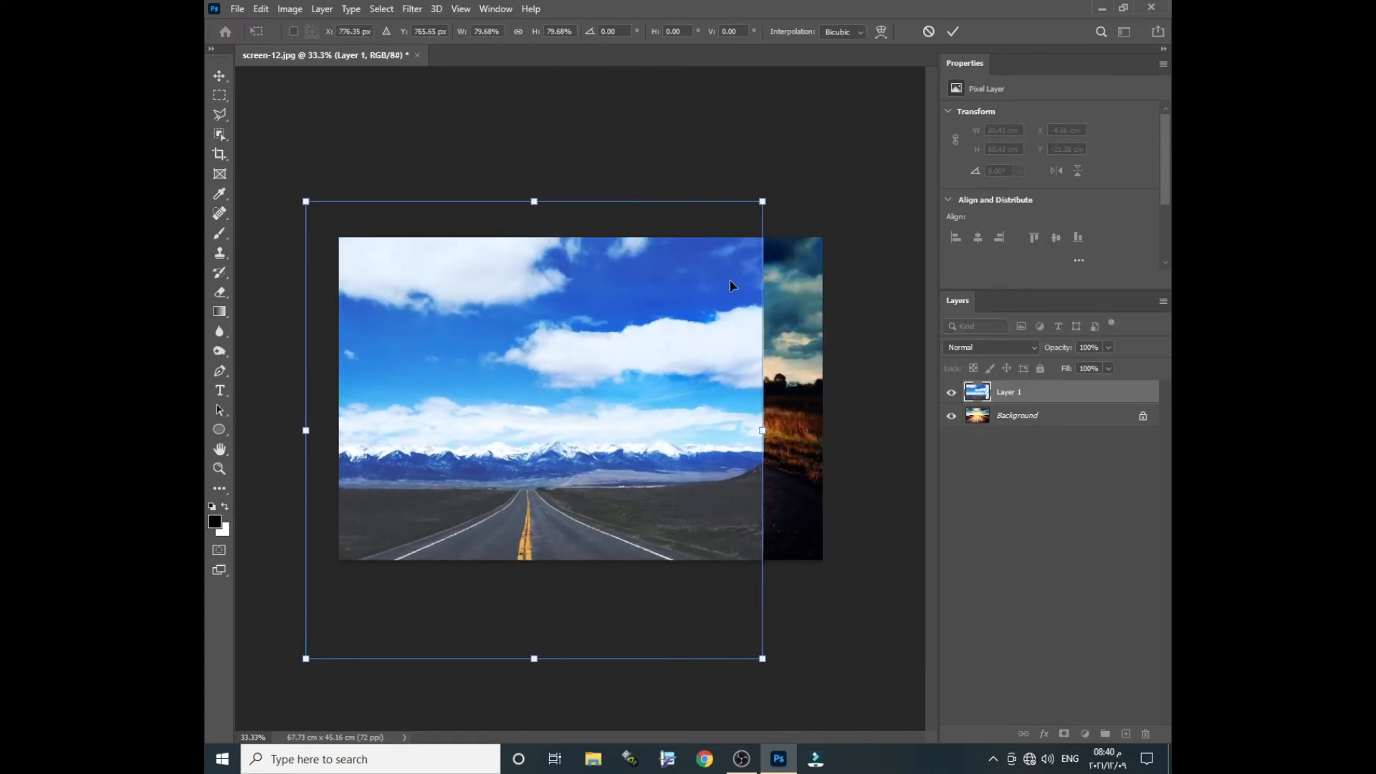
drag(644, 330, 690, 284)
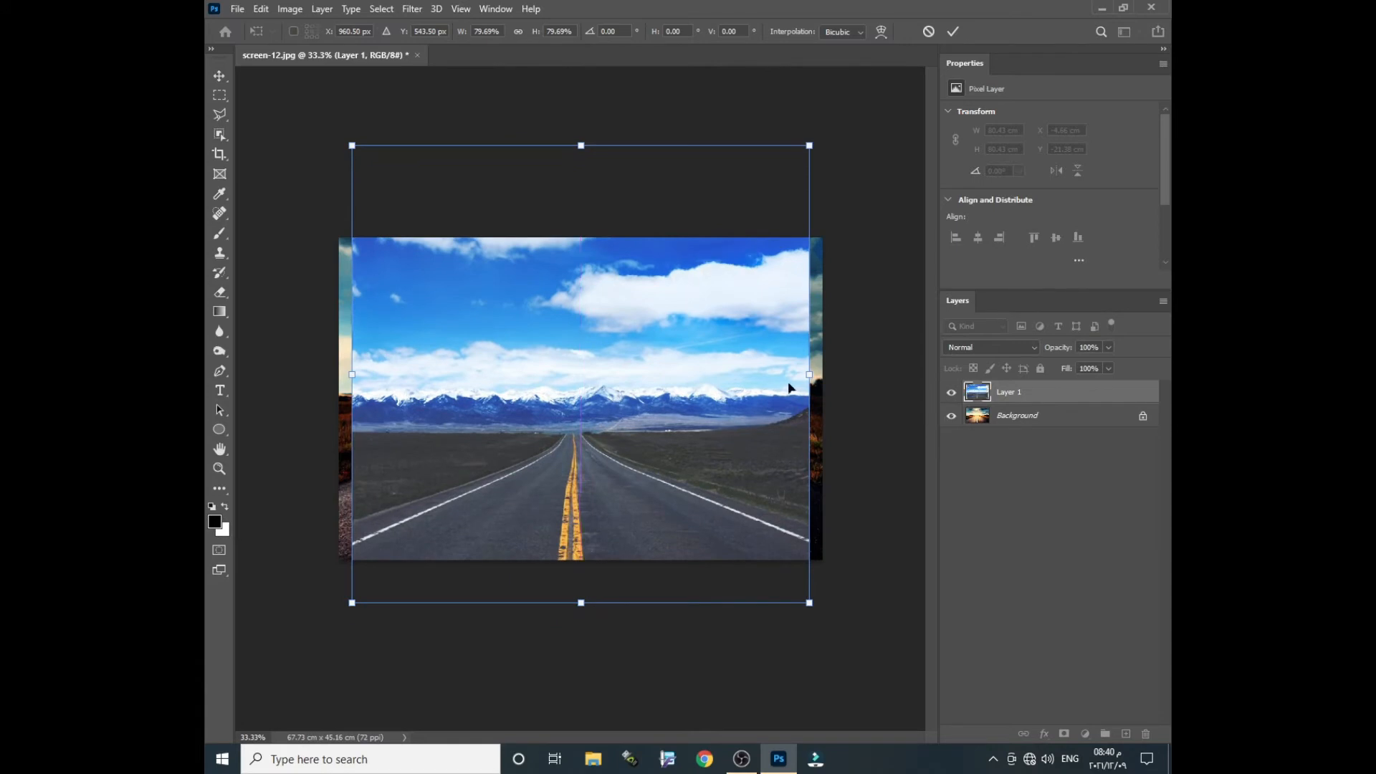
key(Return)
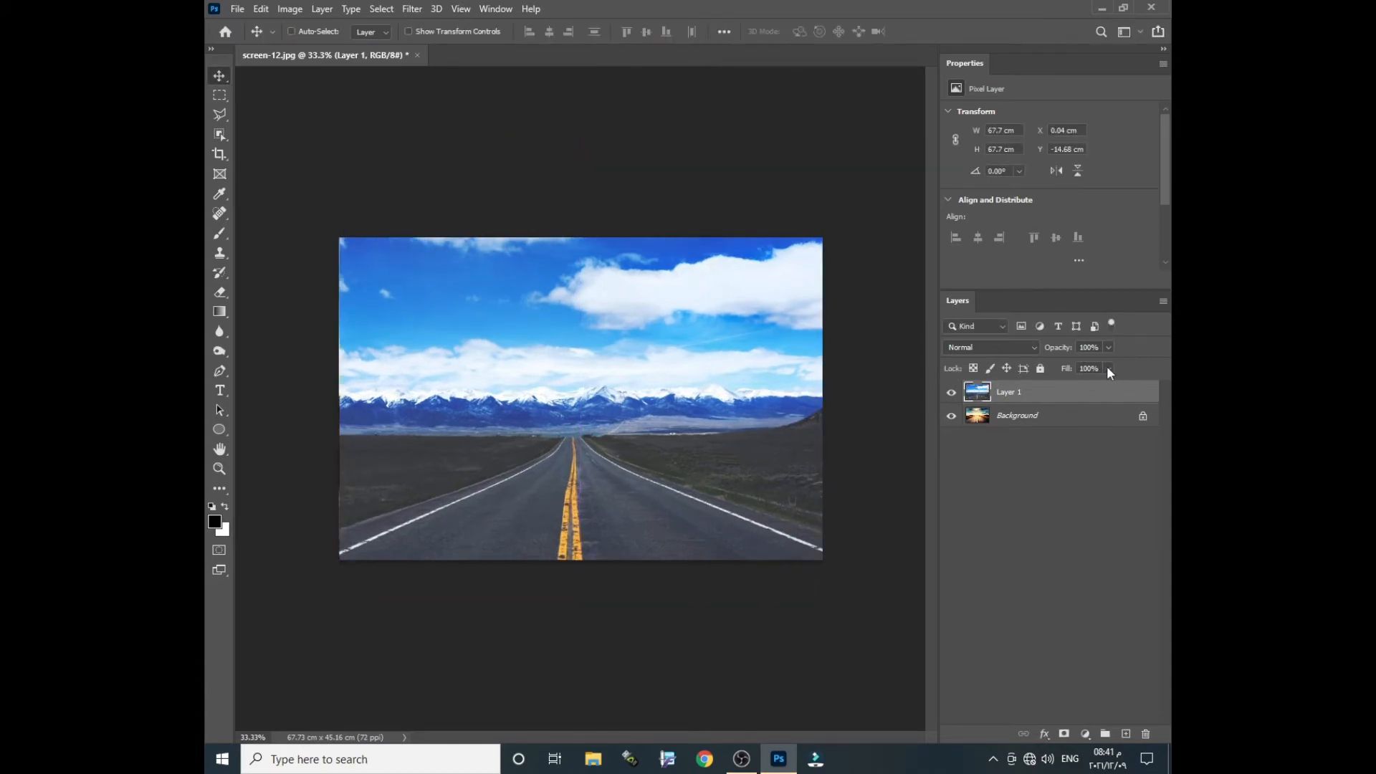
Step: Align Layer 1's horizon with the Background's at X 0 cm, Y -20.6 cm, using 66% opacity temporarily, and restore 100% opacity
click(1109, 347)
drag(1111, 364, 1087, 367)
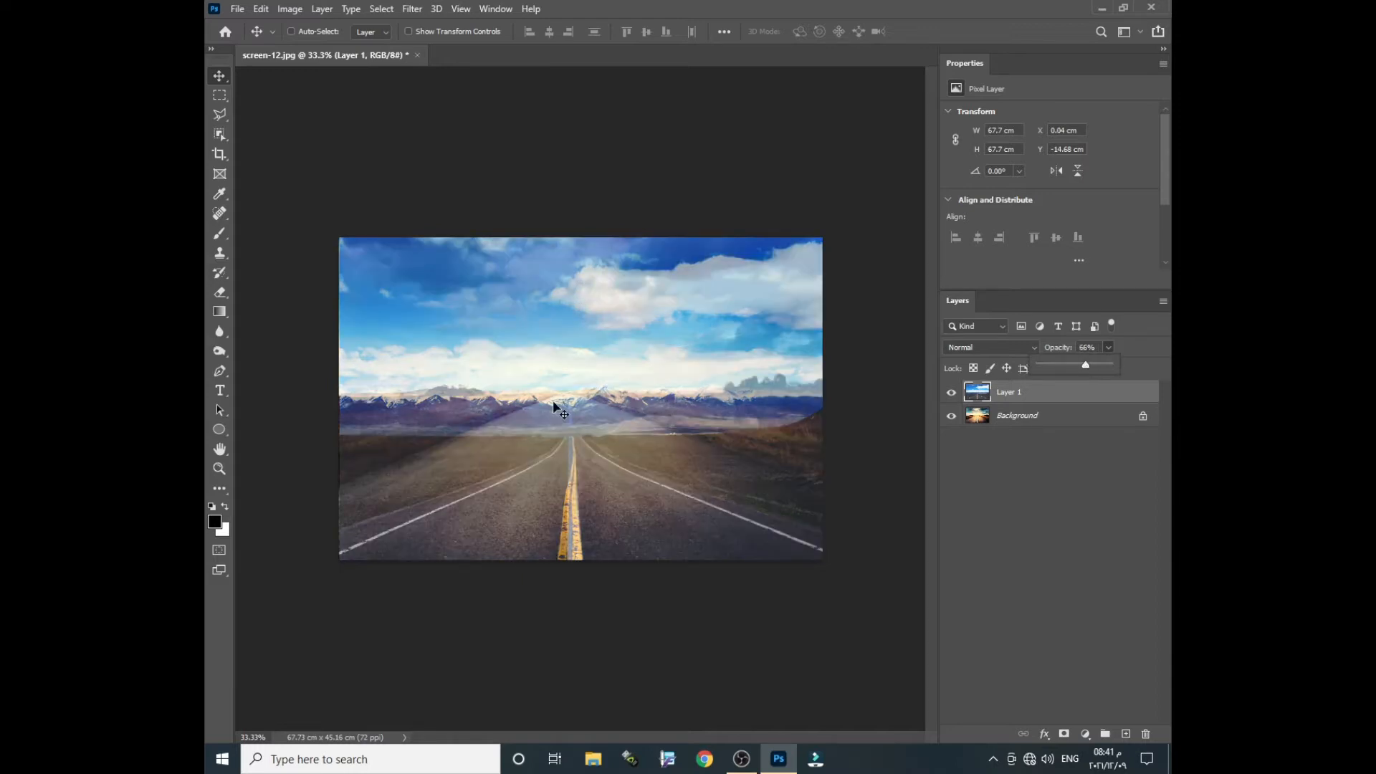
drag(606, 492, 606, 451)
click(1109, 347)
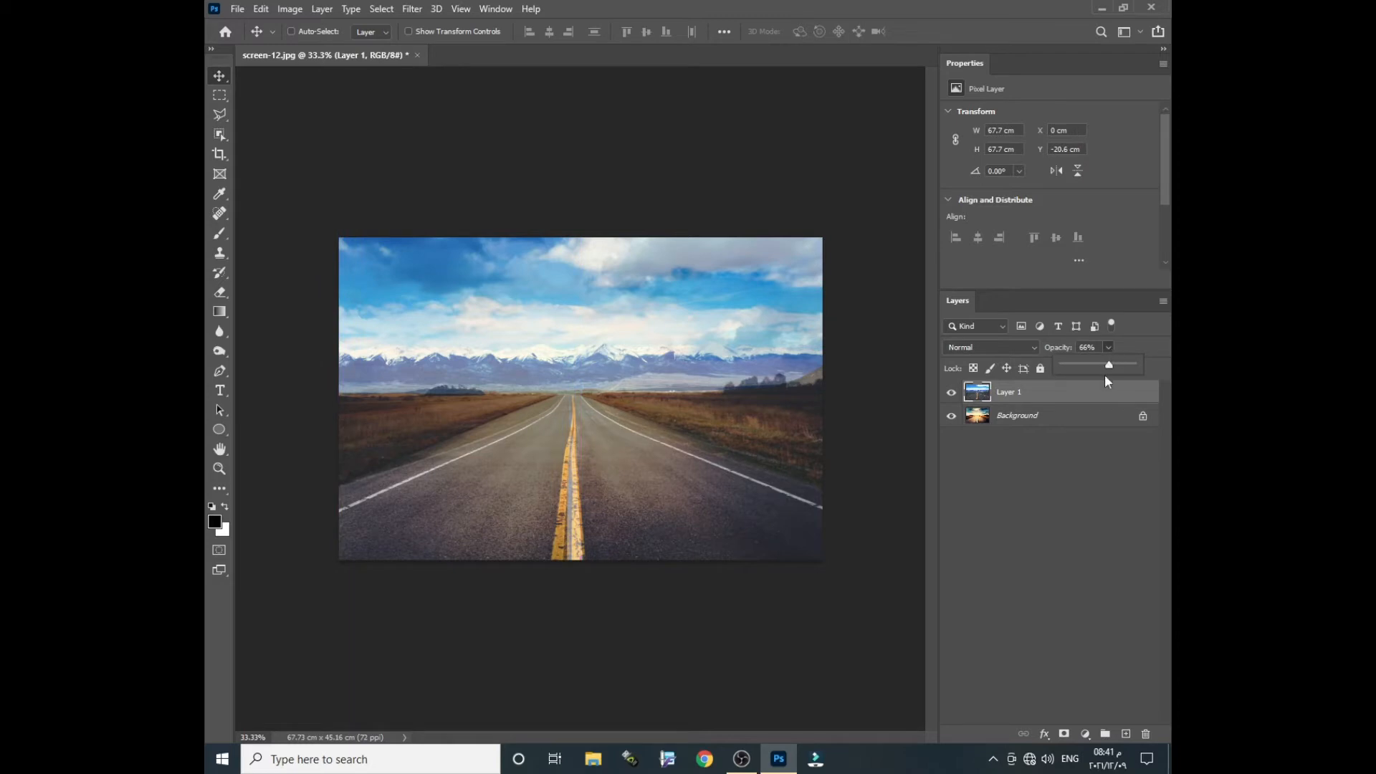
drag(1127, 367, 1146, 367)
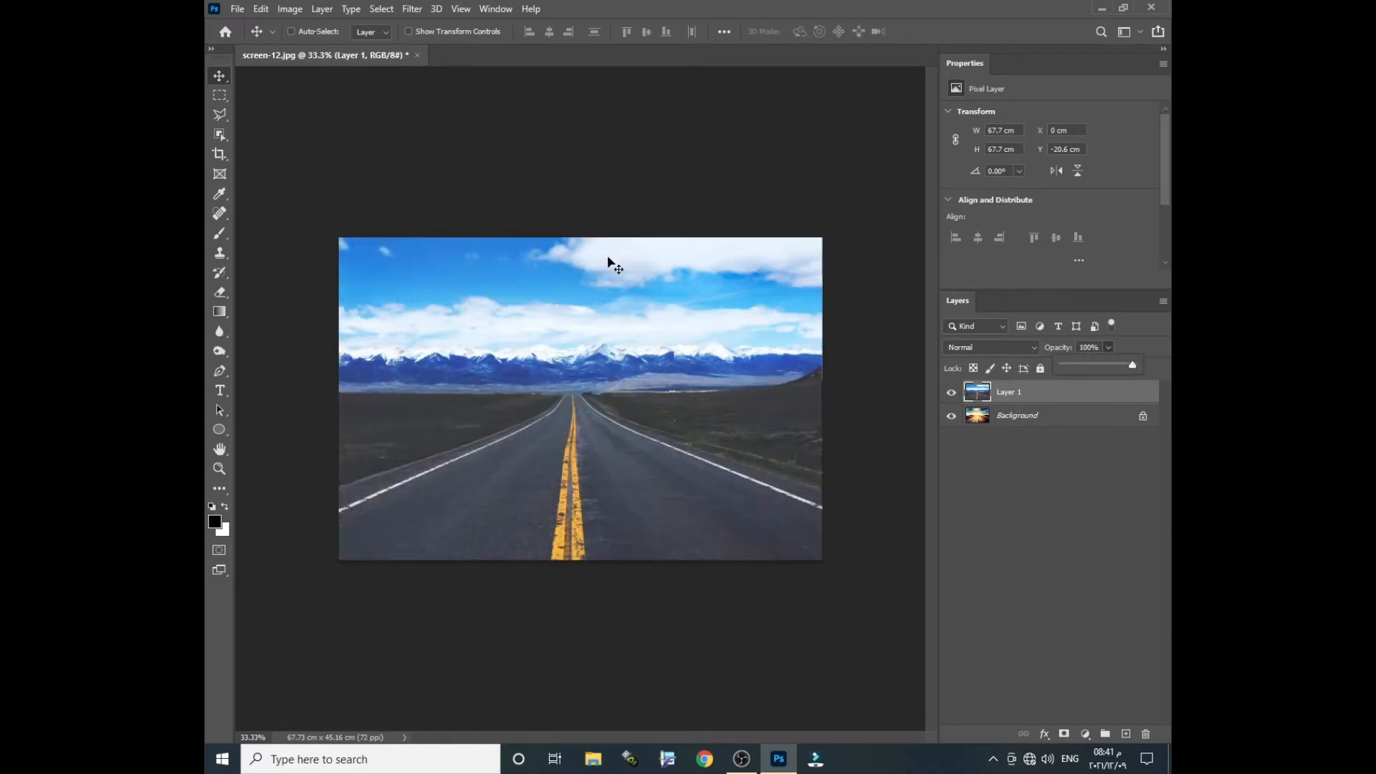
Step: Add a layer mask to Layer 1 and paint its sky black with a 500 px Soft Round brush
click(1066, 735)
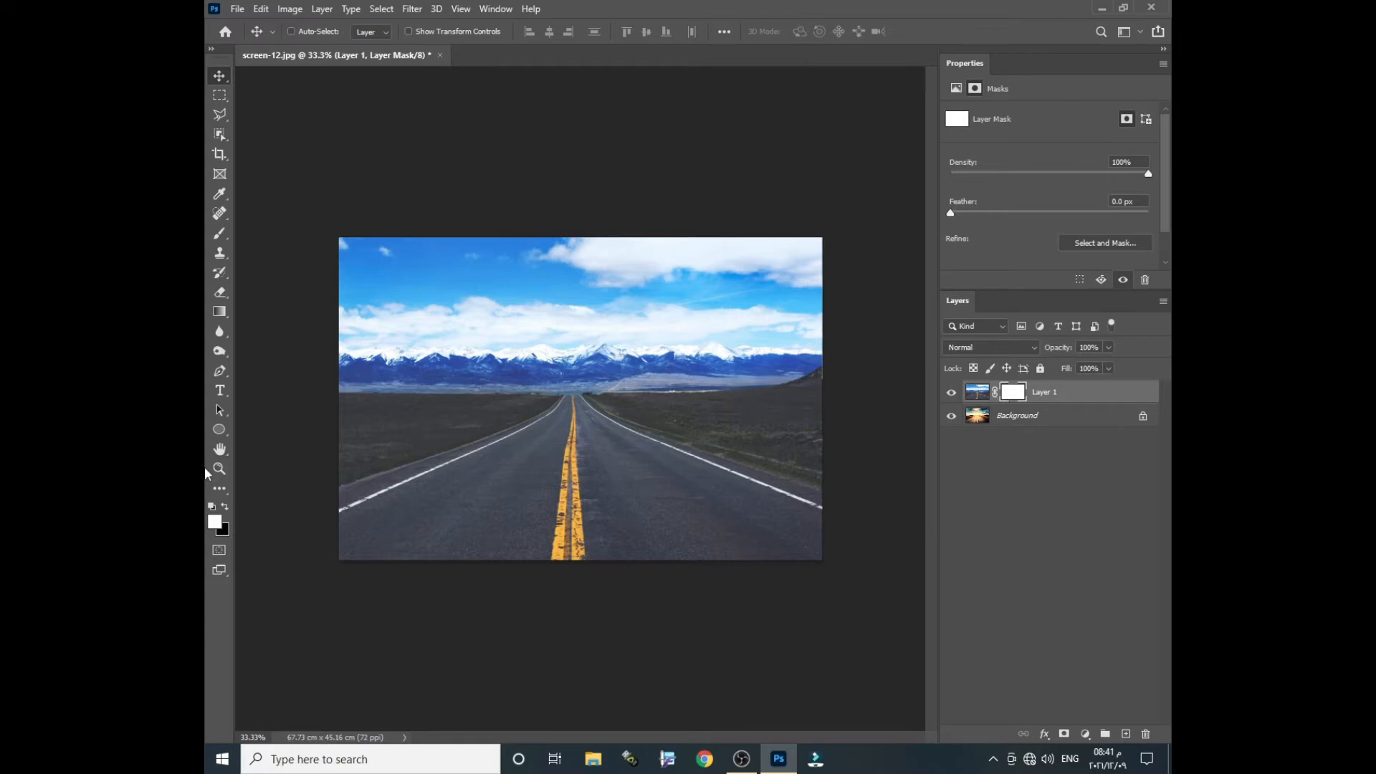
click(218, 238)
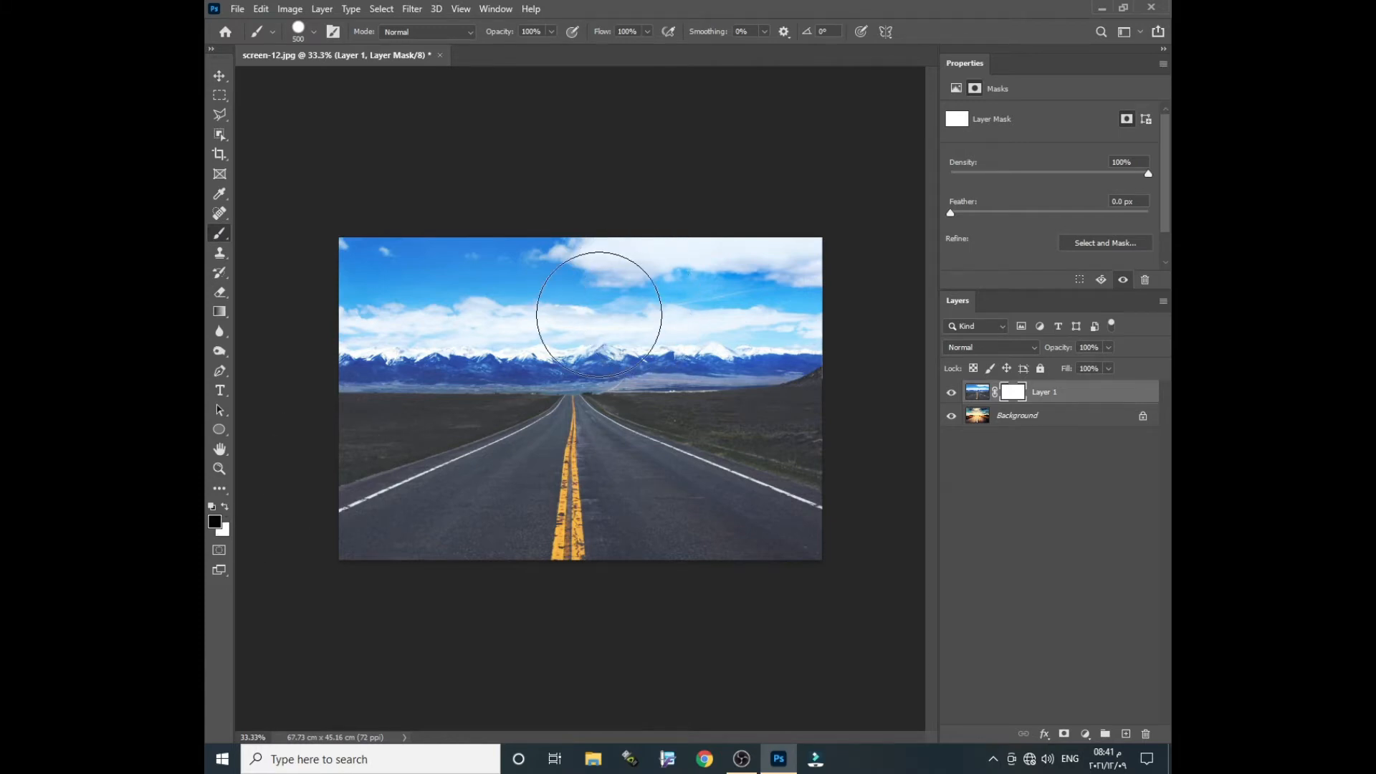
right_click(602, 313)
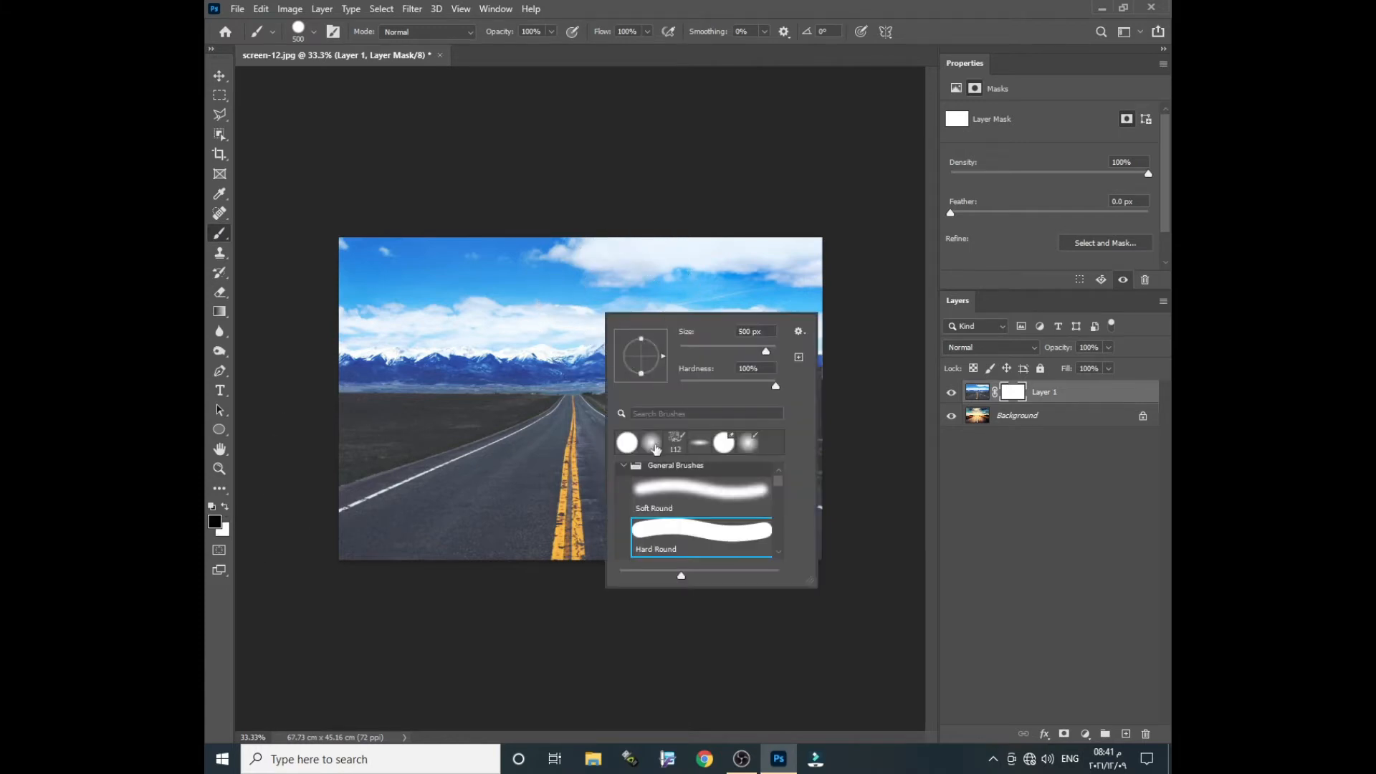
click(653, 444)
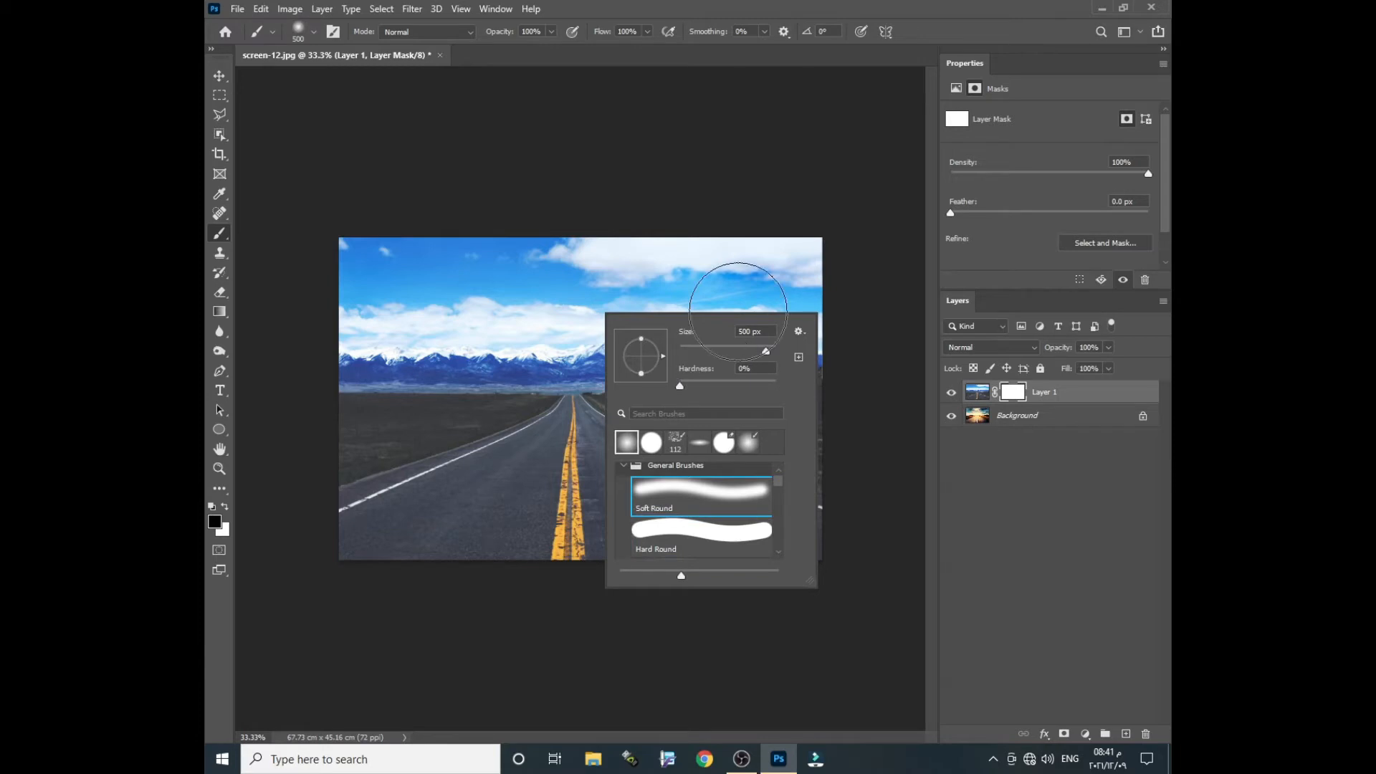
click(697, 263)
mouse_move(698, 263)
mouse_down()
mouse_move(628, 264)
mouse_move(796, 261)
mouse_move(406, 274)
mouse_move(382, 253)
mouse_move(331, 261)
mouse_move(468, 296)
mouse_move(370, 307)
mouse_move(675, 309)
mouse_up()
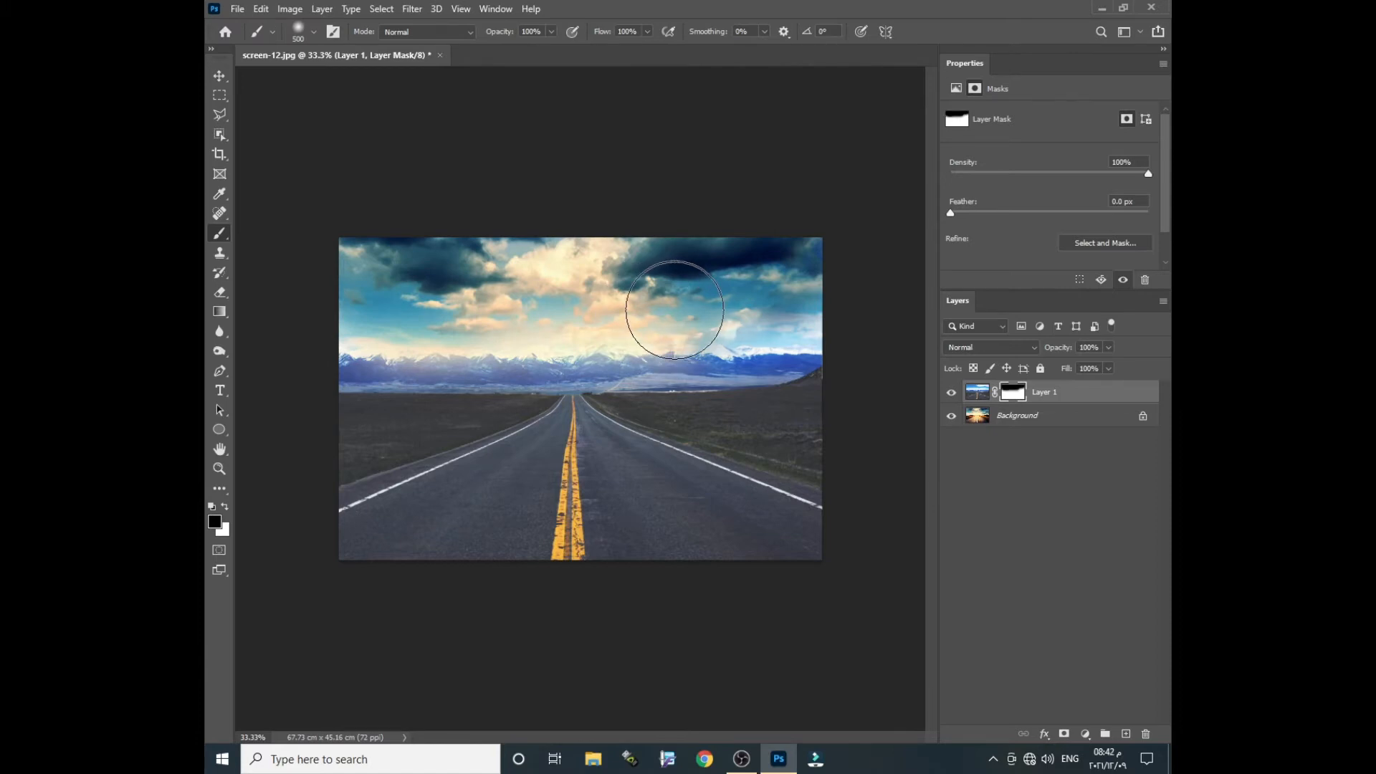
Step: Reduce the brush to 200 px and paint black on the mask over the mountains and along the horizon
key(bracketleft)
key(bracketleft)
key(bracketleft)
key(bracketleft)
key(bracketleft)
key(bracketleft)
key(bracketleft)
key(bracketleft)
mouse_move(770, 323)
mouse_down()
mouse_move(796, 326)
mouse_move(743, 340)
mouse_move(710, 319)
mouse_move(807, 346)
mouse_move(757, 362)
mouse_move(344, 363)
mouse_move(625, 372)
mouse_move(846, 357)
mouse_up()
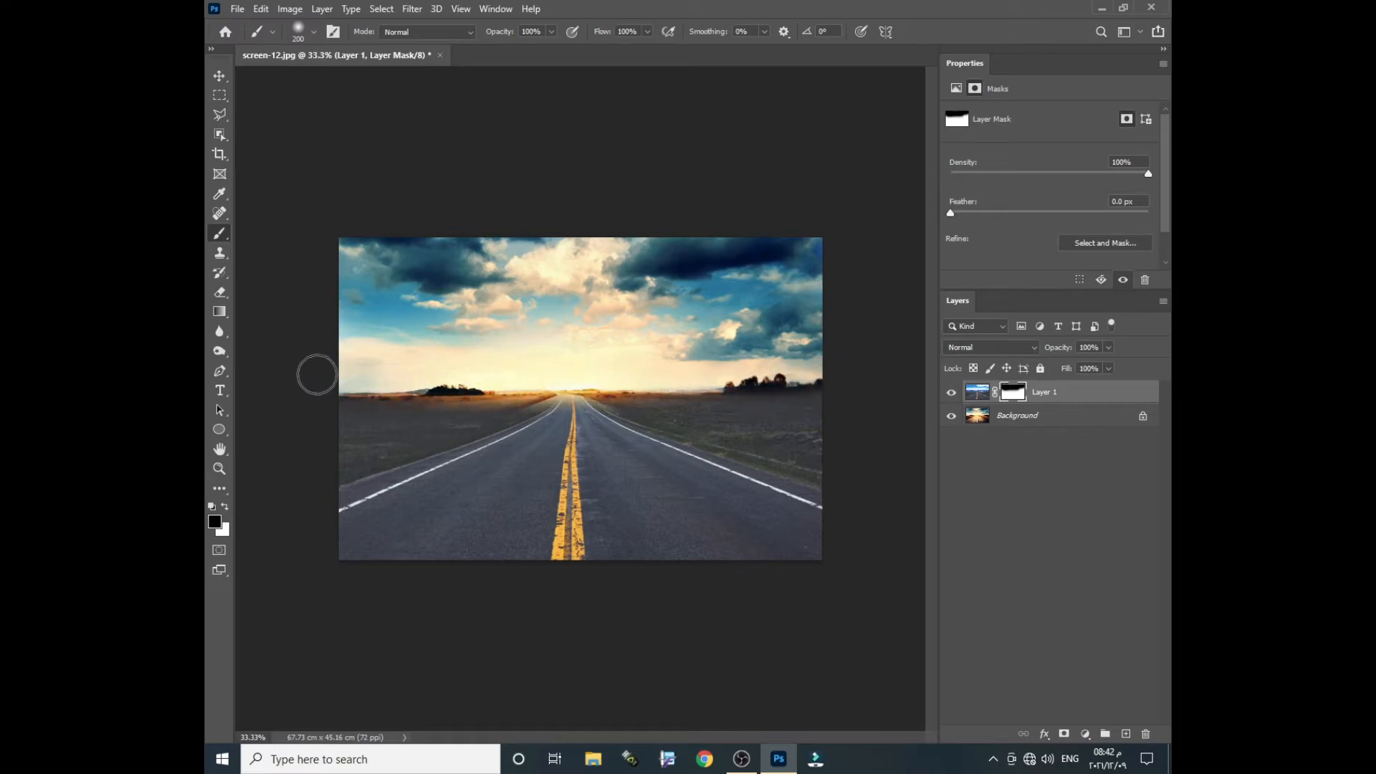
drag(350, 374, 651, 388)
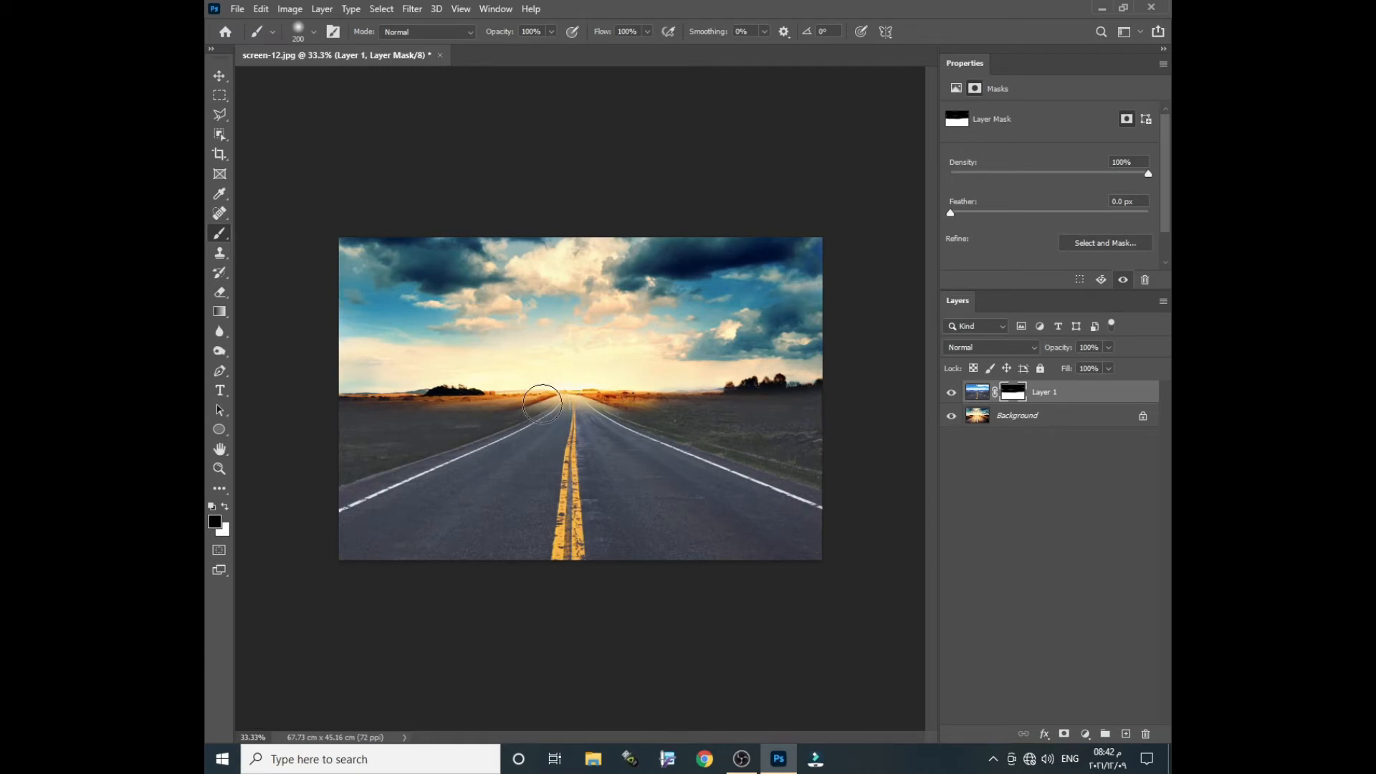
Step: Restore Layer 1's ground along the horizon with white on the mask, and hide the reappeared mountains with black
key(x)
mouse_move(545, 398)
mouse_down()
mouse_move(593, 381)
mouse_move(569, 396)
mouse_move(350, 399)
mouse_up()
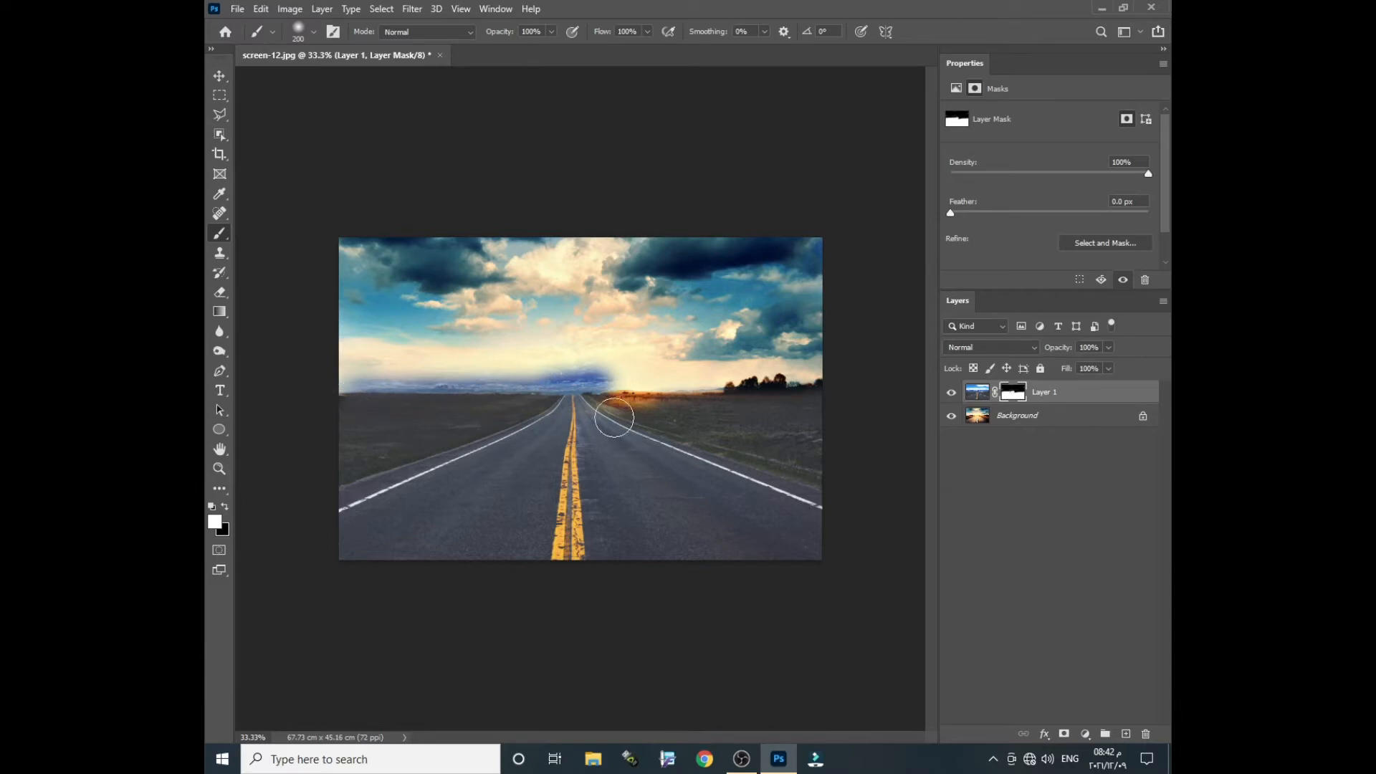
mouse_move(614, 414)
mouse_down()
mouse_move(818, 396)
mouse_move(803, 399)
mouse_up()
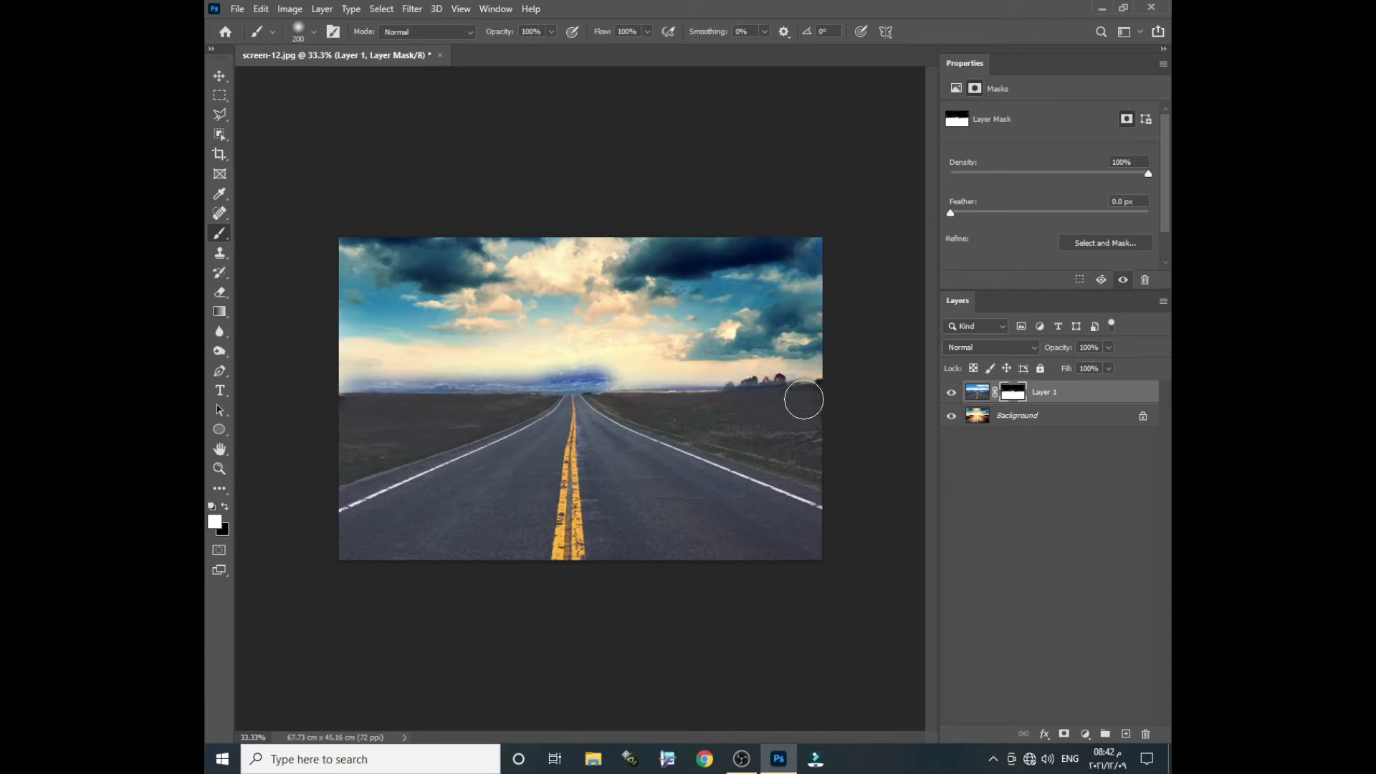
key(x)
mouse_move(624, 366)
mouse_down()
mouse_move(365, 363)
mouse_move(721, 369)
mouse_move(913, 353)
mouse_up()
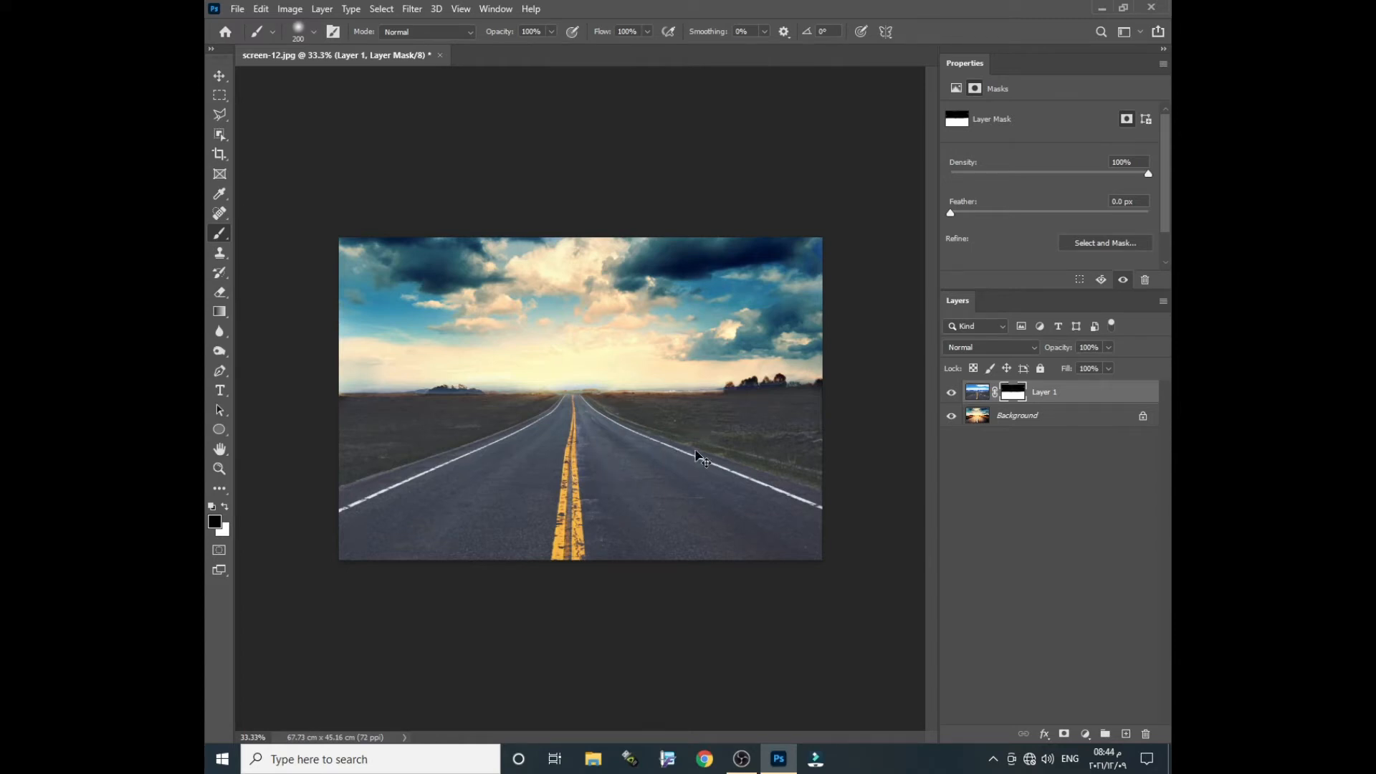
Step: Invert Layer 1's mask back and forth to compare the two sky and road combinations
key(ctrl+i)
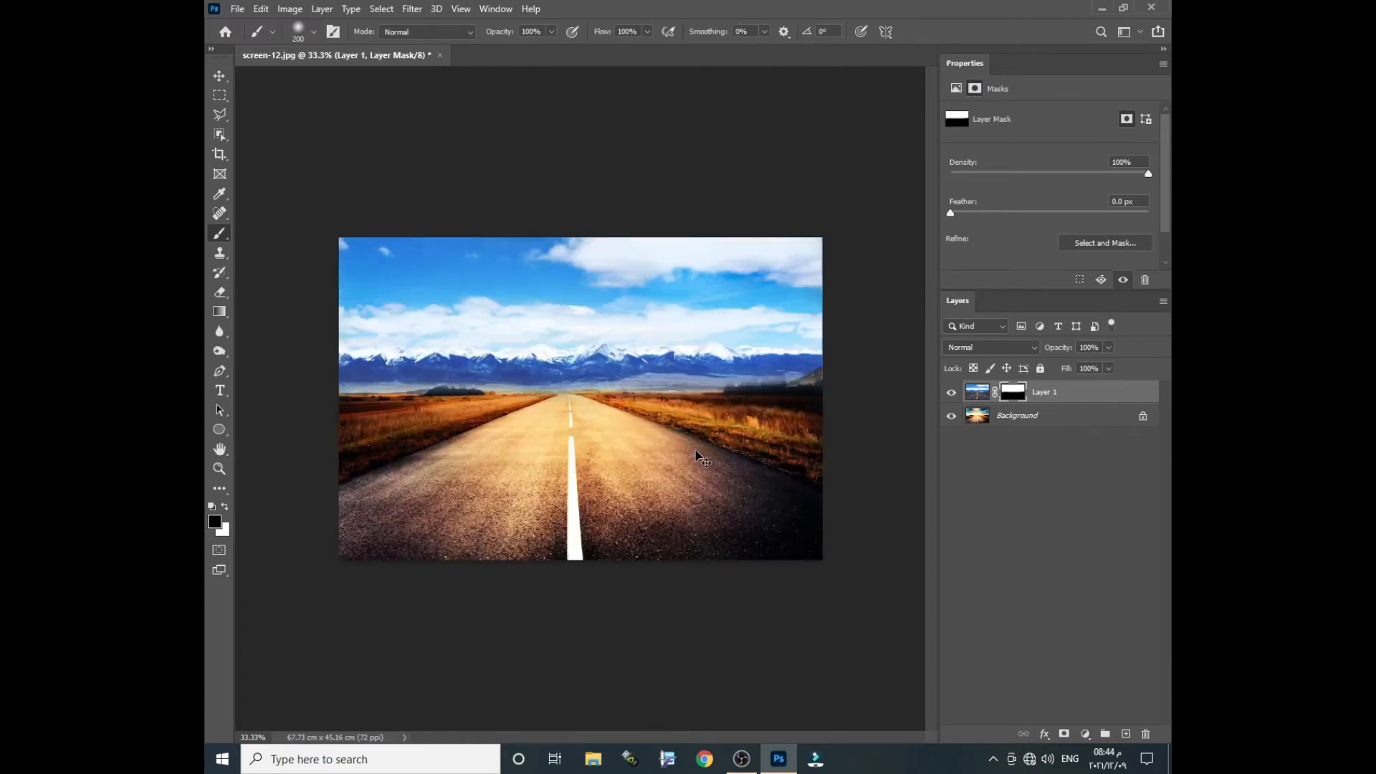
key(ctrl+i)
key(ctrl+i)
key(ctrl+i)
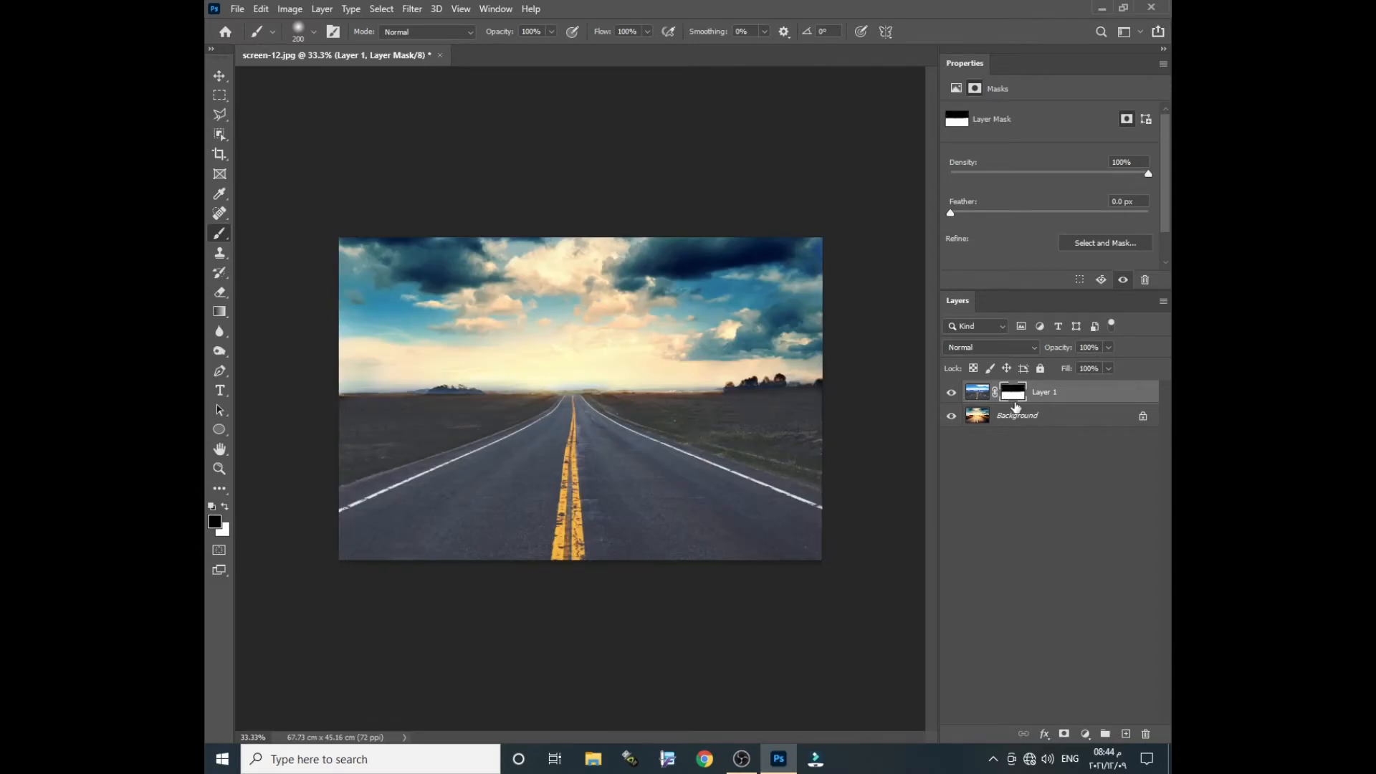
key(ctrl+i)
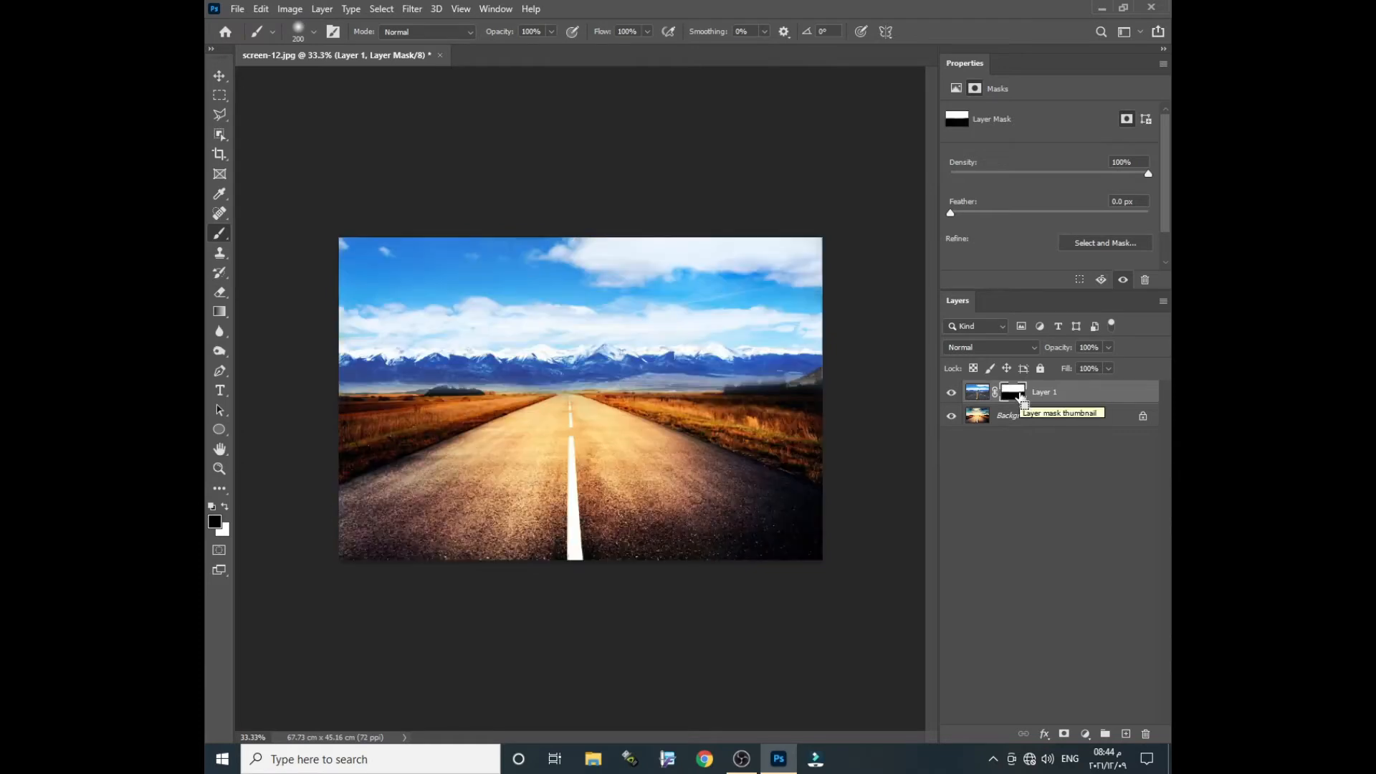
key(ctrl+i)
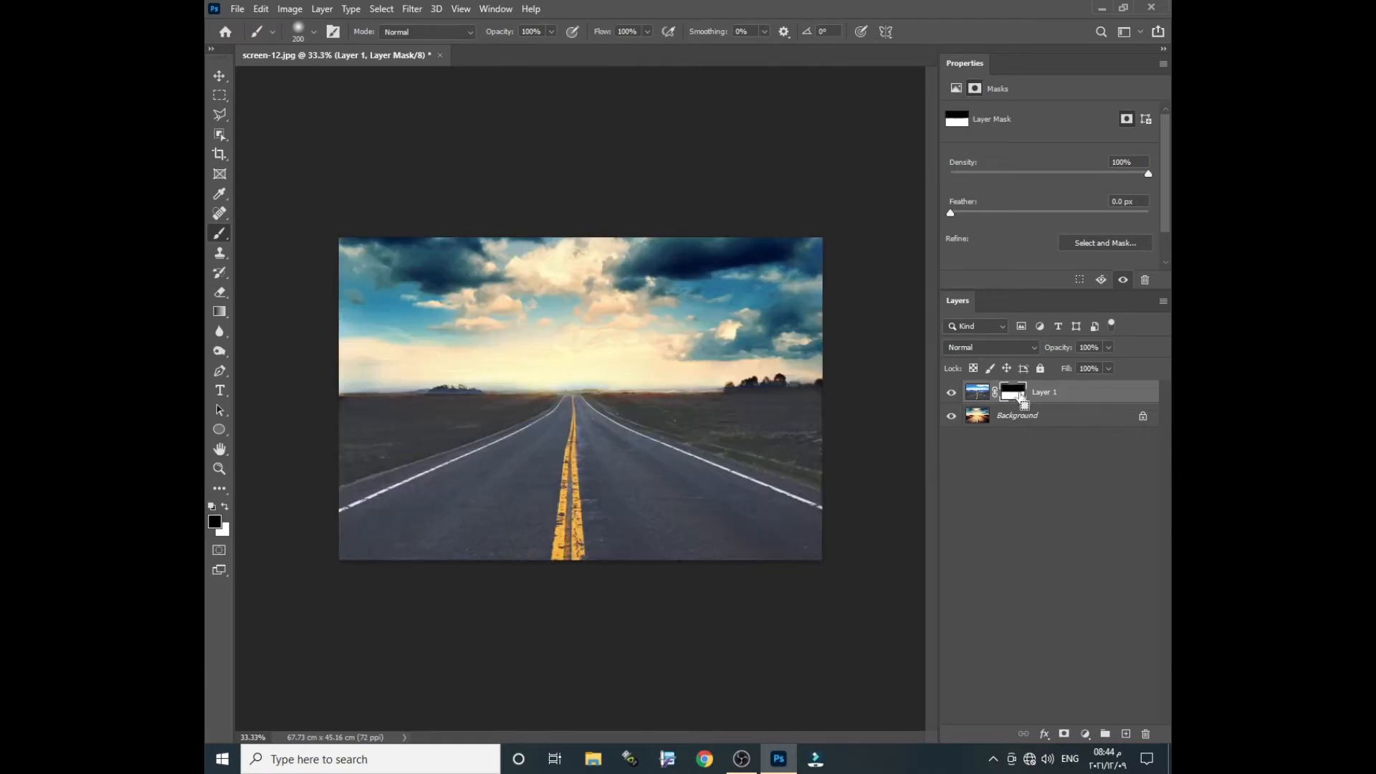
key(ctrl+i)
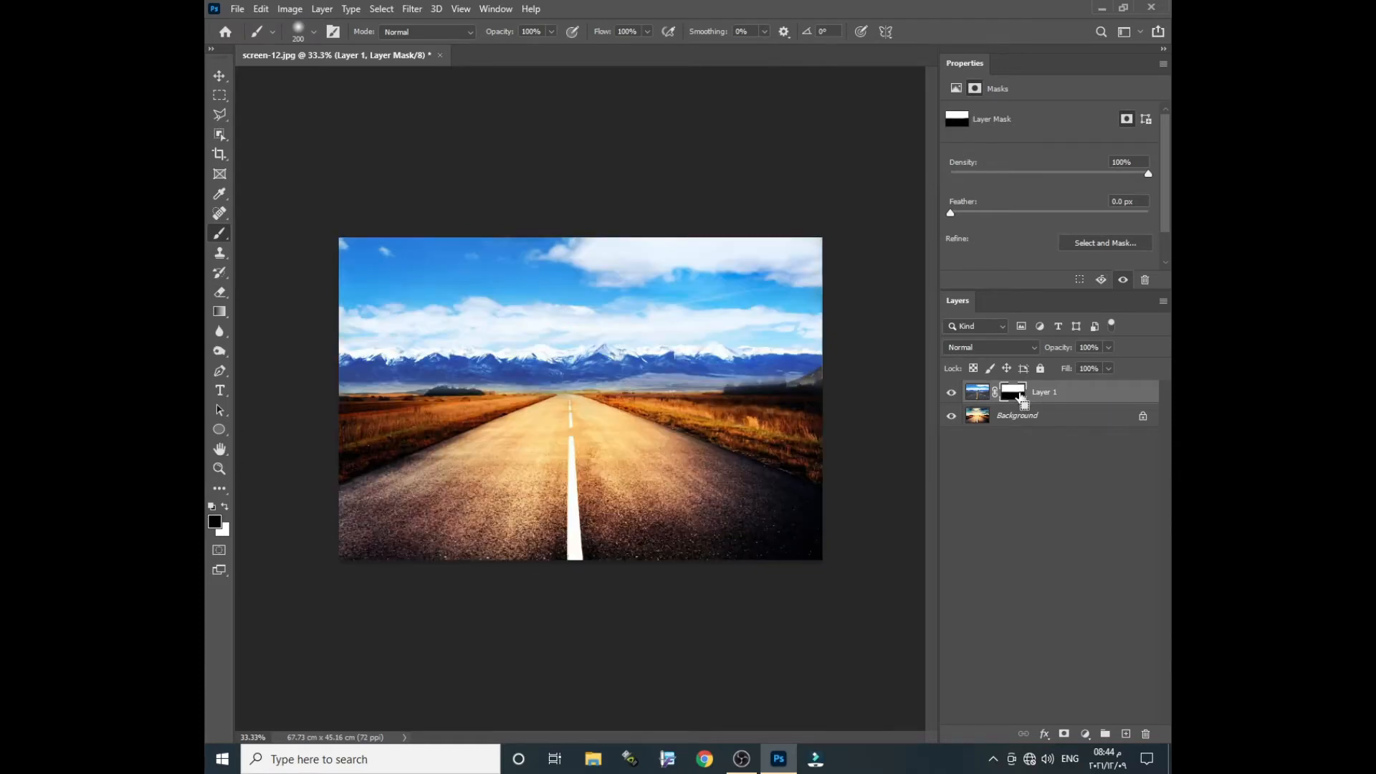
key(ctrl+i)
key(ctrl+i)
key(ctrl+i)
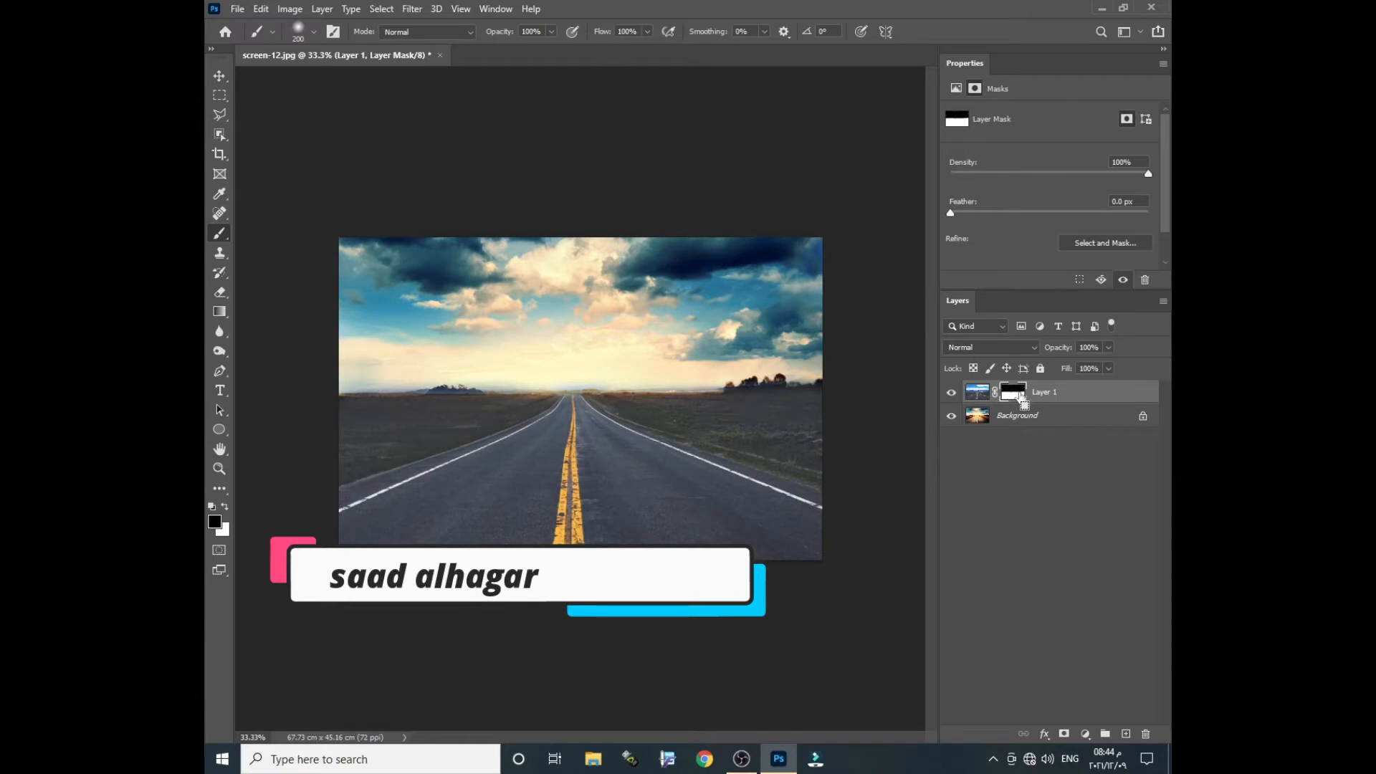
key(ctrl+i)
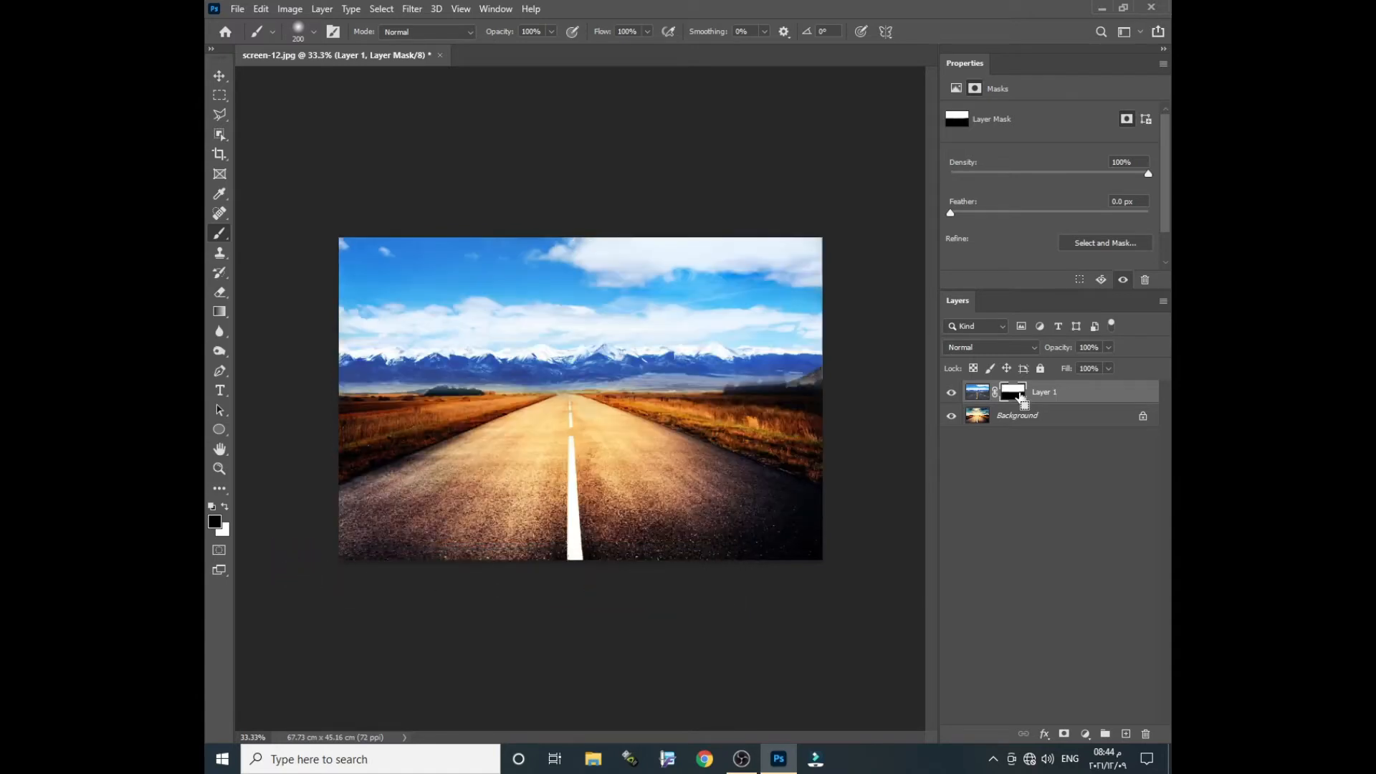
key(ctrl+i)
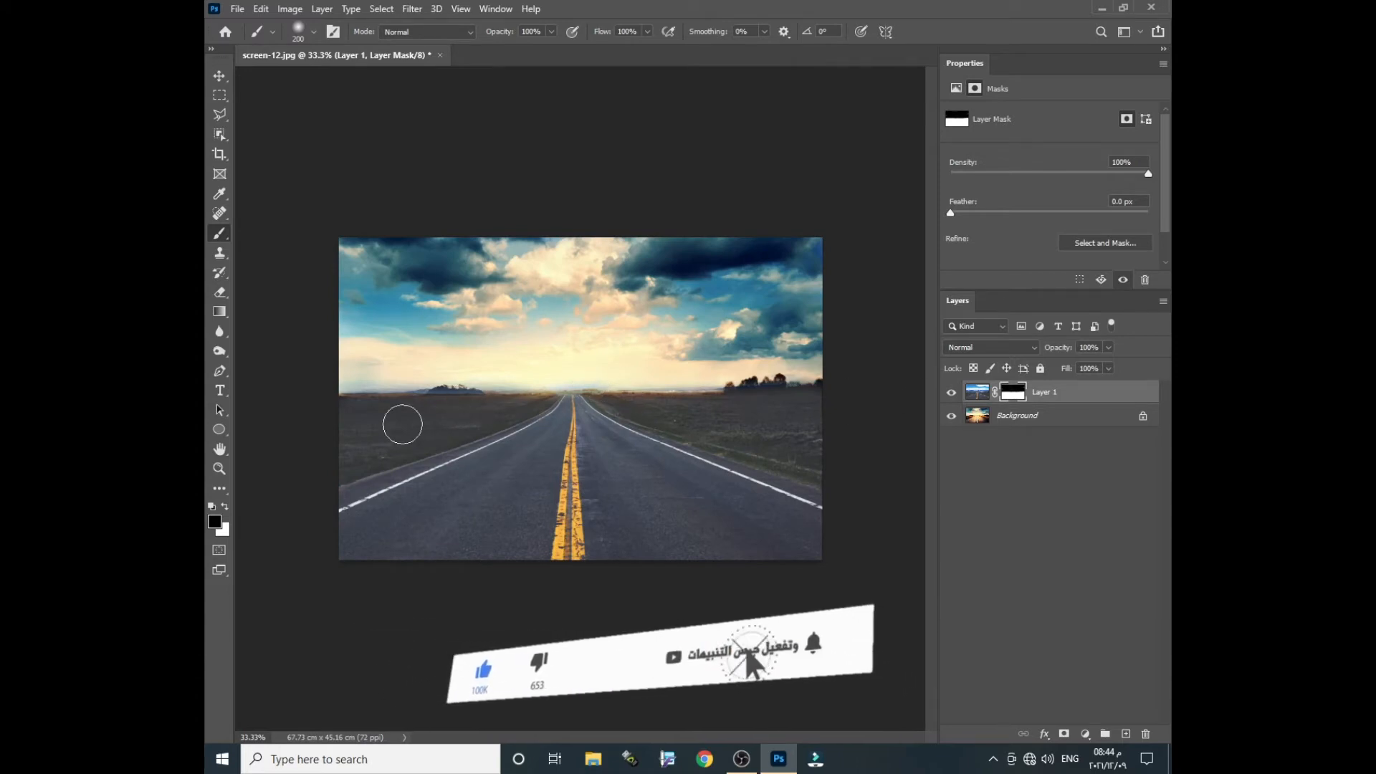
Step: Paint the whole mask white, enlarging the brush to 1102 px, to bring back all of Layer 1
click(226, 508)
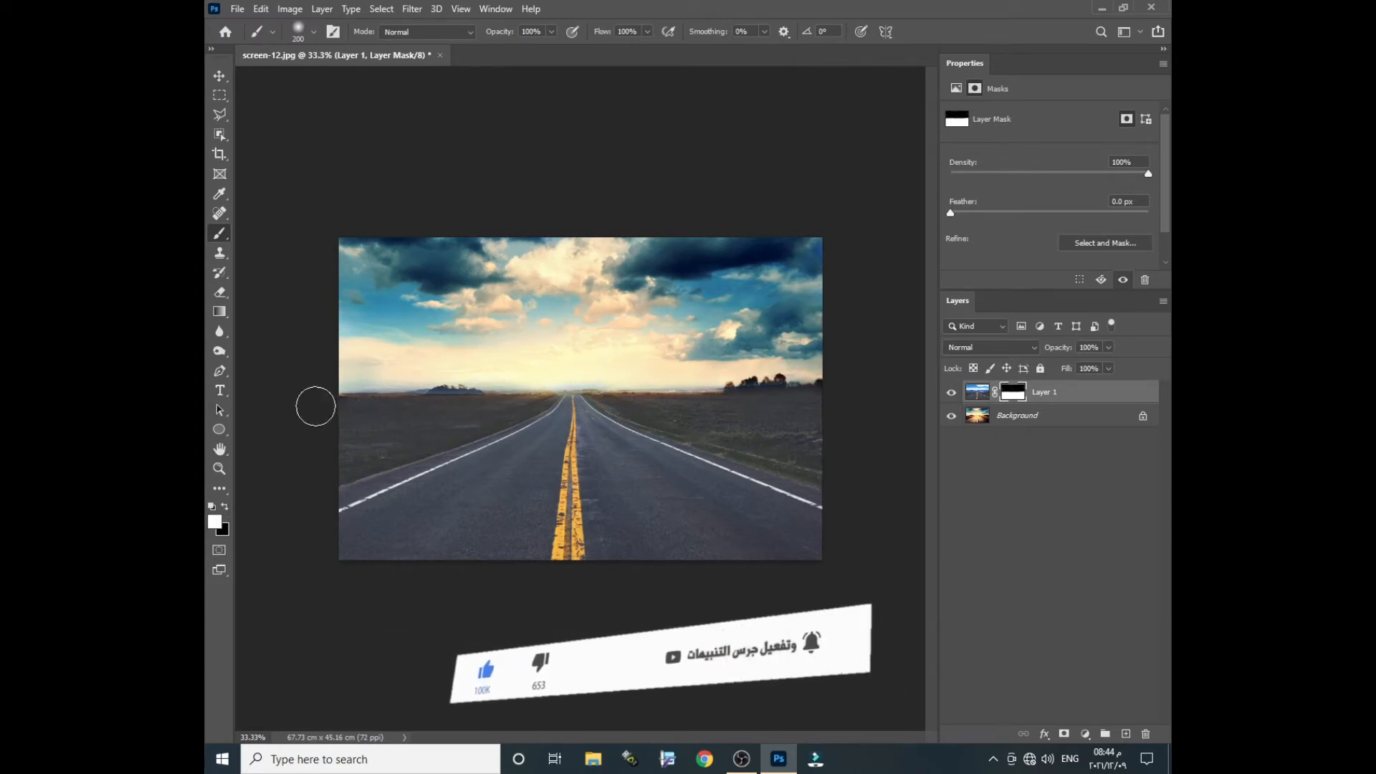
mouse_move(495, 414)
mouse_down()
mouse_move(543, 389)
mouse_move(392, 383)
mouse_move(894, 374)
mouse_move(528, 379)
mouse_move(747, 341)
mouse_move(825, 343)
mouse_move(430, 352)
mouse_move(358, 387)
mouse_move(411, 349)
mouse_up()
right_click(451, 352)
click(612, 387)
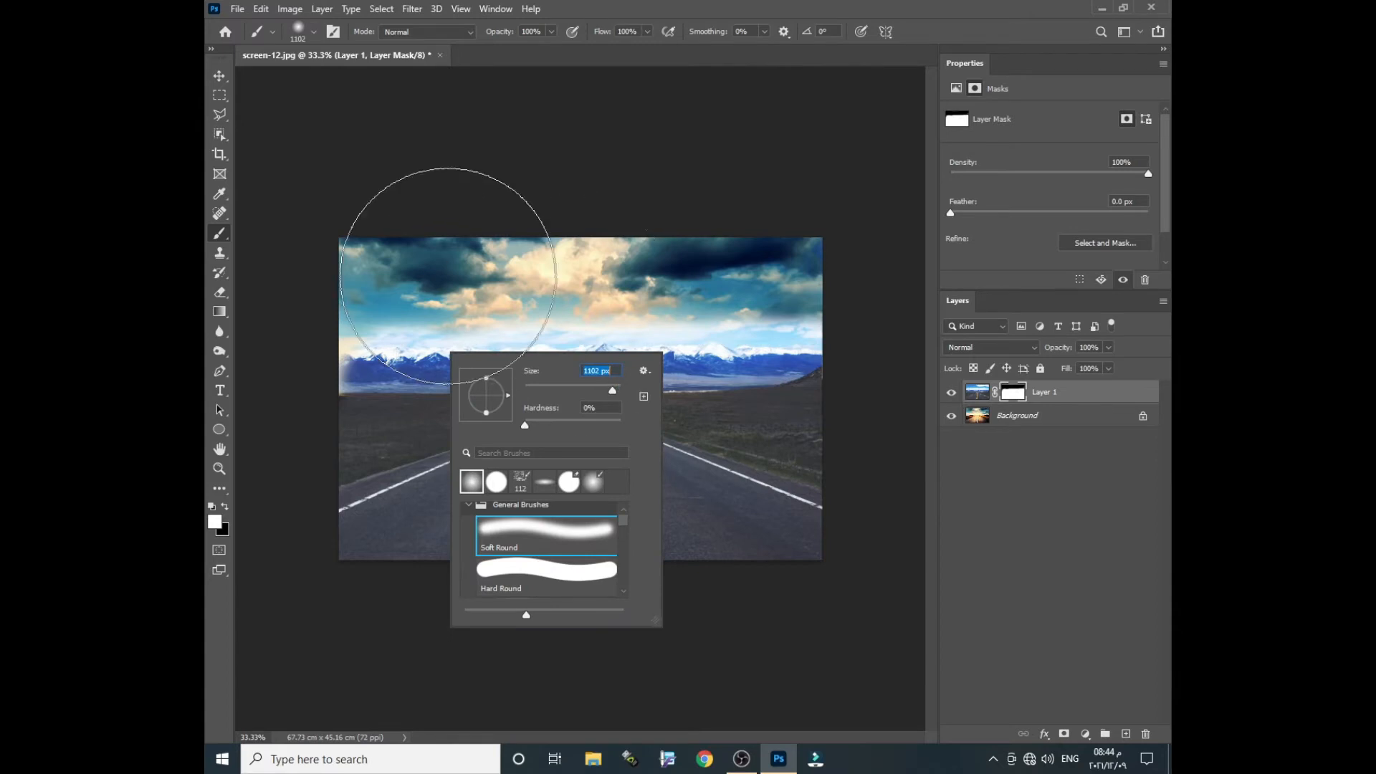
mouse_move(408, 278)
mouse_down()
mouse_move(778, 281)
mouse_move(473, 310)
mouse_move(678, 345)
mouse_up()
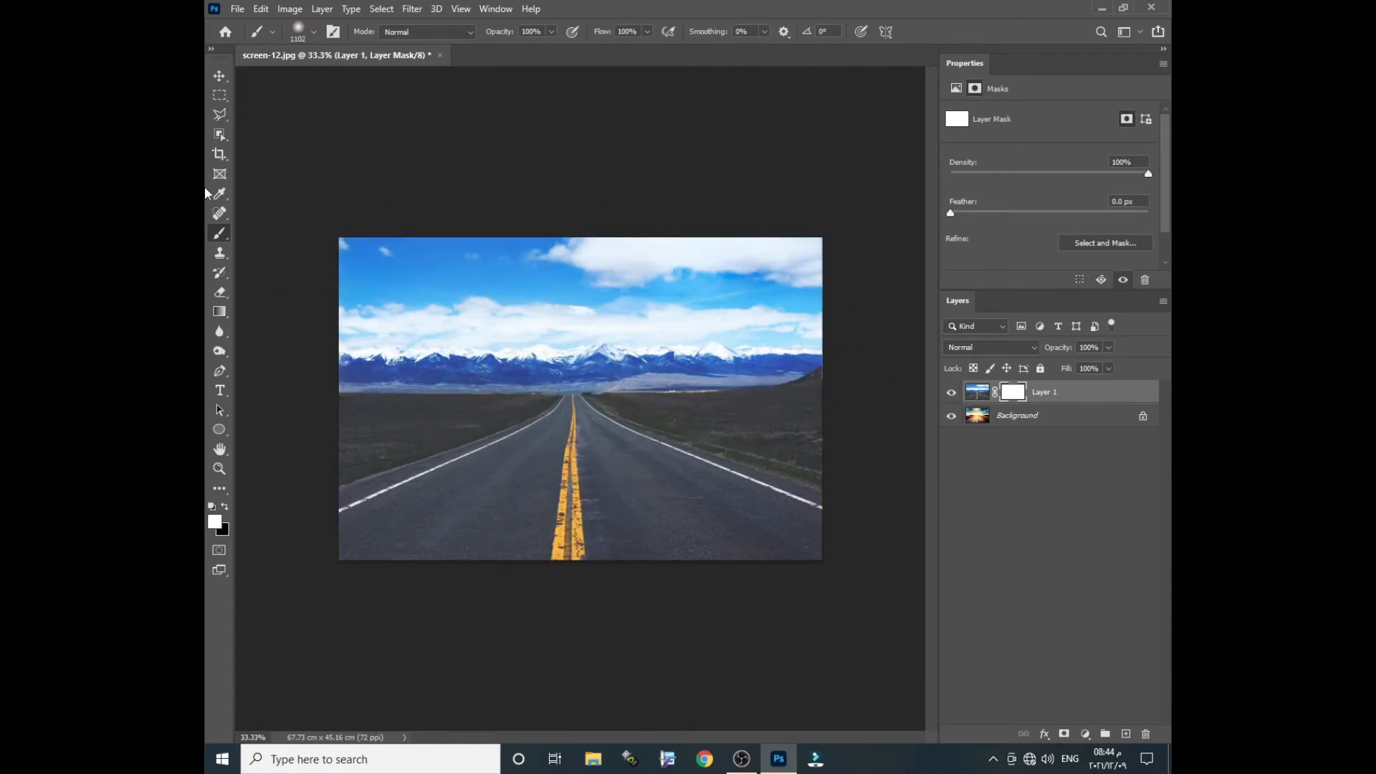
Step: Select Layer 1's sky and mountains above the horizon with the Polygonal Lasso tool
click(220, 115)
click(835, 364)
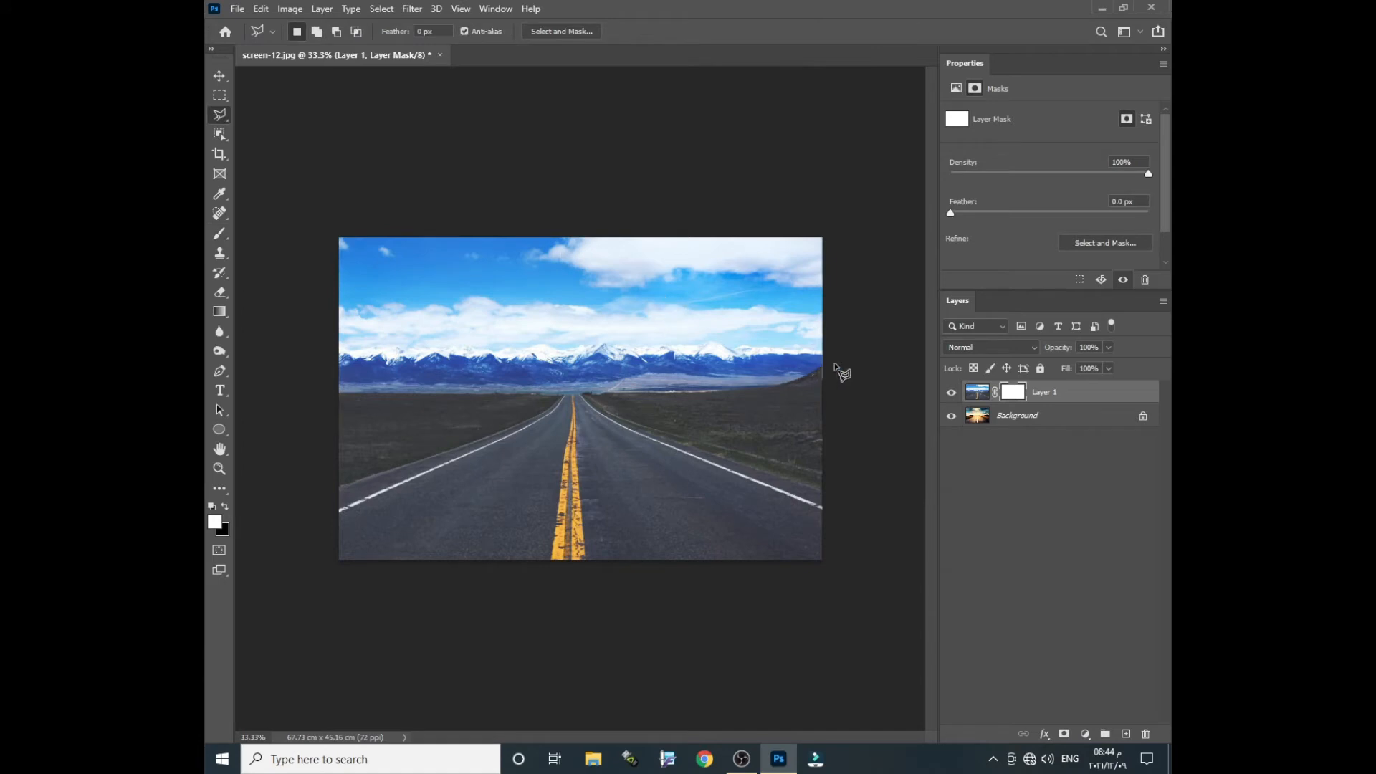
click(800, 380)
click(724, 391)
click(313, 391)
click(334, 162)
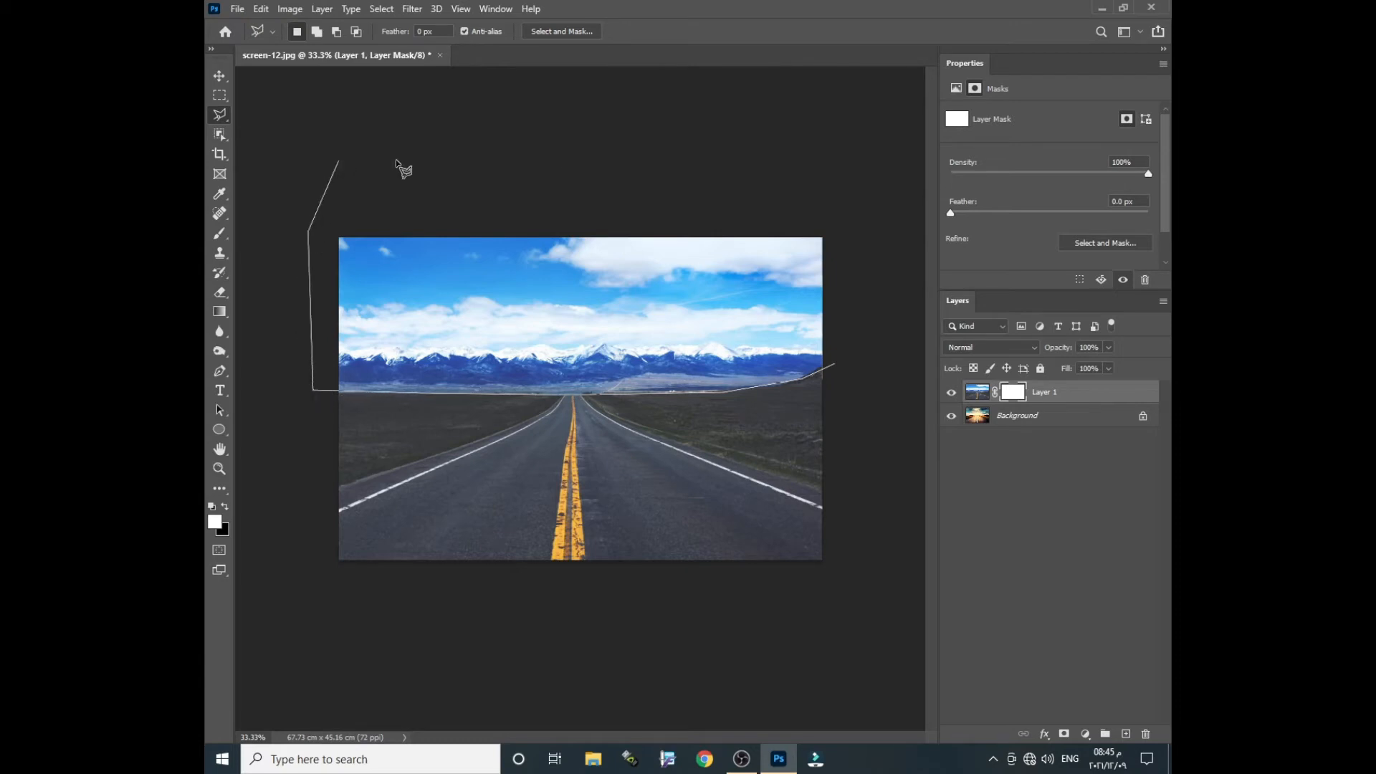
click(873, 160)
double_click(866, 289)
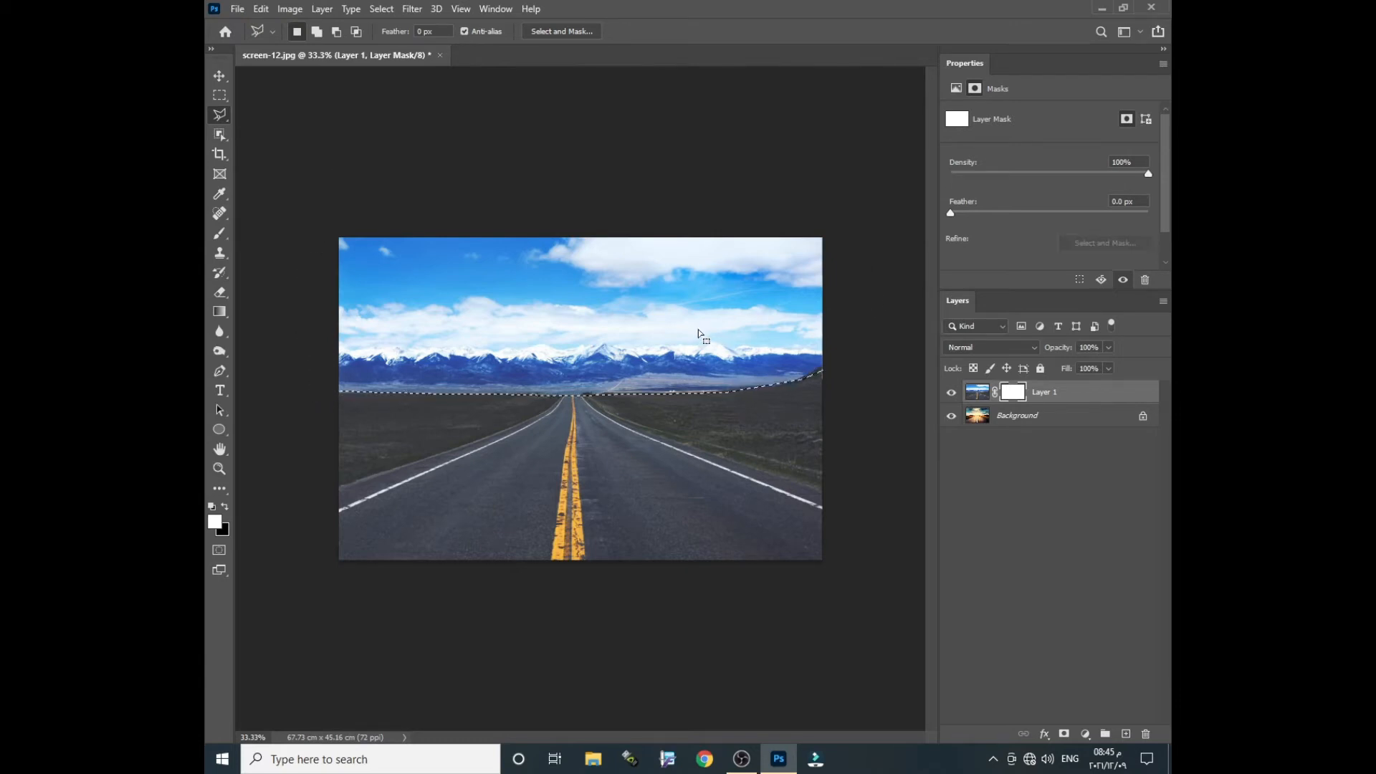
Step: Feather the sky selection by 3 pixels and clear it to black on Layer 1's mask
right_click(572, 301)
click(604, 335)
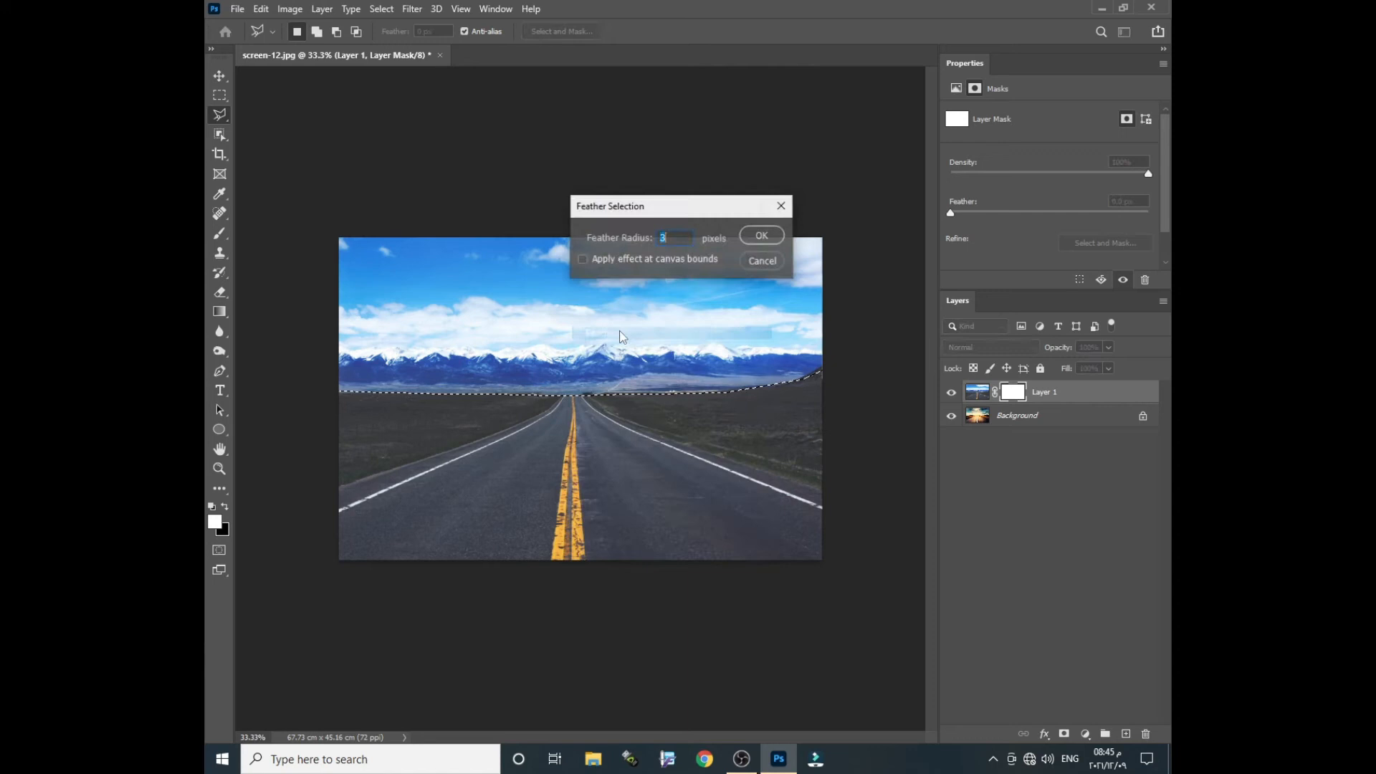
click(758, 234)
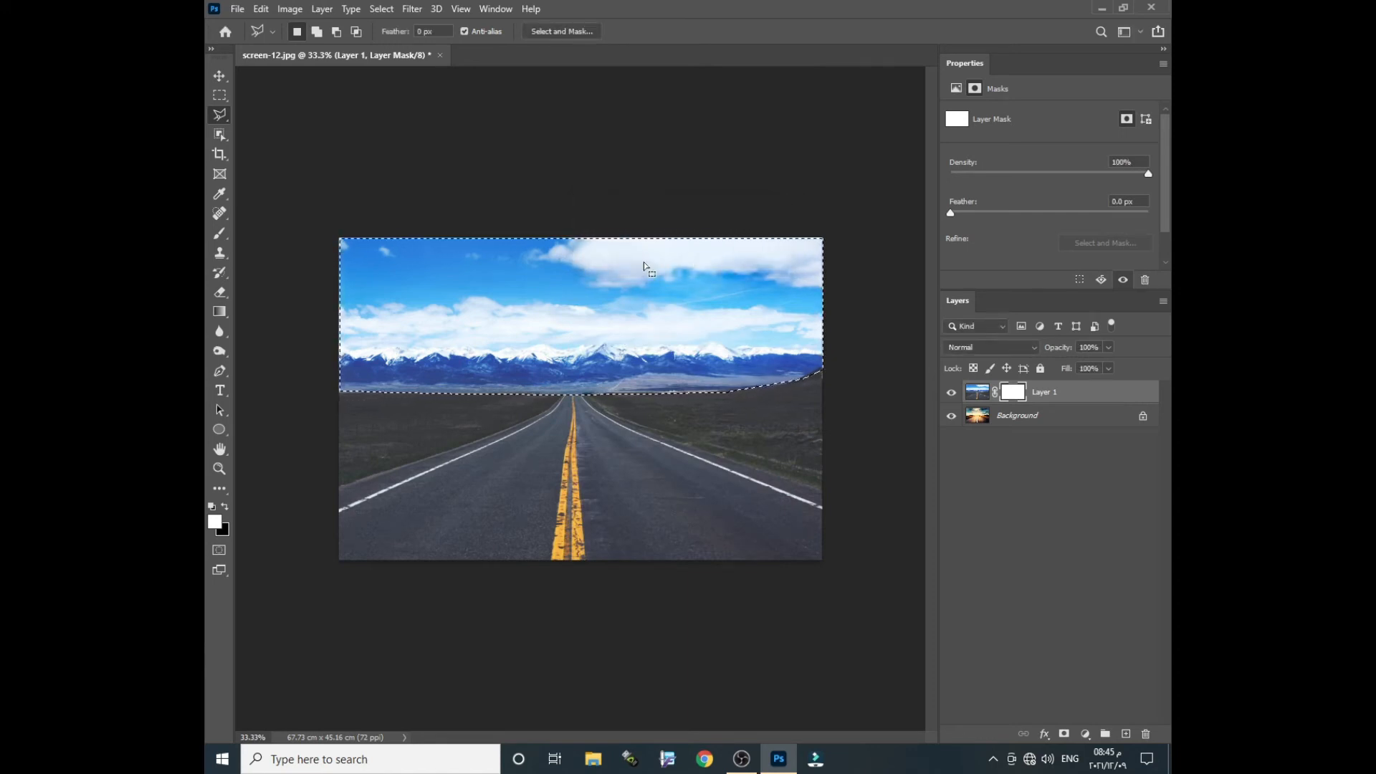
key(Delete)
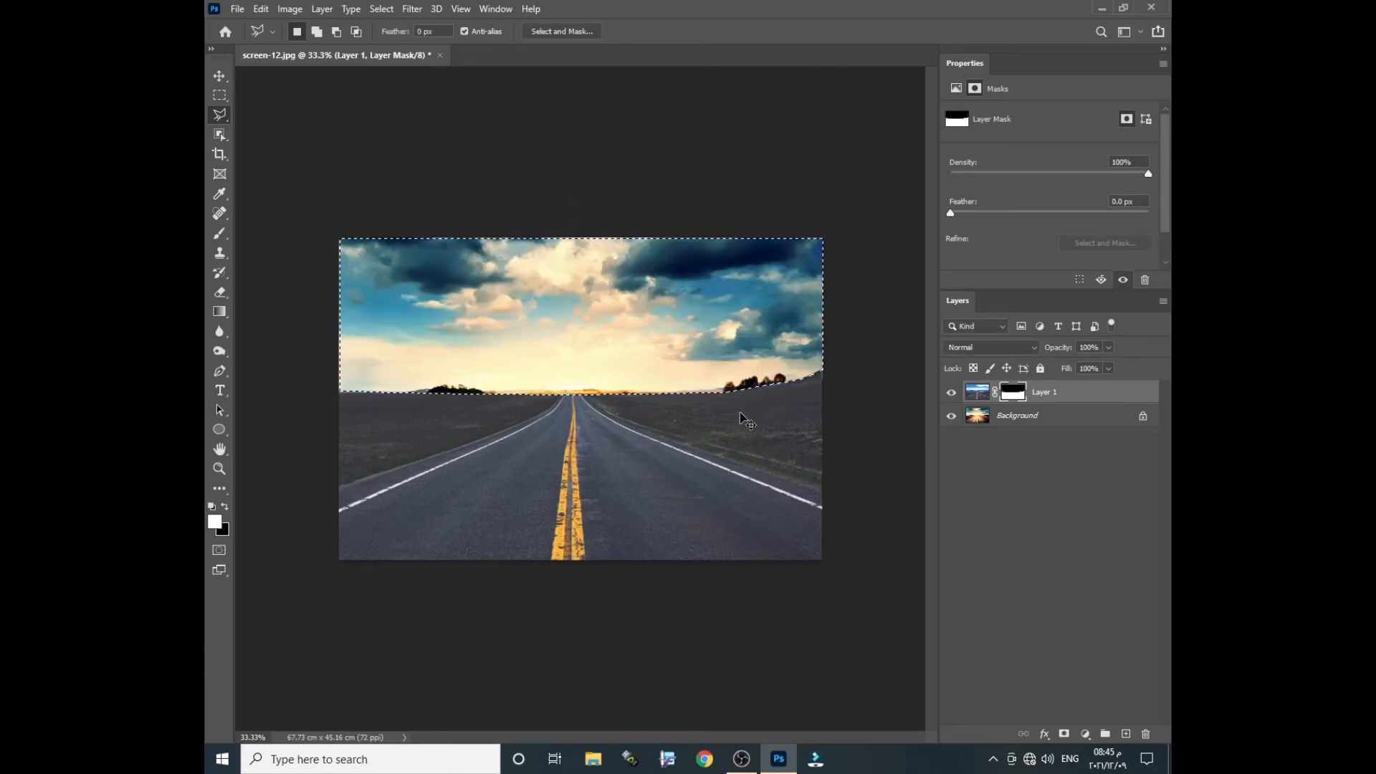
Step: Deselect the sky area on Layer 1's mask
key(ctrl+d)
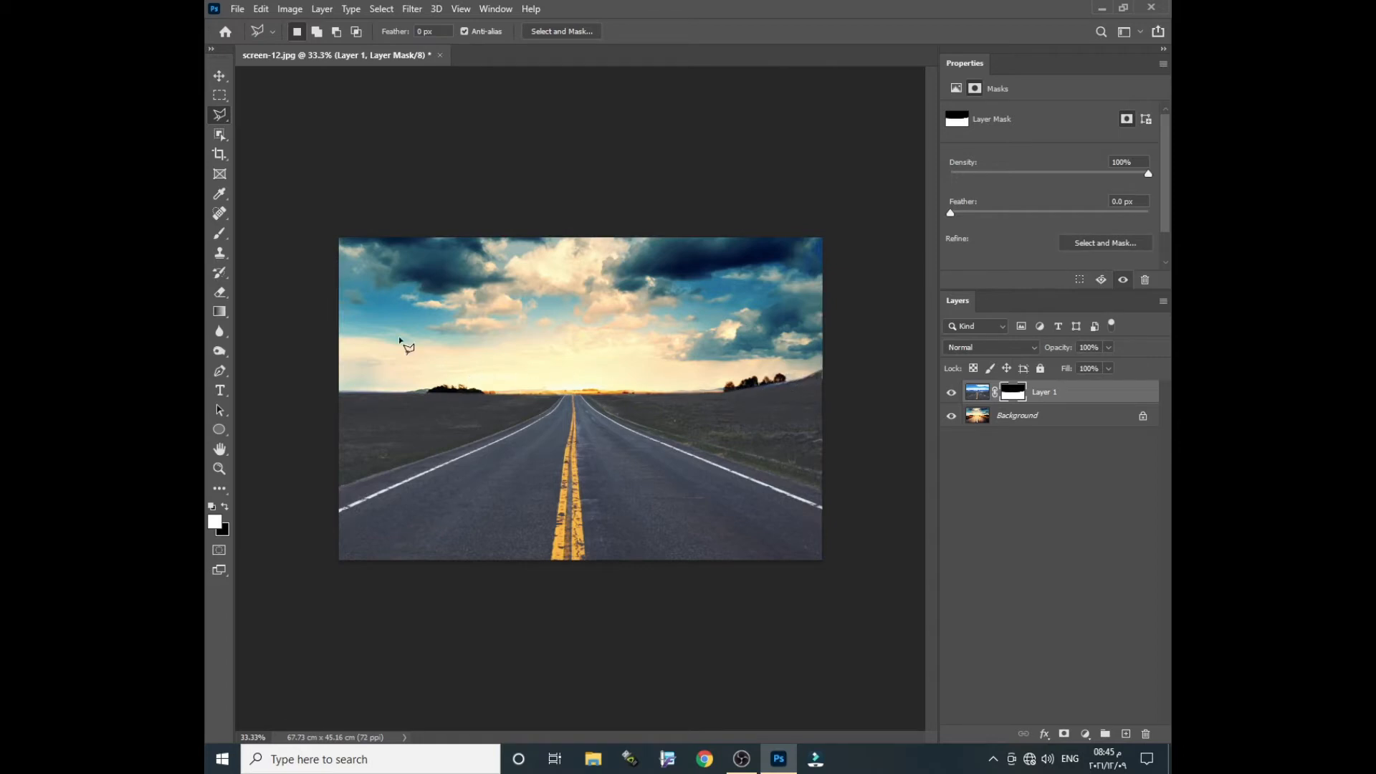
right_click(219, 113)
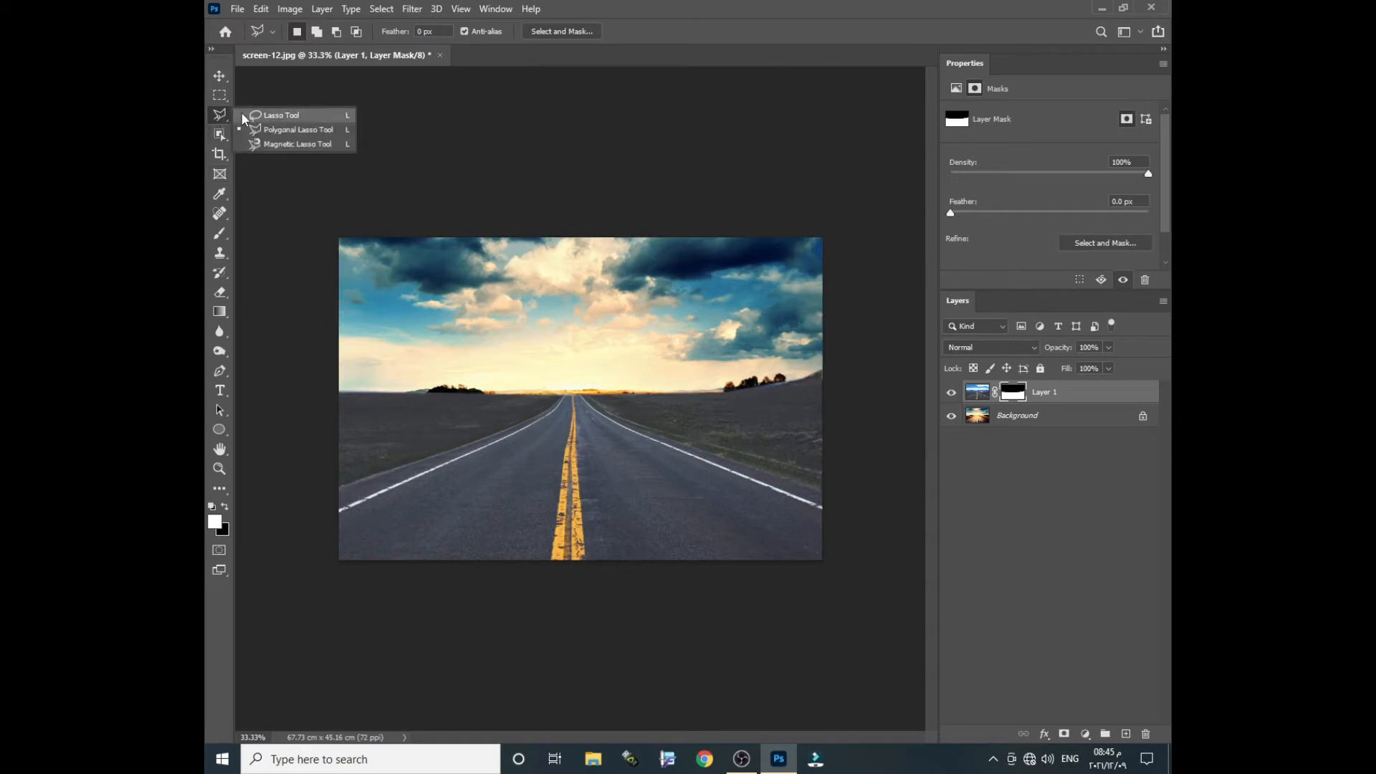
click(216, 115)
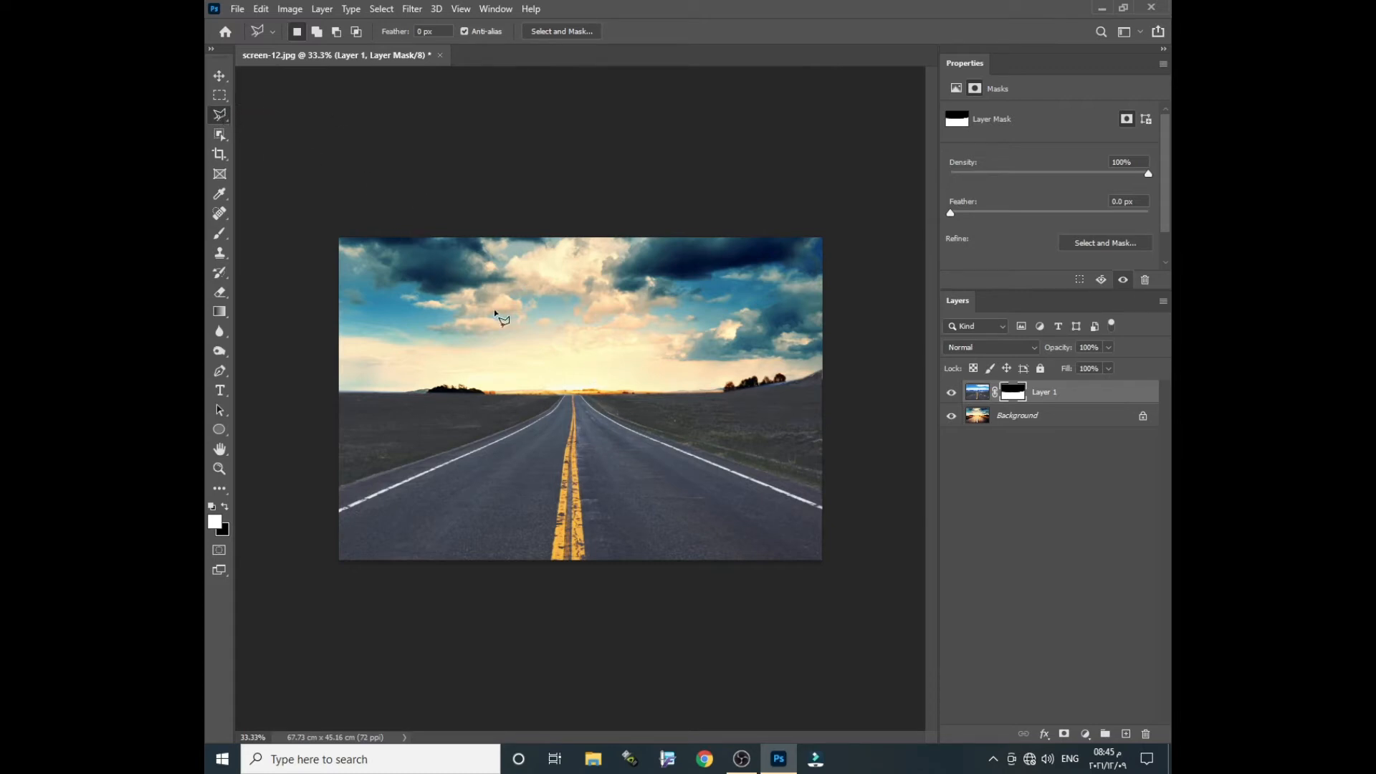
Step: Paint black on Layer 1's mask over the grass fields on both sides of the road with a 200 px brush
click(217, 235)
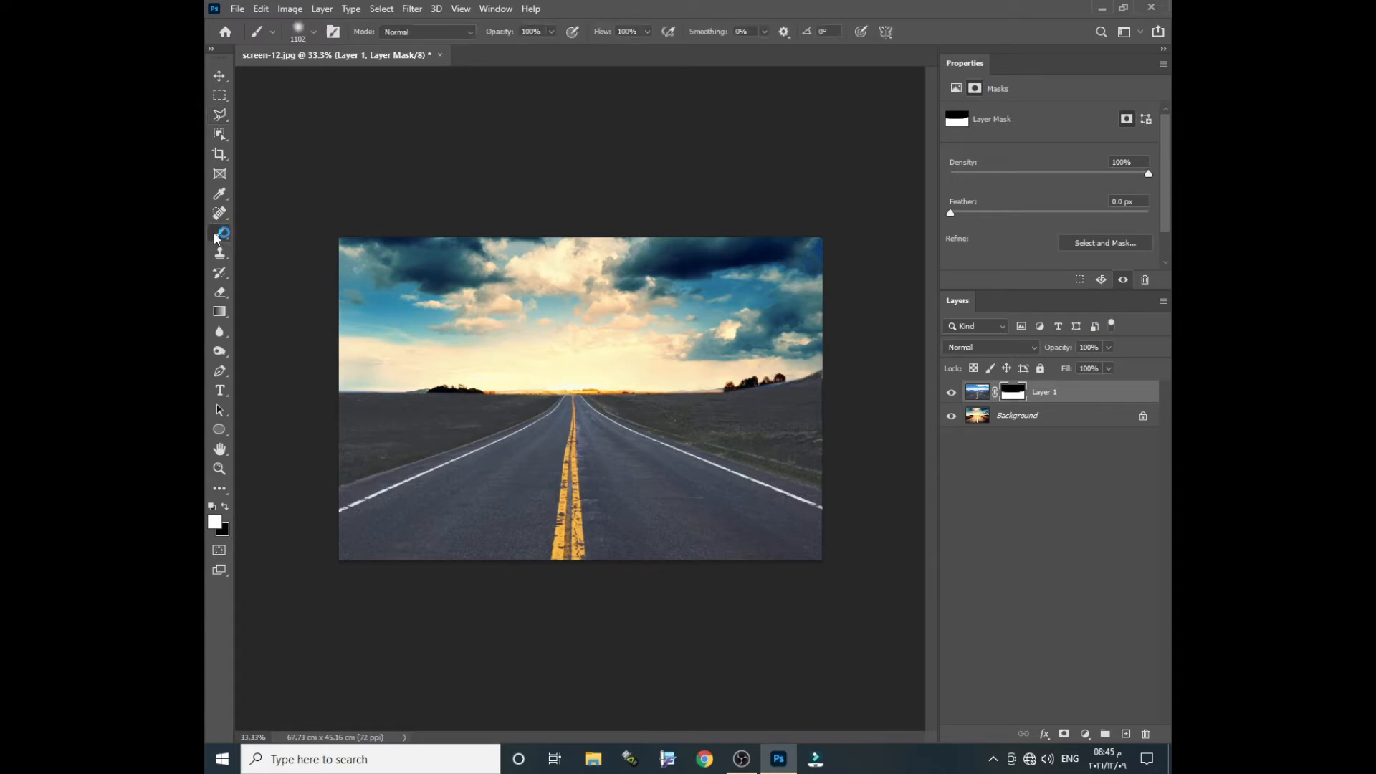
click(225, 506)
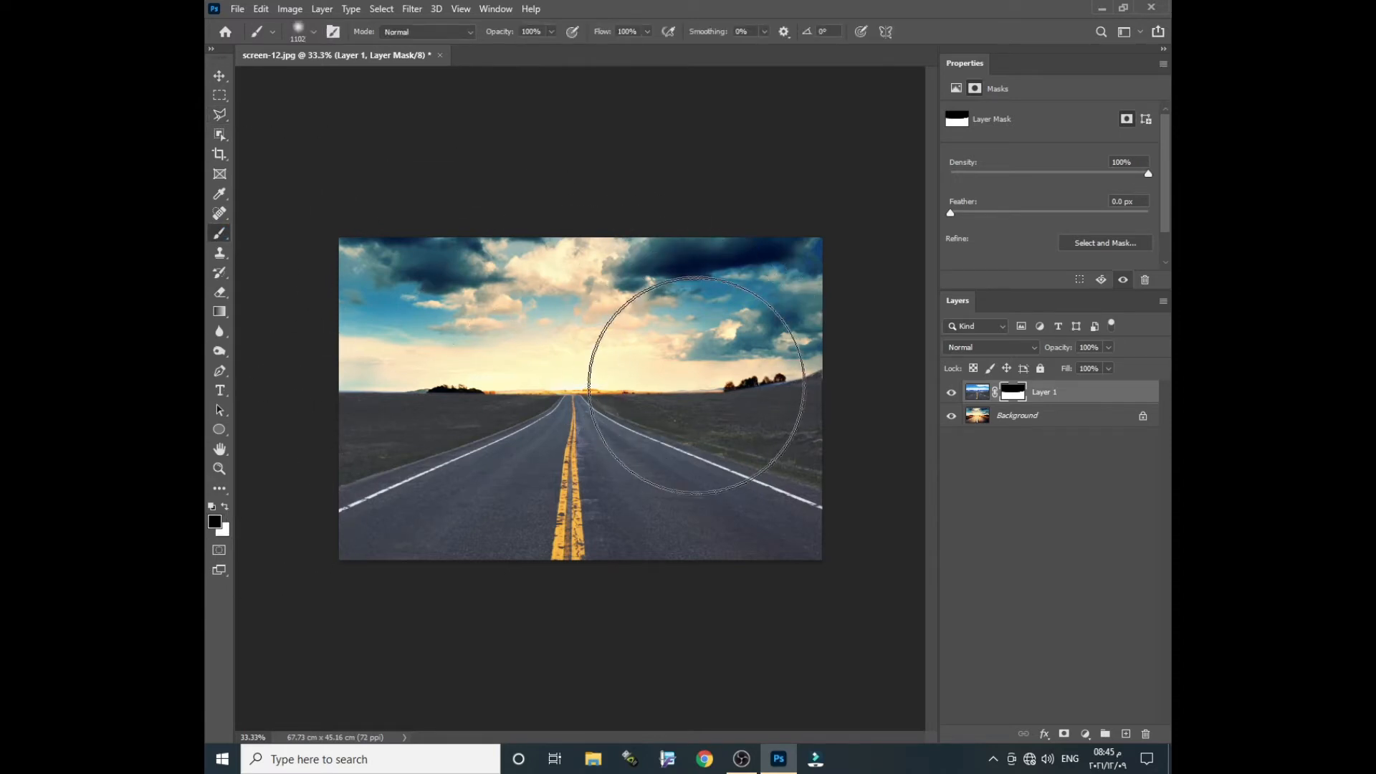
key(bracketleft)
key(bracketleft)
key(bracketleft)
key(bracketleft)
key(bracketleft)
key(bracketleft)
key(bracketleft)
key(bracketleft)
key(bracketleft)
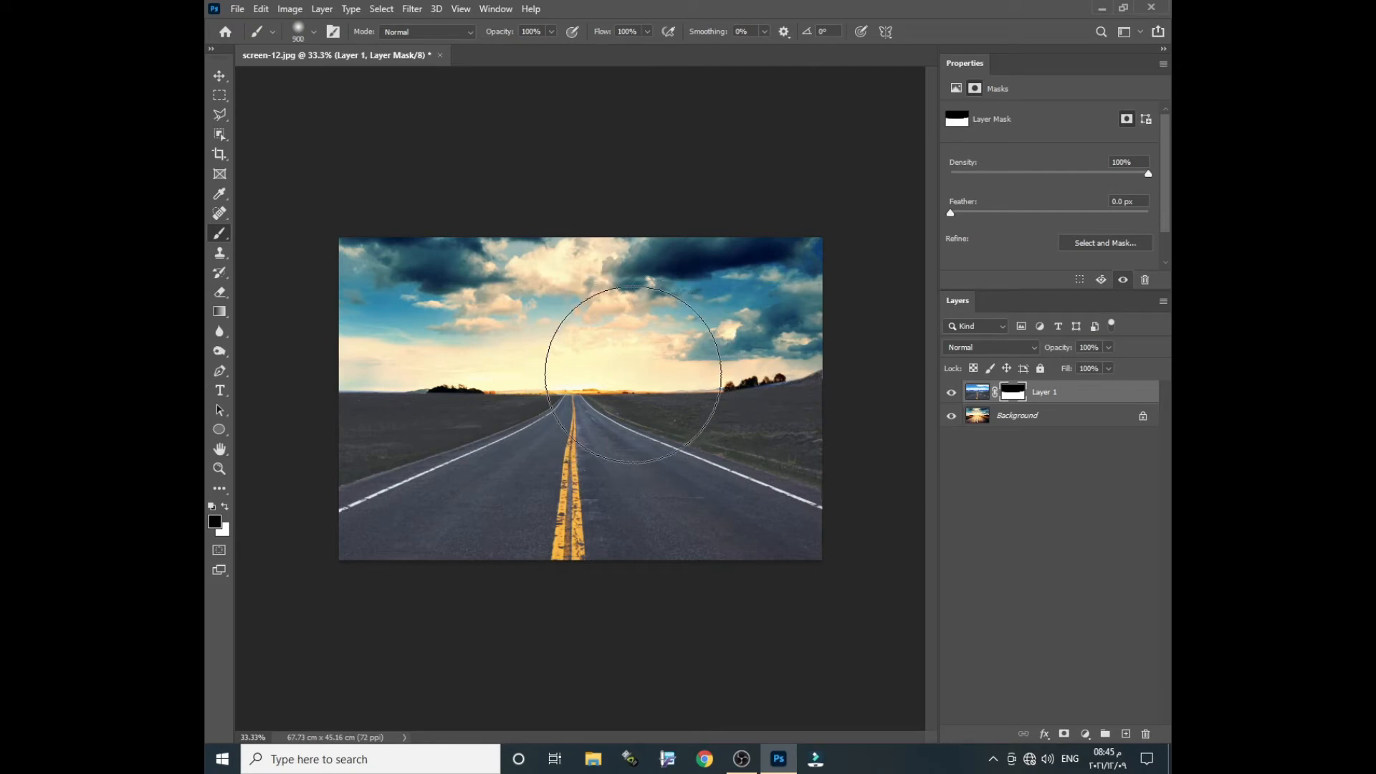
key(bracketleft)
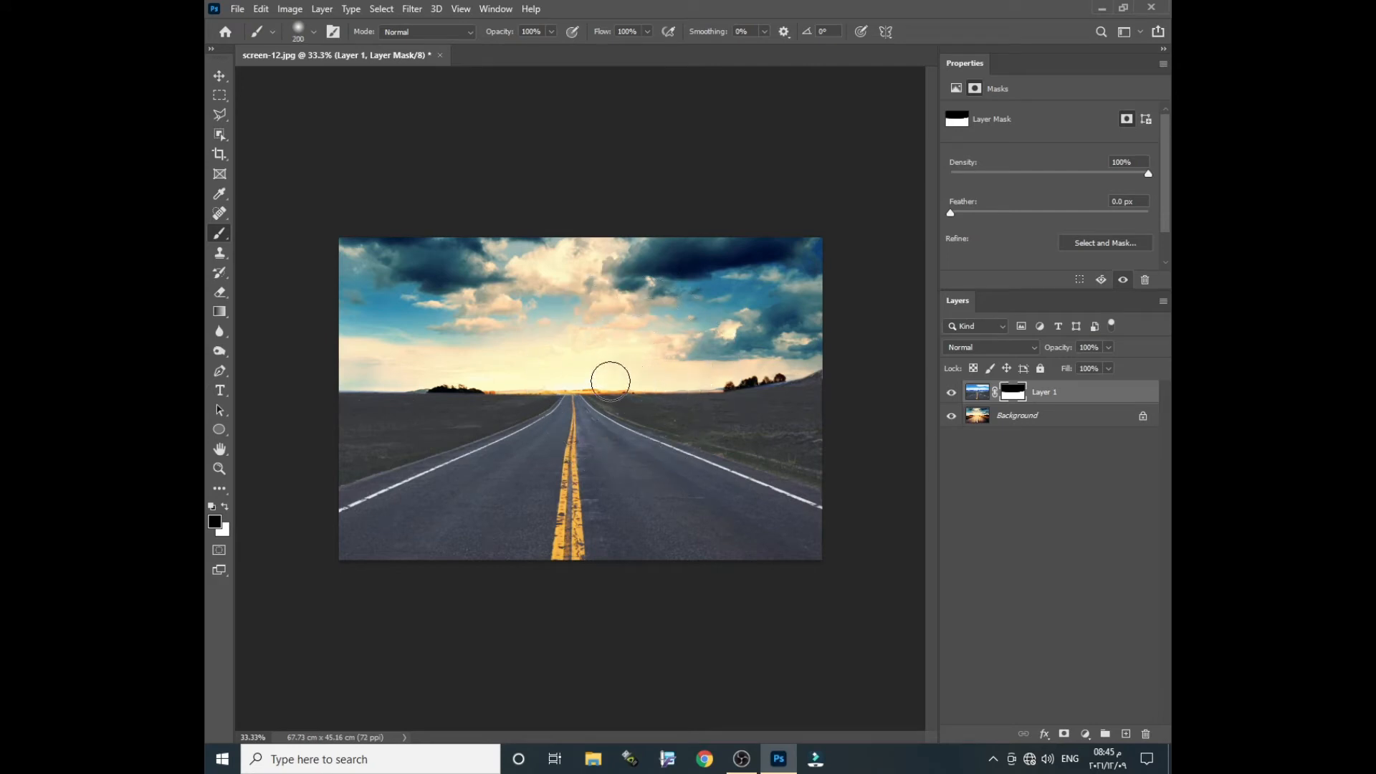
mouse_move(613, 389)
mouse_down()
mouse_move(756, 429)
mouse_move(665, 410)
mouse_move(840, 451)
mouse_move(746, 404)
mouse_move(847, 389)
mouse_move(677, 383)
mouse_move(779, 389)
mouse_move(689, 376)
mouse_move(821, 450)
mouse_move(780, 443)
mouse_up()
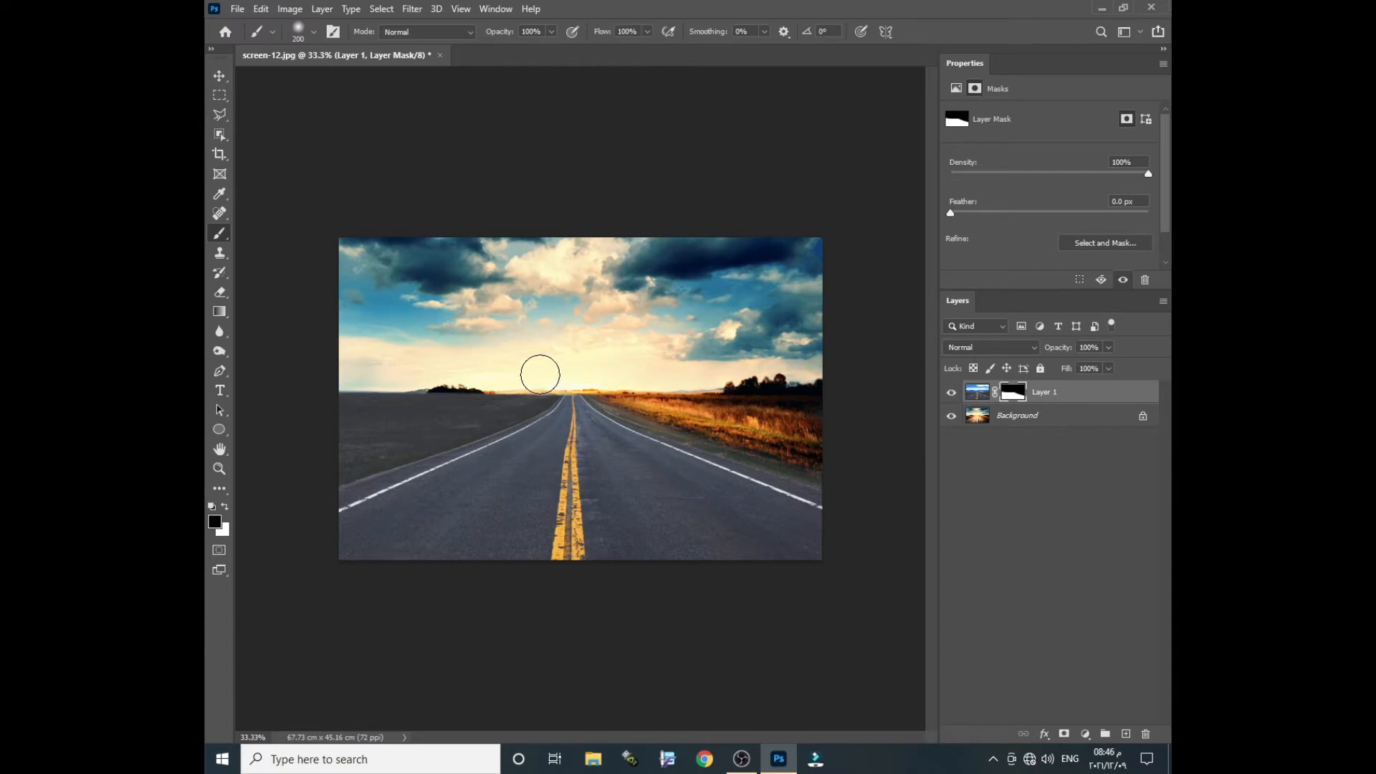
mouse_move(537, 372)
mouse_down()
mouse_move(324, 471)
mouse_move(433, 392)
mouse_move(309, 438)
mouse_move(362, 375)
mouse_move(328, 397)
mouse_move(464, 373)
mouse_move(390, 423)
mouse_move(529, 380)
mouse_move(382, 431)
mouse_up()
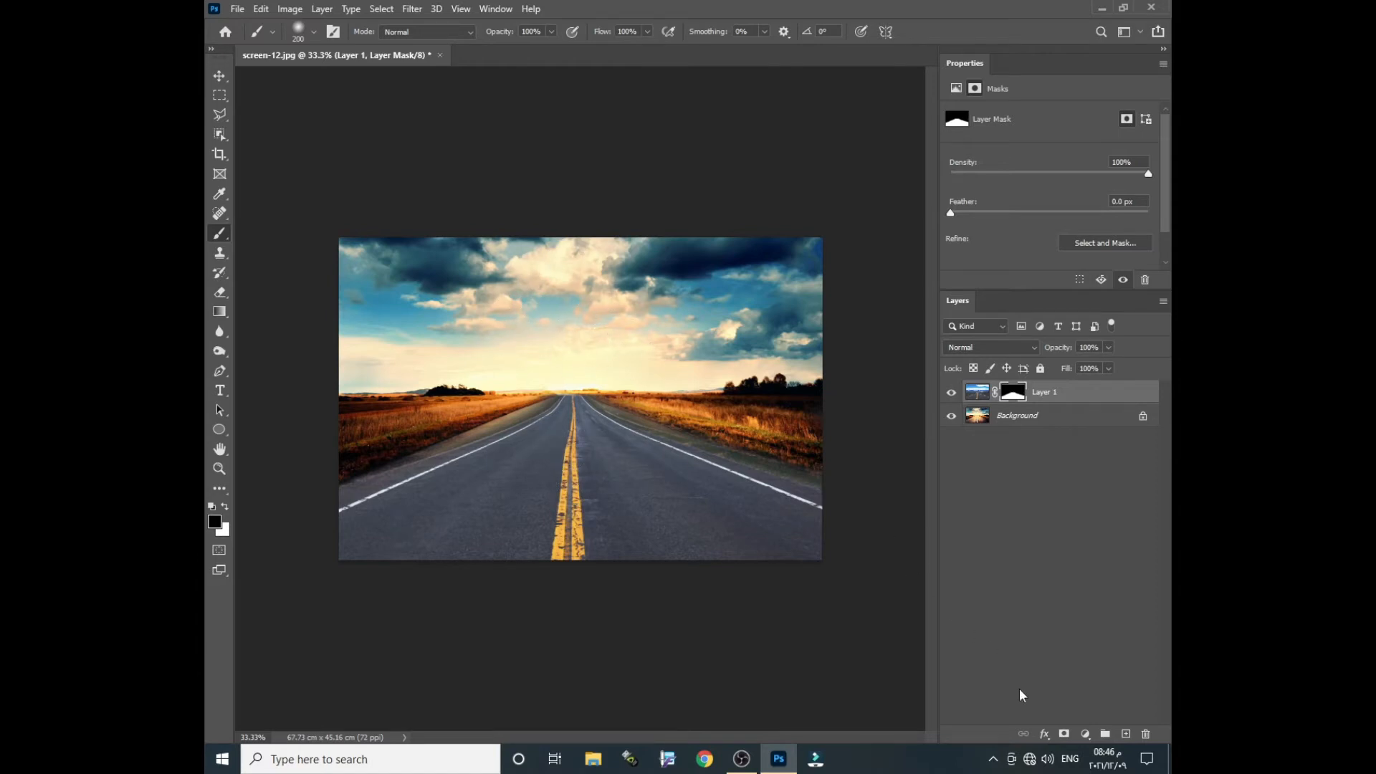
Step: Add a Hue/Saturation adjustment layer clipped to Layer 1 and set its hue to -19
click(1085, 734)
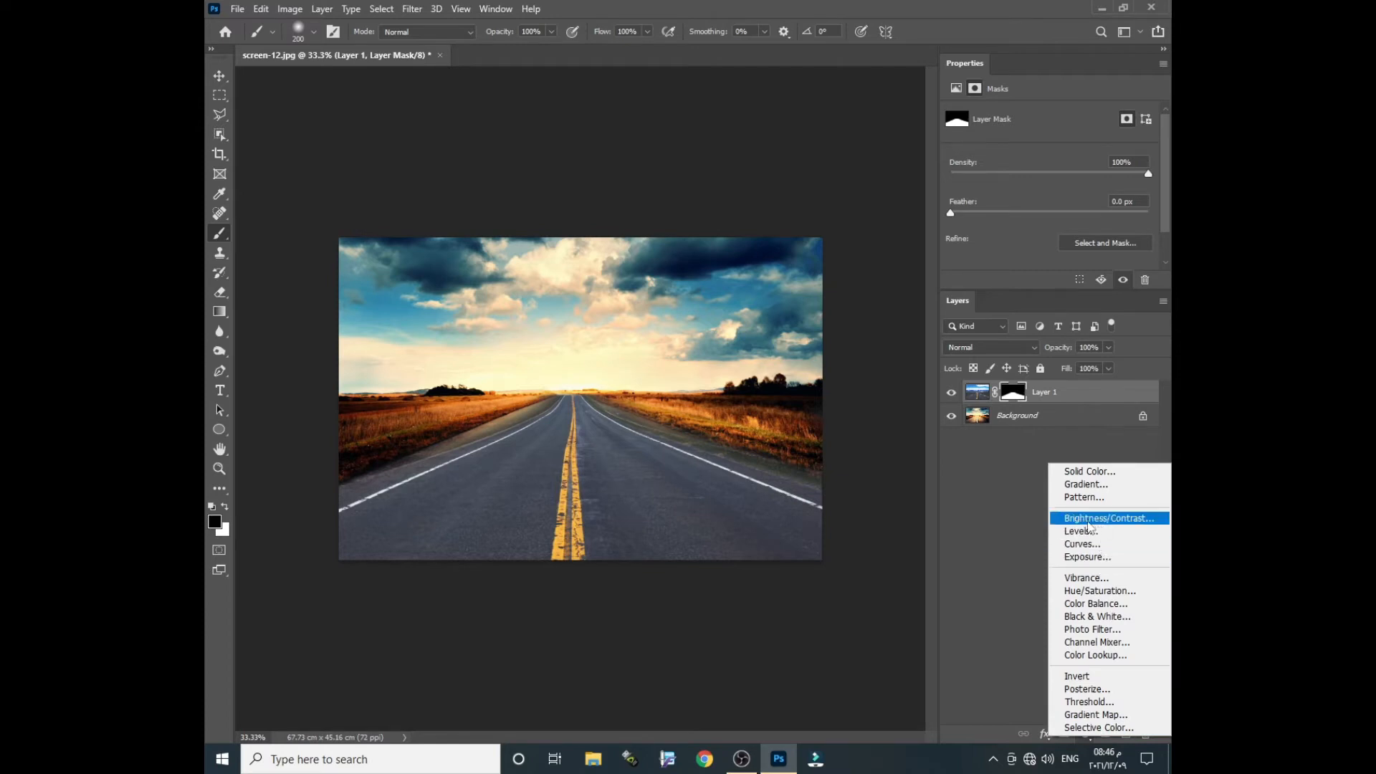
click(1099, 592)
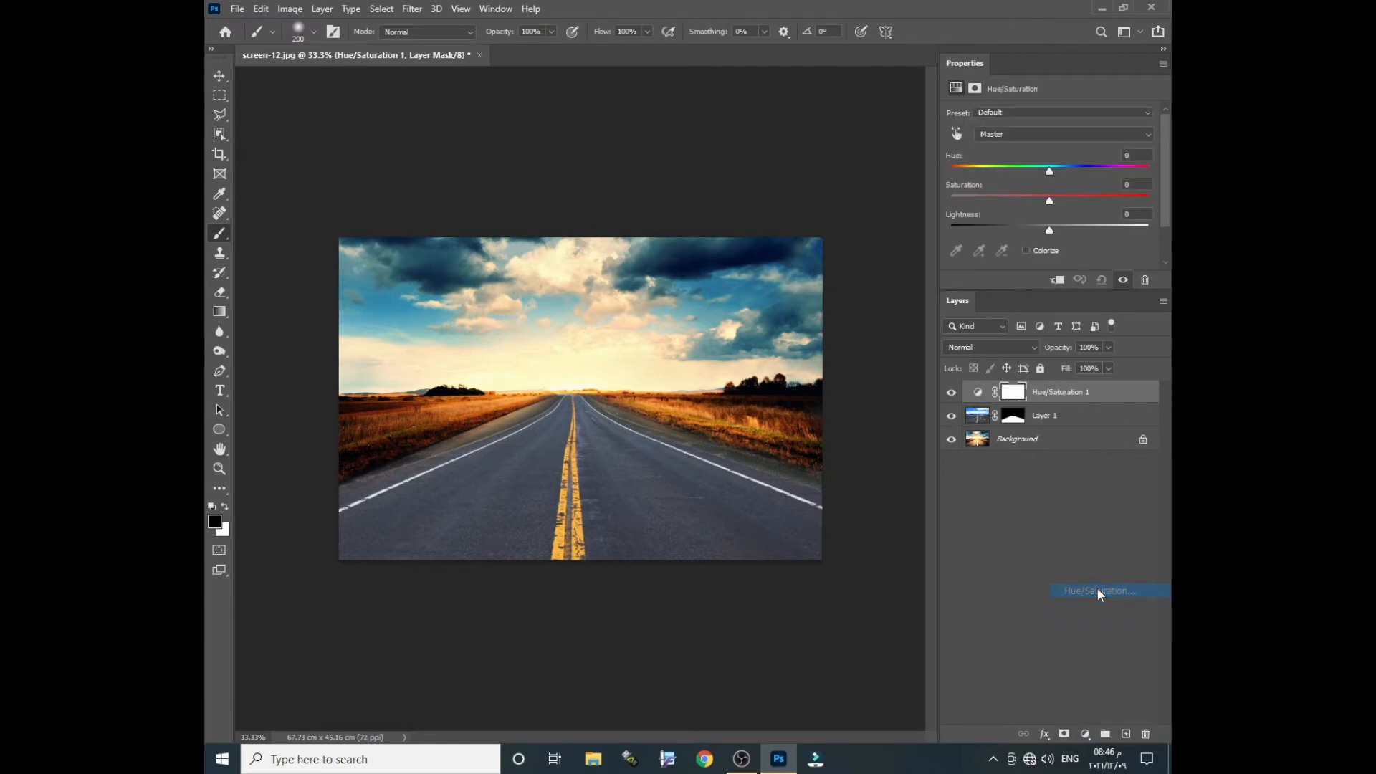
drag(1048, 170, 1008, 169)
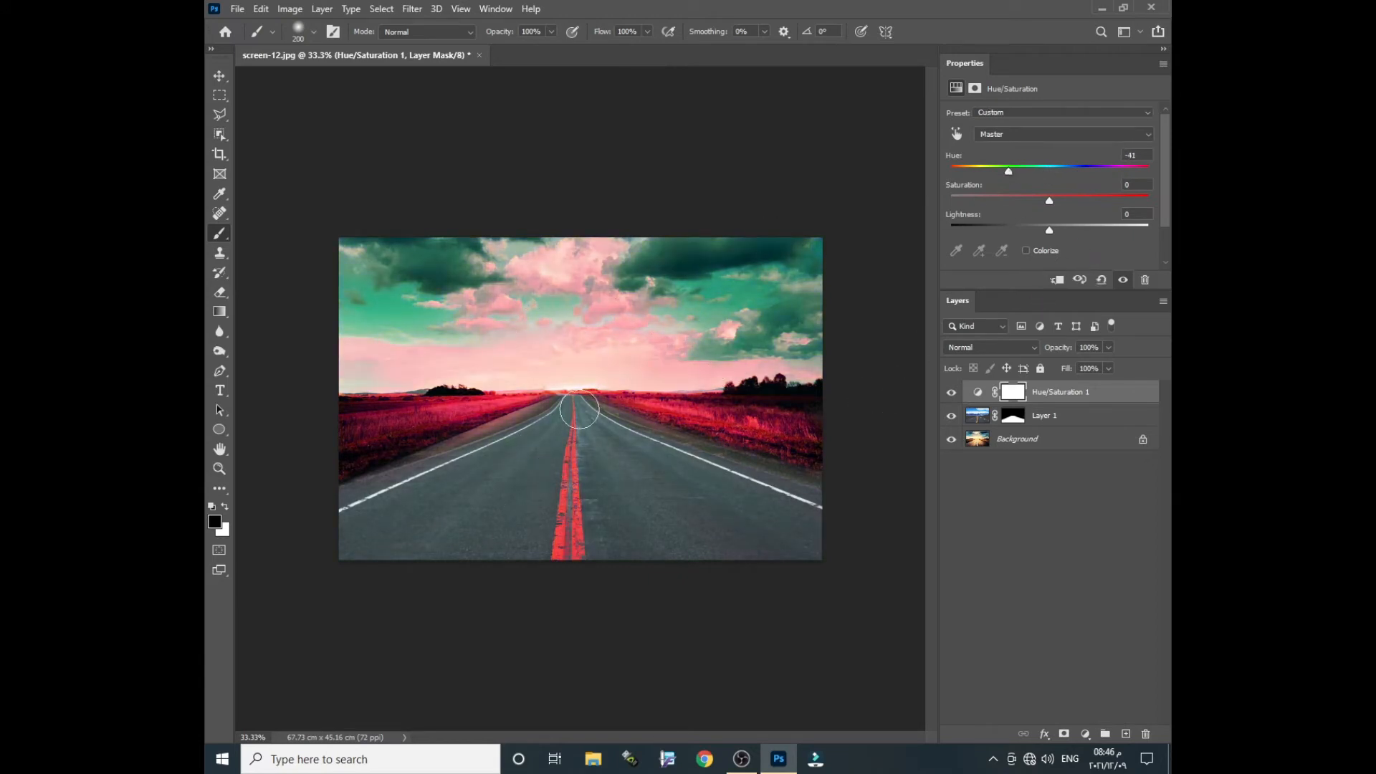
click(1058, 281)
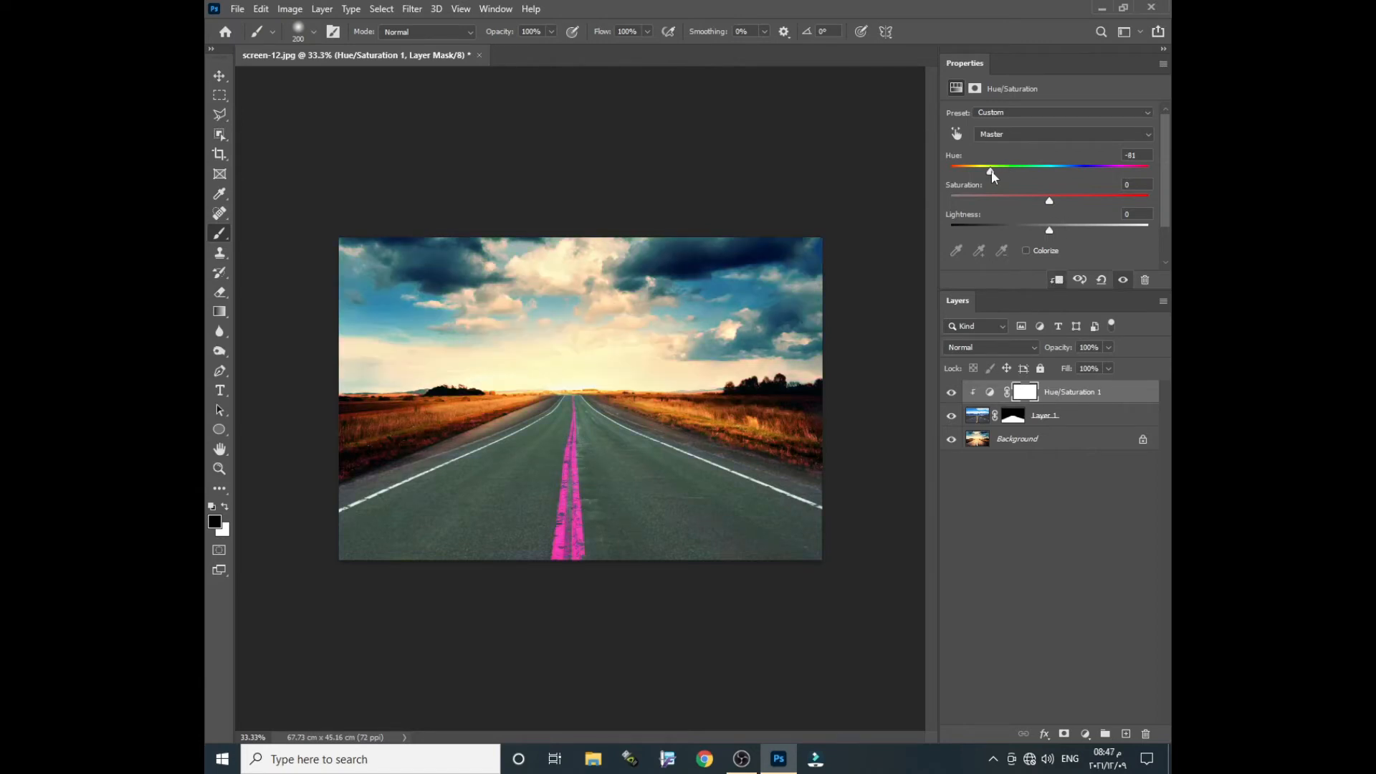
drag(993, 175, 1032, 170)
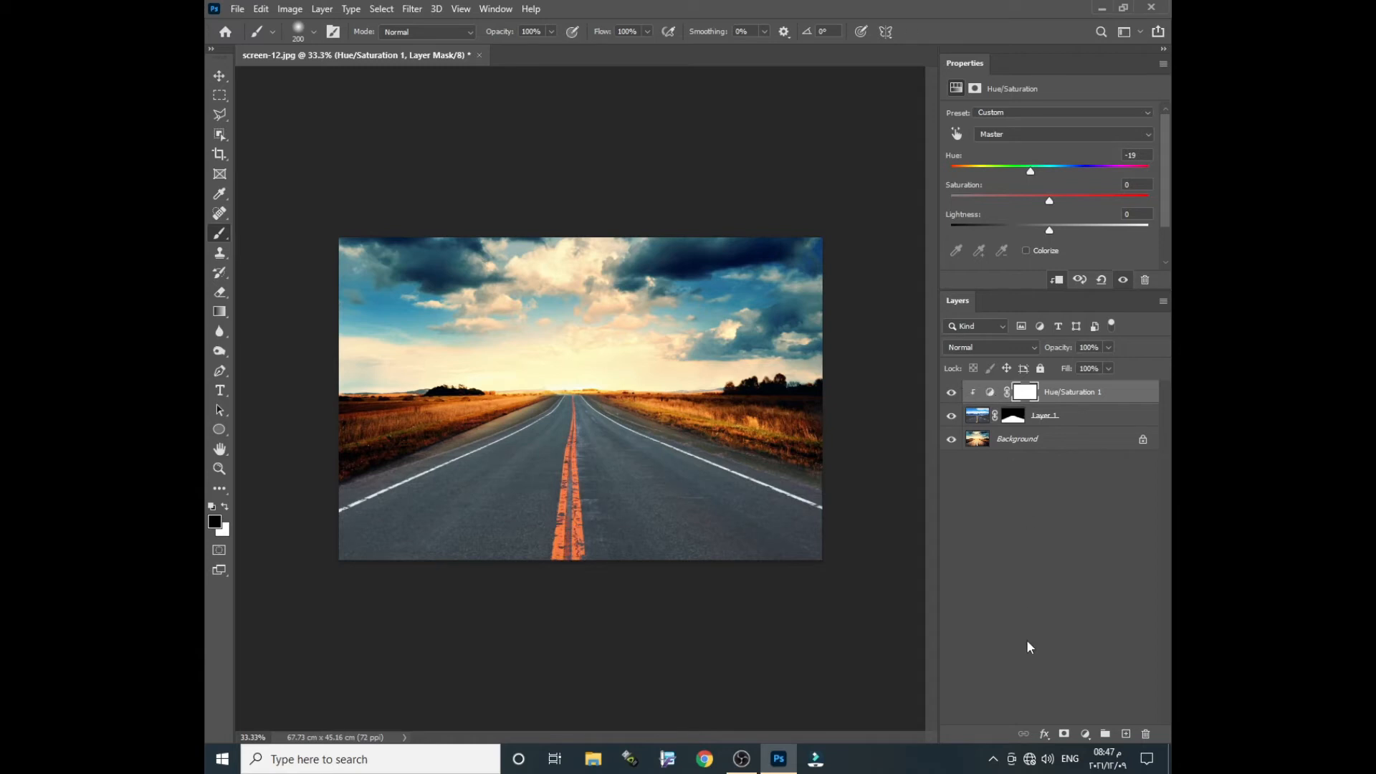
Step: Paint black on the Hue/Saturation layer's mask along the road's center lines to restore their yellow, reducing the brush to 50 px
click(1085, 734)
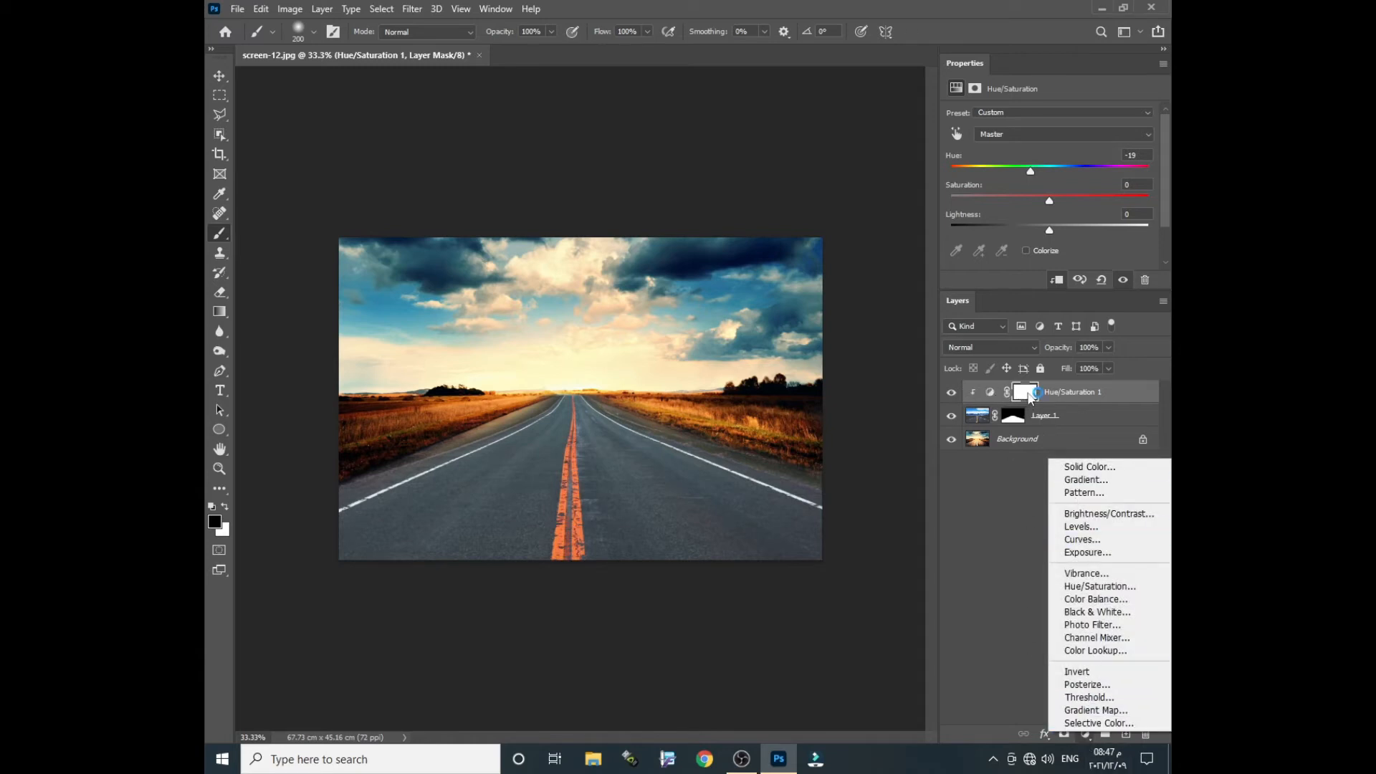
click(1030, 397)
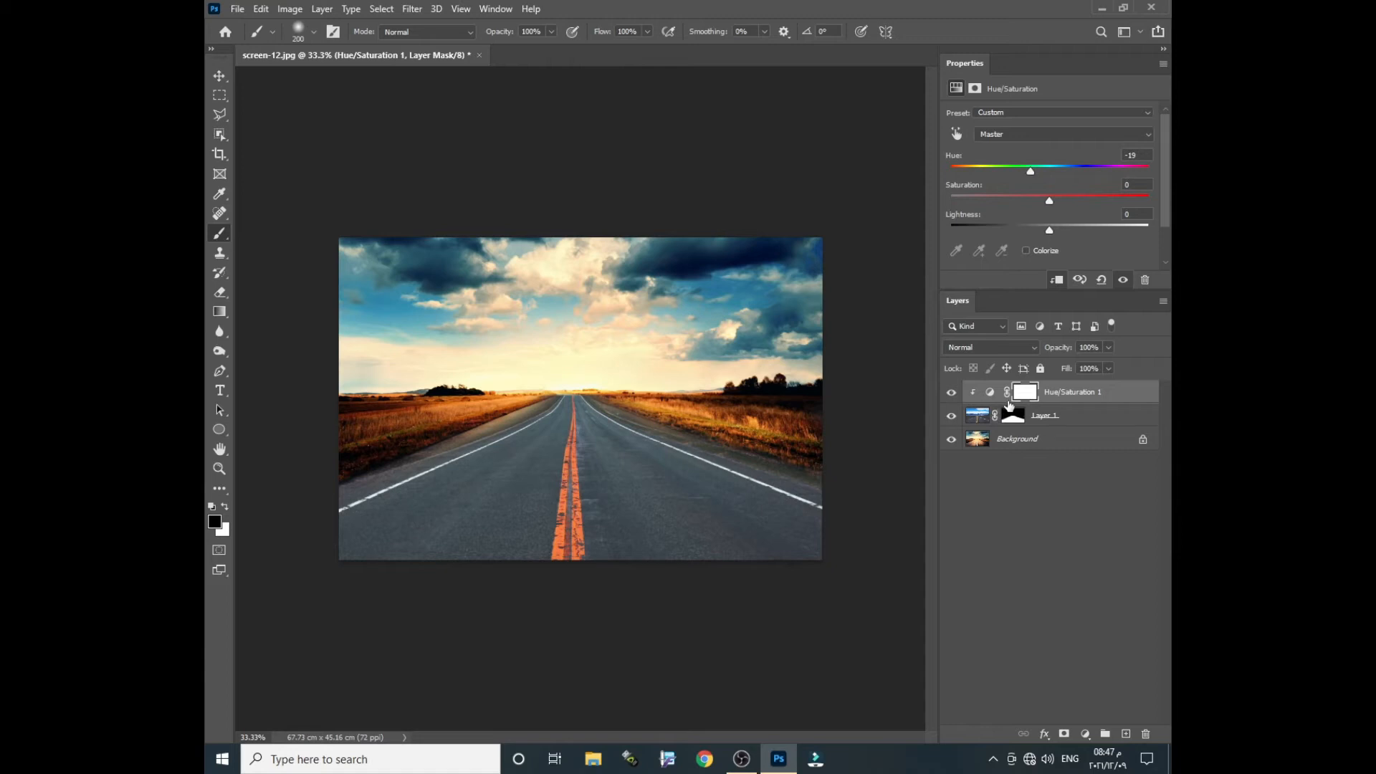
click(1025, 396)
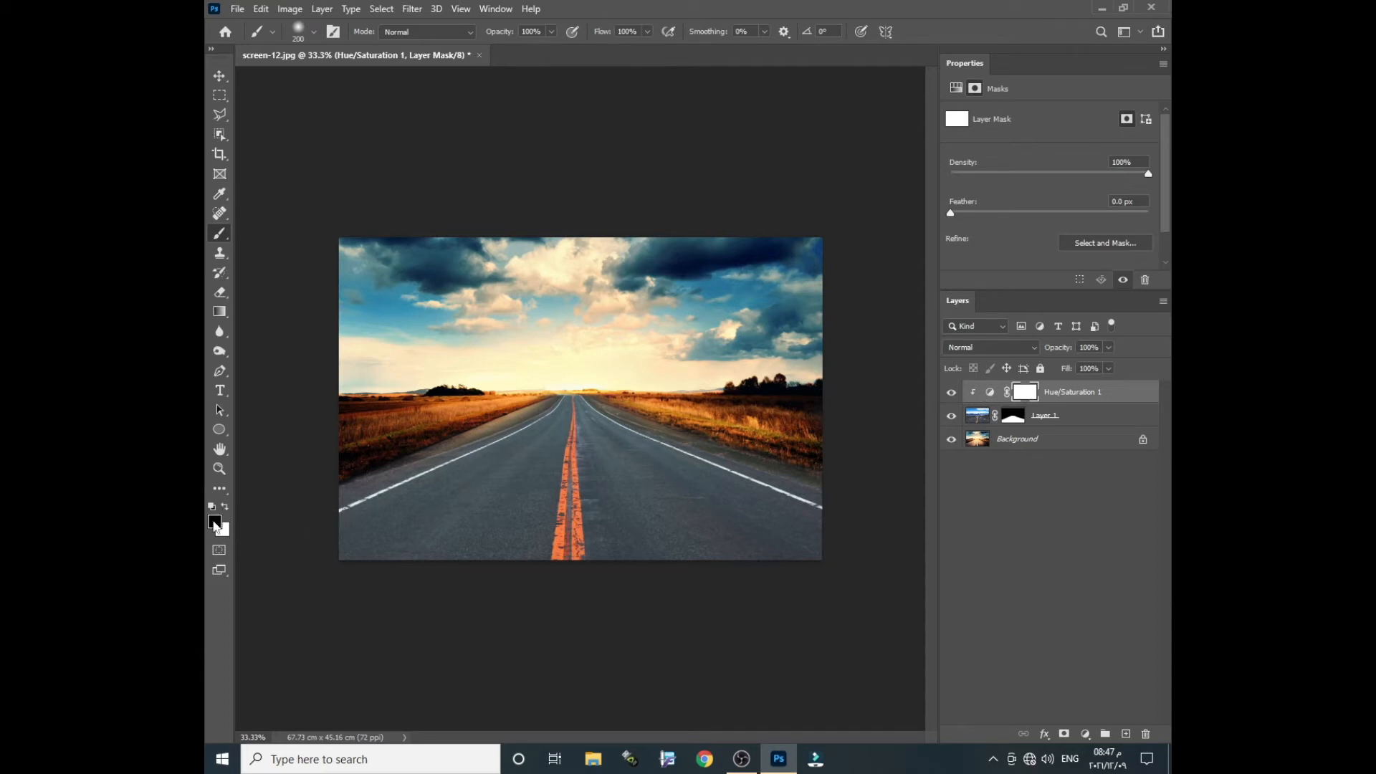
mouse_move(568, 548)
mouse_down()
mouse_move(569, 514)
mouse_move(568, 547)
mouse_move(574, 415)
mouse_up()
key(bracketleft)
key(bracketleft)
key(bracketleft)
key(bracketleft)
key(bracketleft)
key(bracketleft)
key(bracketleft)
key(bracketleft)
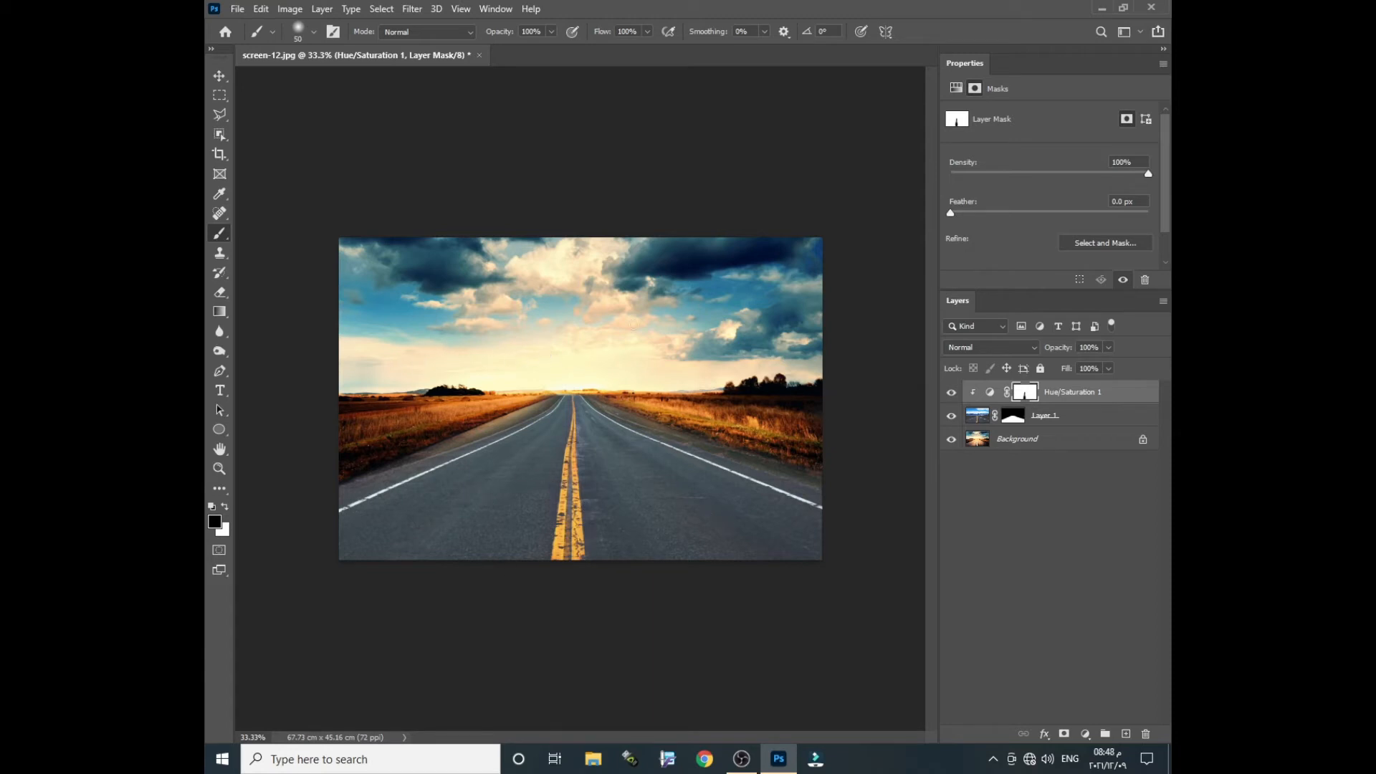
Step: Close the blended road document without saving and open the recent file mezczyzna1.png
click(223, 75)
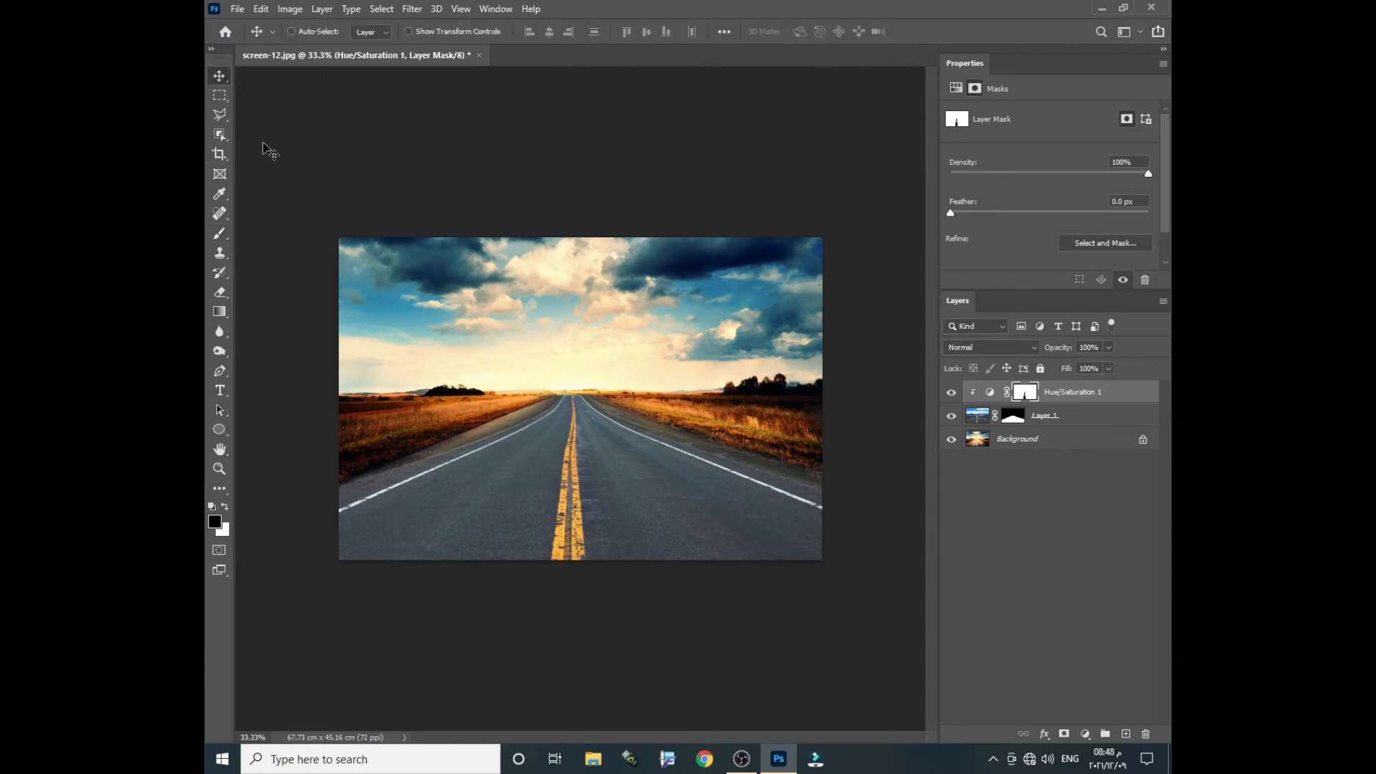
click(480, 55)
click(680, 282)
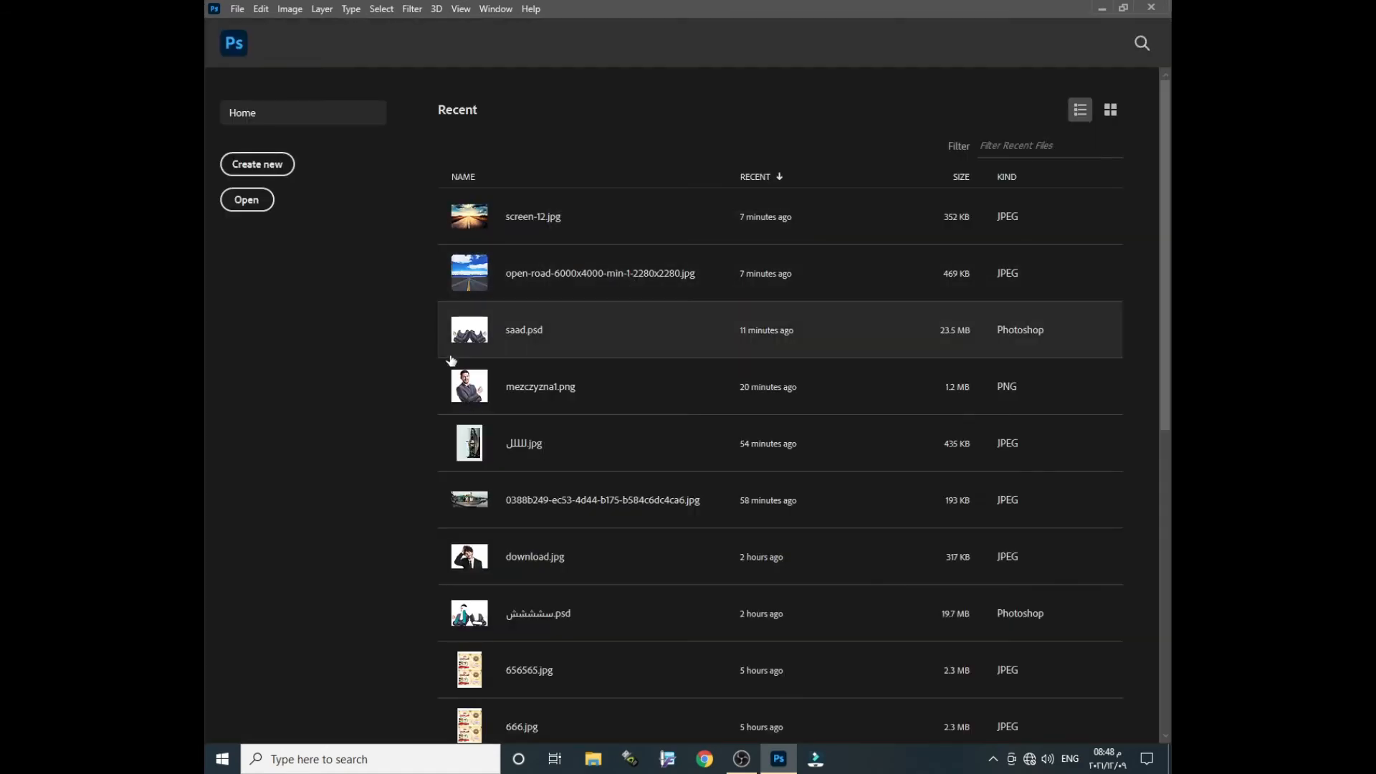
click(453, 365)
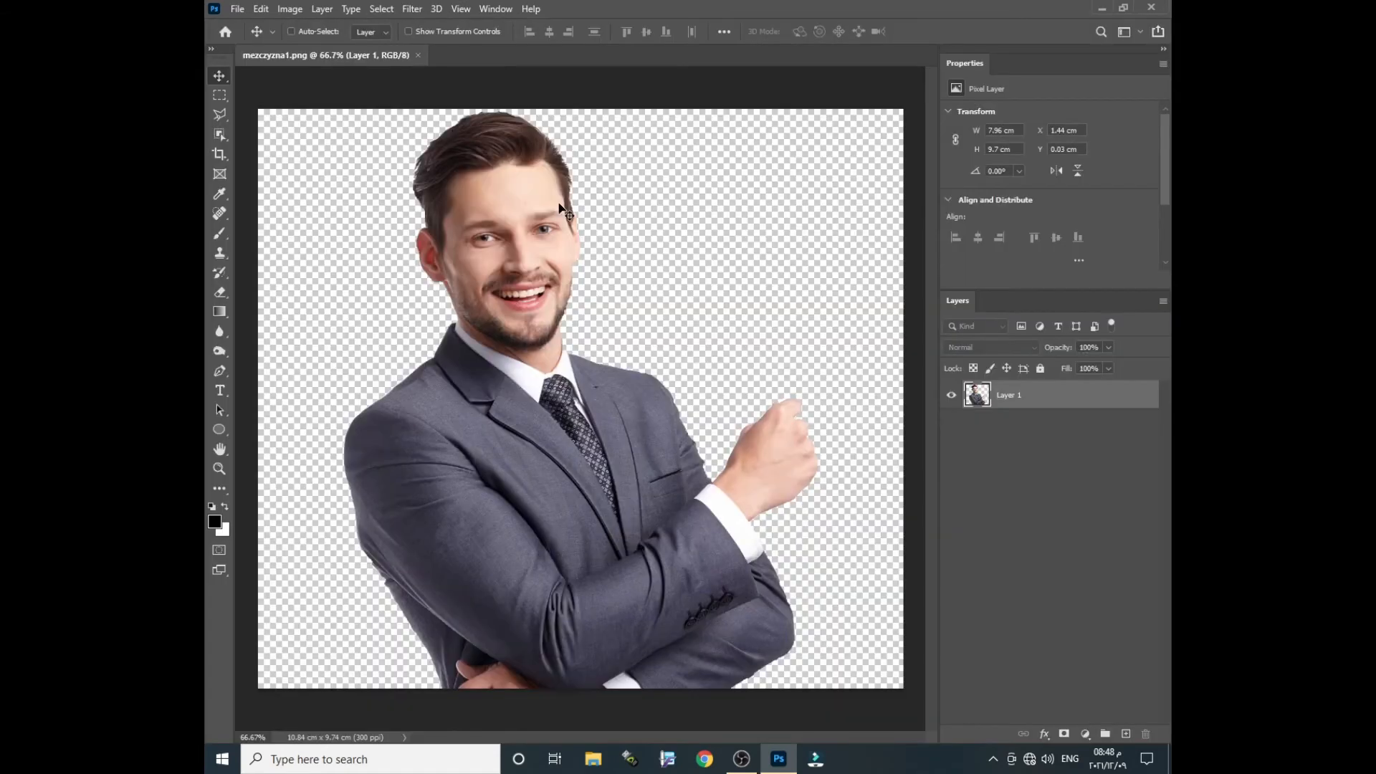
Step: Create a new A4 document at 300 ppi and rotate the canvas to landscape
click(236, 10)
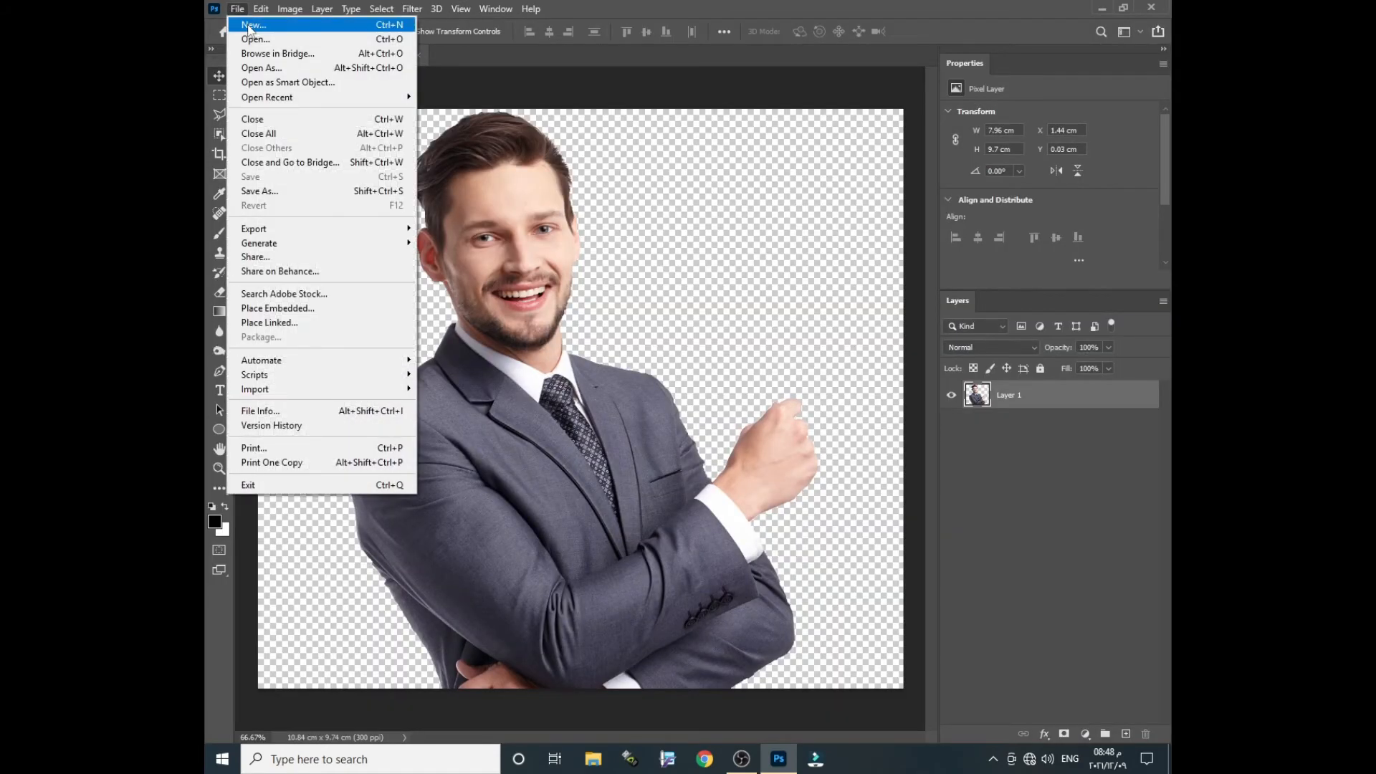
click(251, 25)
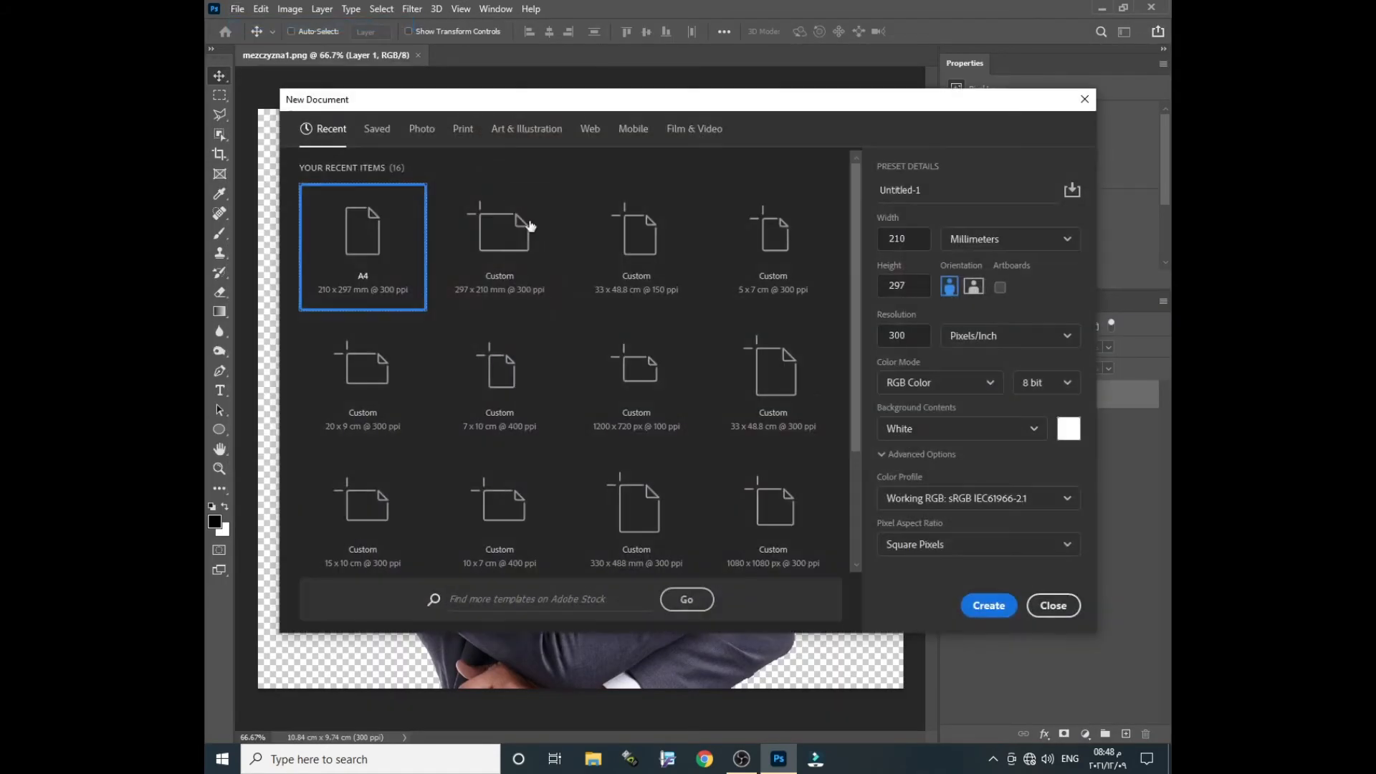
double_click(368, 245)
click(289, 9)
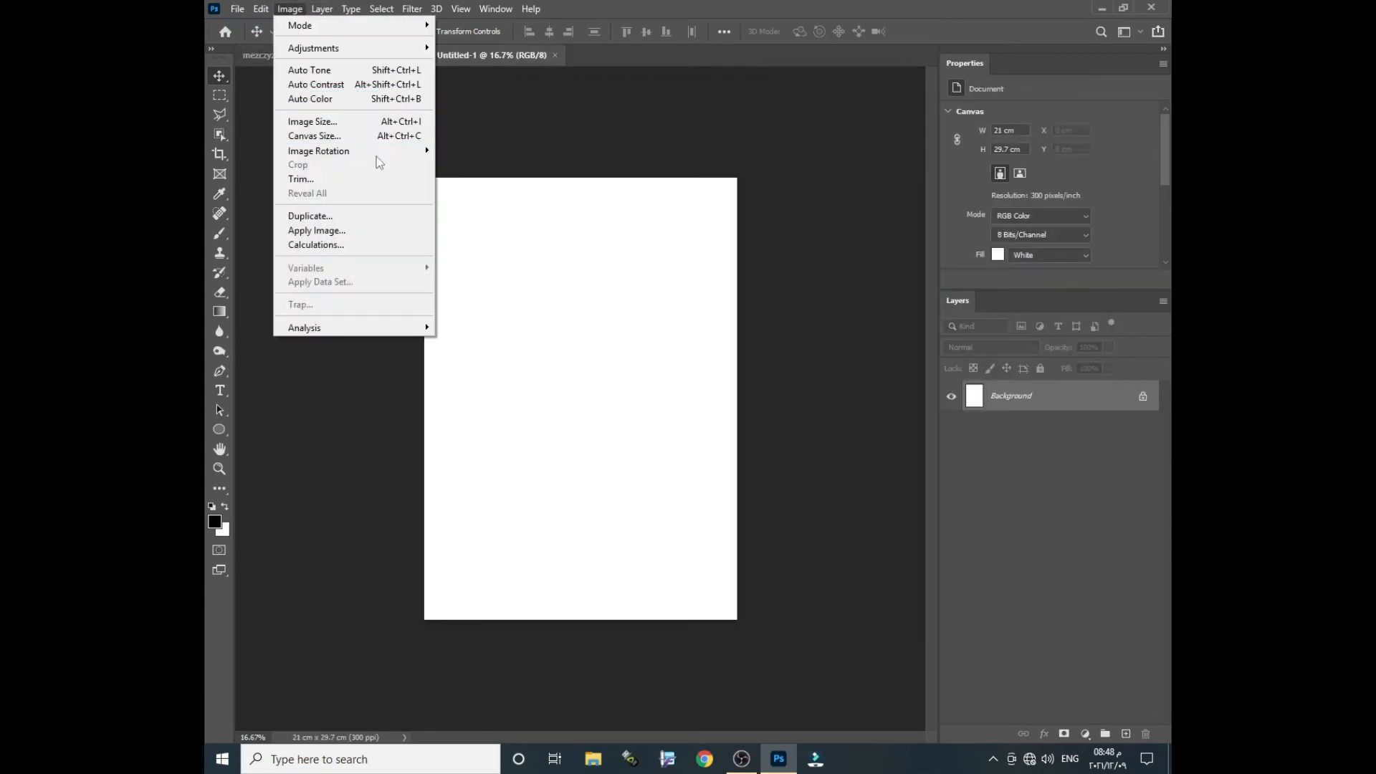
mouse_move(380, 151)
click(506, 164)
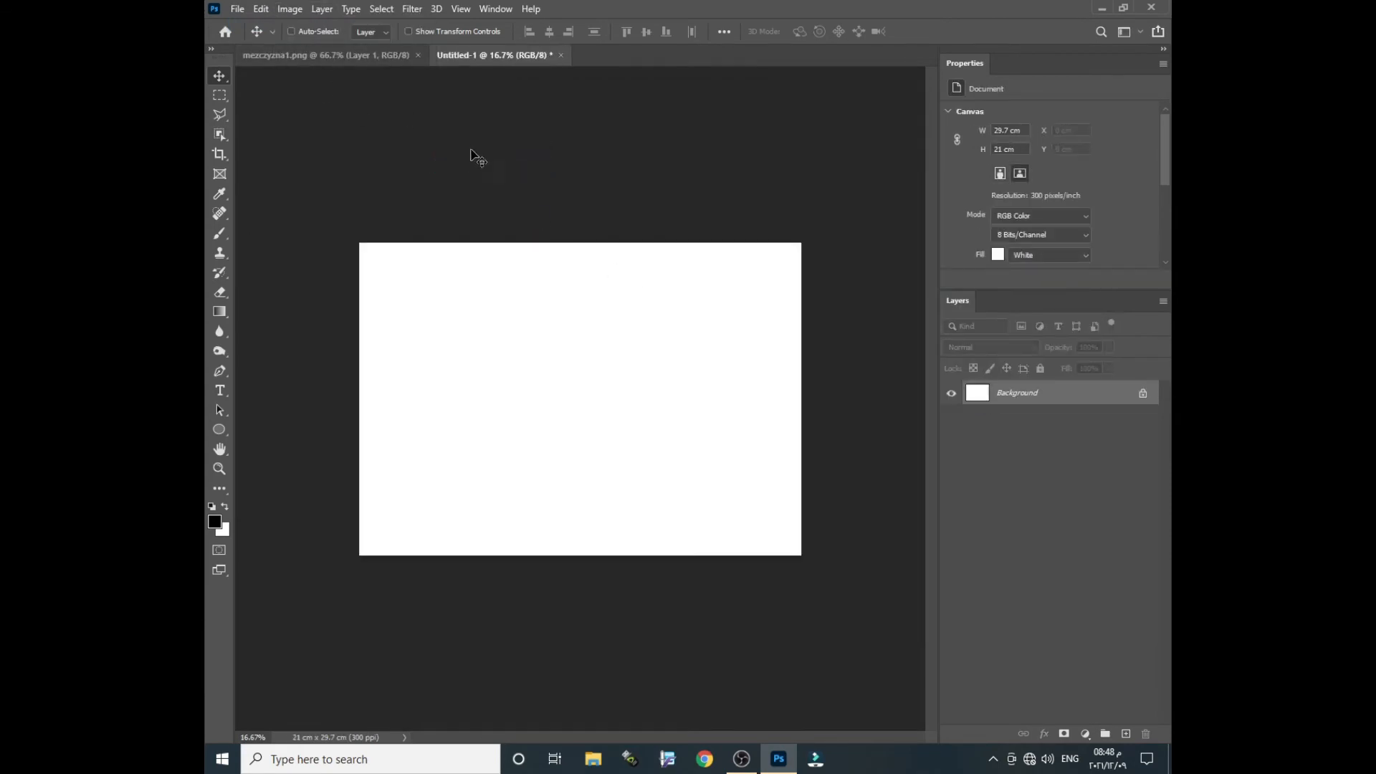
Step: Draw a closed black triangle shape about 2090 by 1210 px in the middle of the canvas with the Pen tool
key(ctrl+plus)
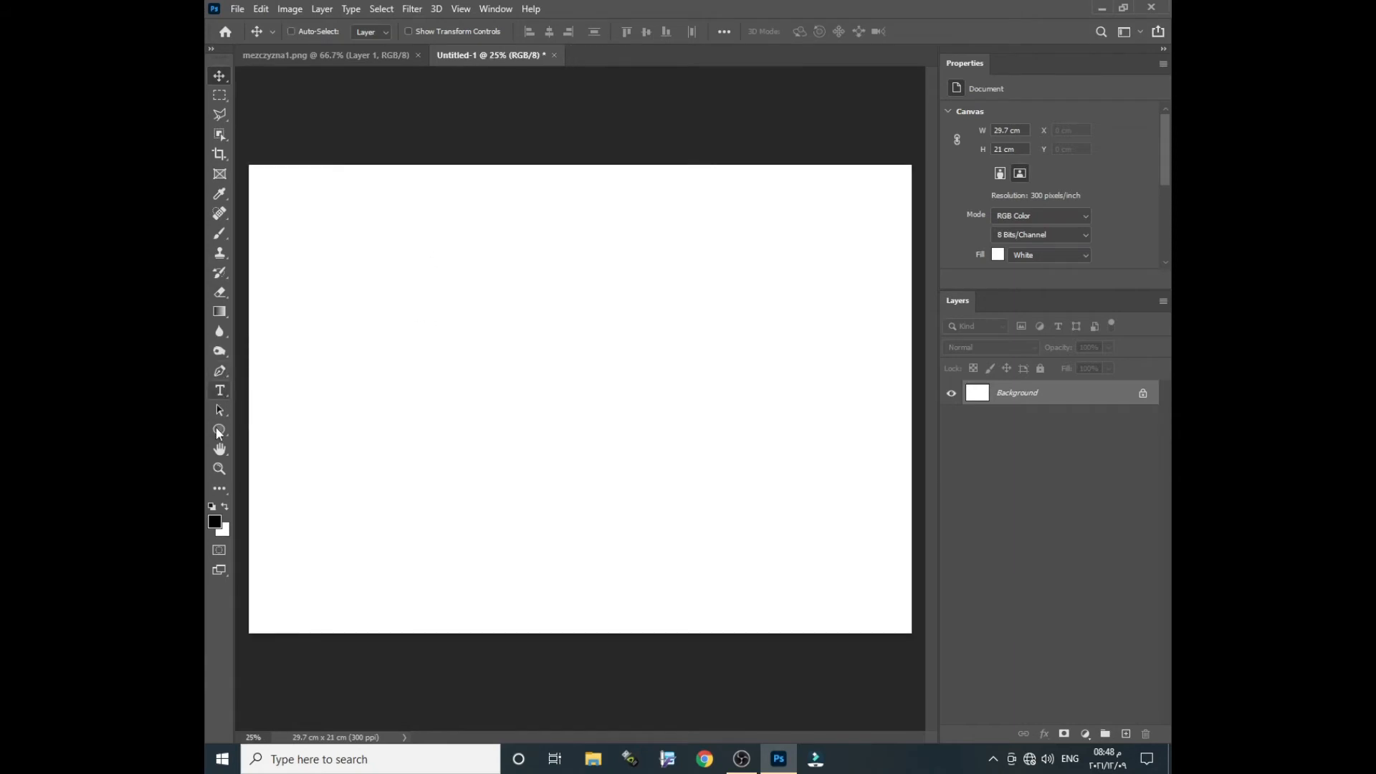
click(219, 431)
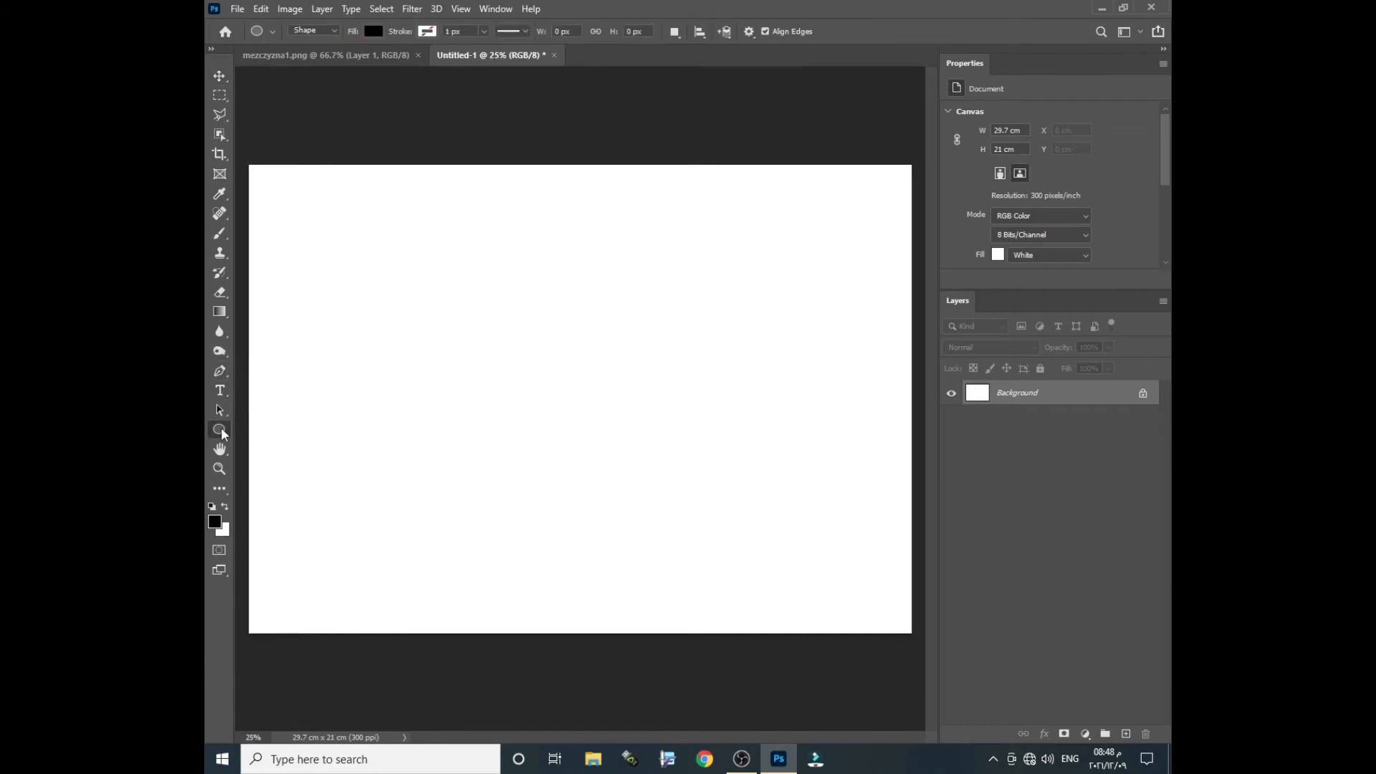
right_click(220, 431)
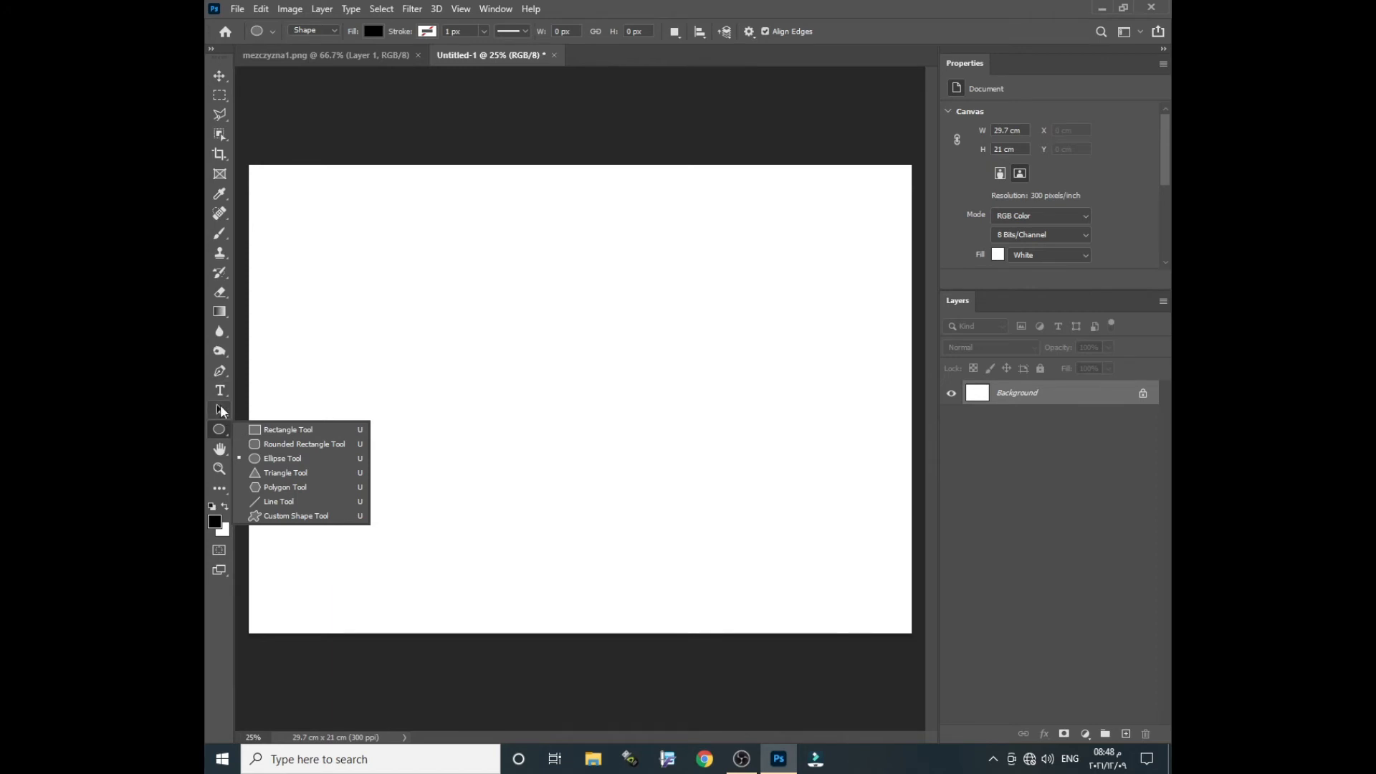
click(220, 371)
click(620, 238)
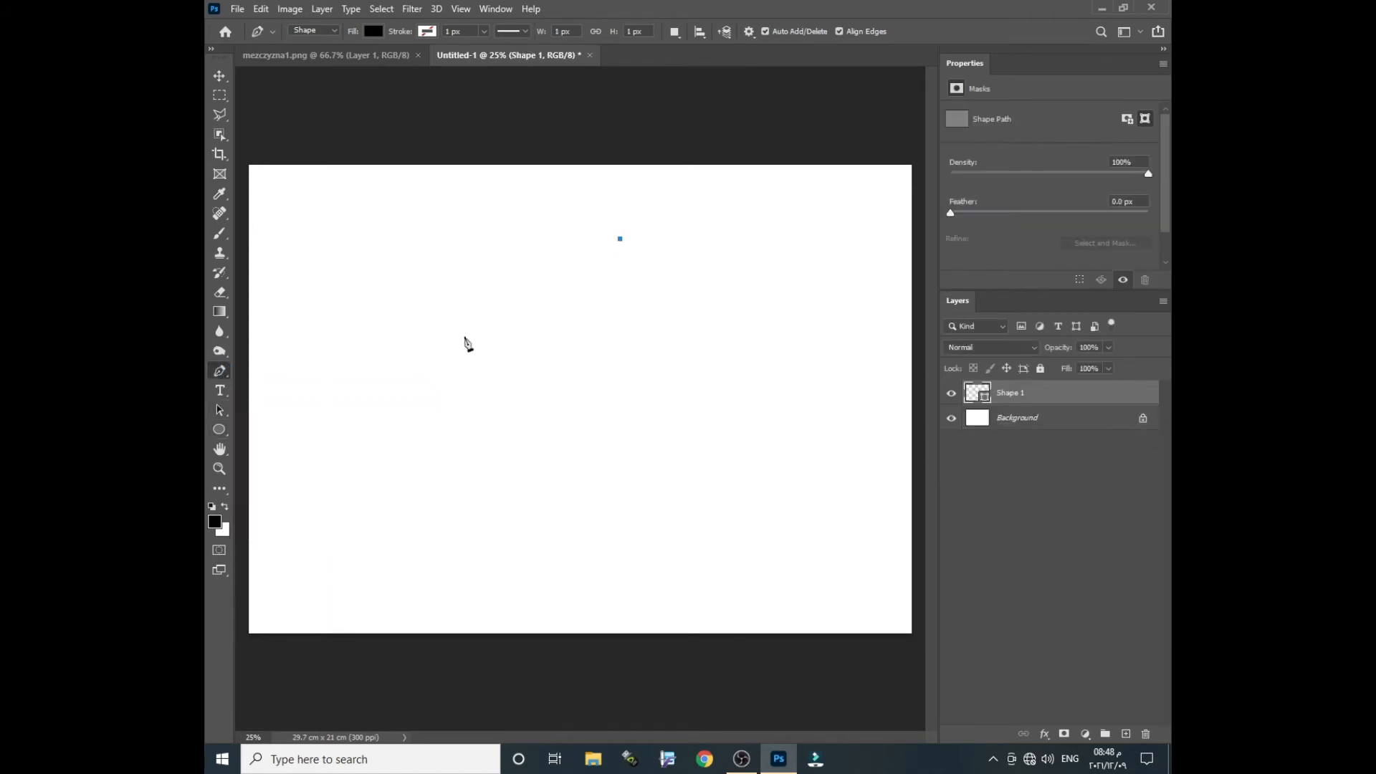
click(372, 467)
click(768, 467)
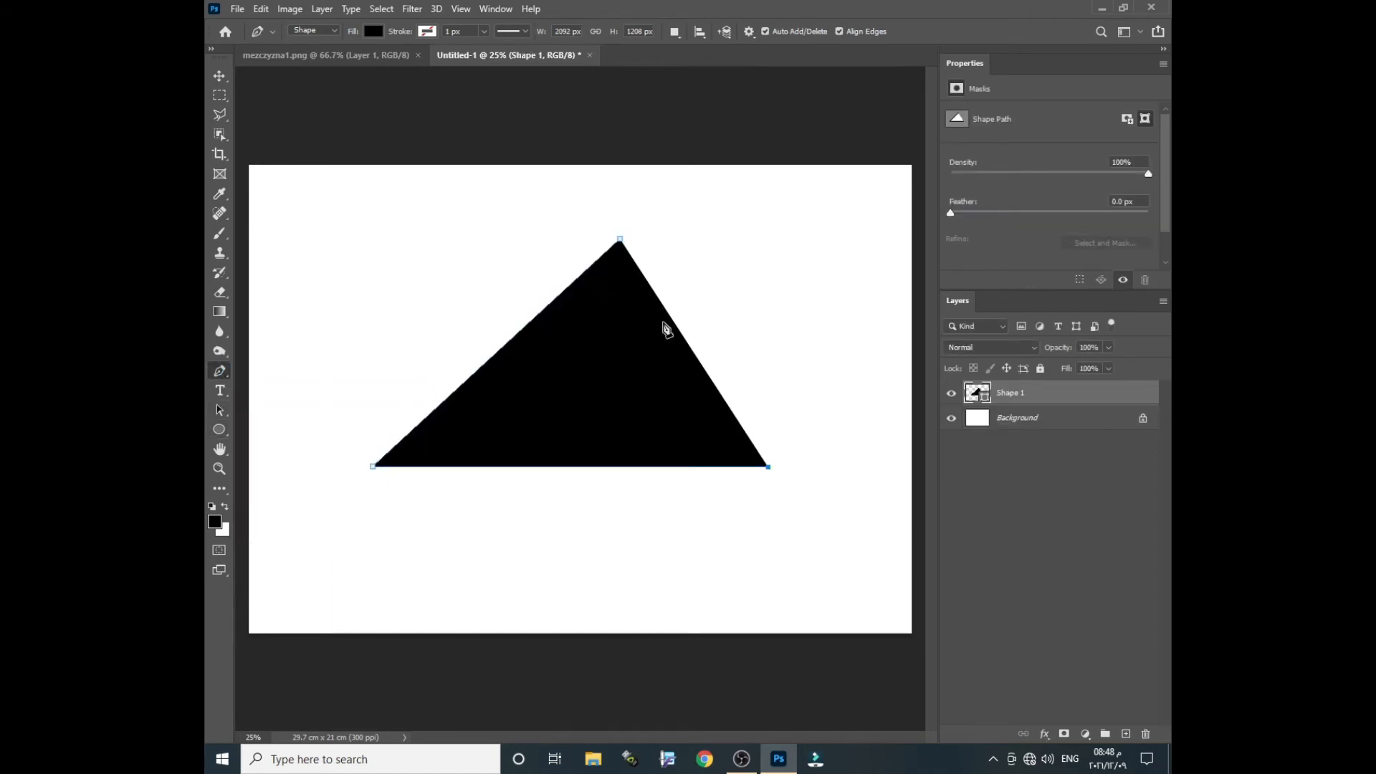
click(621, 239)
Step: Change the triangle's fill color to bright red and move the triangle straight down about 1.3 cm
click(220, 76)
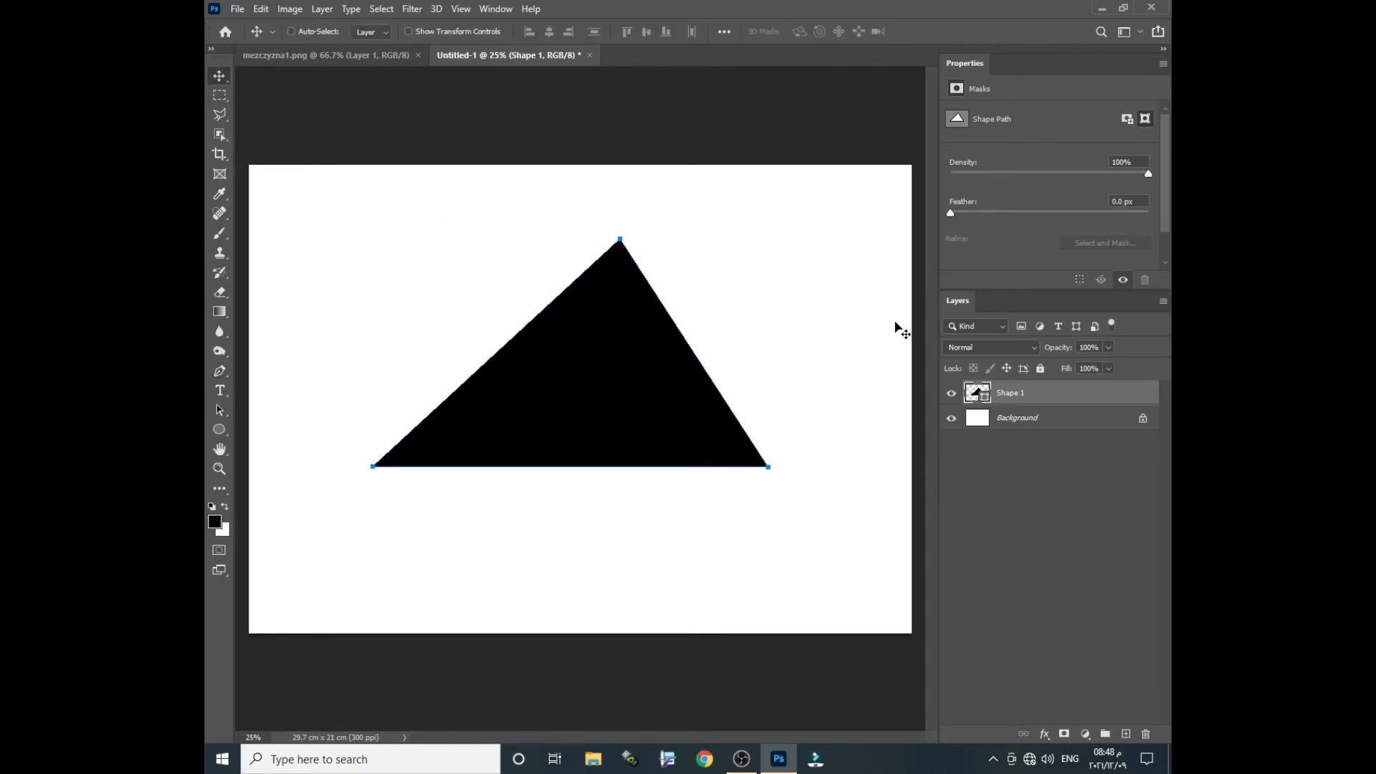
double_click(986, 398)
click(631, 482)
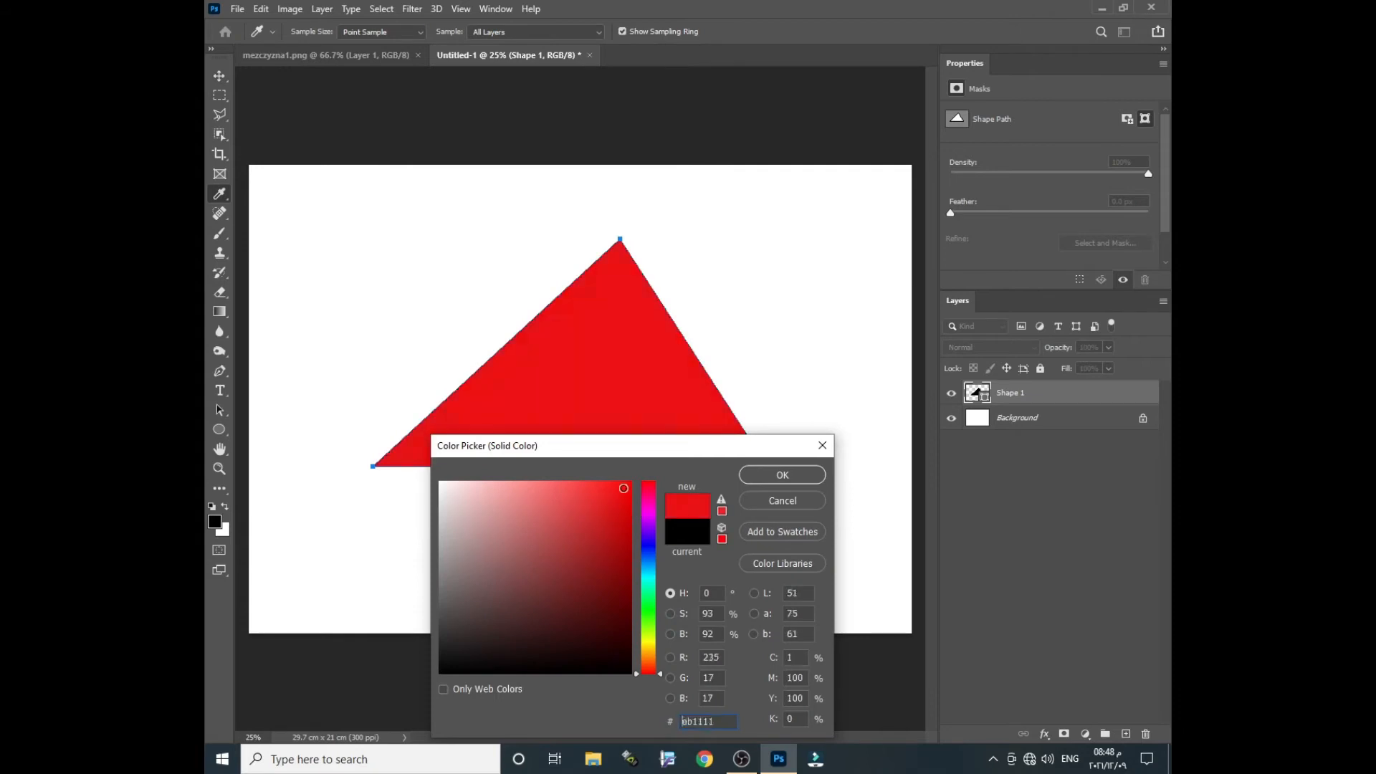
click(782, 475)
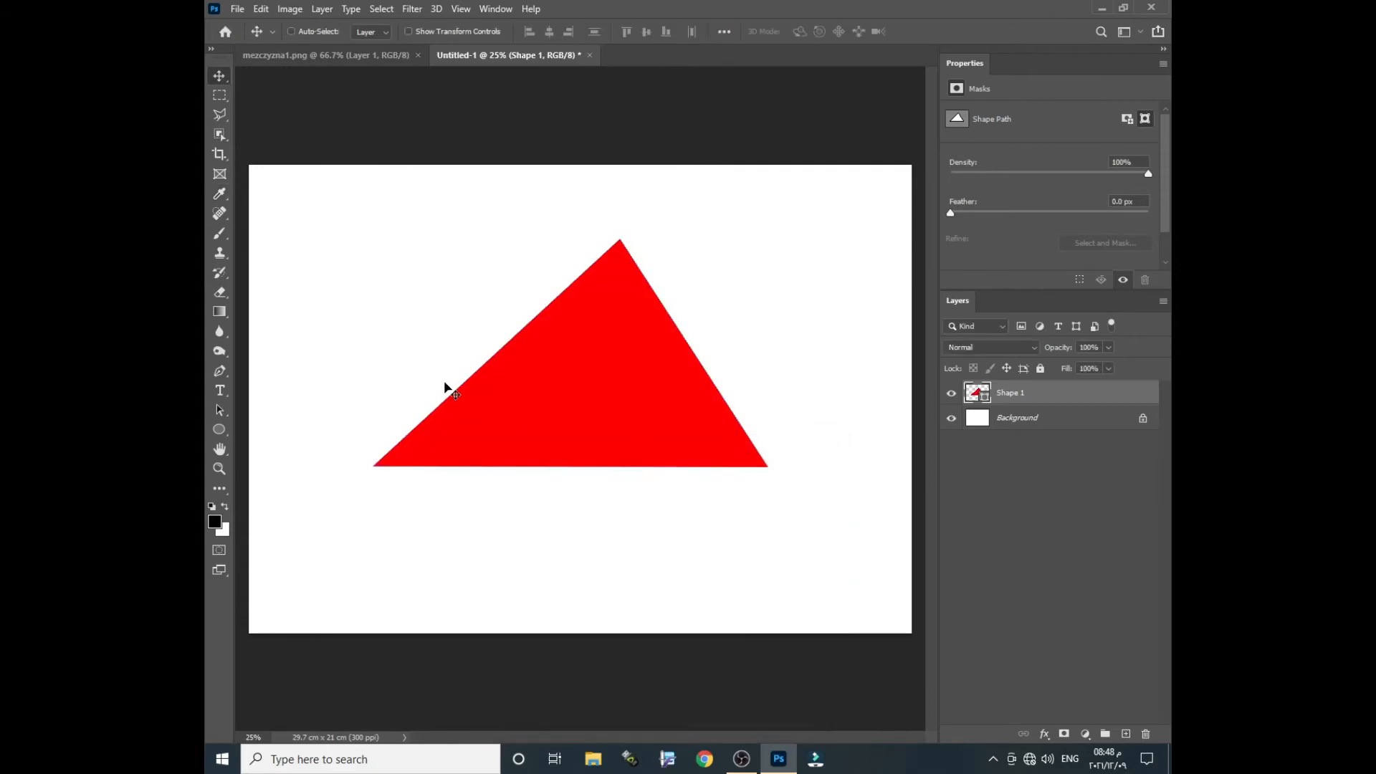
drag(595, 378, 592, 403)
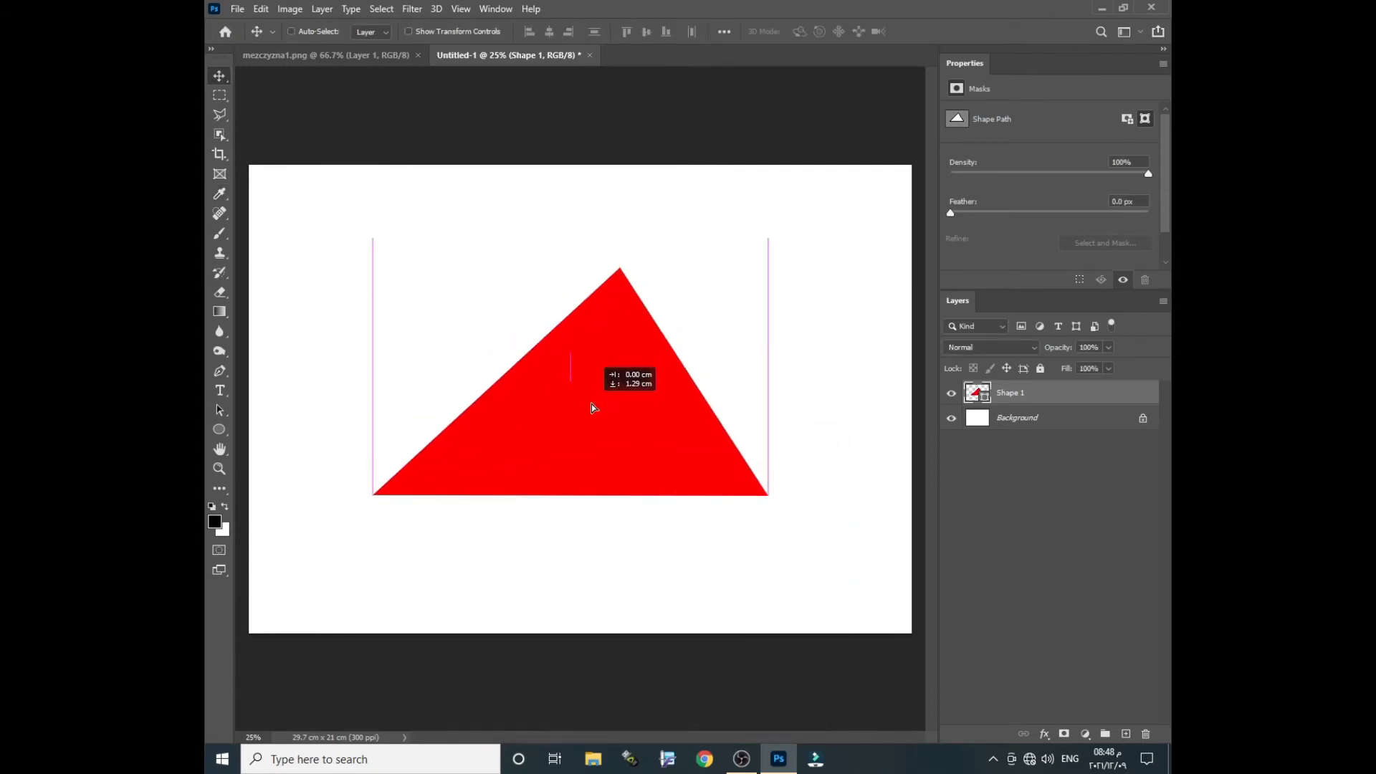
Step: Copy the man's cutout from mezczyzna1.png into the red triangle document and close the source image
drag(379, 61, 671, 120)
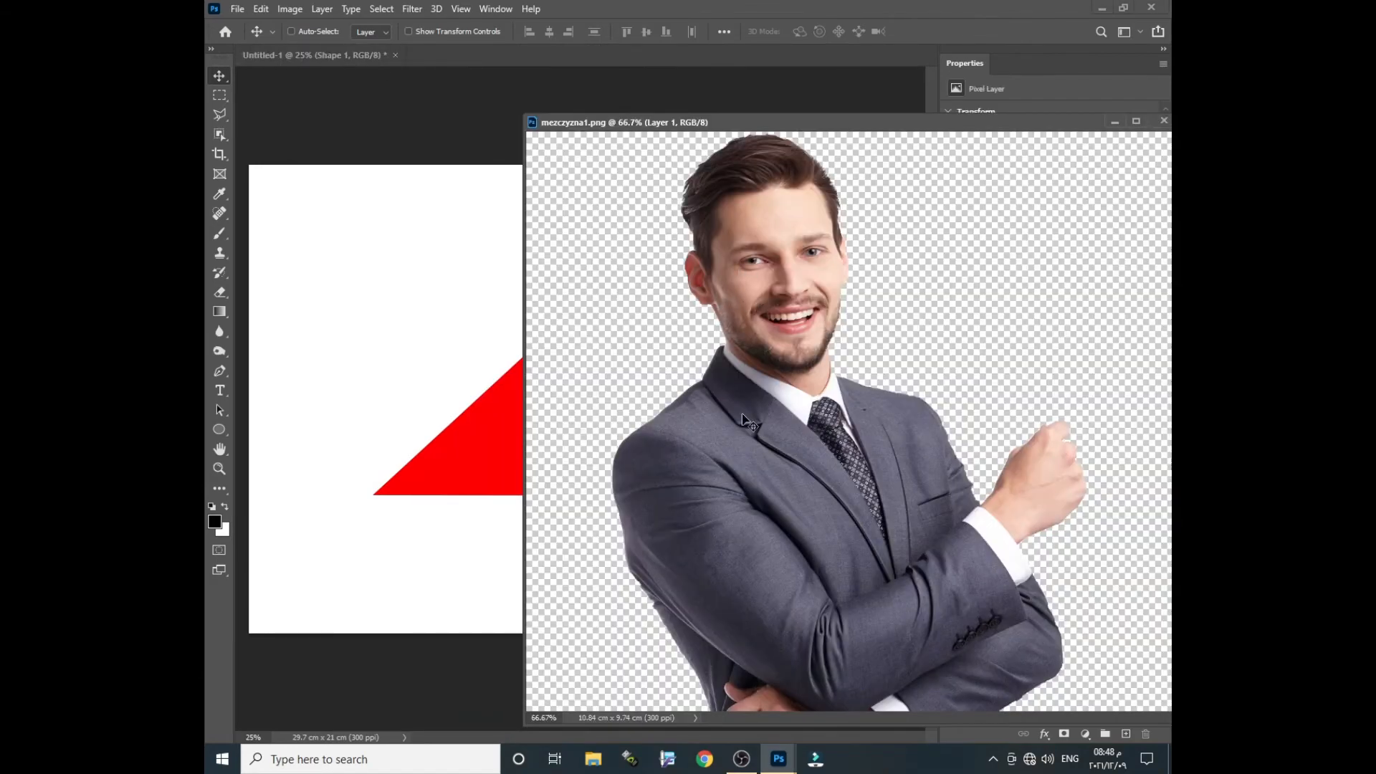
drag(446, 409, 446, 409)
drag(1038, 123, 732, 295)
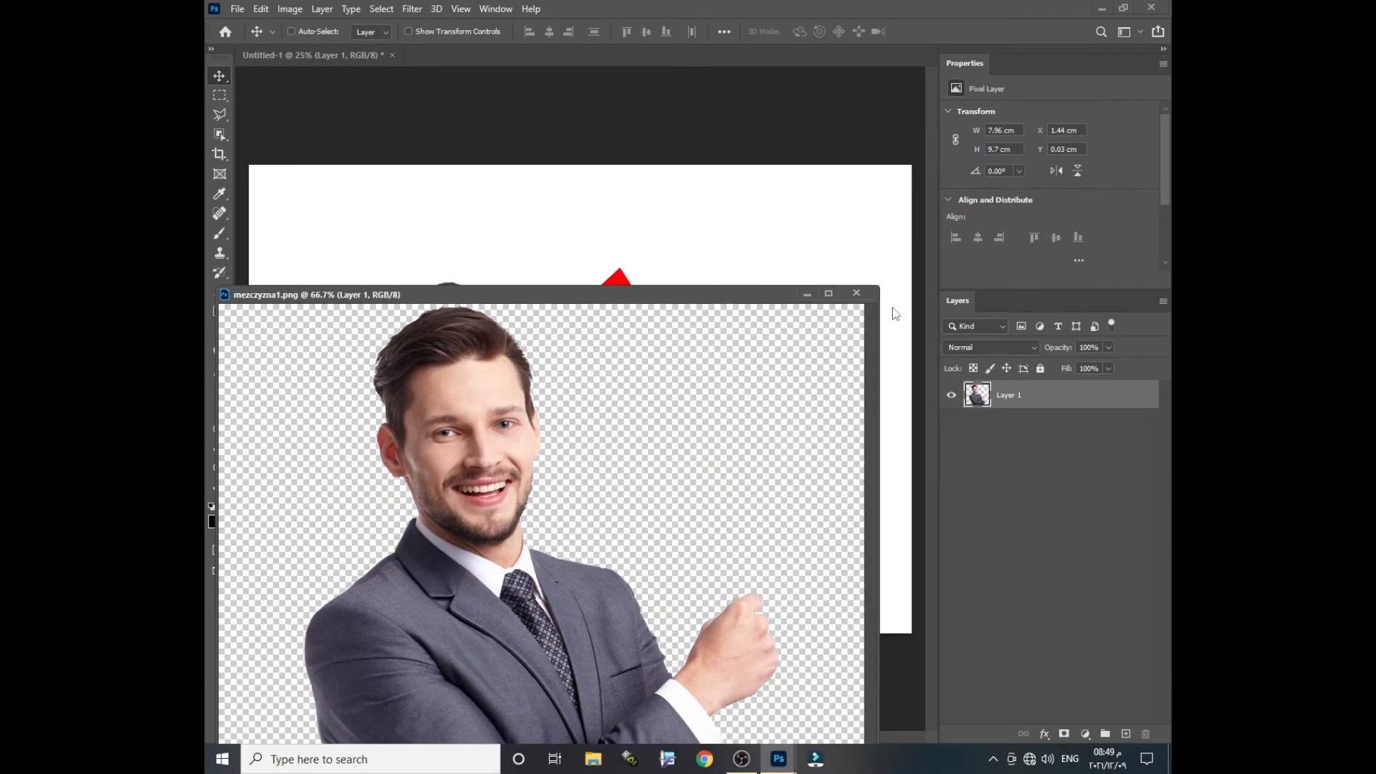
click(858, 293)
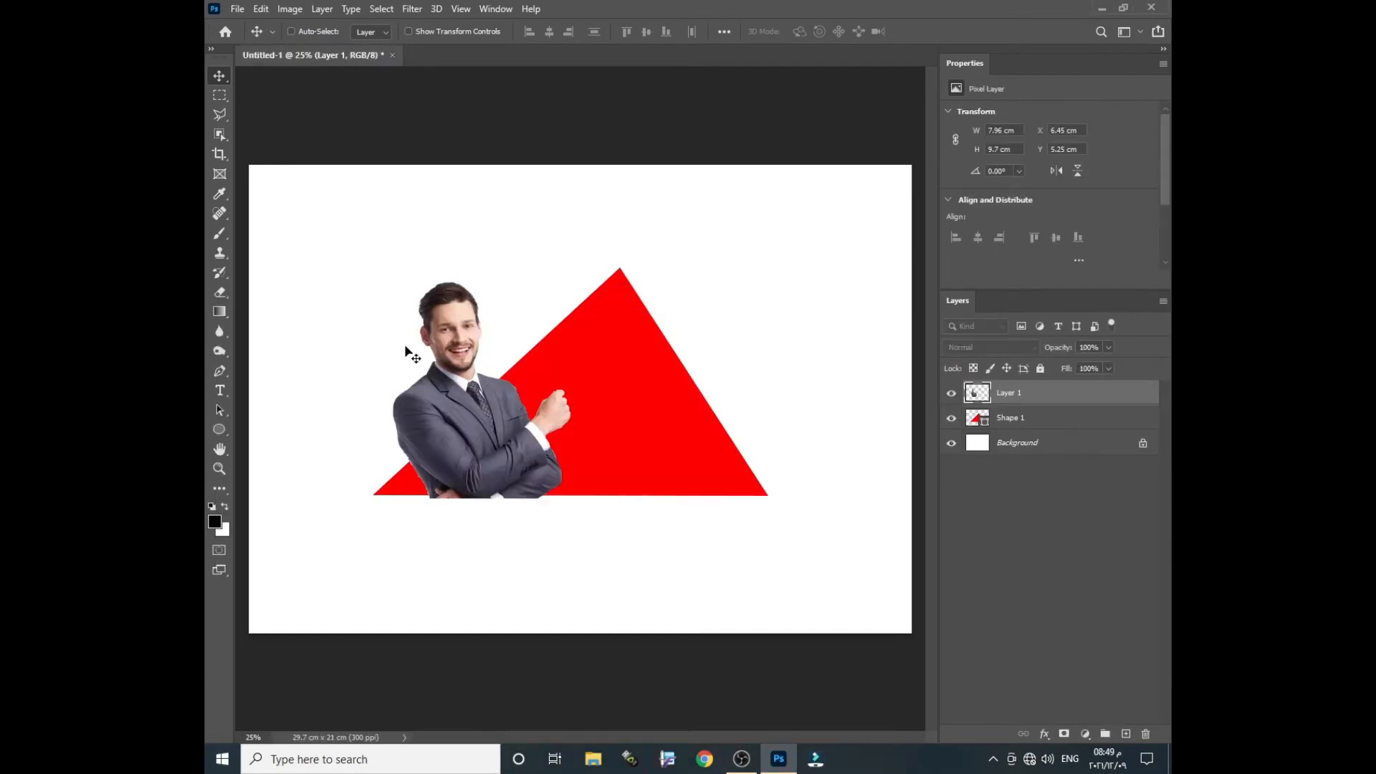
Step: Scale the man's cutout to about 160% and position it over the red triangle
drag(507, 431, 573, 433)
key(ctrl+t)
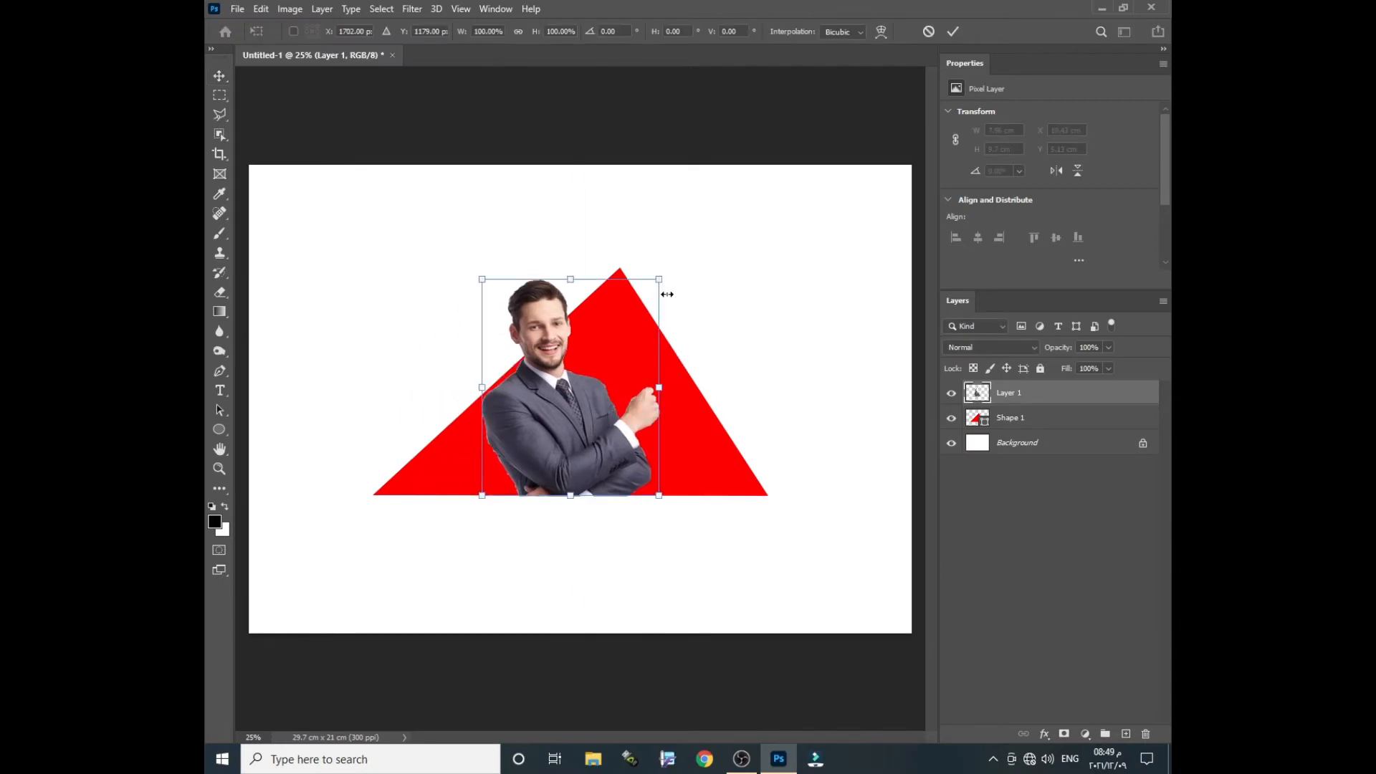
drag(657, 278, 713, 212)
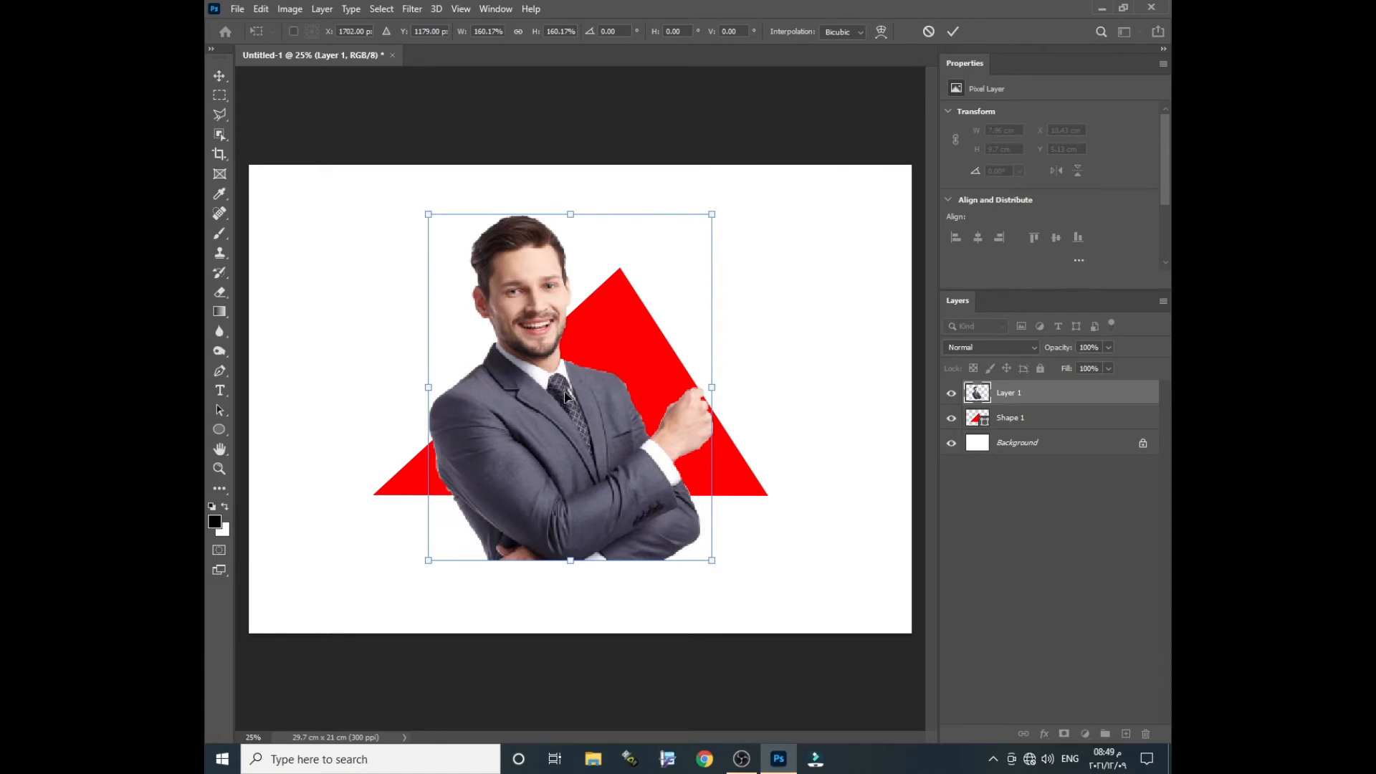
key(Return)
drag(477, 369, 497, 363)
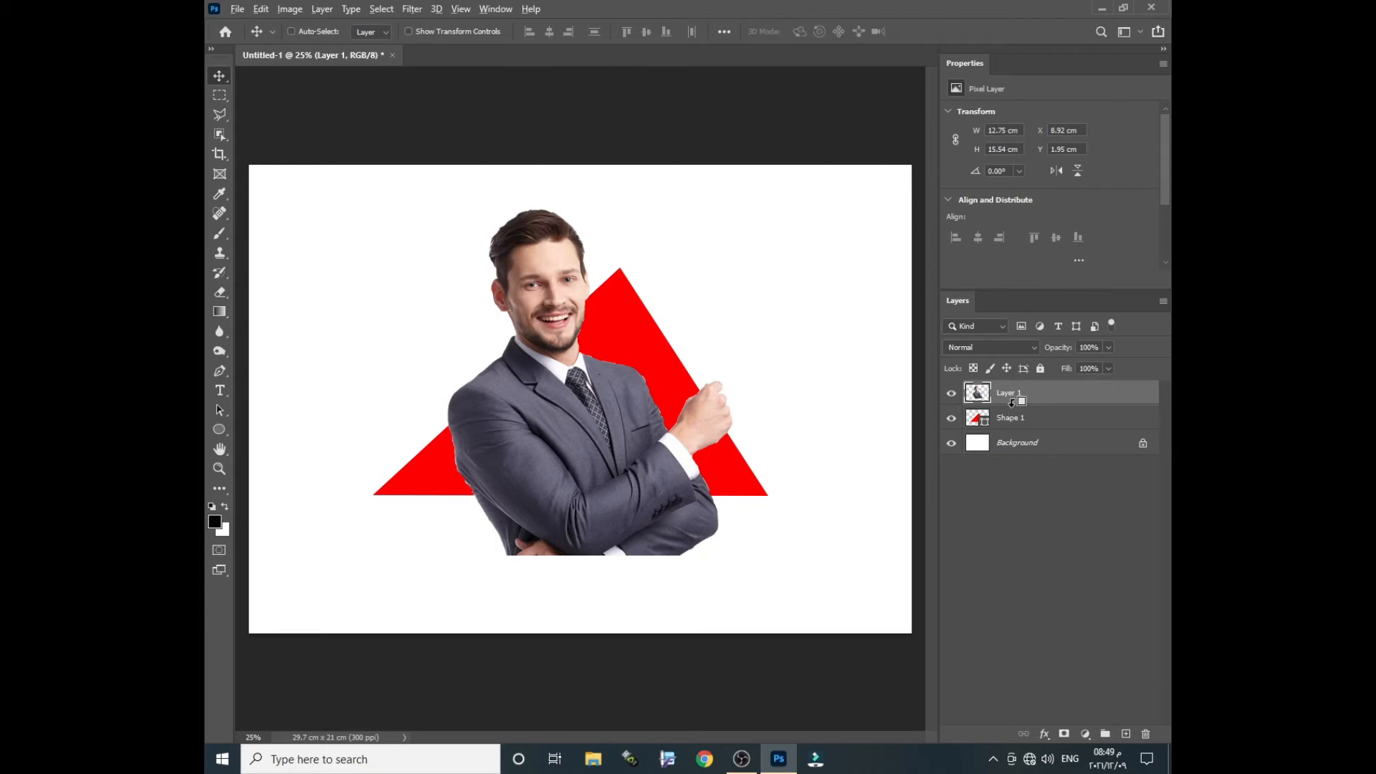
Step: Try clipping the man's layer to the Shape 1 triangle with a clipping mask, releasing it each time
alt+click(1011, 404)
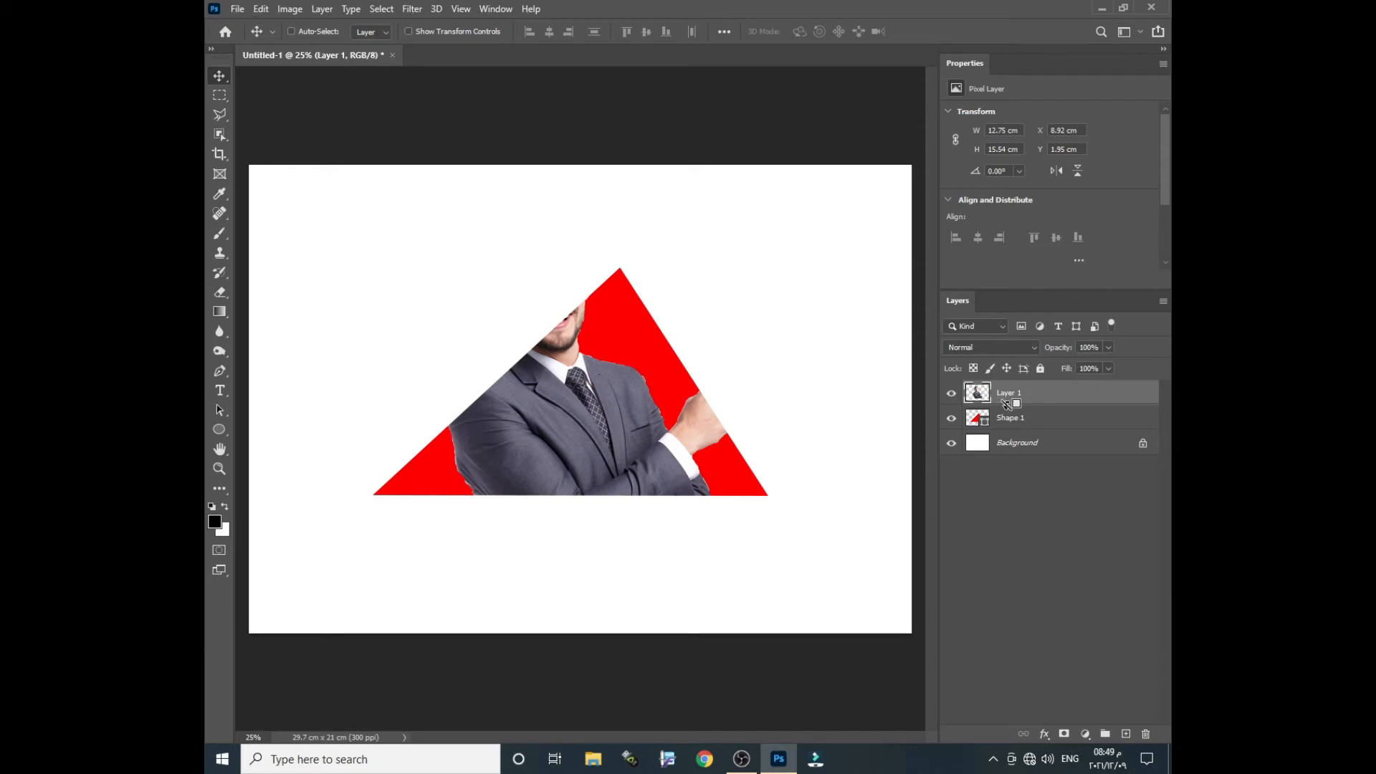
alt+click(1007, 403)
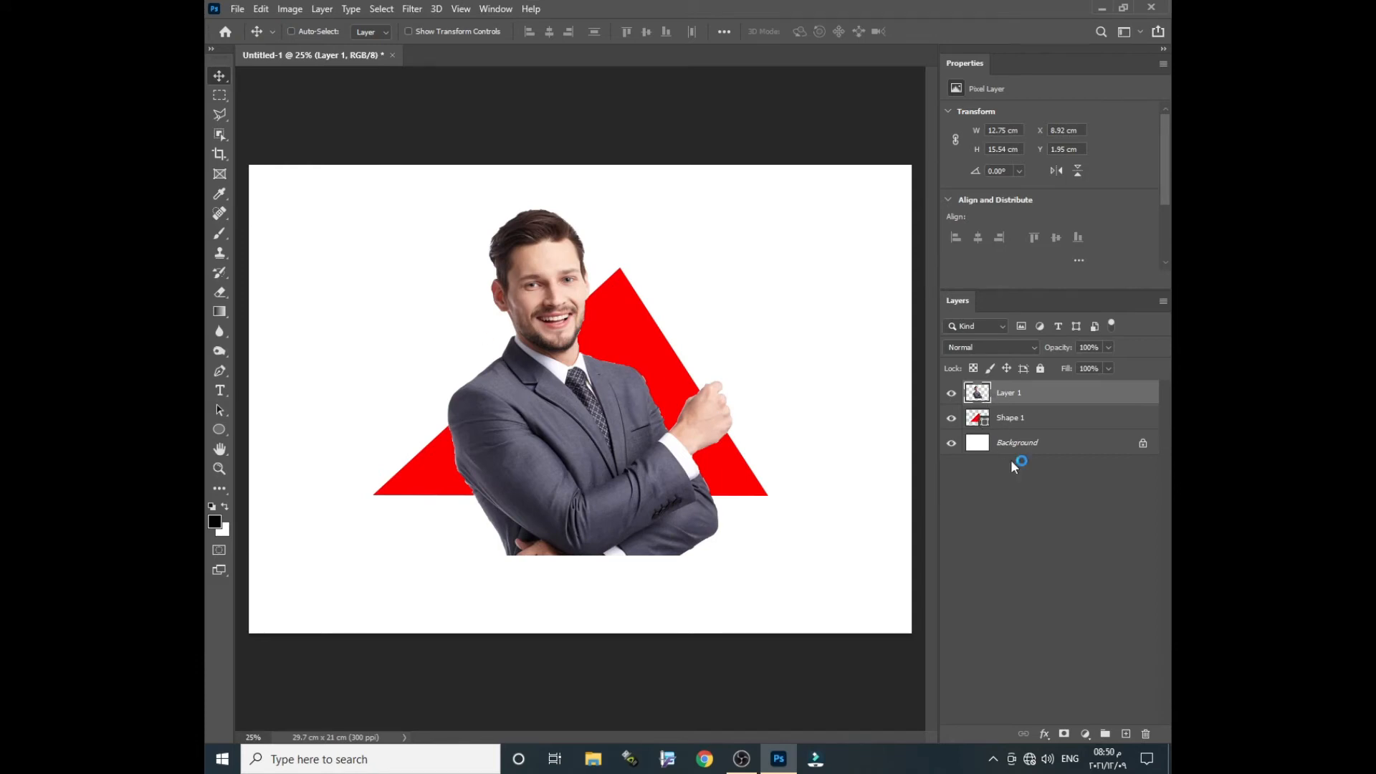
key(ctrl+alt+g)
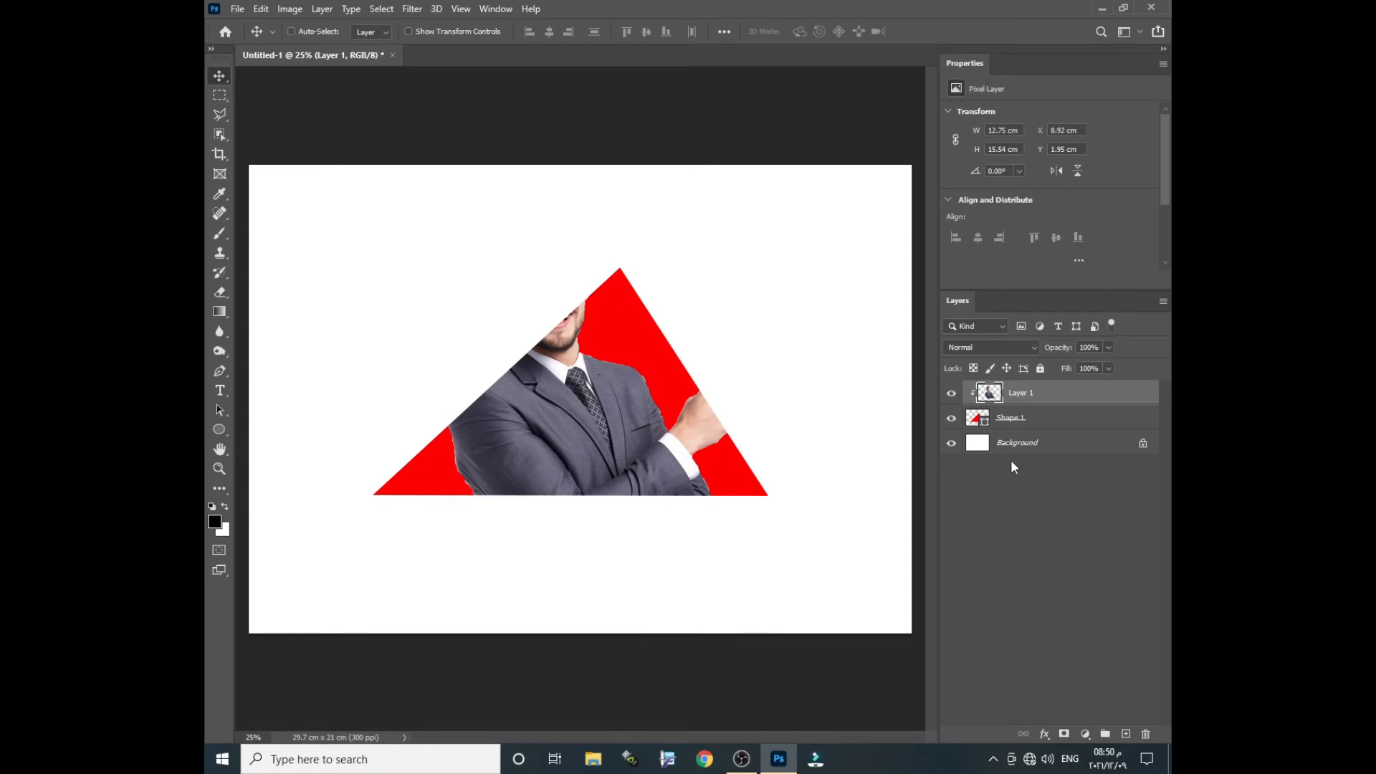
key(ctrl+alt+g)
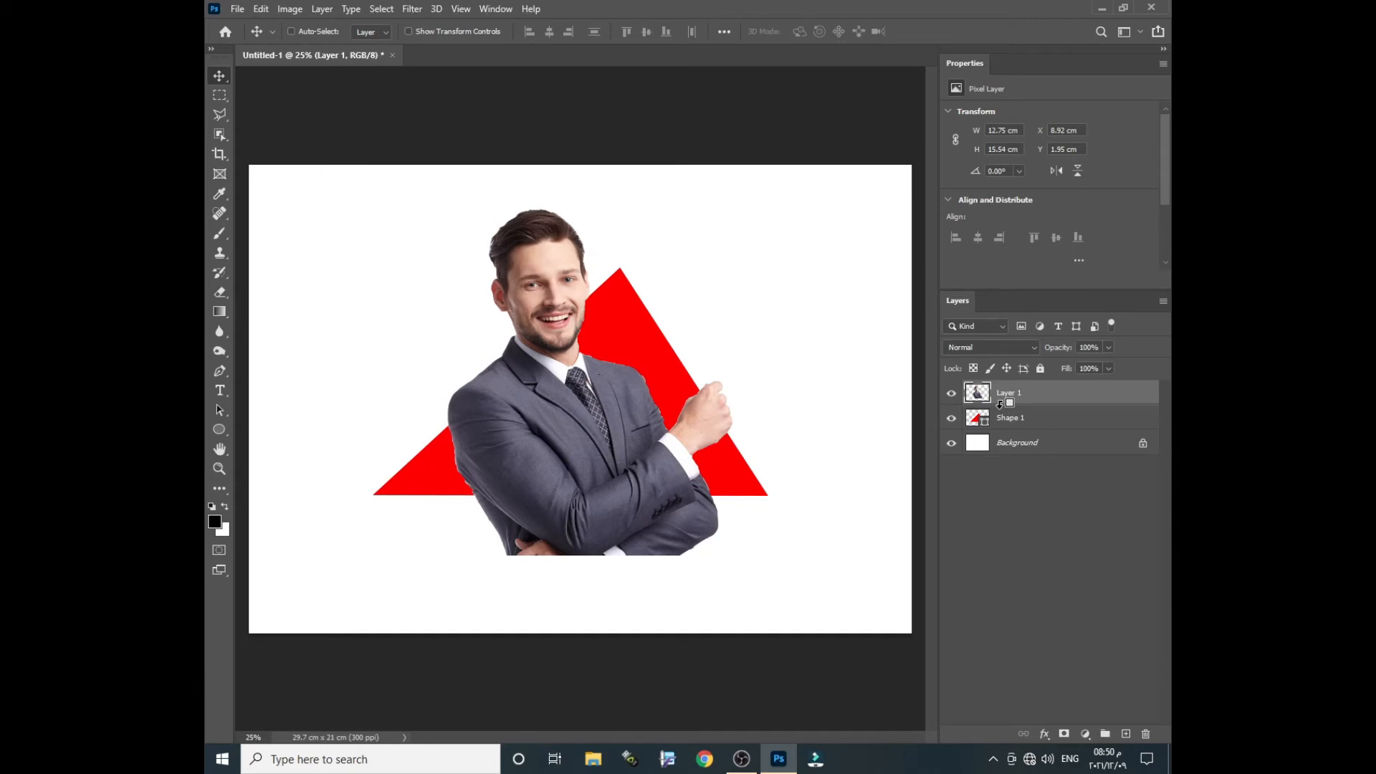
alt+click(1001, 404)
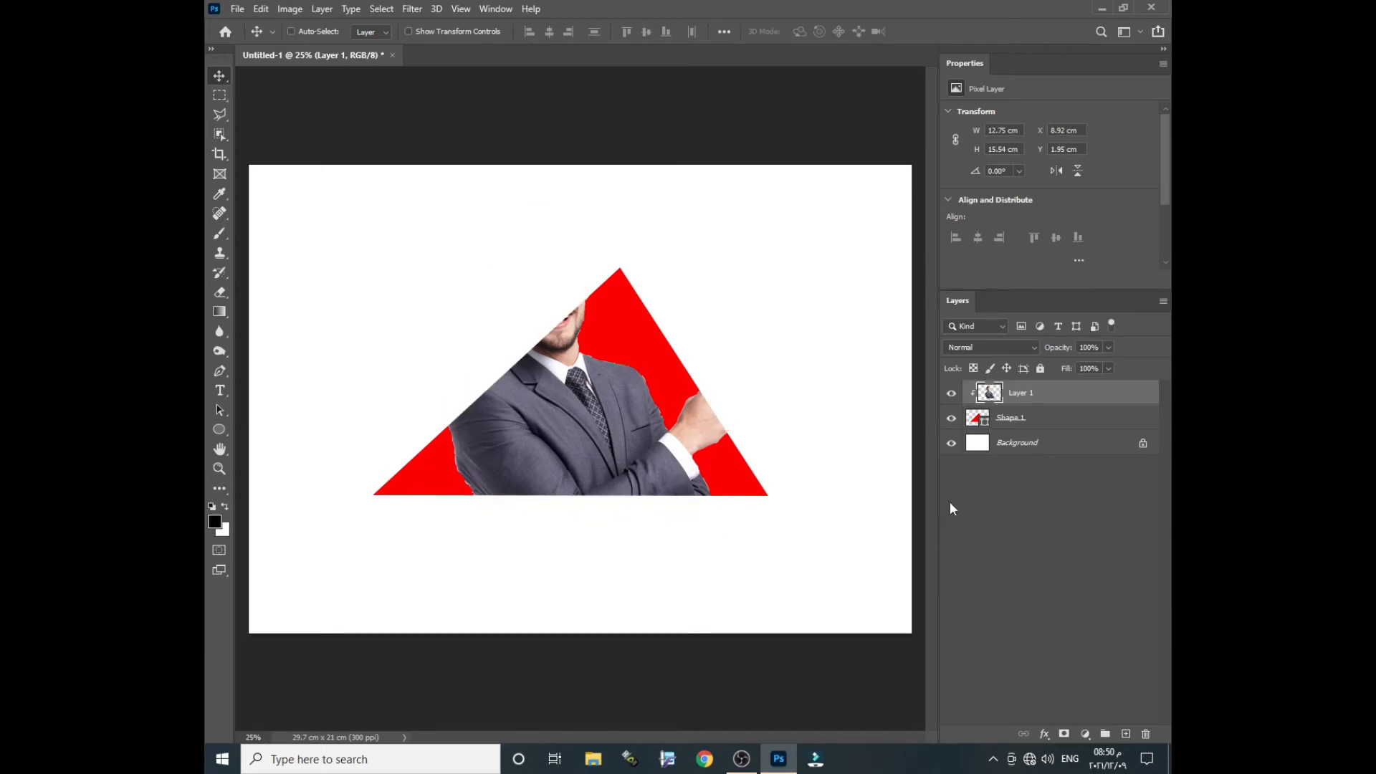
key(ctrl+alt+g)
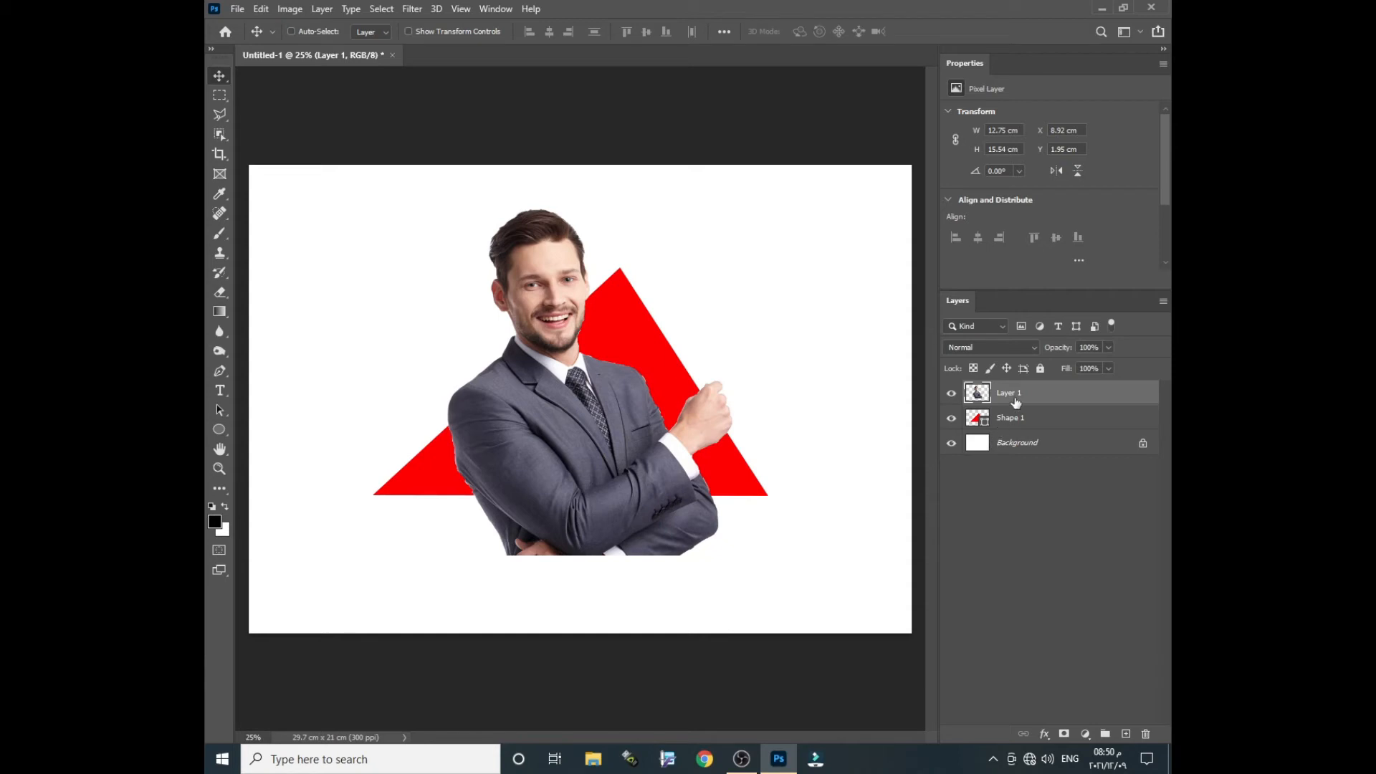
Step: Load the triangle's outline as a selection and add it as a layer mask on the man's layer
key(ctrl)
ctrl+click(976, 419)
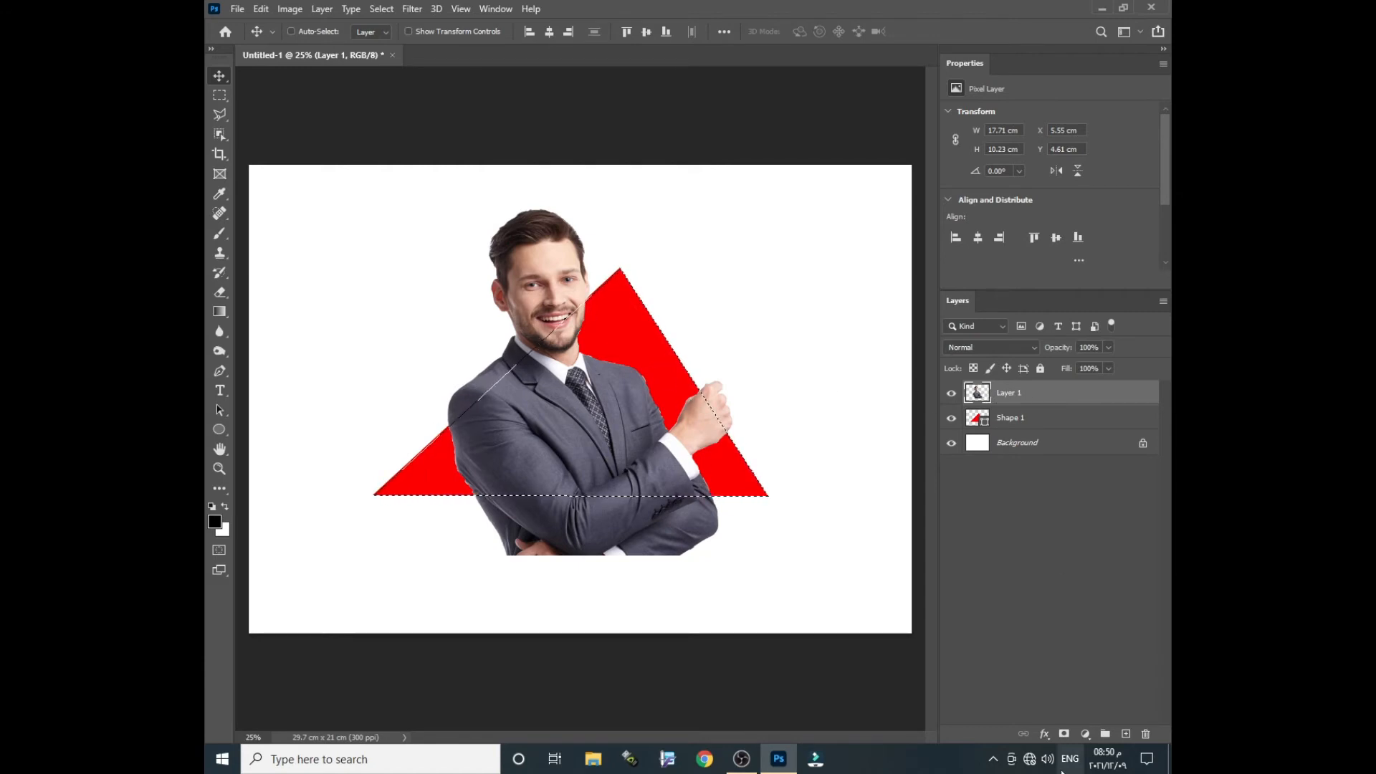
click(1064, 734)
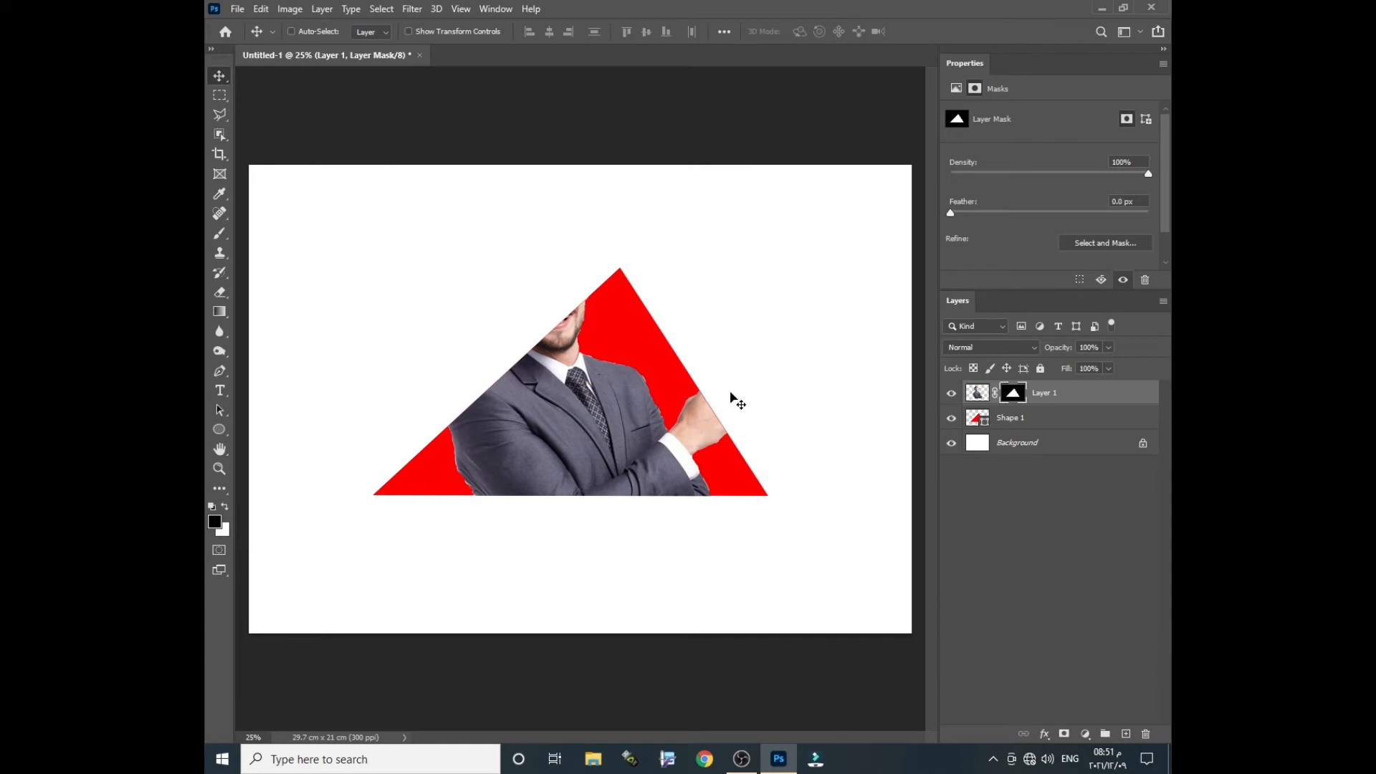
Step: Paint white on the layer mask with a 417 px brush to reveal the man's head and fist, undoing the stroke below the triangle
click(219, 237)
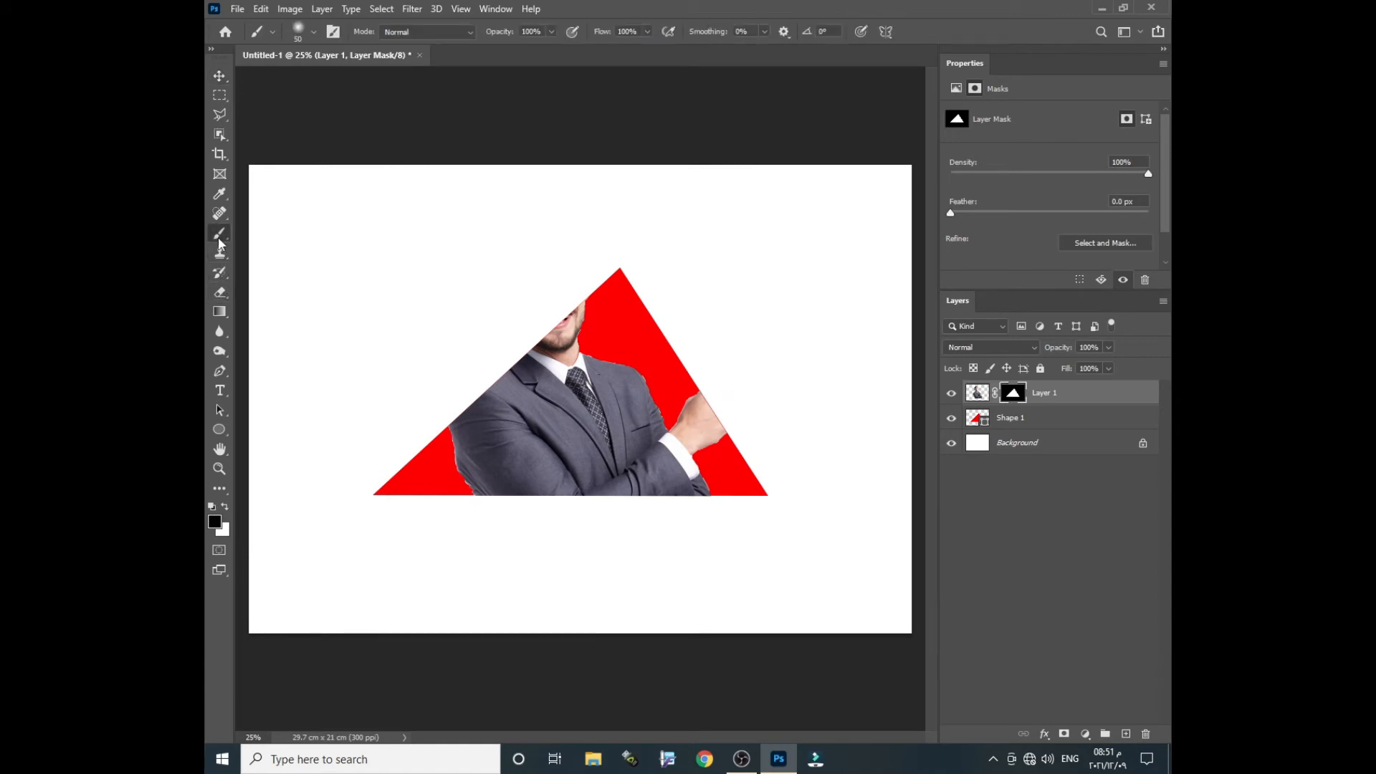
click(225, 507)
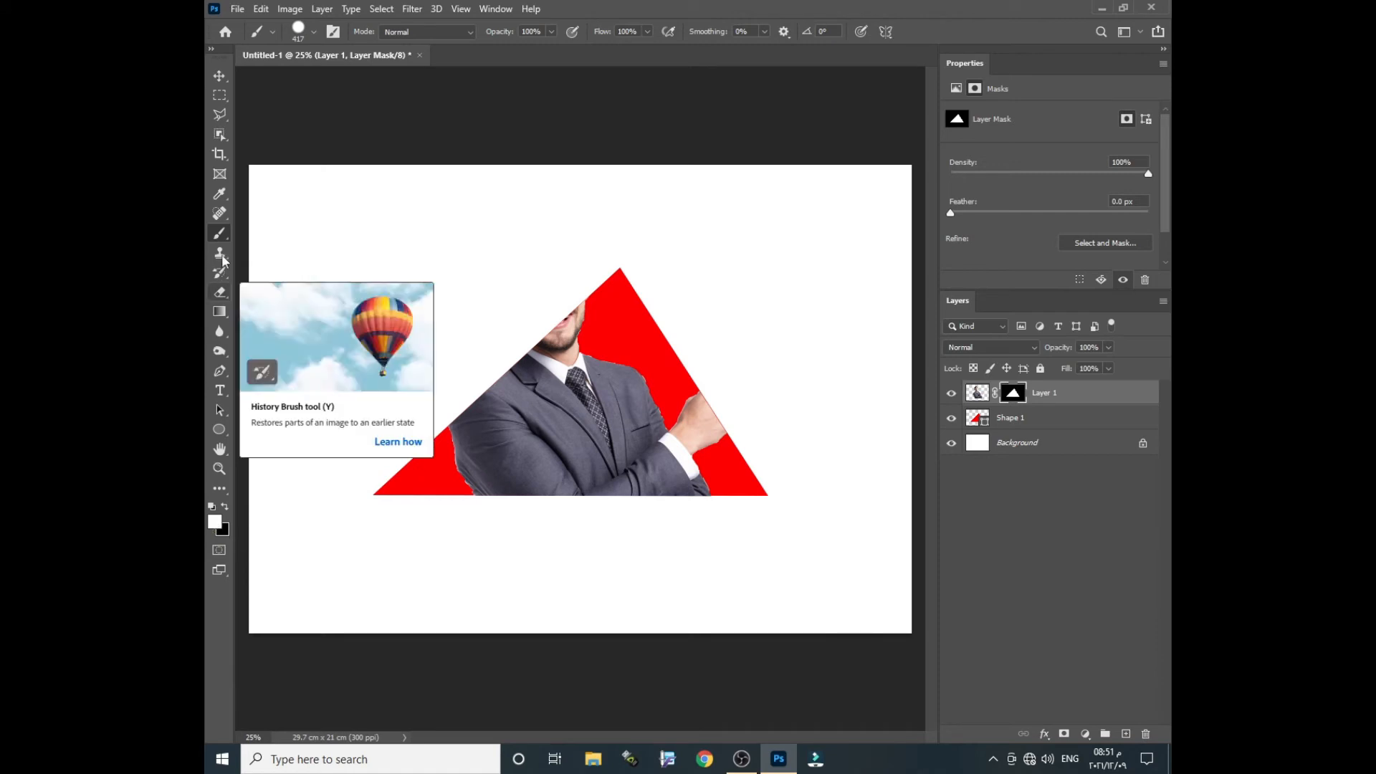
mouse_move(562, 246)
mouse_down()
mouse_move(491, 333)
mouse_move(587, 273)
mouse_move(431, 407)
mouse_move(562, 199)
mouse_move(492, 230)
mouse_up()
mouse_move(738, 383)
mouse_down()
mouse_move(728, 408)
mouse_move(713, 399)
mouse_up()
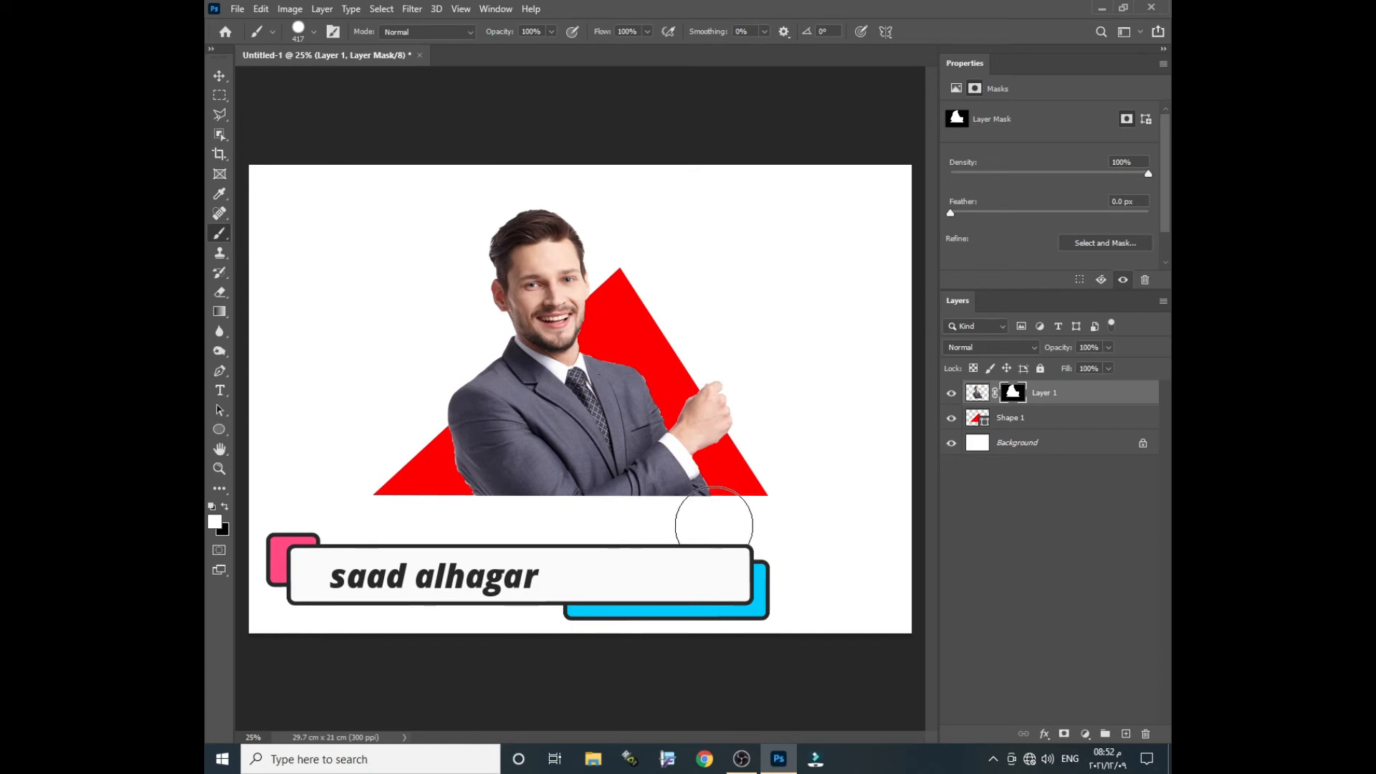
drag(712, 522, 415, 507)
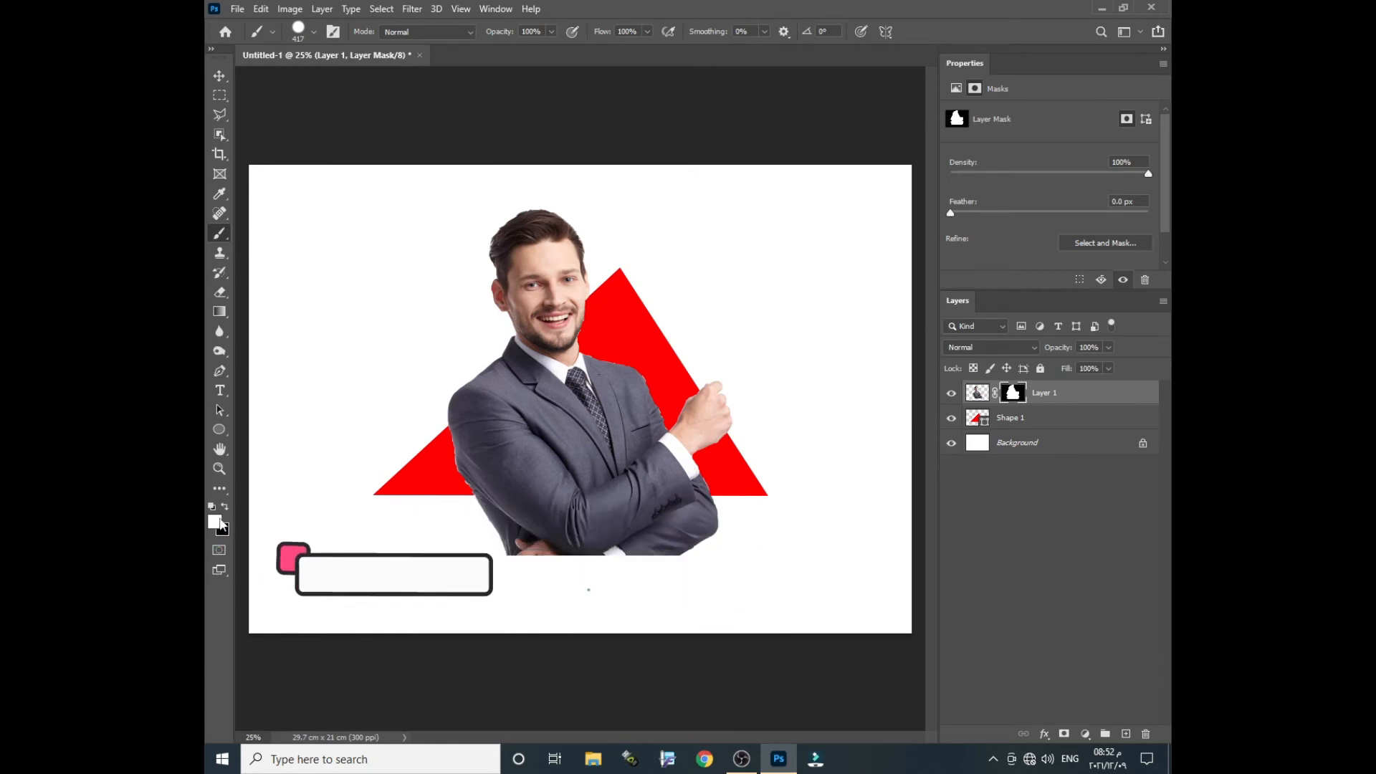
key(ctrl+z)
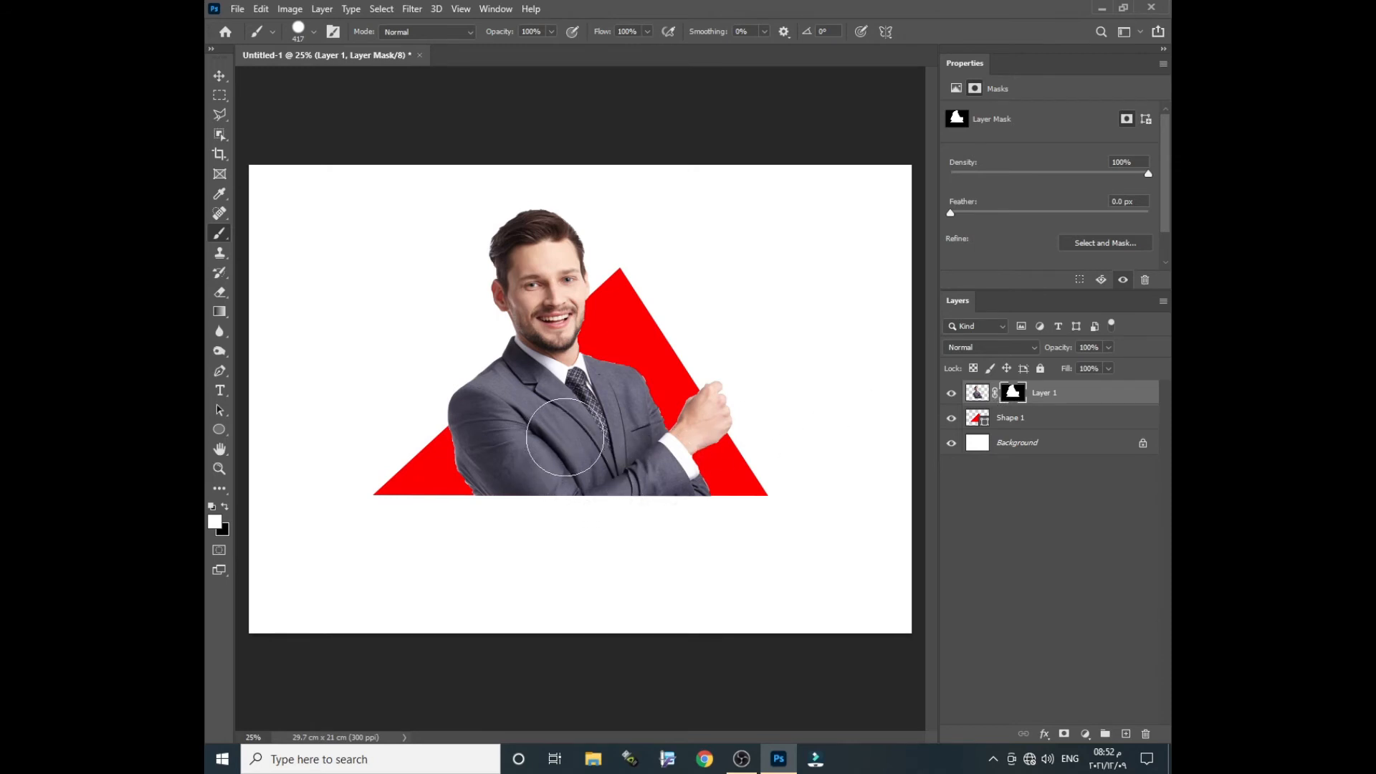
Step: Close the masked triangle document without saving
click(419, 55)
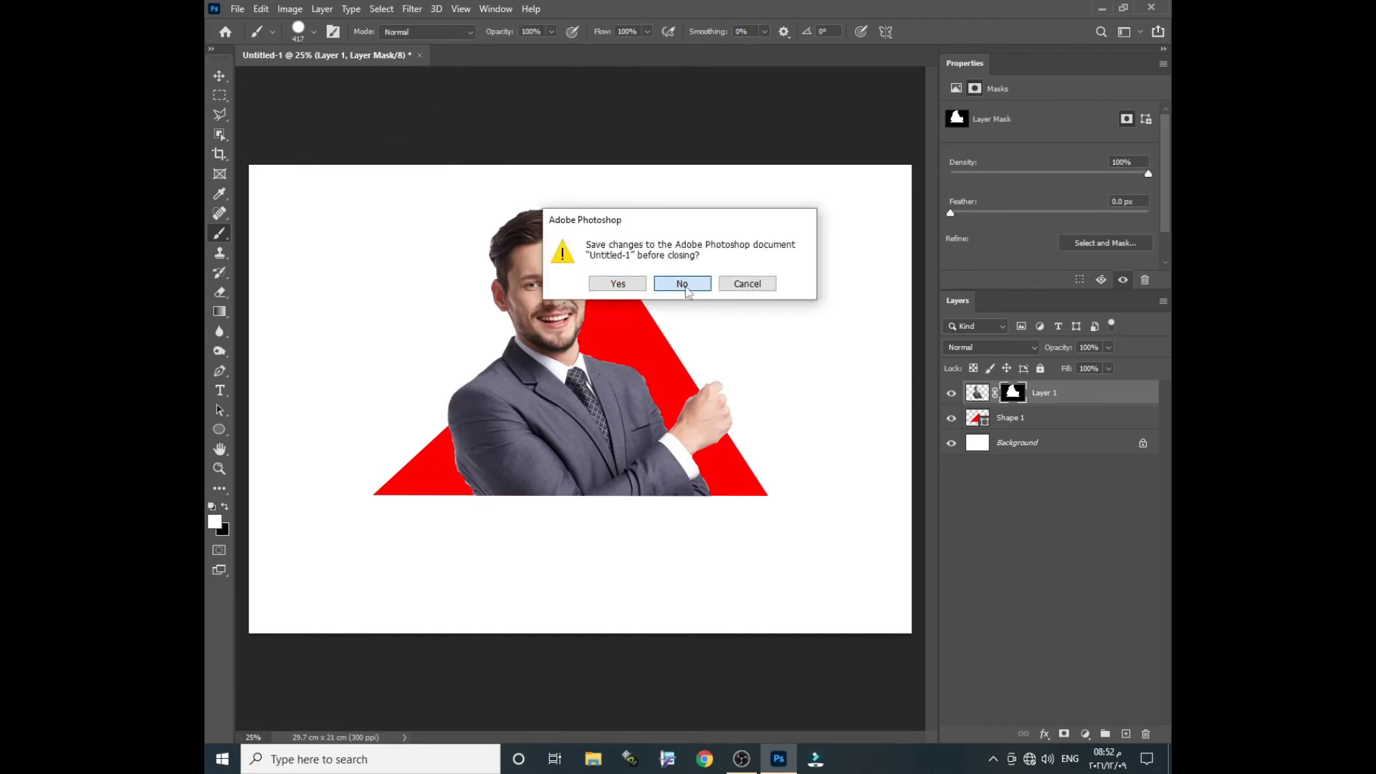
click(682, 284)
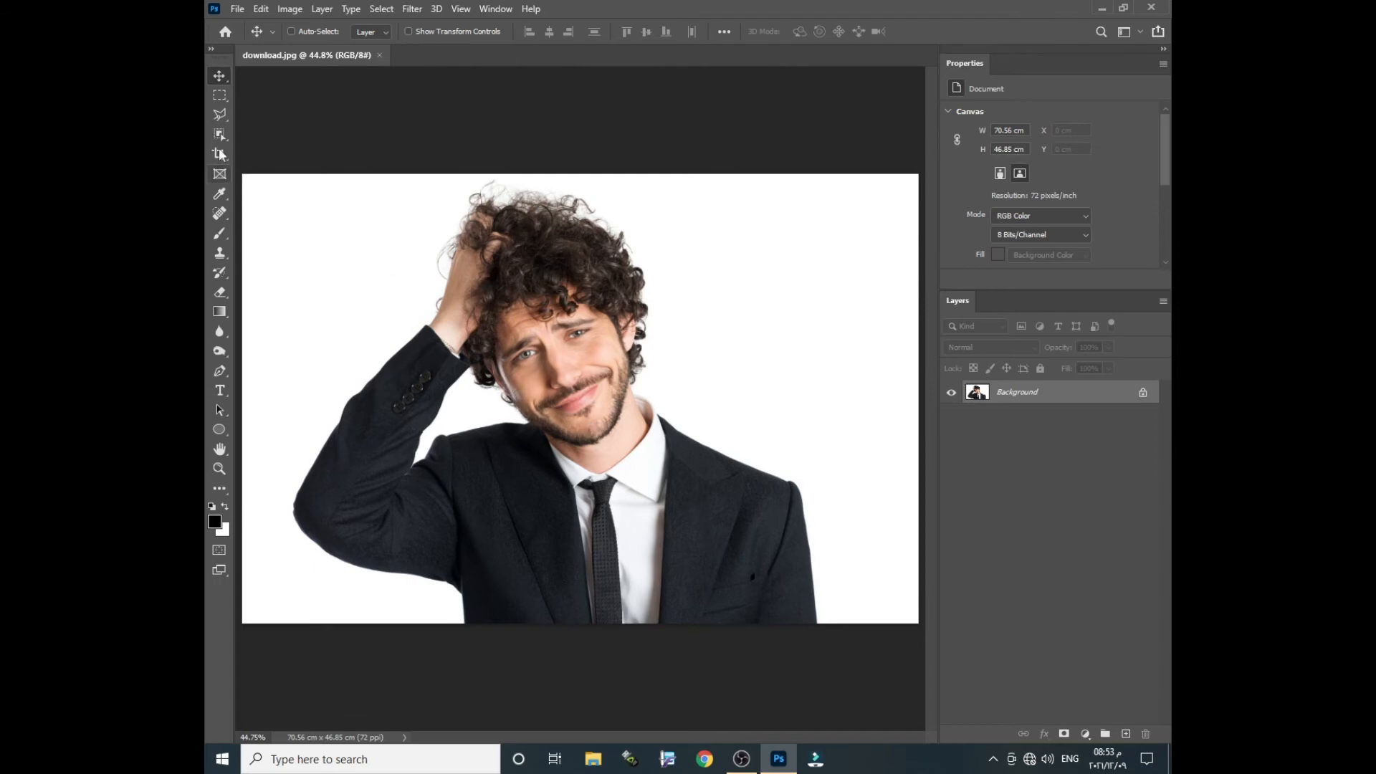
Step: Select the curly-haired man in download.jpg automatically with the Object Selection tool's Select Subject command
drag(219, 134, 354, 135)
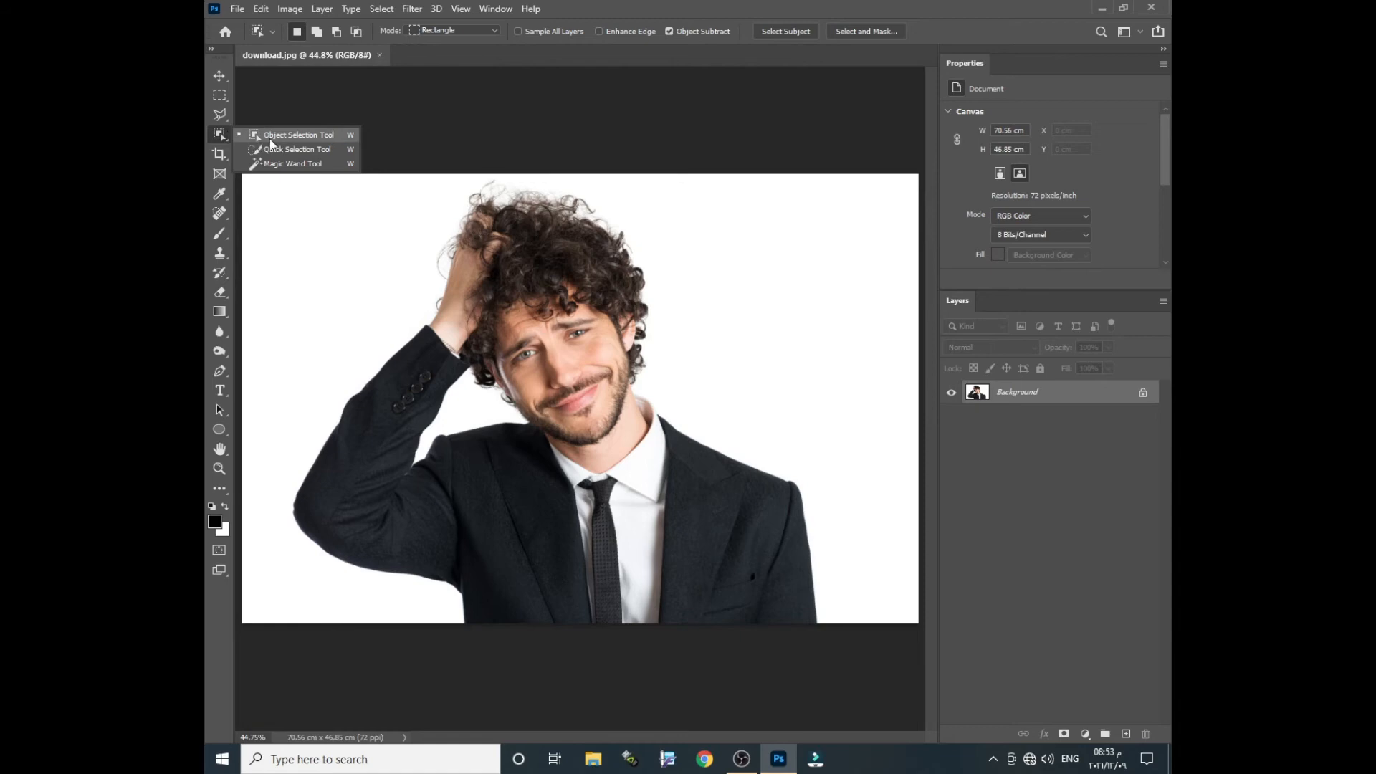
click(329, 136)
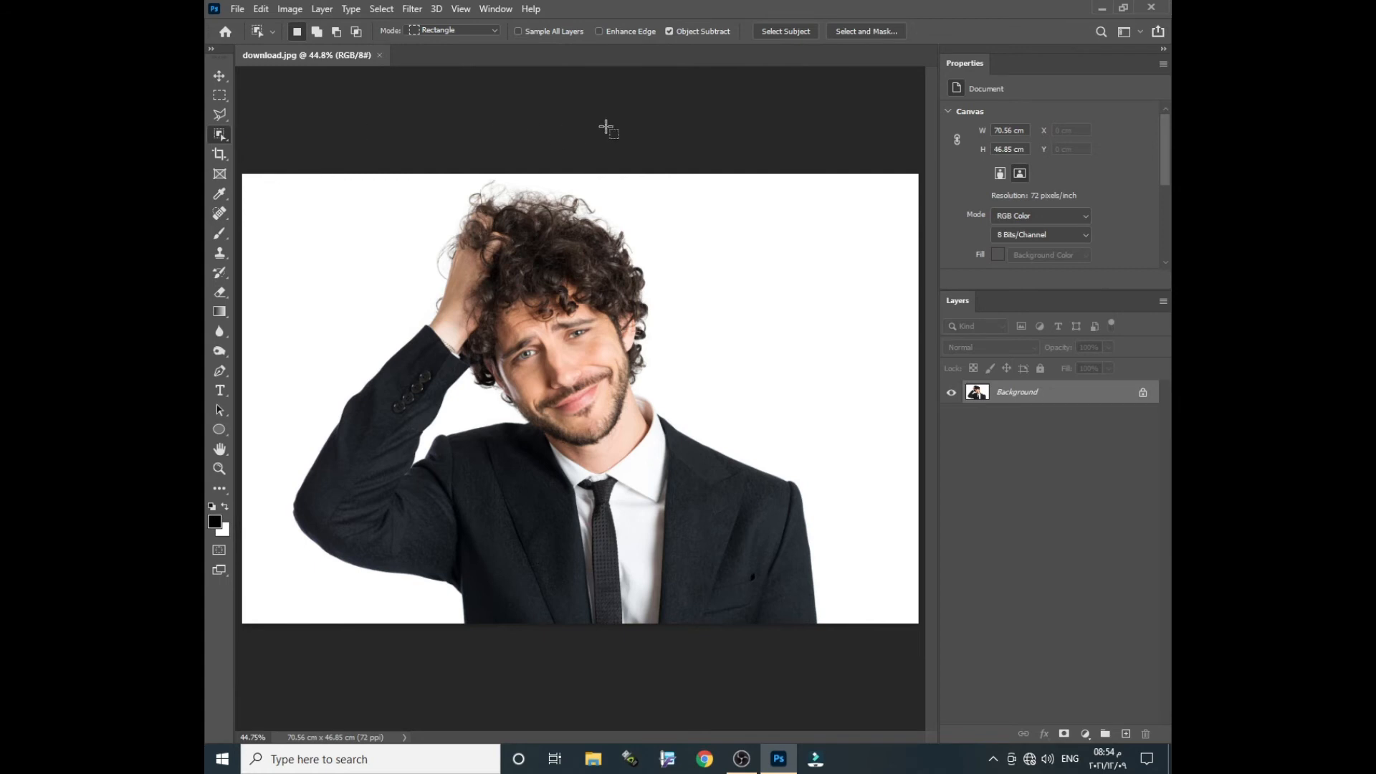
click(787, 33)
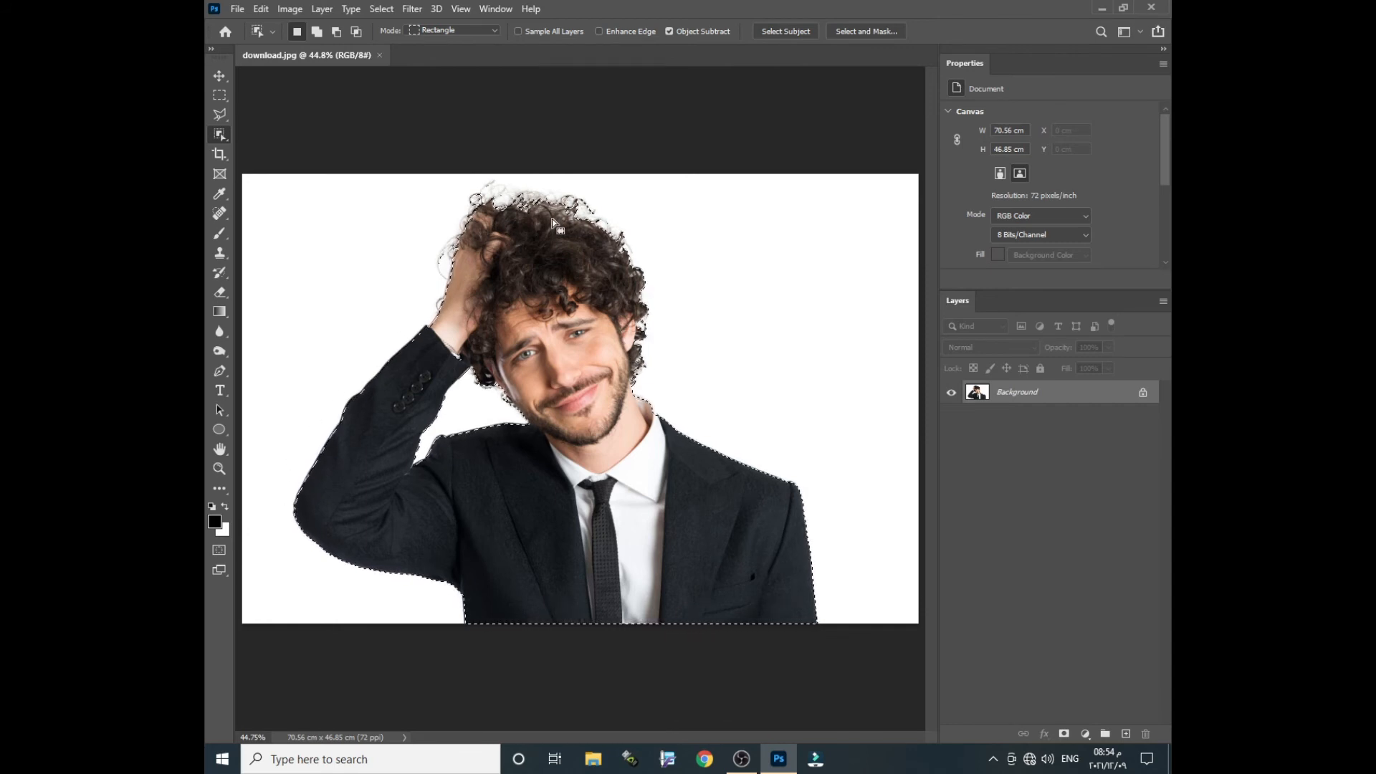
Step: Examine the selection edge at 200% around the man's hair, raised hand, neck and collar
key(ctrl+1)
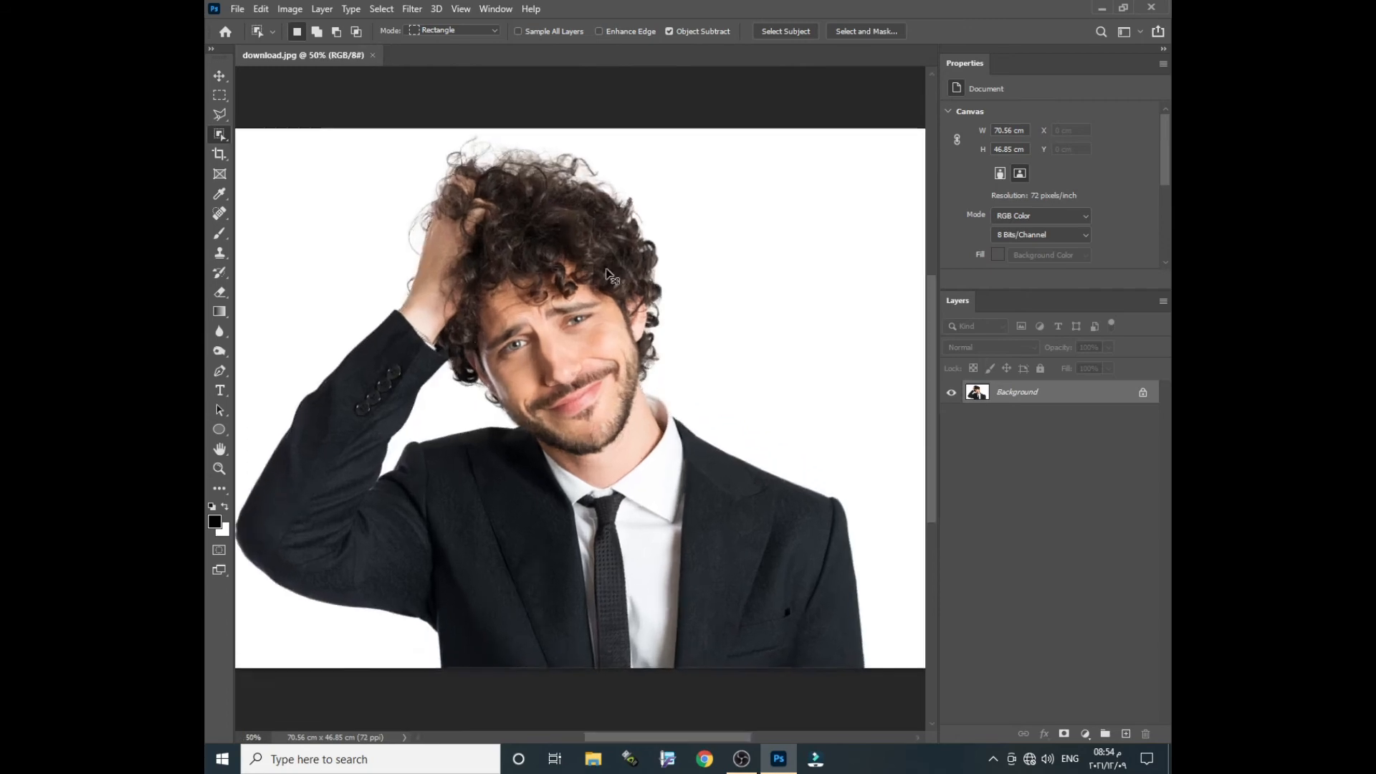
key(ctrl+plus)
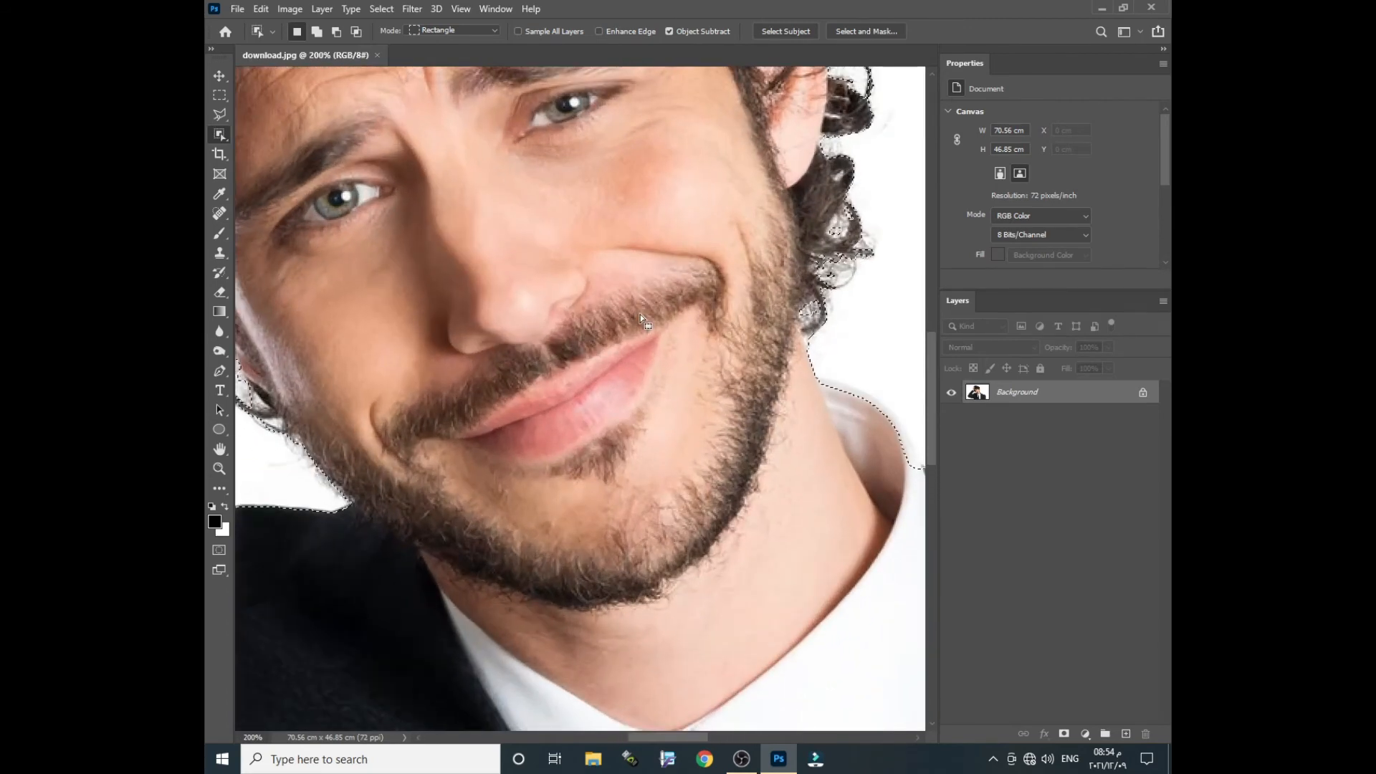
drag(639, 314, 625, 488)
drag(679, 230, 722, 461)
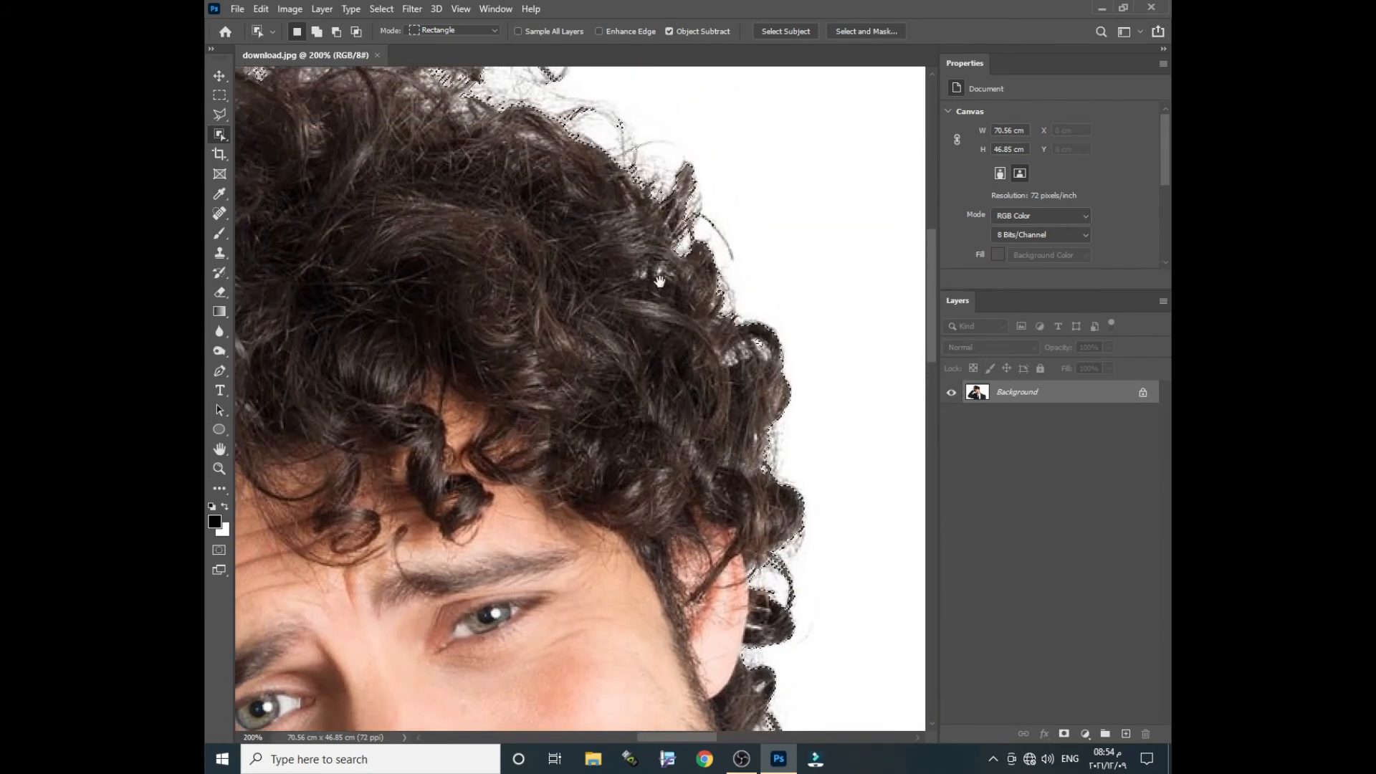
drag(658, 281, 738, 446)
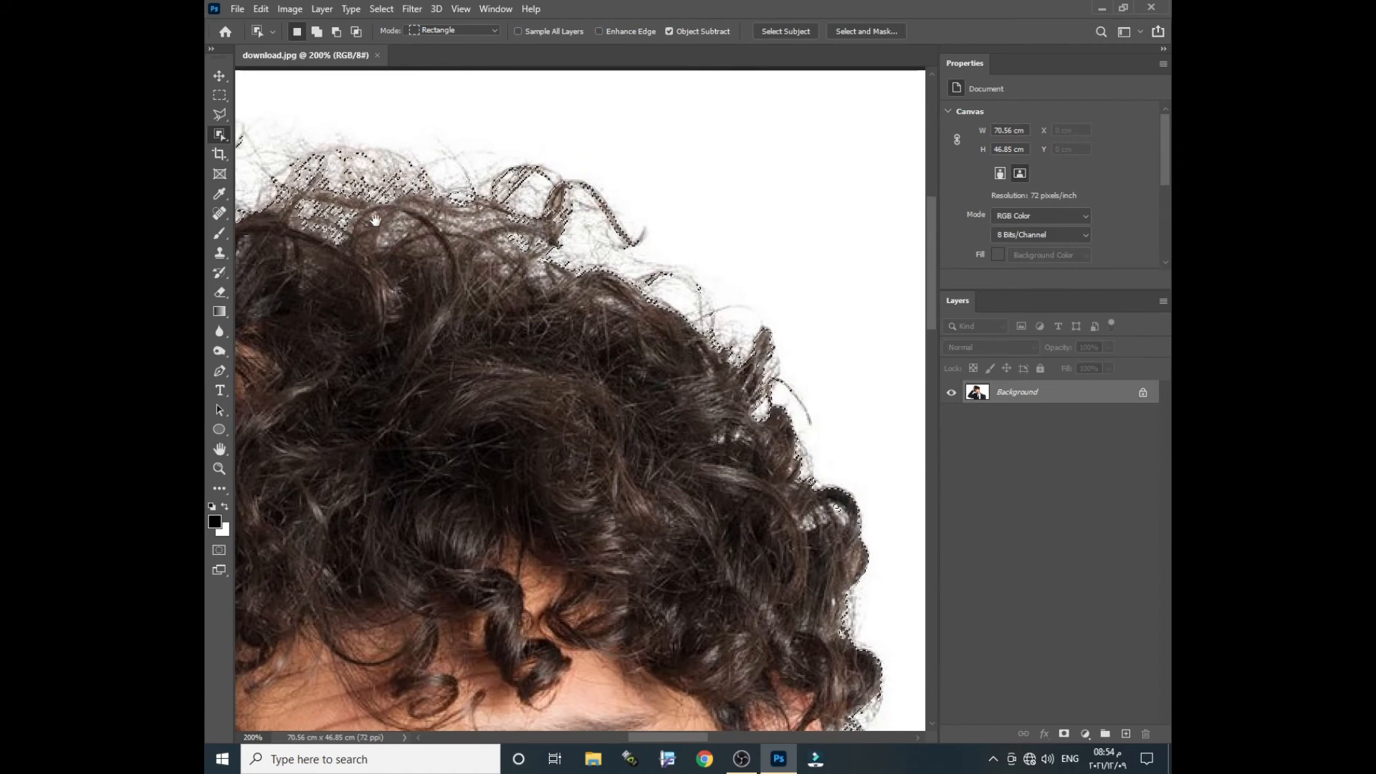
drag(359, 171, 725, 165)
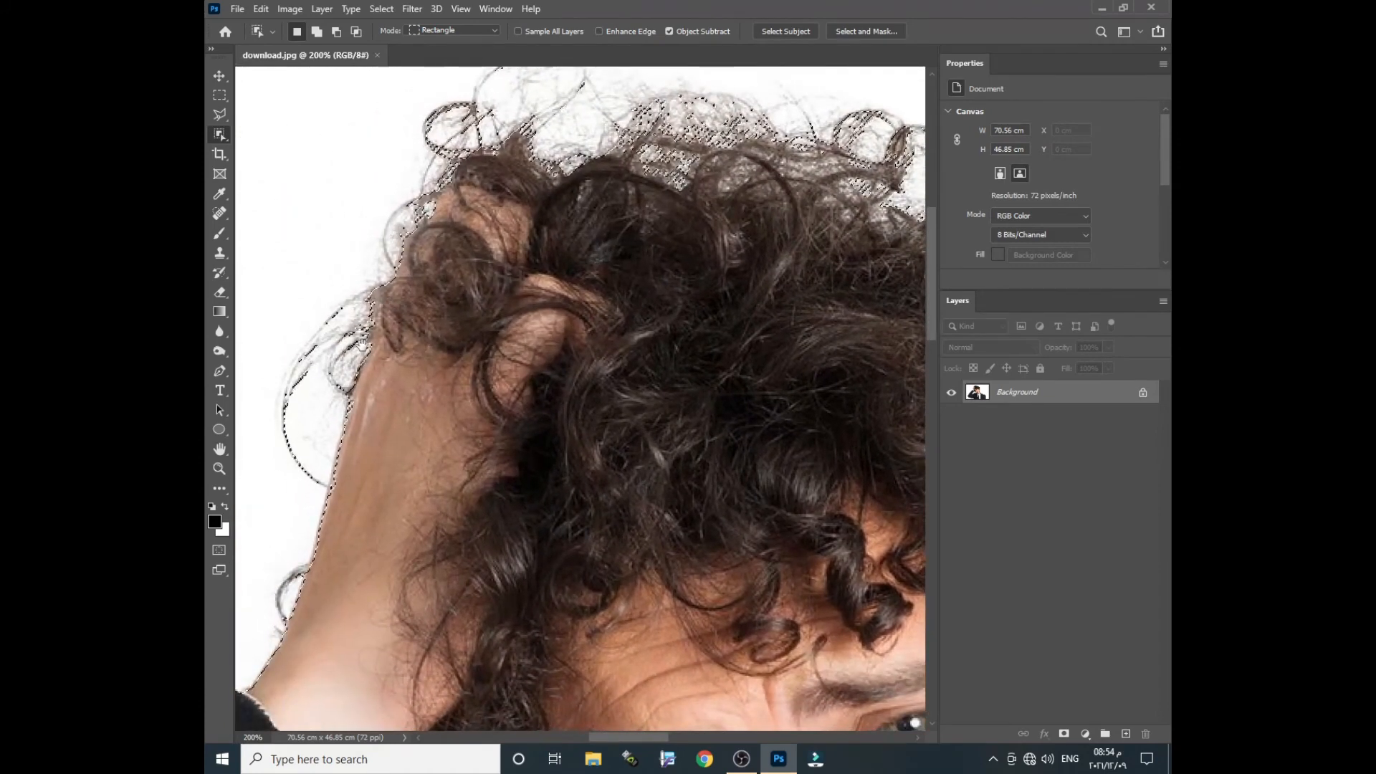
drag(370, 341, 438, 252)
drag(469, 477, 479, 172)
drag(602, 598, 607, 379)
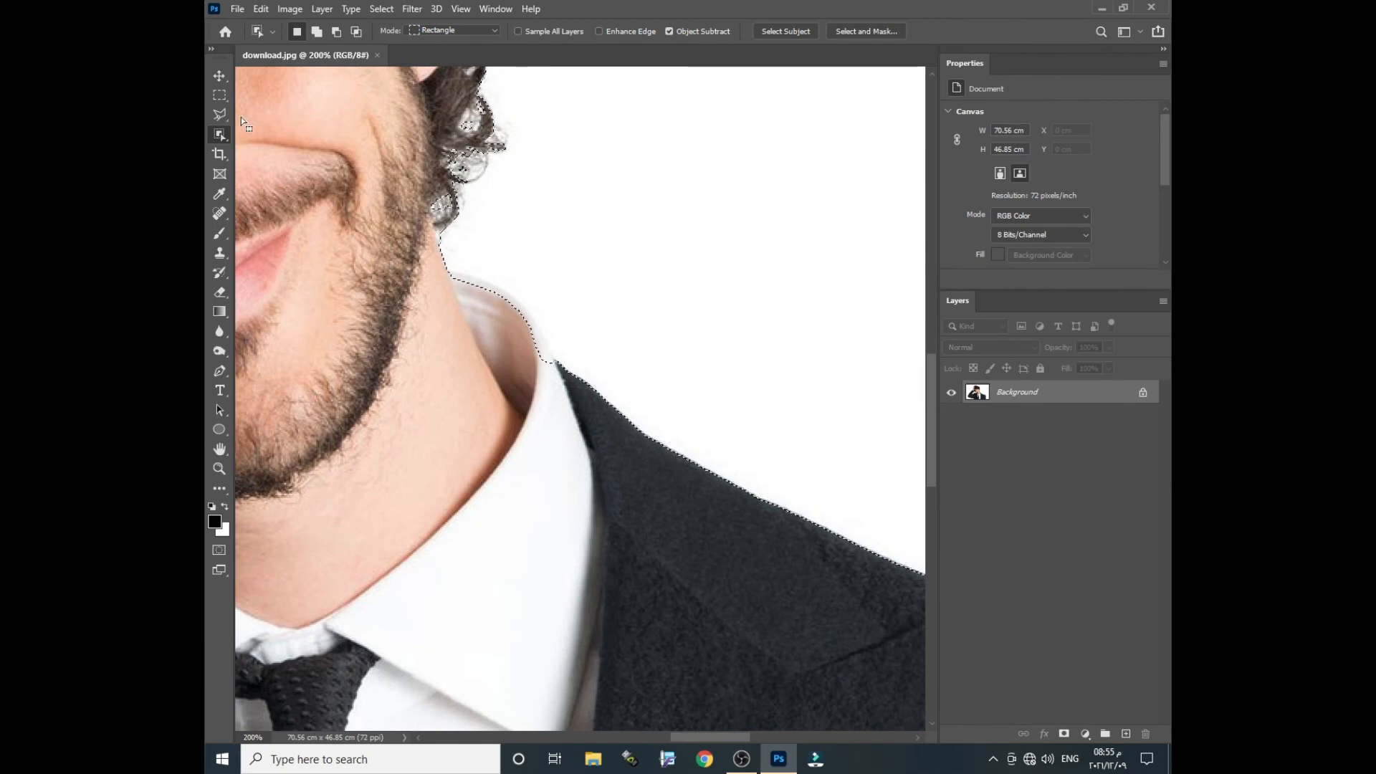
Step: Add the missed outer edge of the shirt collar to the selection with the Polygonal Lasso tool
right_click(222, 113)
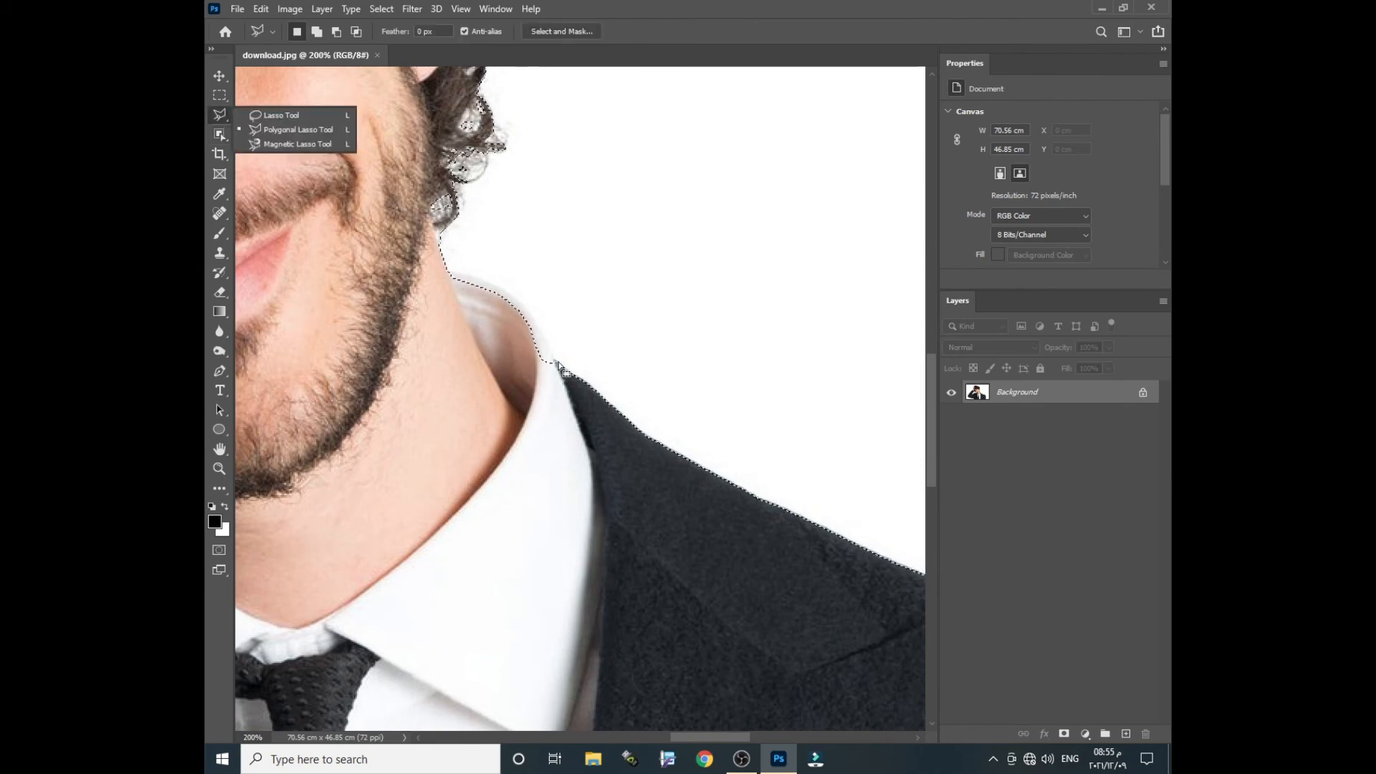
click(309, 127)
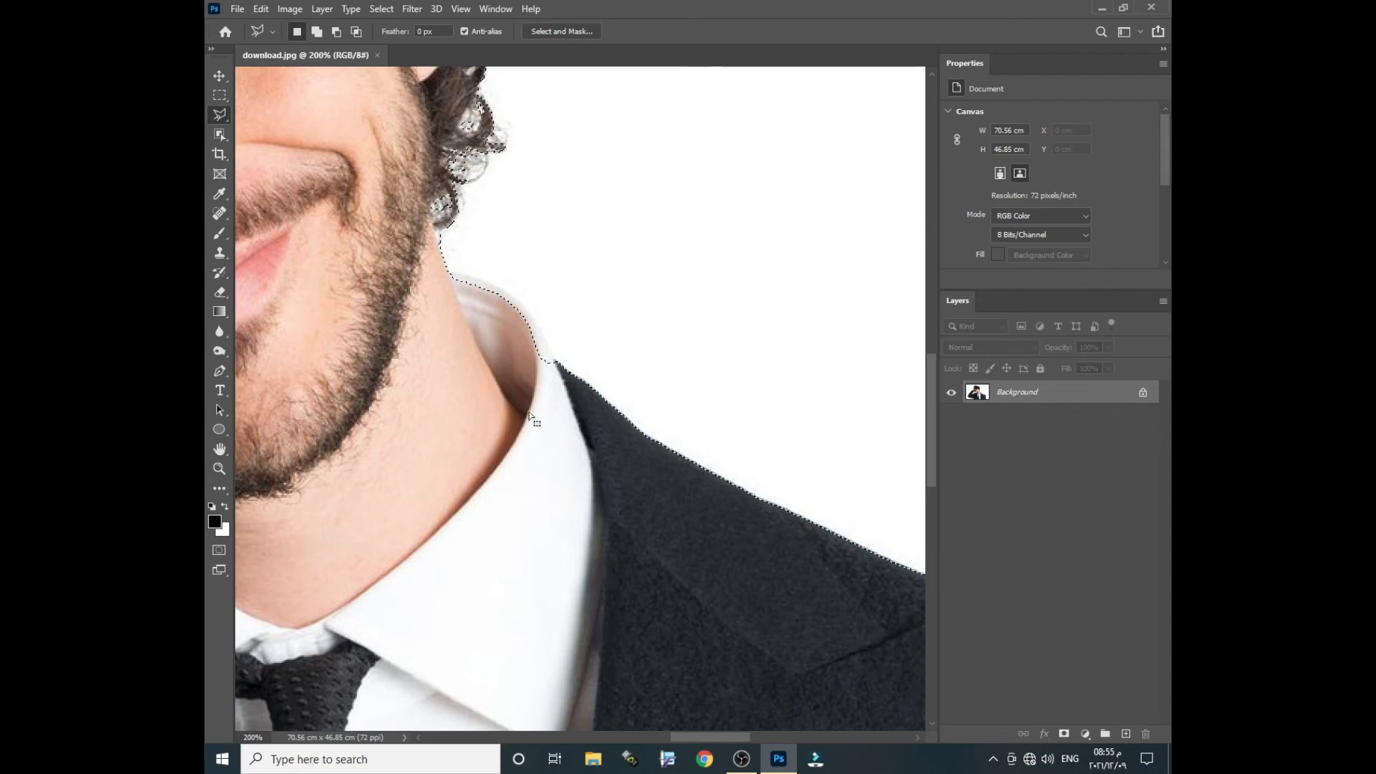
click(552, 375)
click(538, 314)
click(509, 289)
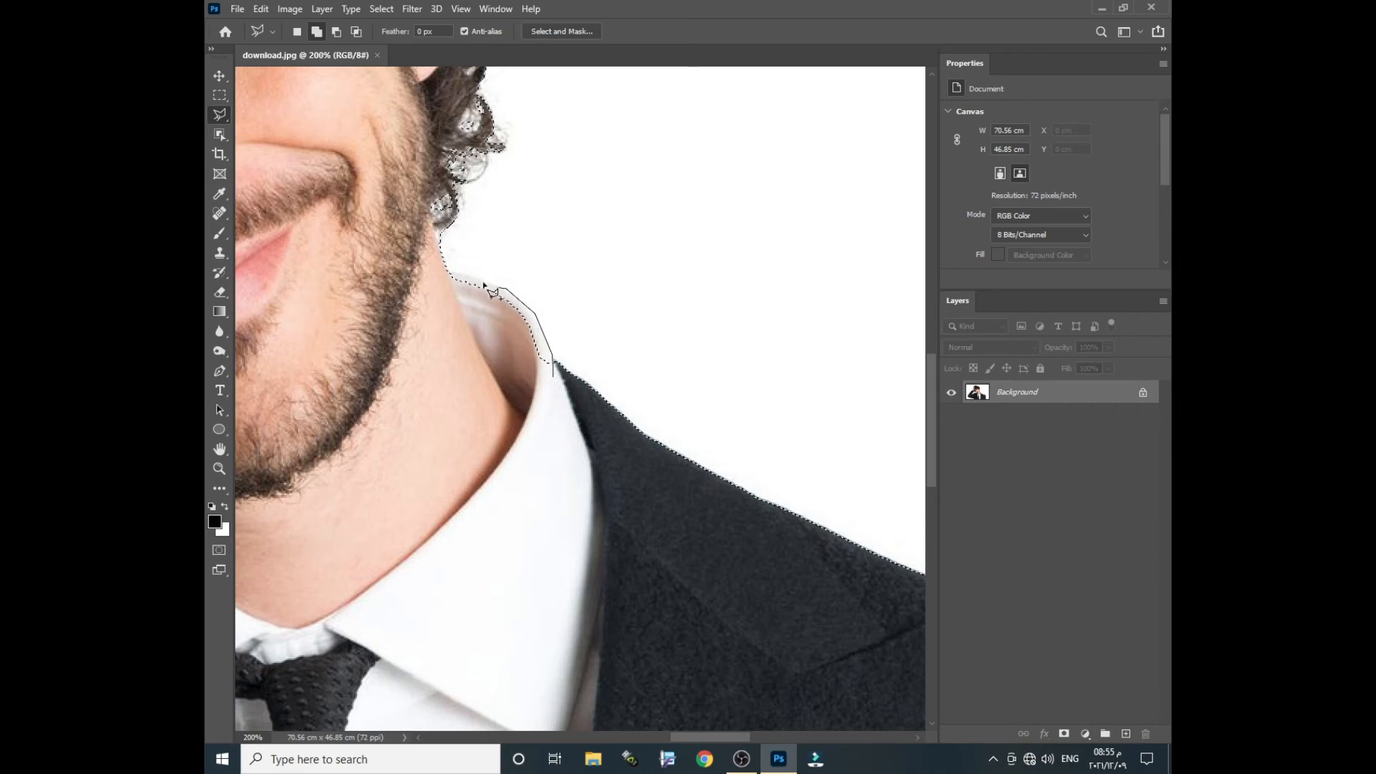
click(427, 269)
click(449, 368)
double_click(518, 388)
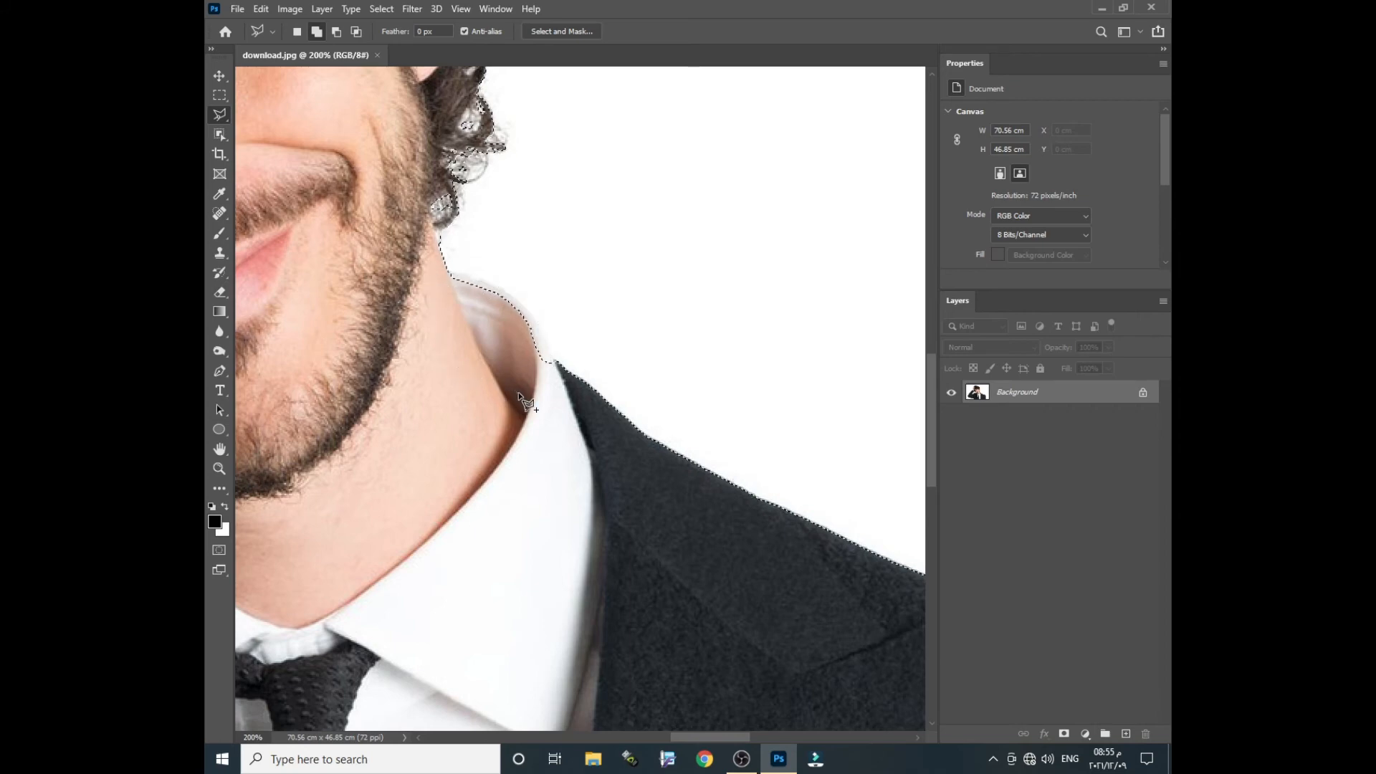
Step: Add the missed white shirt cuff at the raised wrist to the selection with the Polygonal Lasso tool
drag(406, 359, 795, 377)
drag(276, 387, 789, 384)
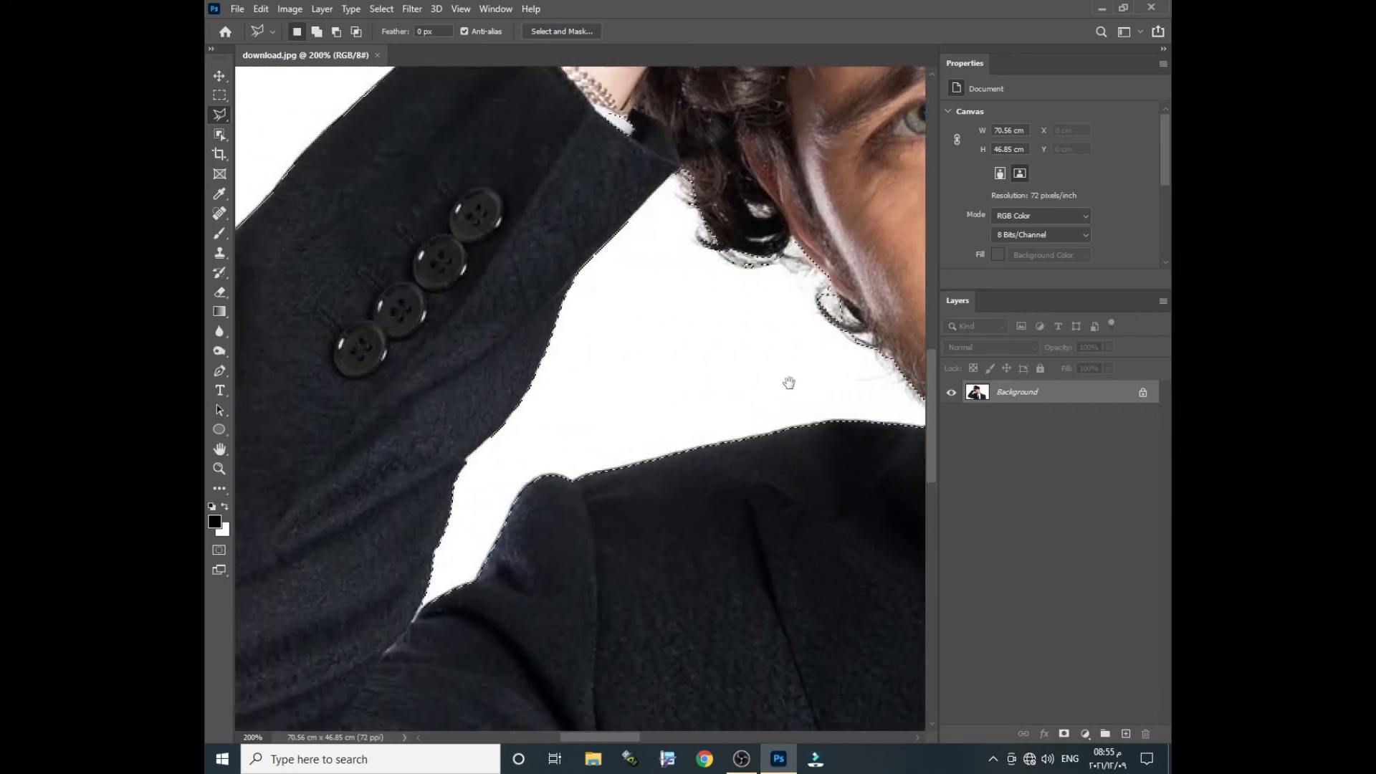
drag(586, 314, 572, 433)
shift+click(647, 246)
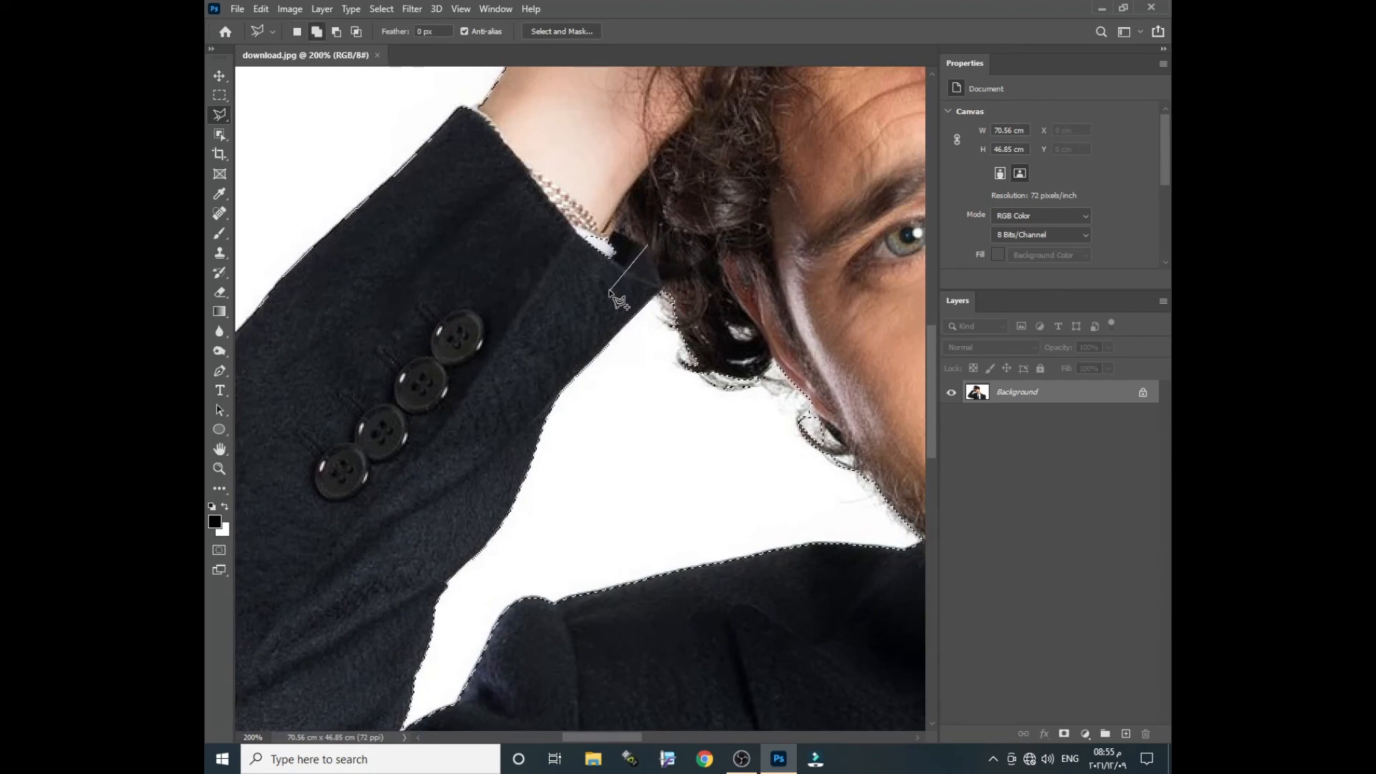
click(606, 291)
click(527, 233)
key(Escape)
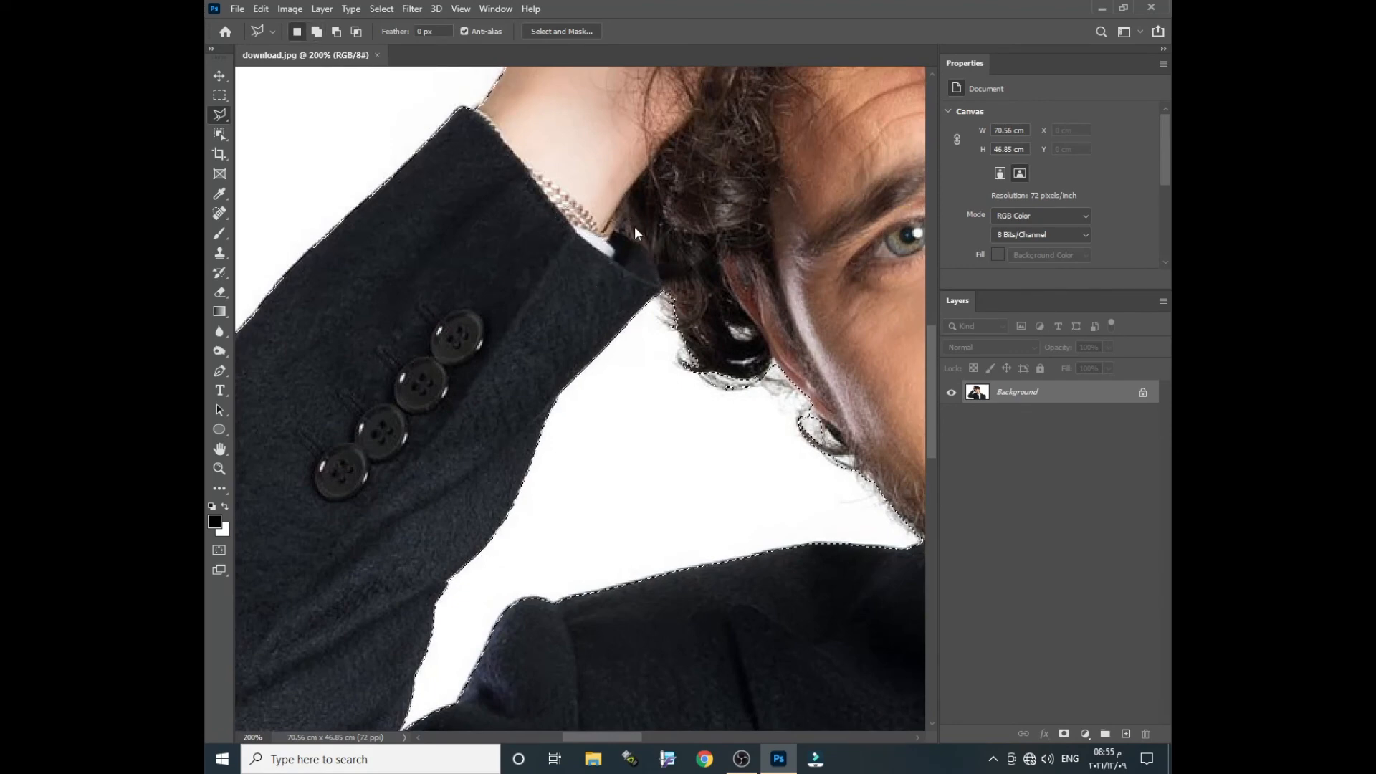
Step: Open the man's selection in Select and Mask and preview it in Overlay view with the red overlay at 61% opacity
key(ctrl+minus)
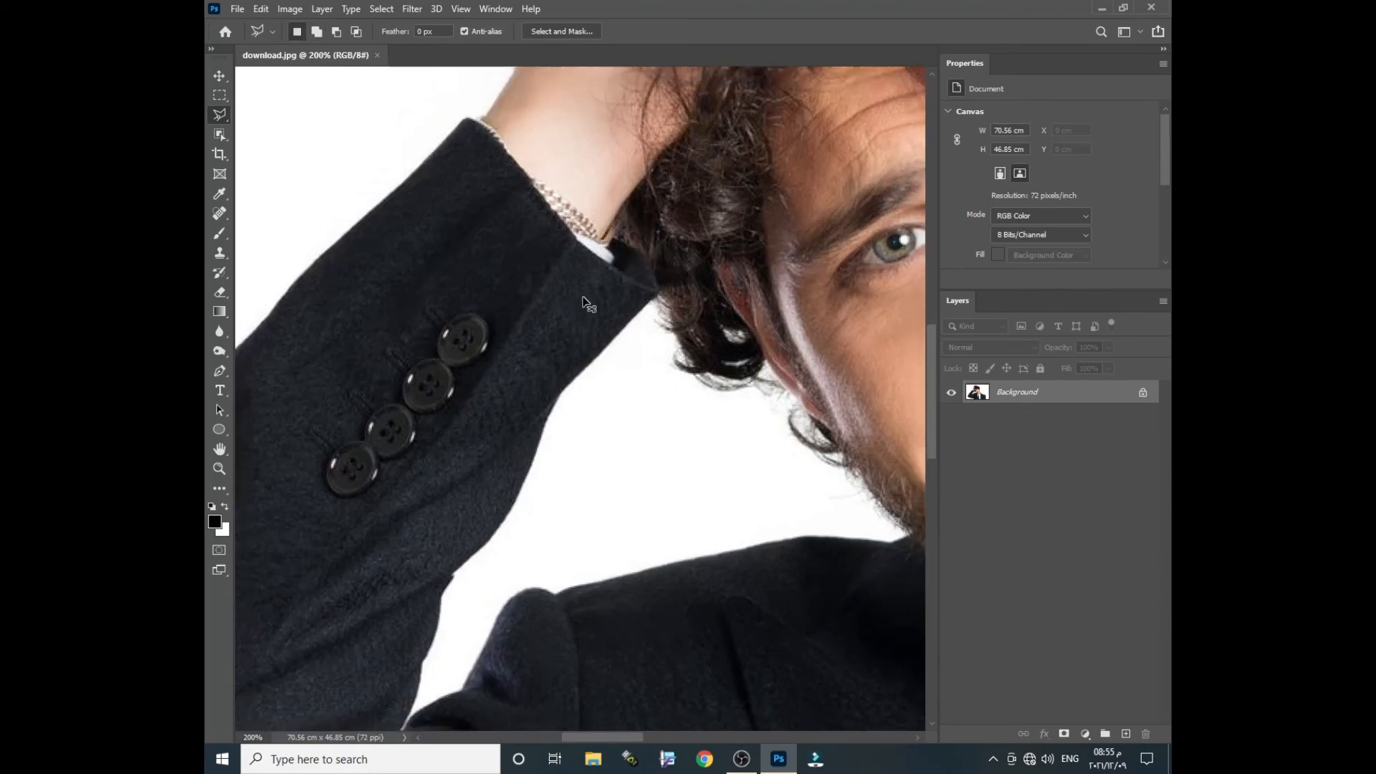
drag(661, 286, 550, 527)
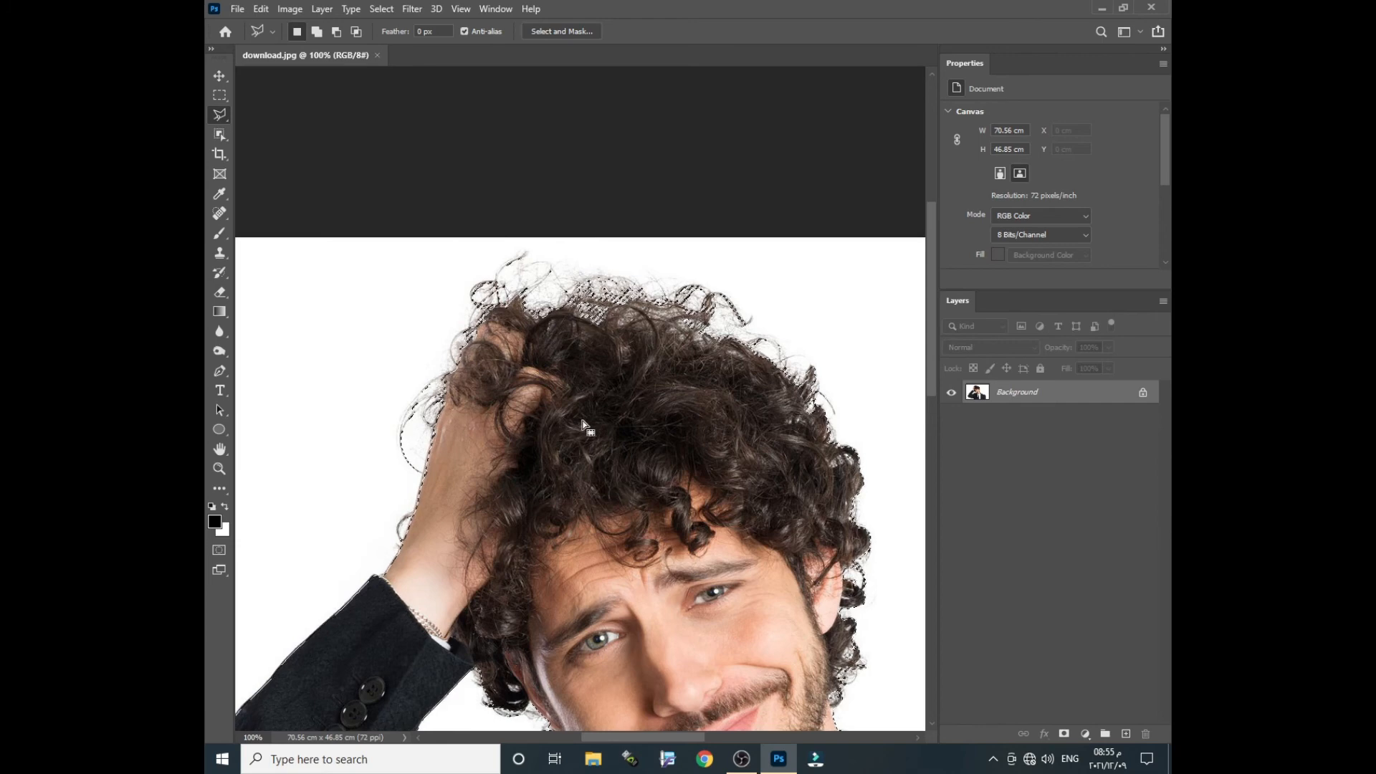
right_click(547, 411)
click(568, 421)
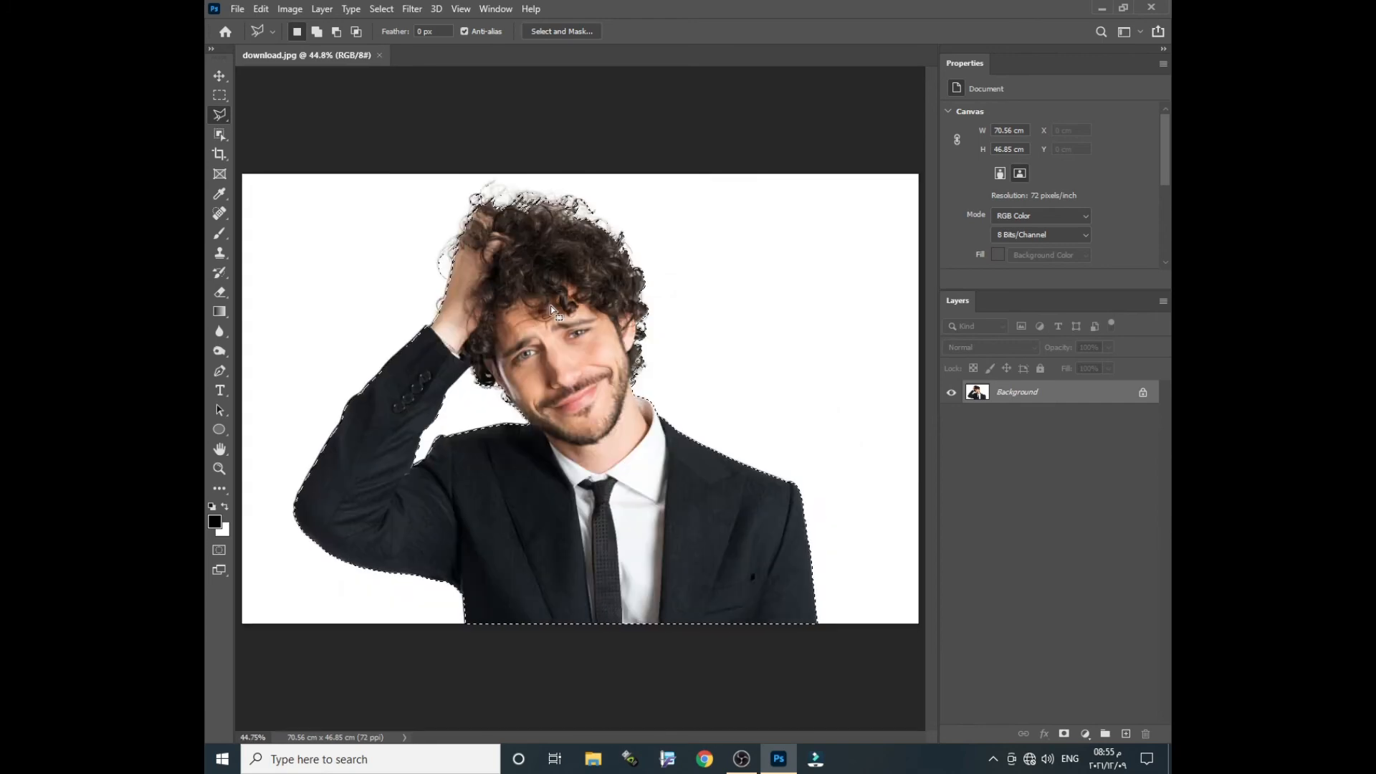
click(564, 31)
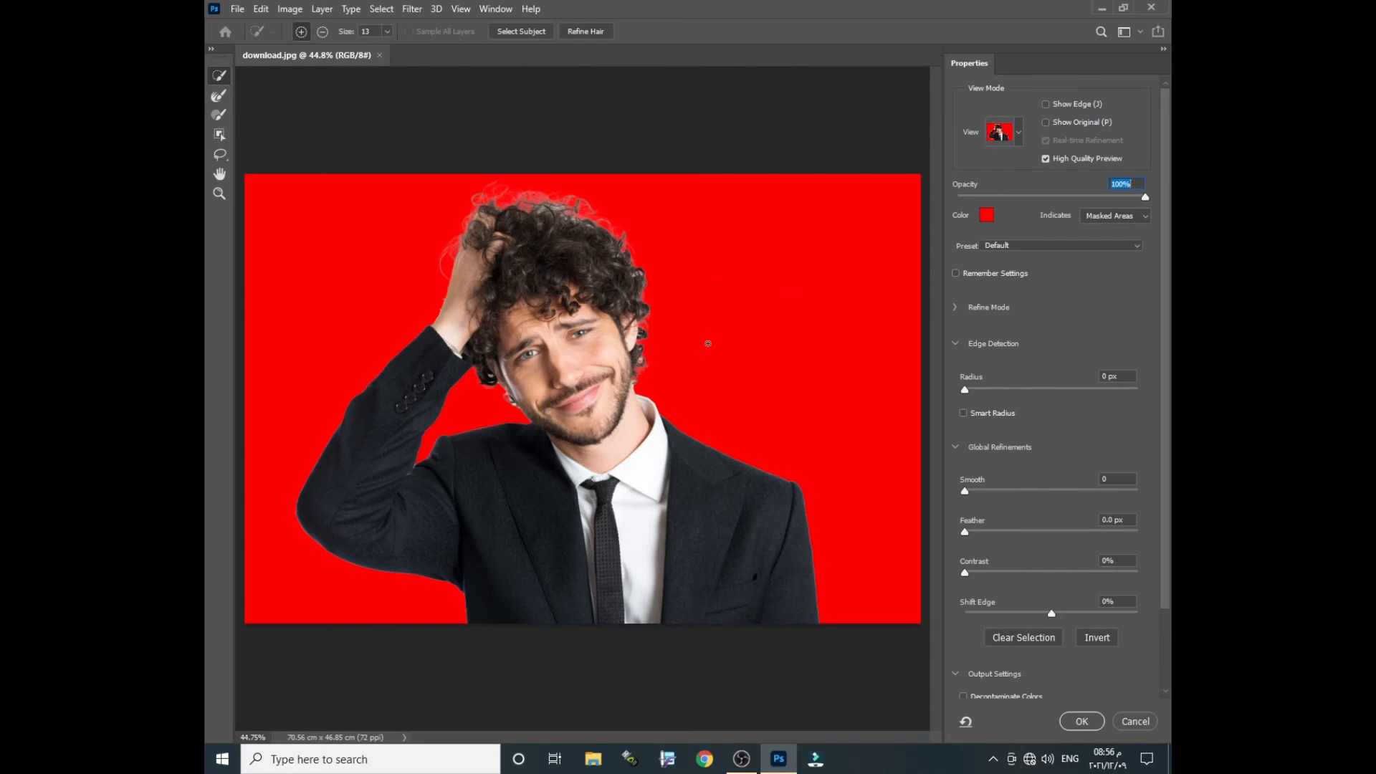
click(1020, 132)
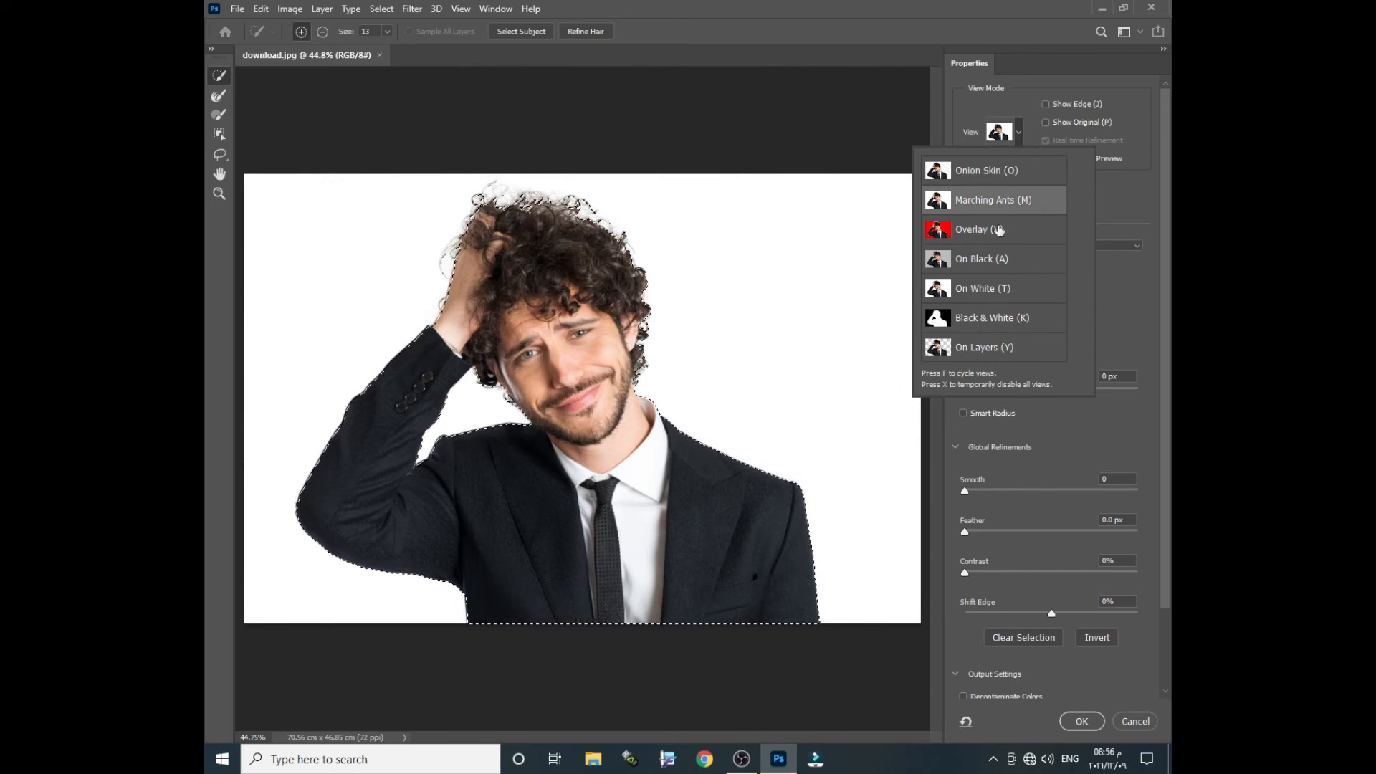
click(1147, 196)
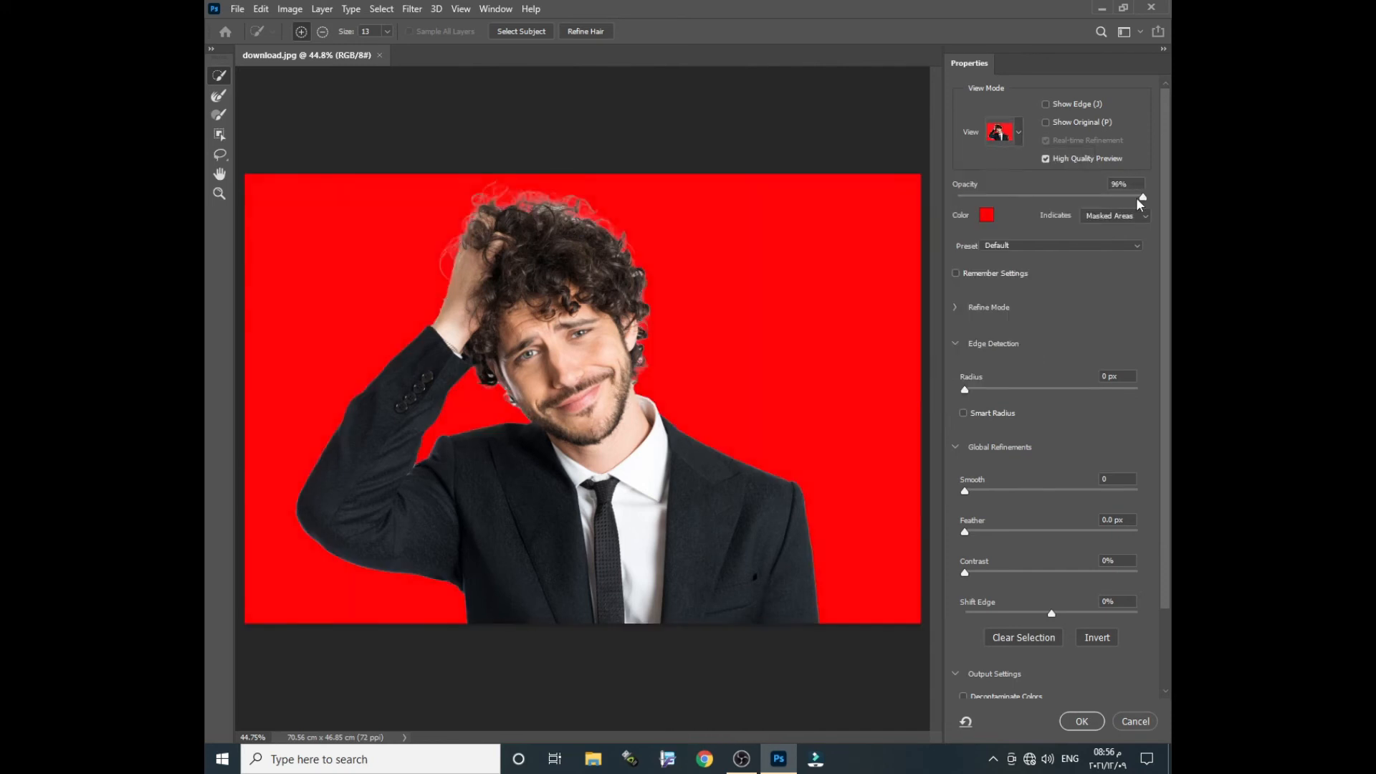
drag(1137, 197, 1072, 197)
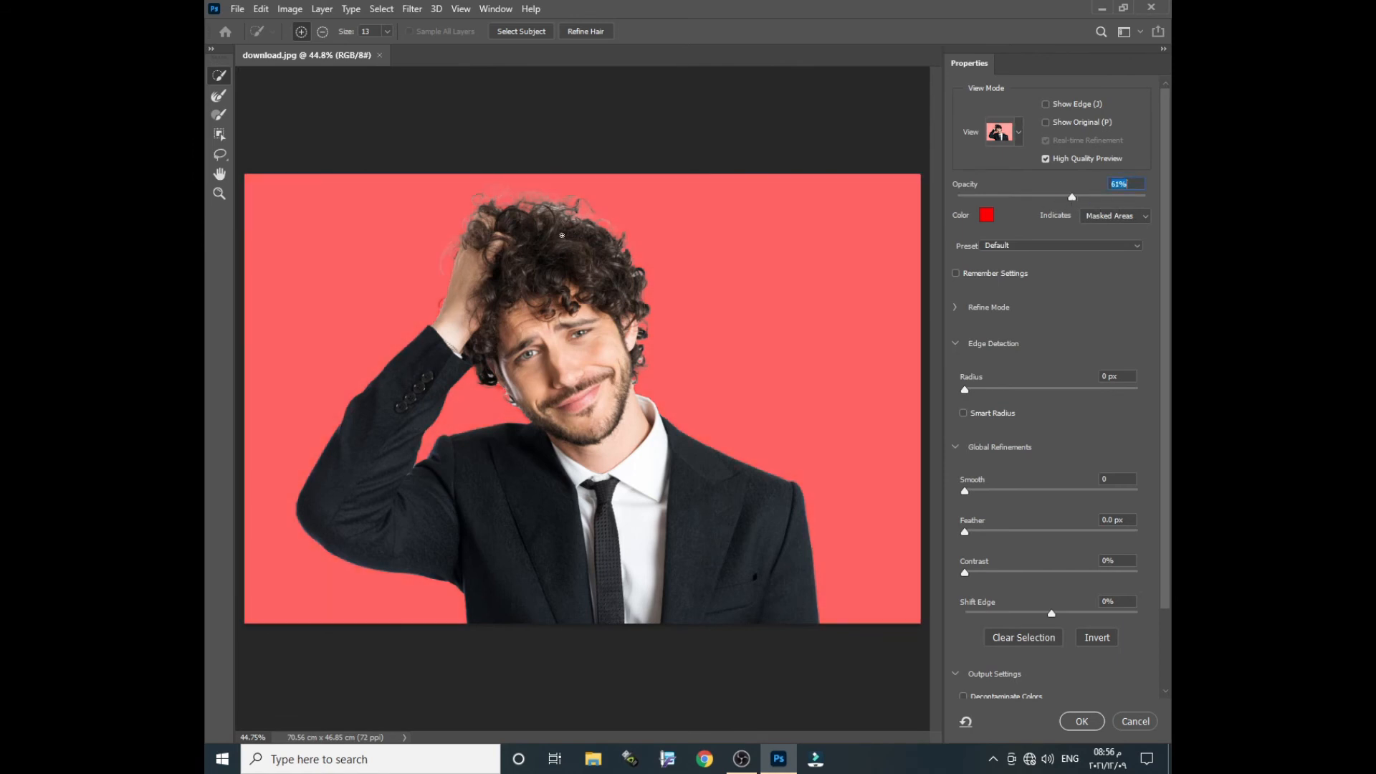
Step: Try an Edge Detection radius of 4 px and a larger one of 43 px on the man's selection
key(ctrl+1)
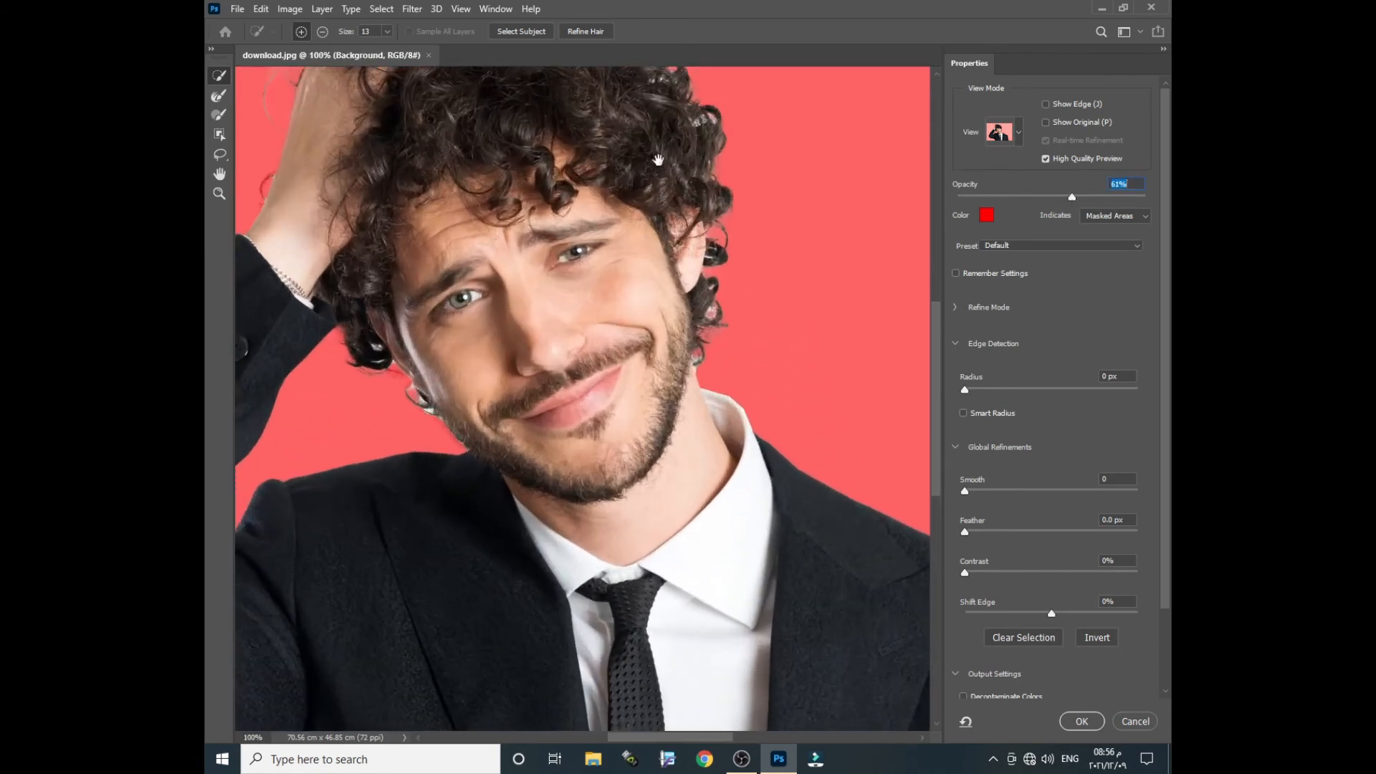
drag(658, 159, 642, 351)
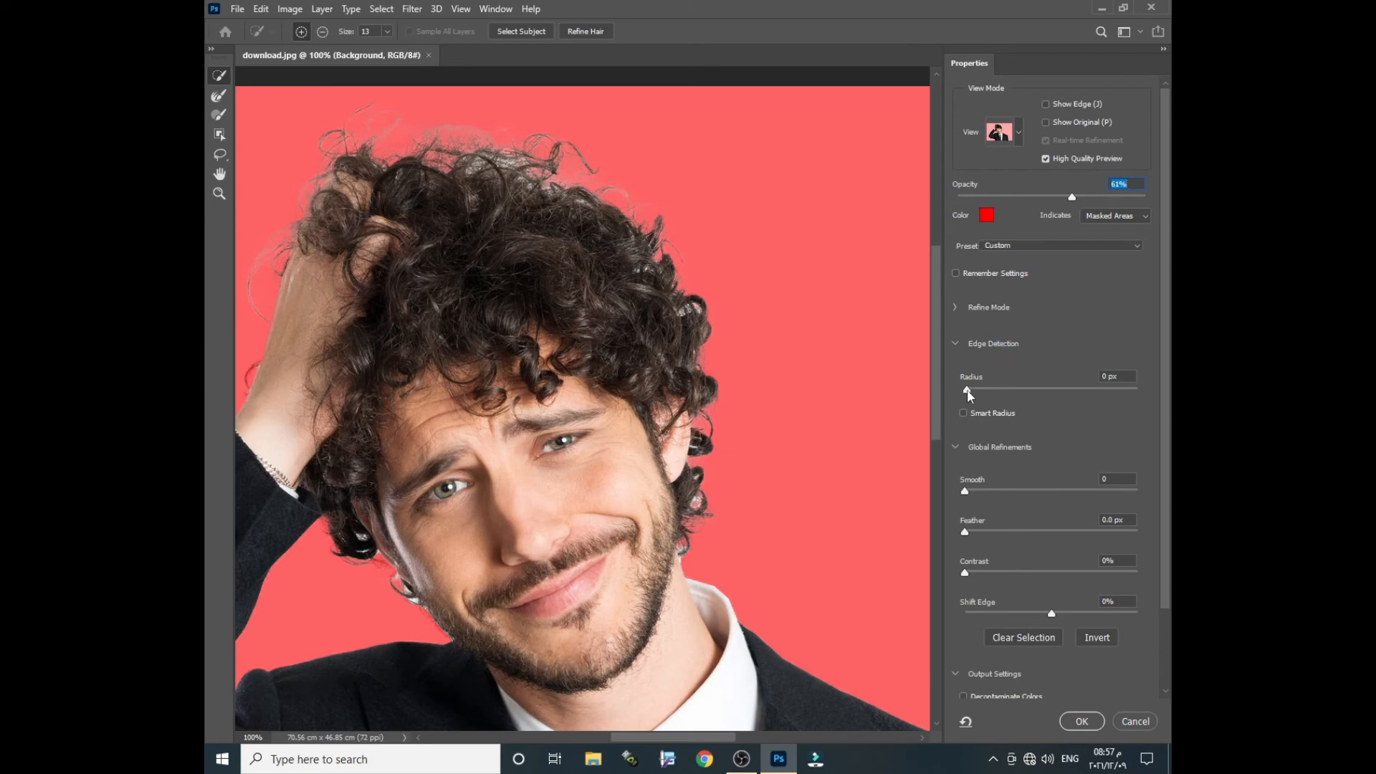
drag(968, 391, 999, 392)
key(ctrl+plus)
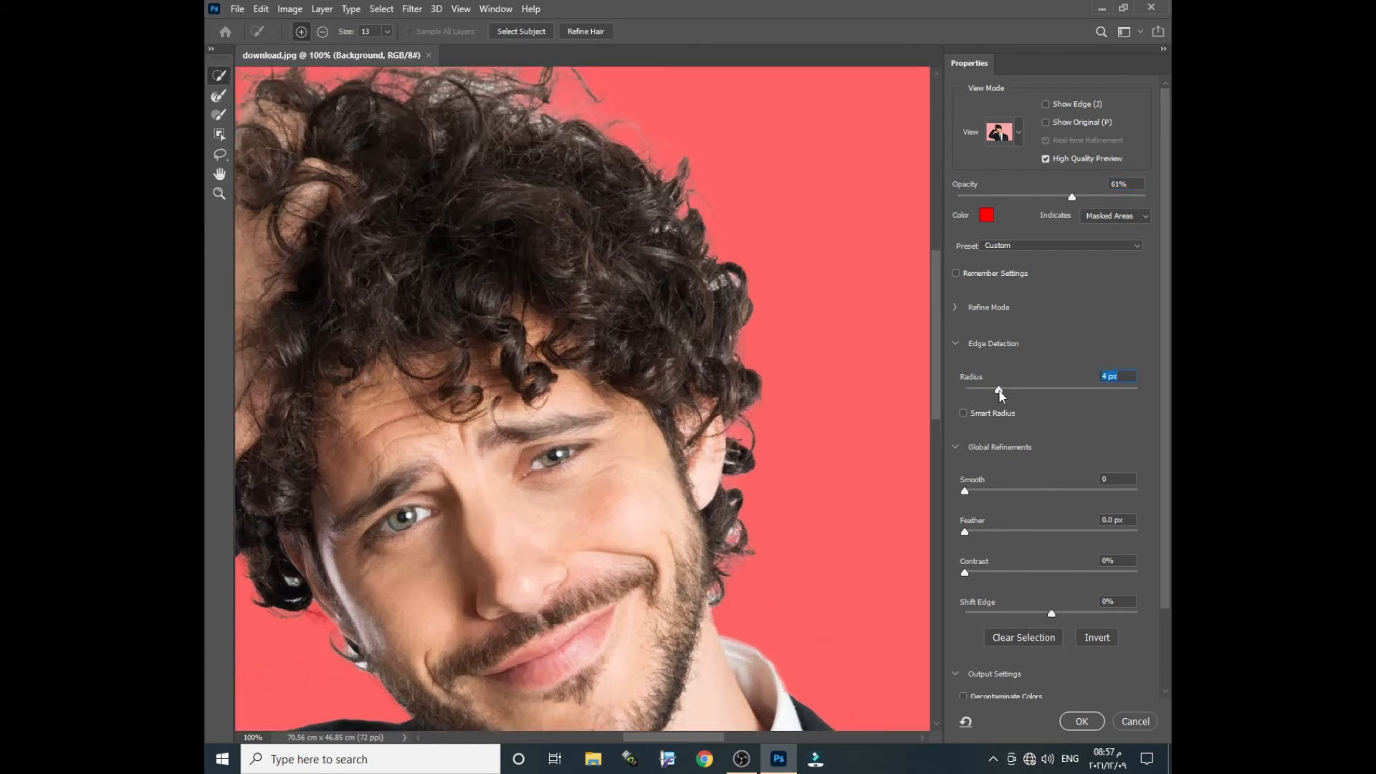
drag(749, 539, 645, 319)
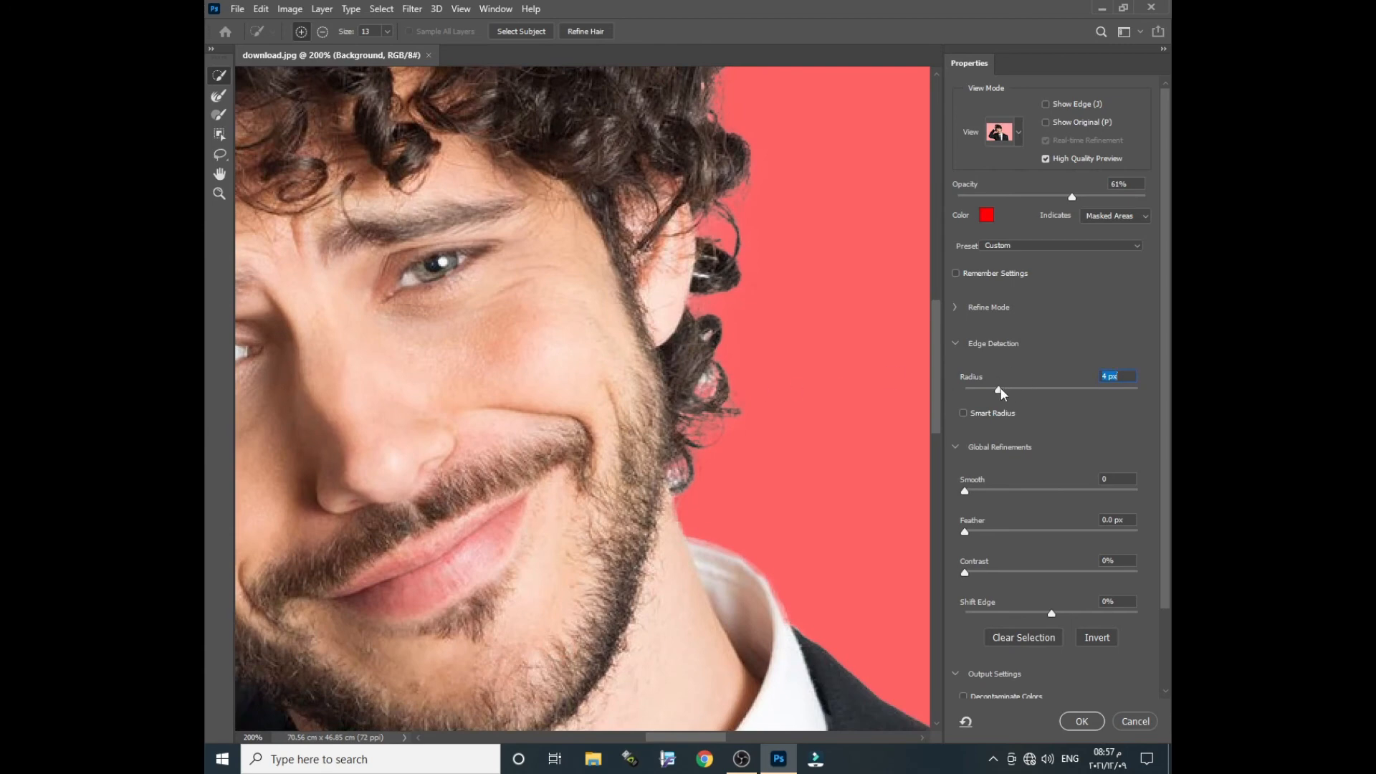
drag(1000, 391, 1066, 390)
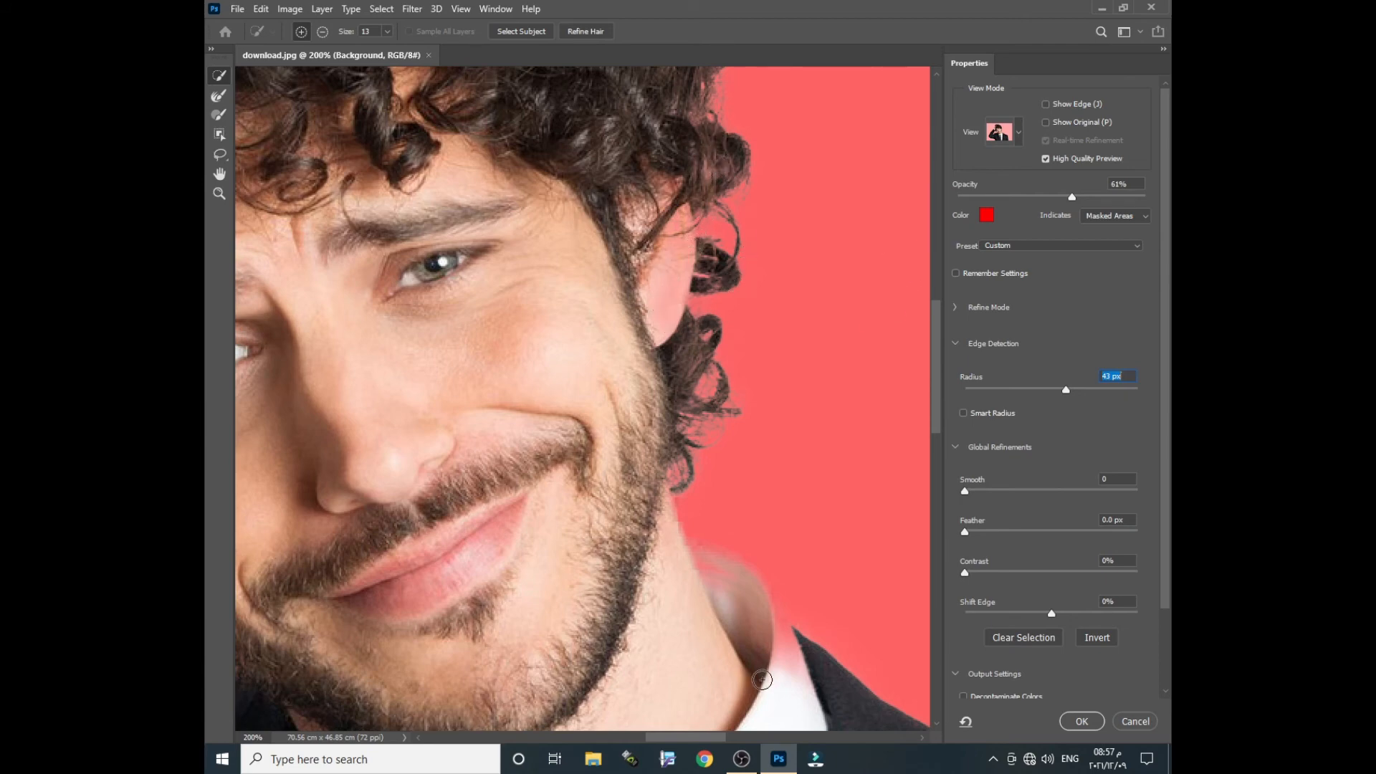
Step: Check the widened edge around the face, raised hand and sleeve, and reset the Edge Detection radius to 0 px
drag(436, 594, 571, 507)
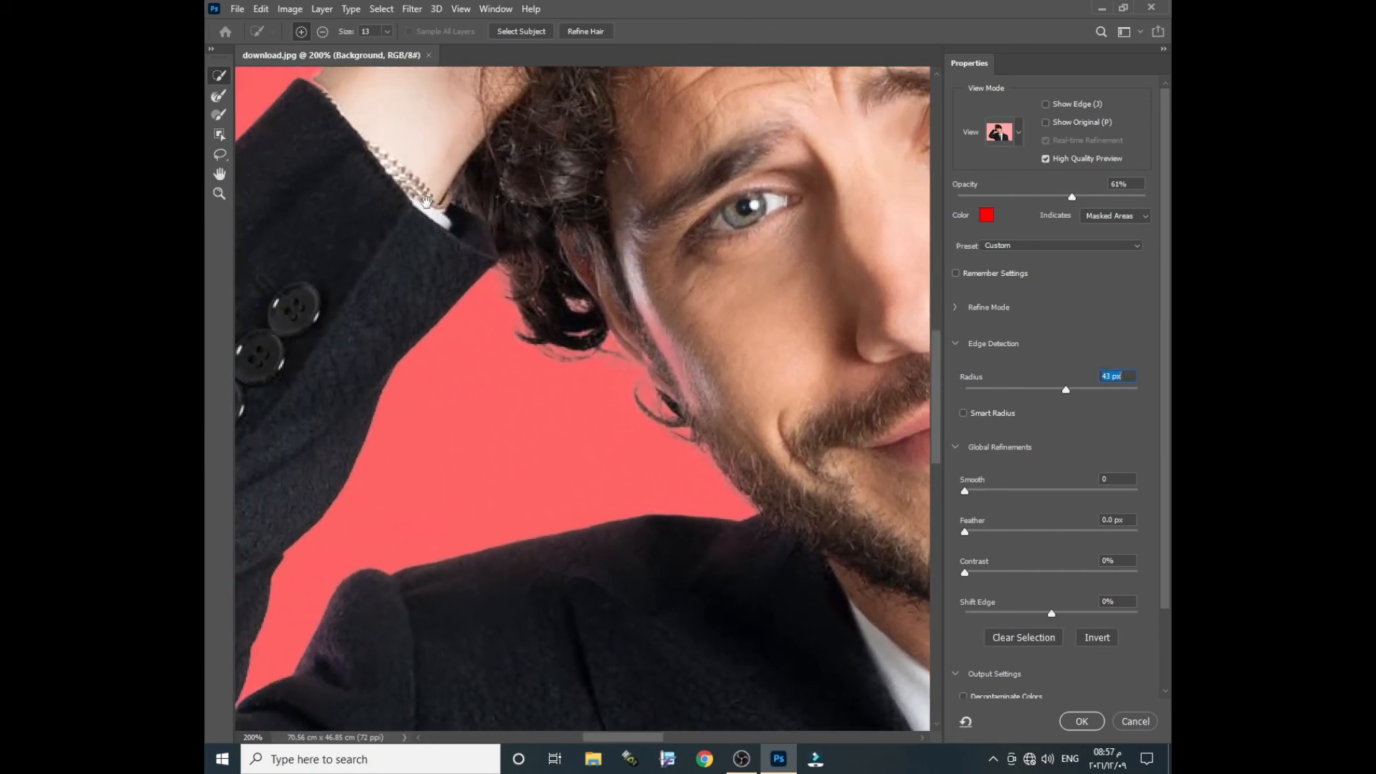
scroll(474, 348, up, 8)
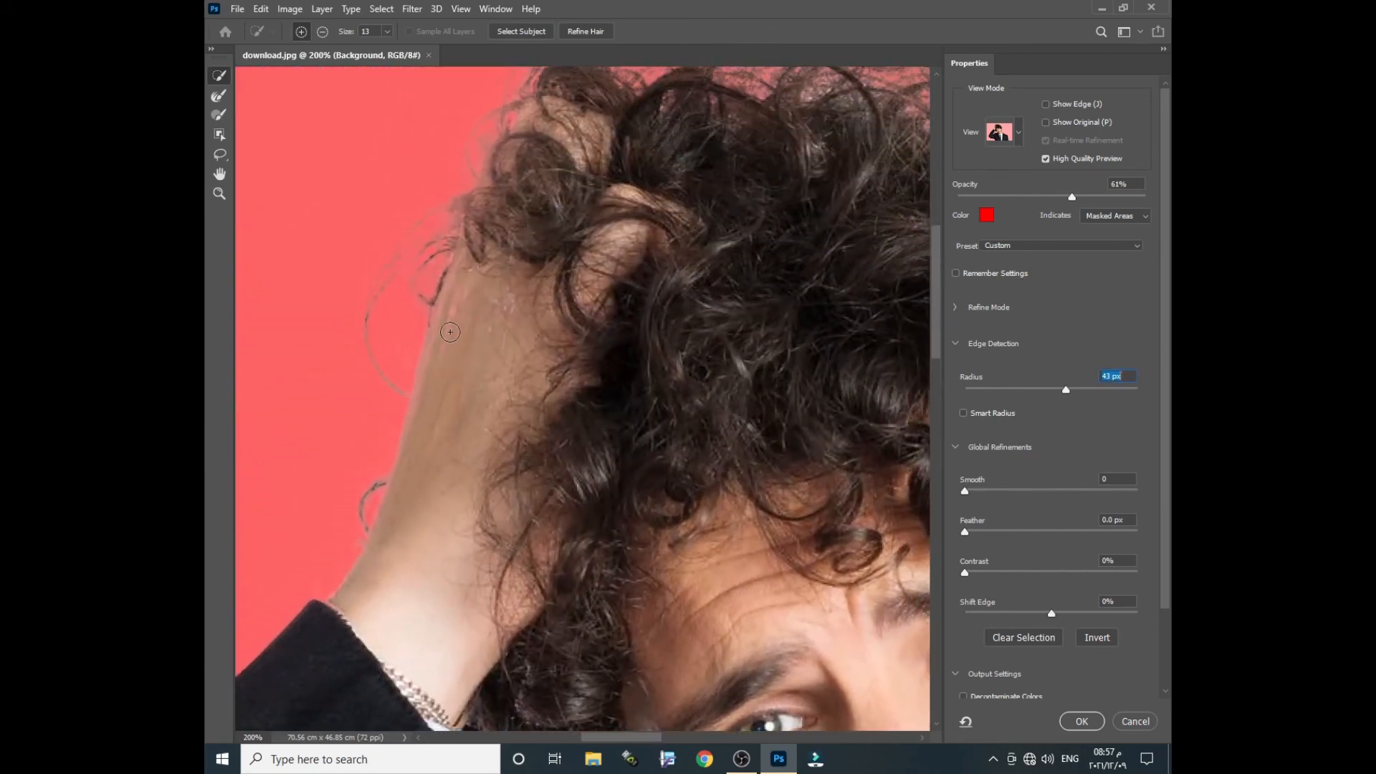
drag(397, 585, 526, 433)
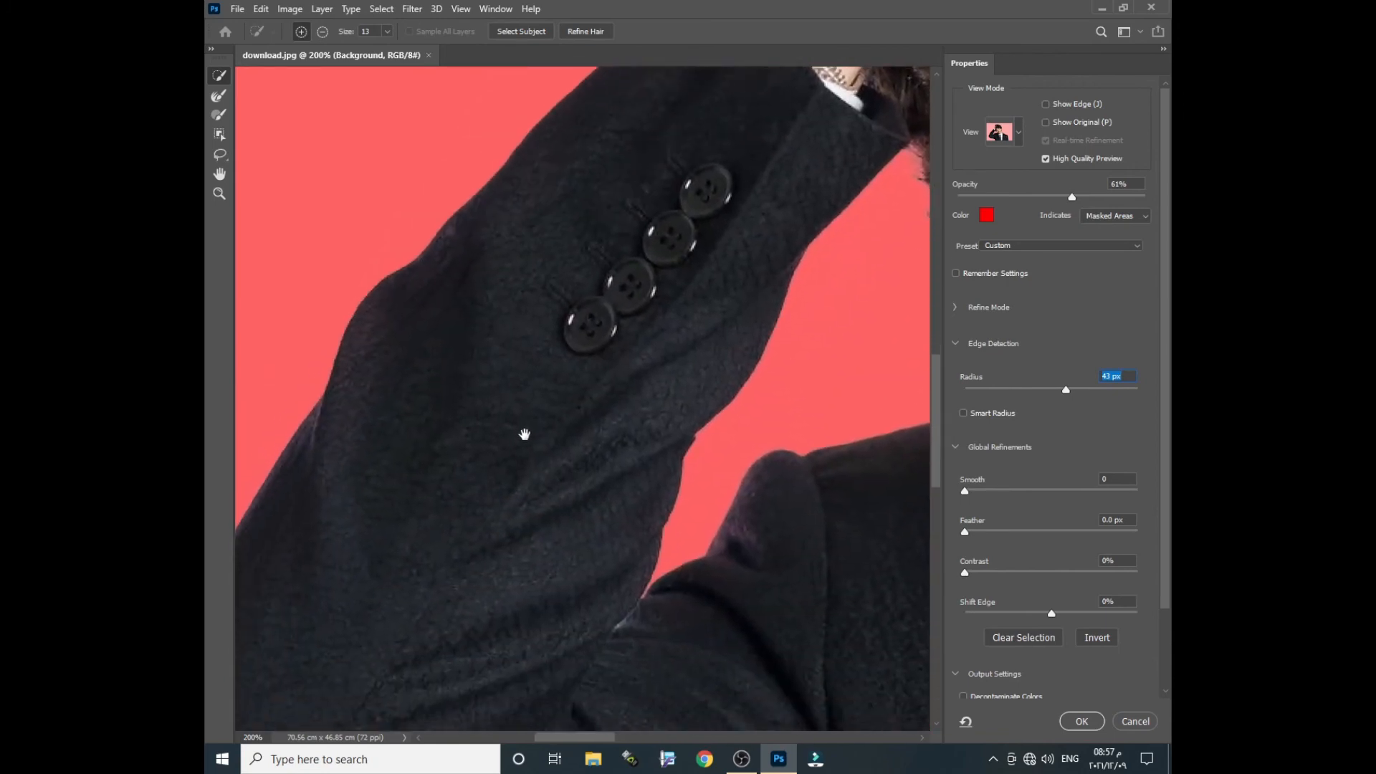
drag(295, 577, 409, 440)
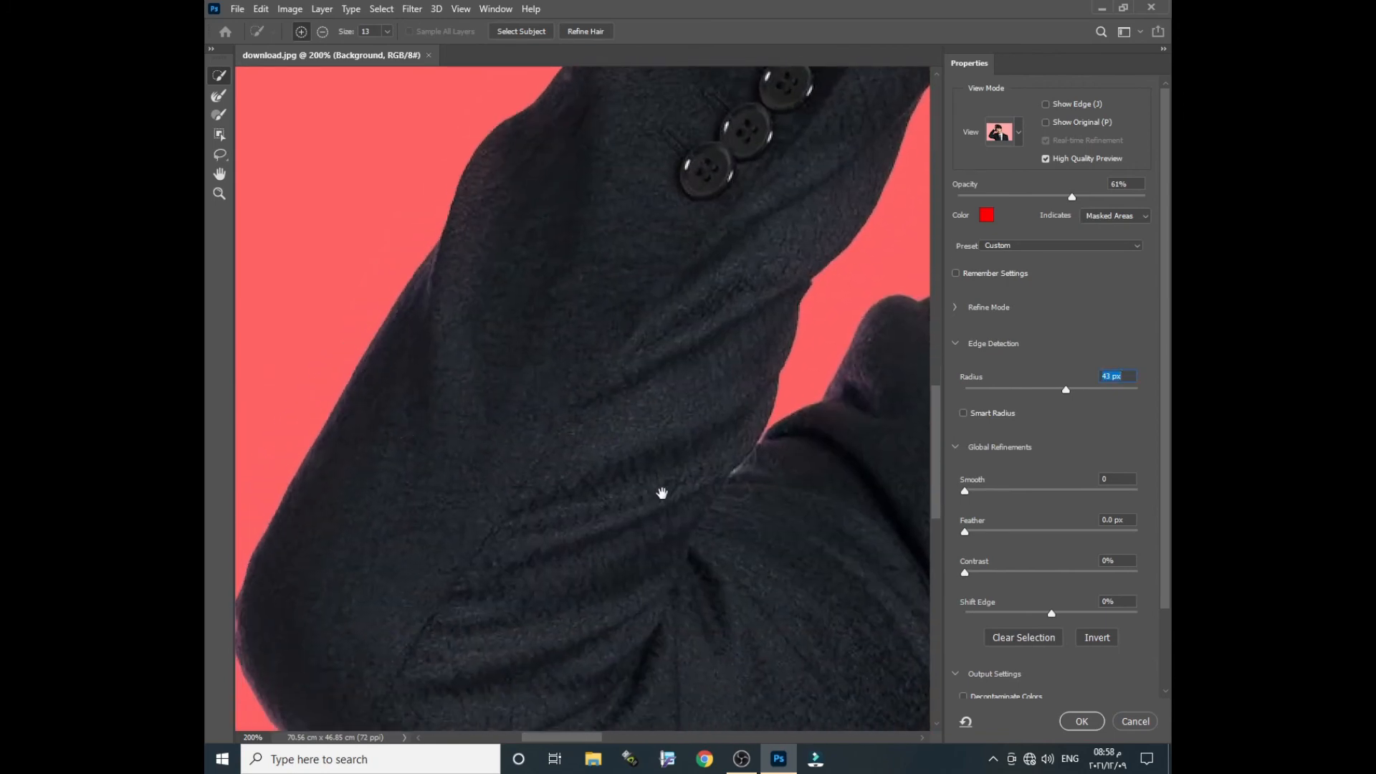
drag(1061, 391, 965, 390)
Step: Brush over the curls beside the ear and above the shirt collar with the Refine Edge Brush to remove the white gaps
click(218, 98)
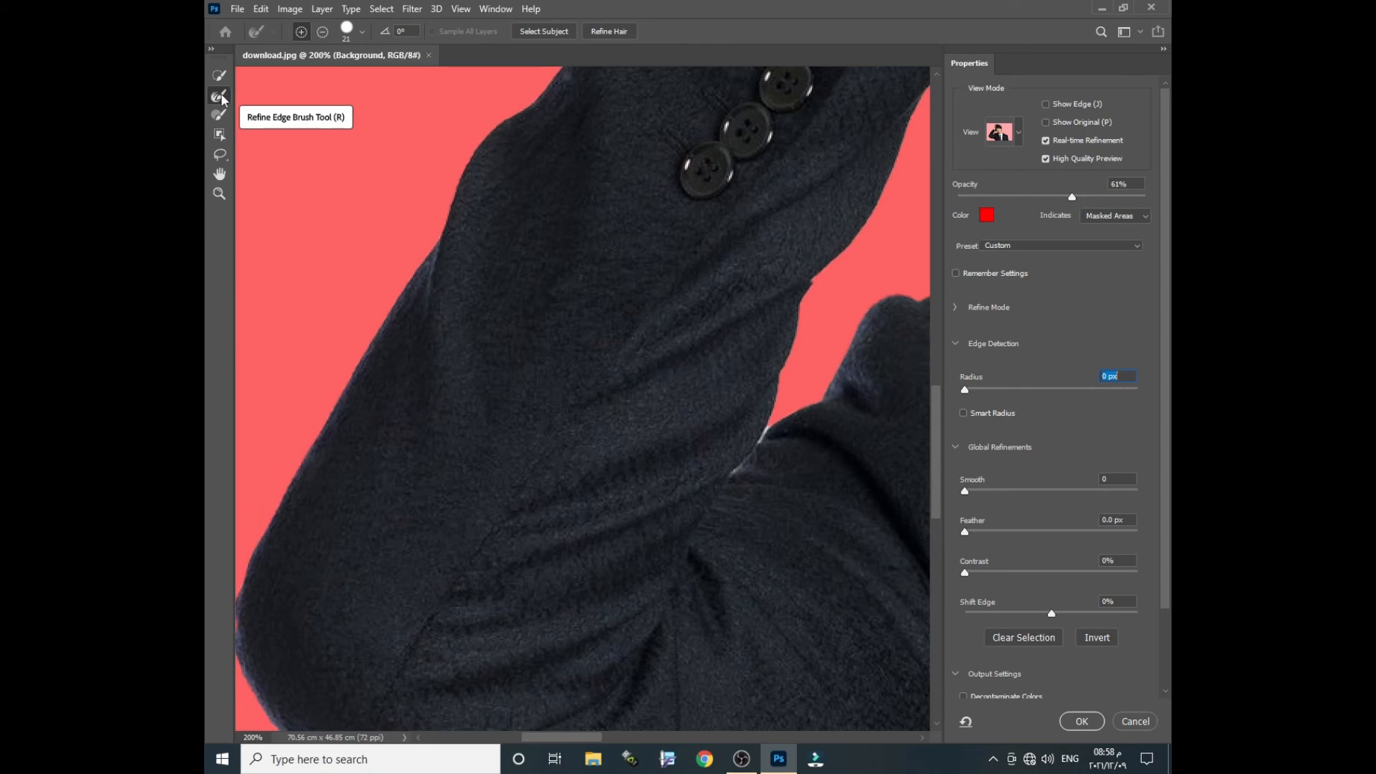
scroll(499, 429, down, 2)
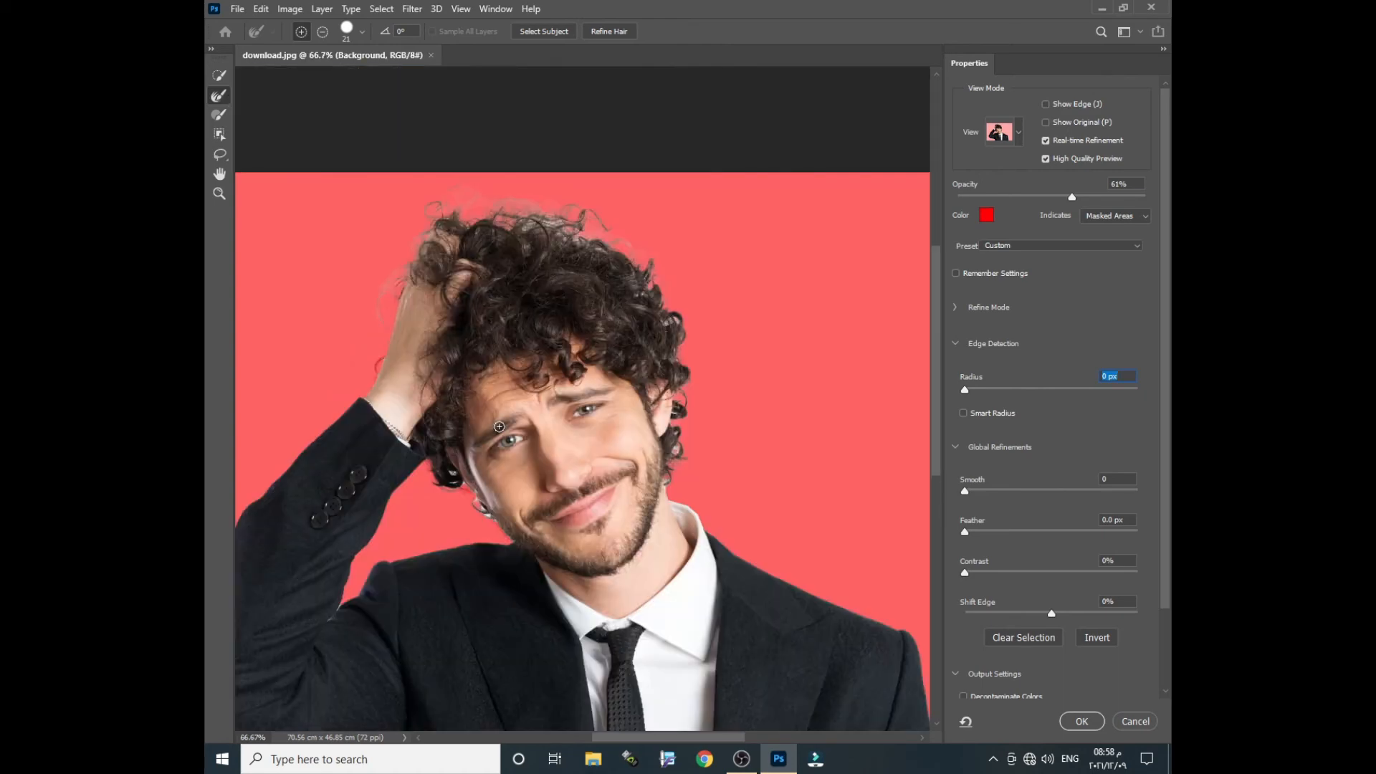
scroll(499, 427, up, 1)
scroll(702, 483, up, 2)
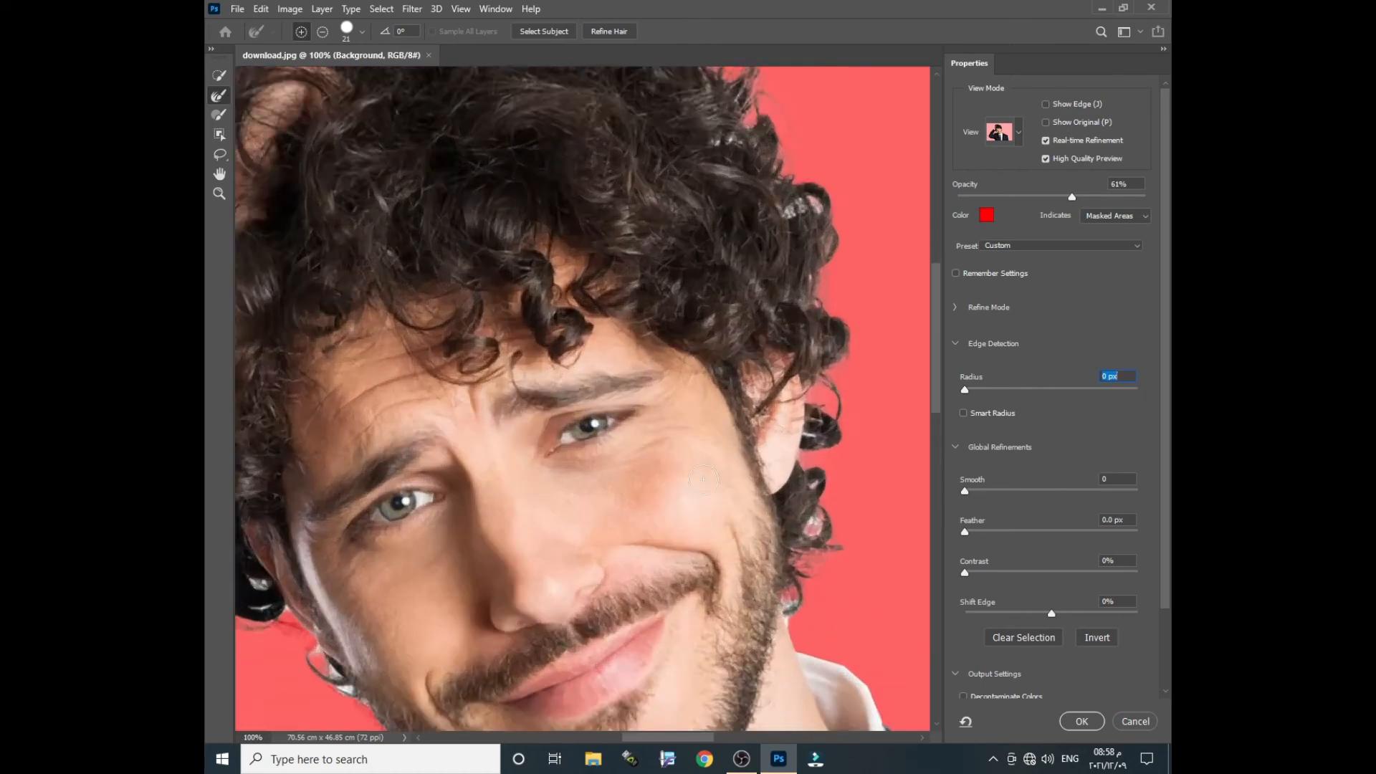
drag(722, 594, 540, 442)
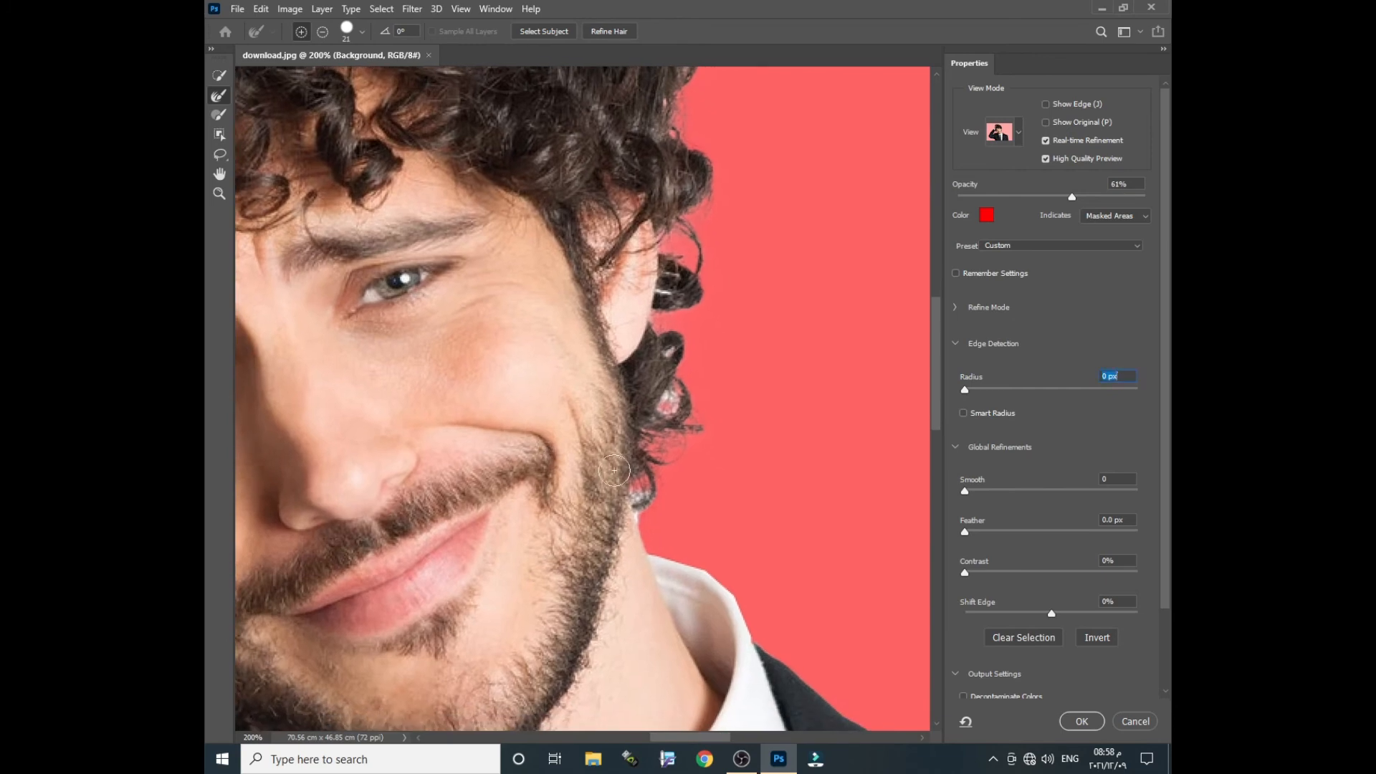
mouse_move(637, 508)
mouse_down()
mouse_move(665, 419)
mouse_move(674, 271)
mouse_move(670, 286)
mouse_up()
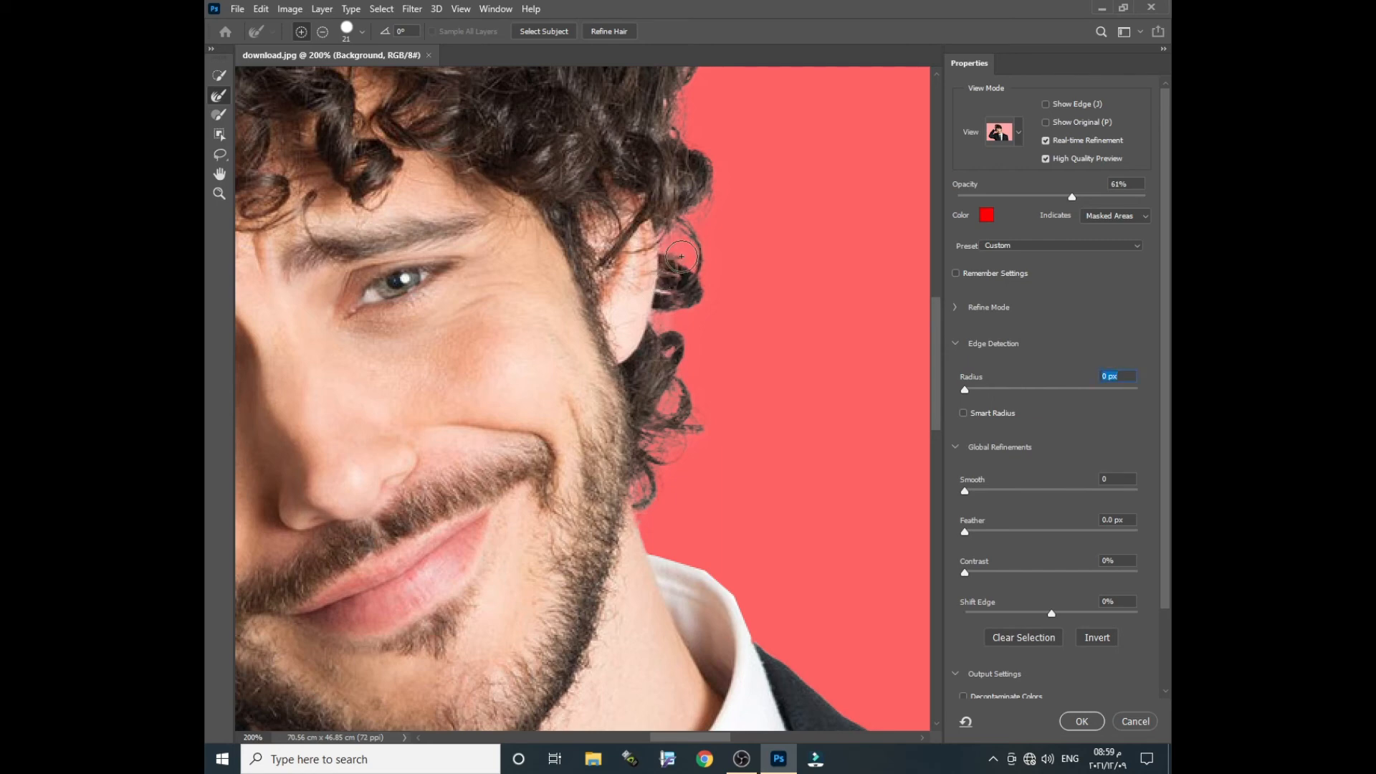
drag(684, 205, 664, 467)
Step: Refine the loose strands along the top of the man's hair with the Refine Edge Brush
mouse_move(611, 314)
mouse_down()
mouse_move(610, 427)
mouse_move(650, 391)
mouse_move(660, 516)
mouse_up()
mouse_move(562, 301)
mouse_down()
mouse_move(533, 304)
mouse_move(561, 304)
mouse_move(556, 228)
mouse_up()
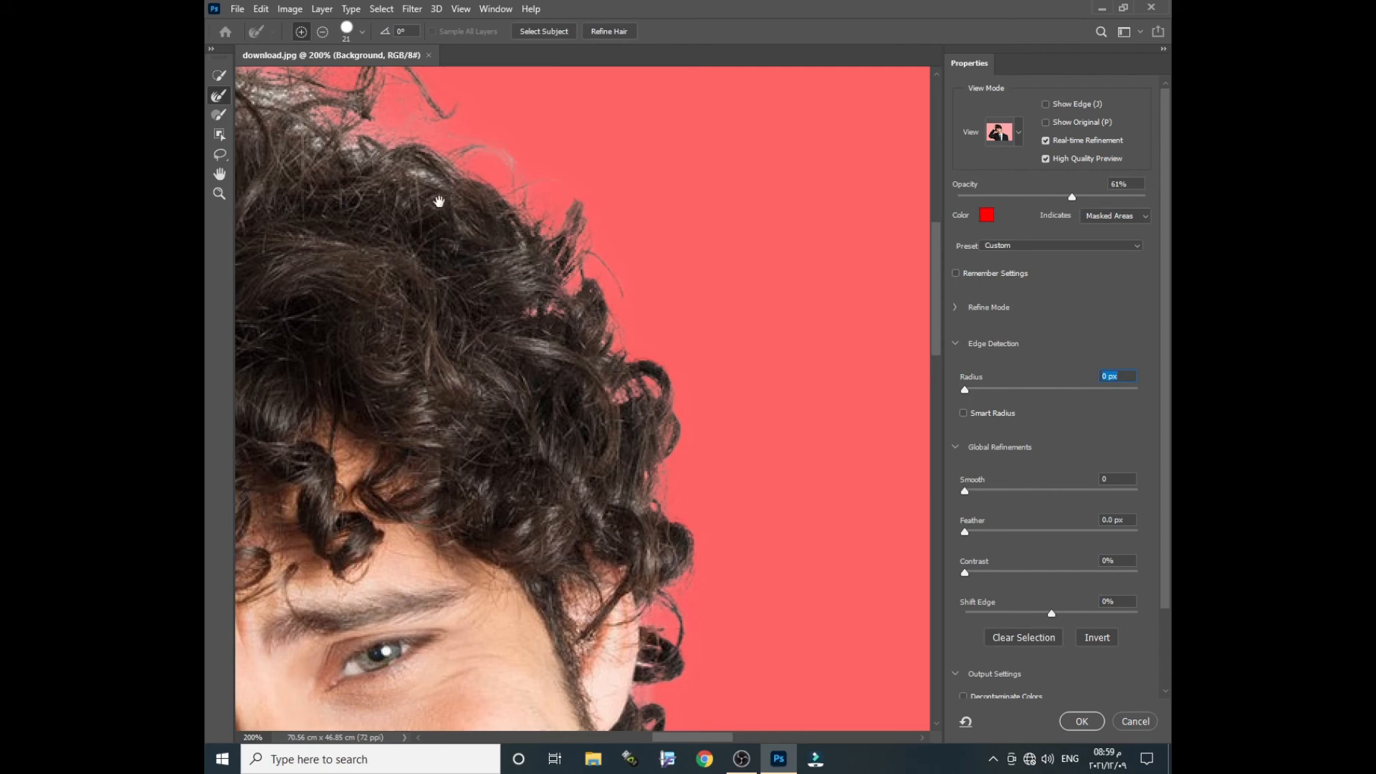
drag(439, 201, 590, 378)
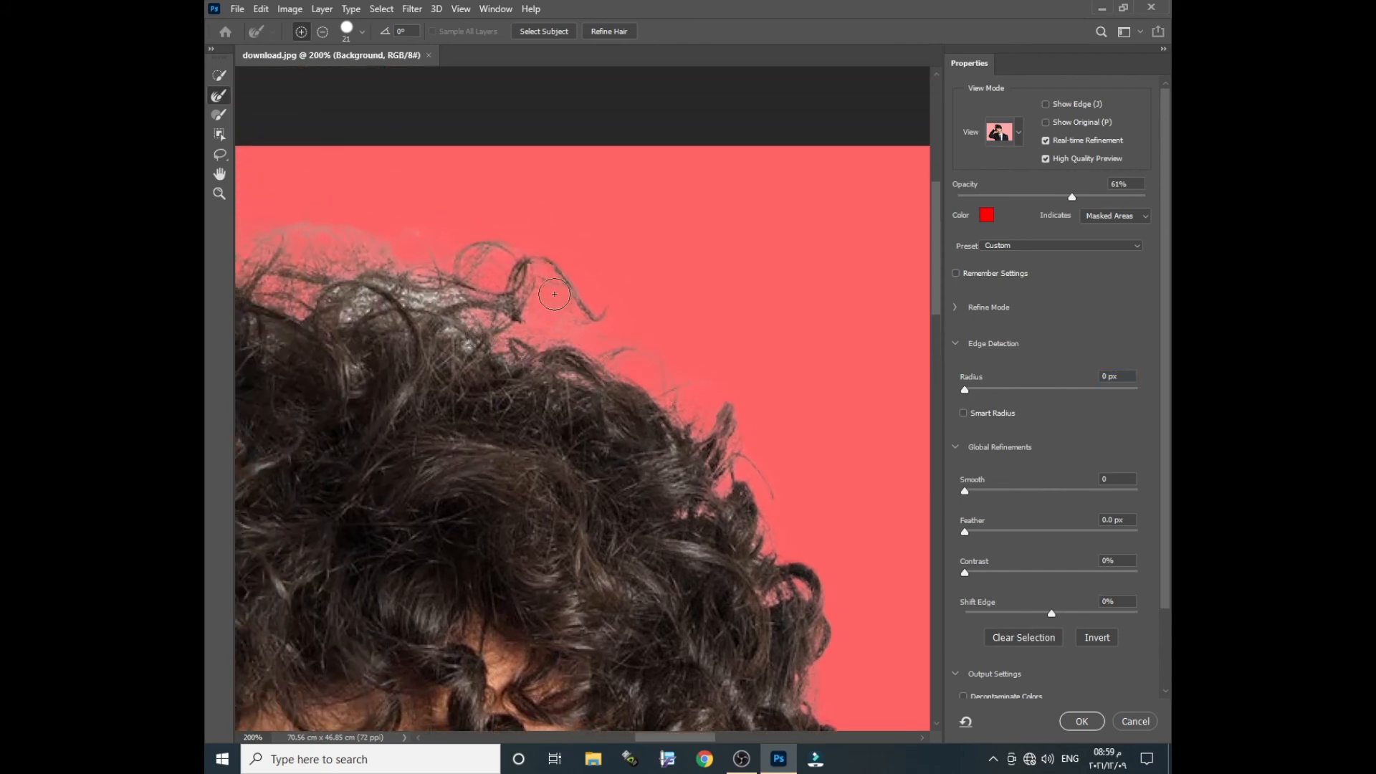
mouse_move(522, 269)
mouse_down()
mouse_move(458, 321)
mouse_move(477, 310)
mouse_move(401, 304)
mouse_move(426, 295)
mouse_up()
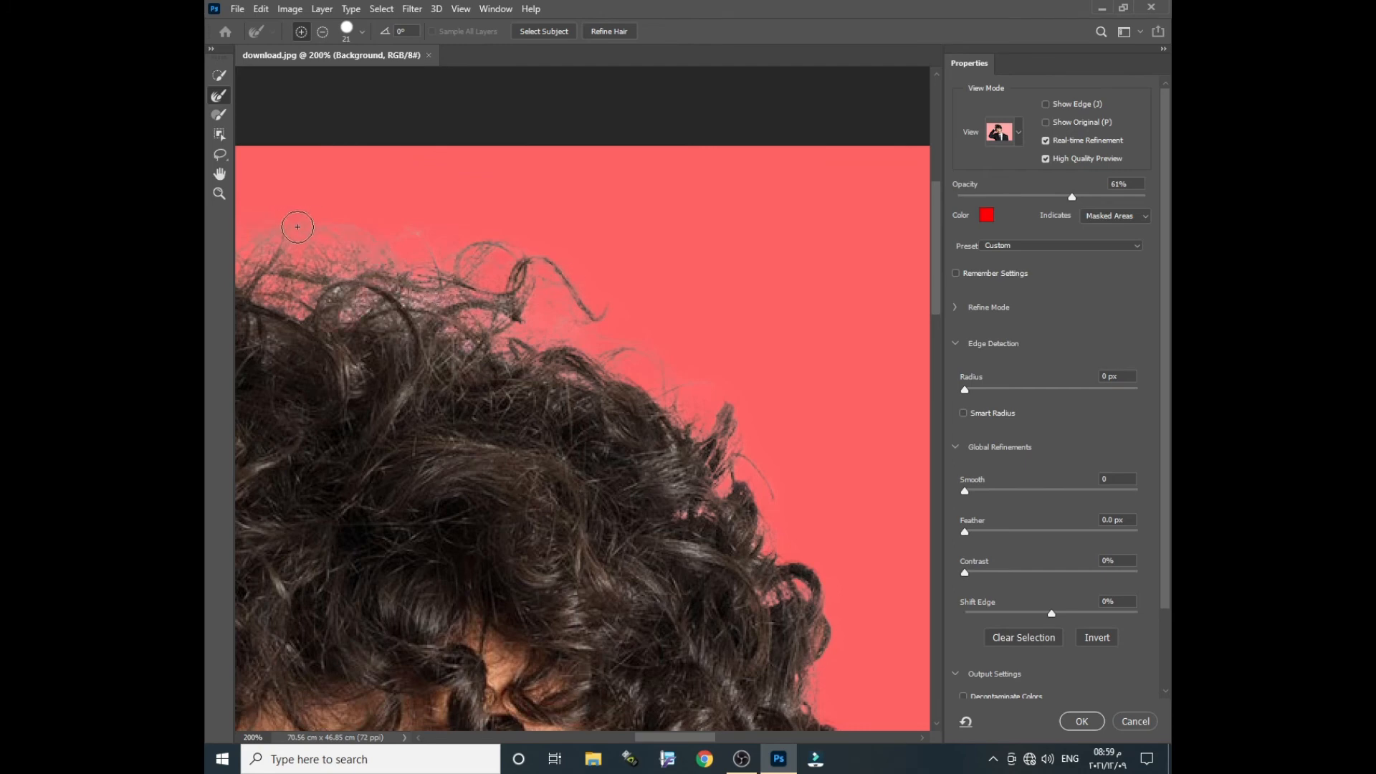
Step: Refine the curls near the raised sleeve and the hair and beard edge along the jaw with the Refine Edge Brush
drag(444, 323, 501, 114)
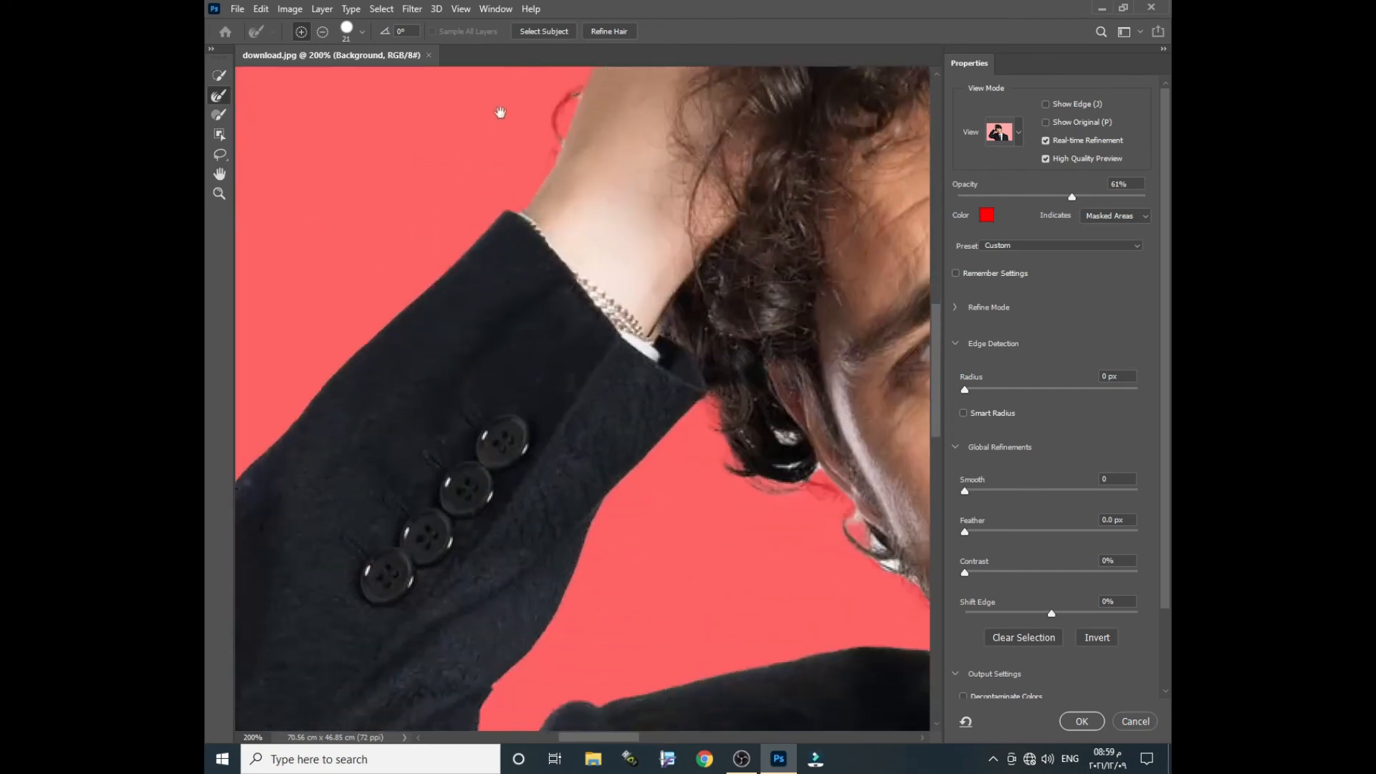
mouse_move(674, 398)
mouse_down()
mouse_move(488, 485)
mouse_move(424, 423)
mouse_up()
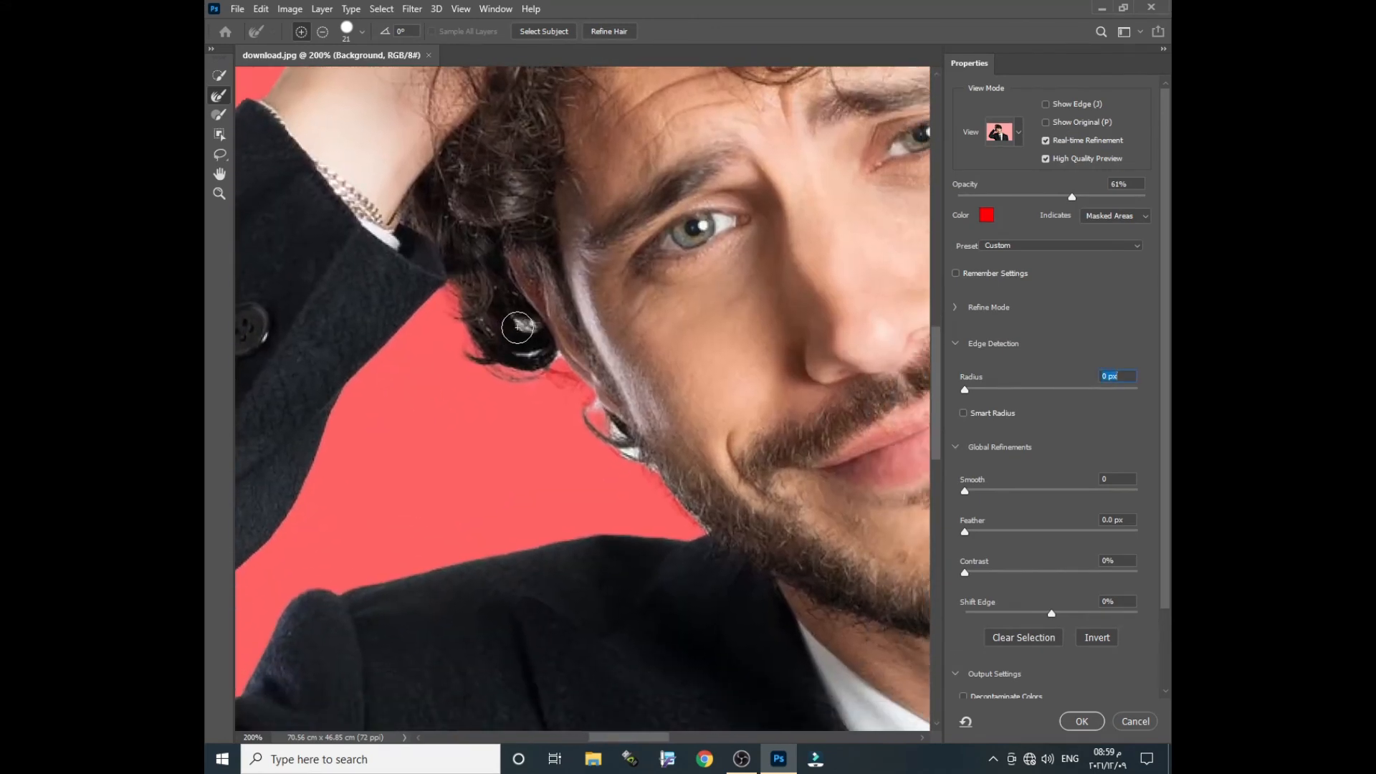
mouse_move(524, 321)
mouse_down()
mouse_move(546, 350)
mouse_move(522, 353)
mouse_up()
mouse_move(574, 413)
mouse_down()
mouse_move(642, 462)
mouse_move(618, 457)
mouse_move(703, 524)
mouse_up()
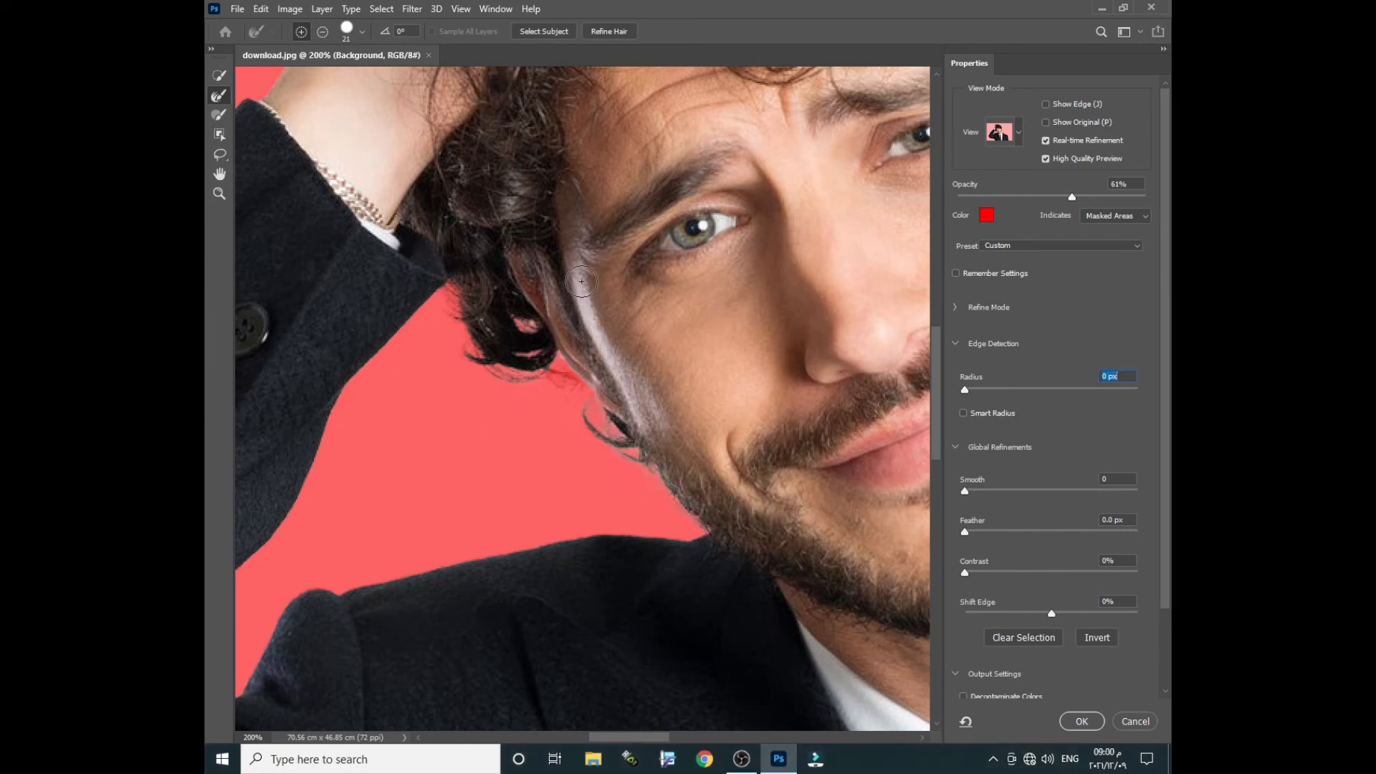
Step: Try the Refine Edge Brush along the temple and cheek, and restore that skin area with the Quick Selection tool
mouse_move(580, 278)
mouse_down()
mouse_move(647, 429)
mouse_move(632, 388)
mouse_up()
drag(579, 281, 583, 247)
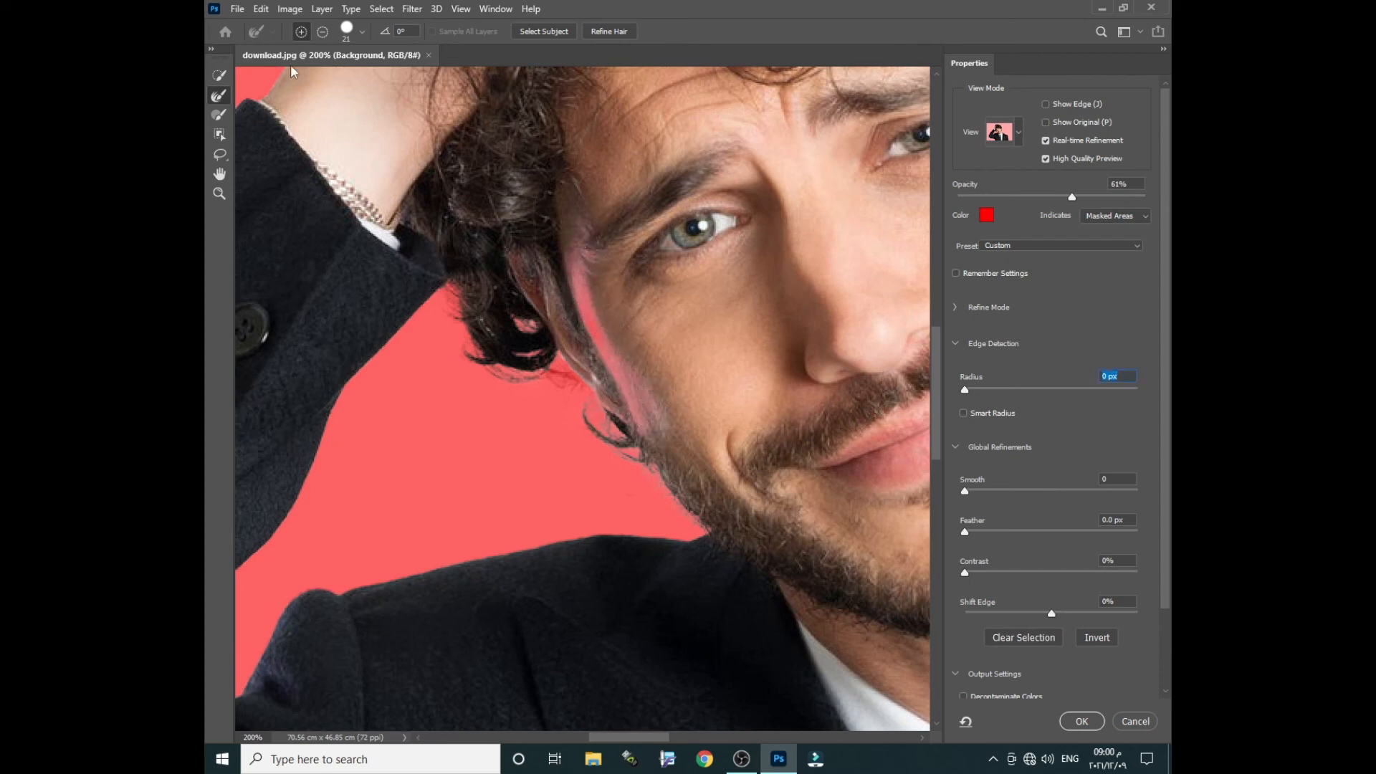
click(220, 78)
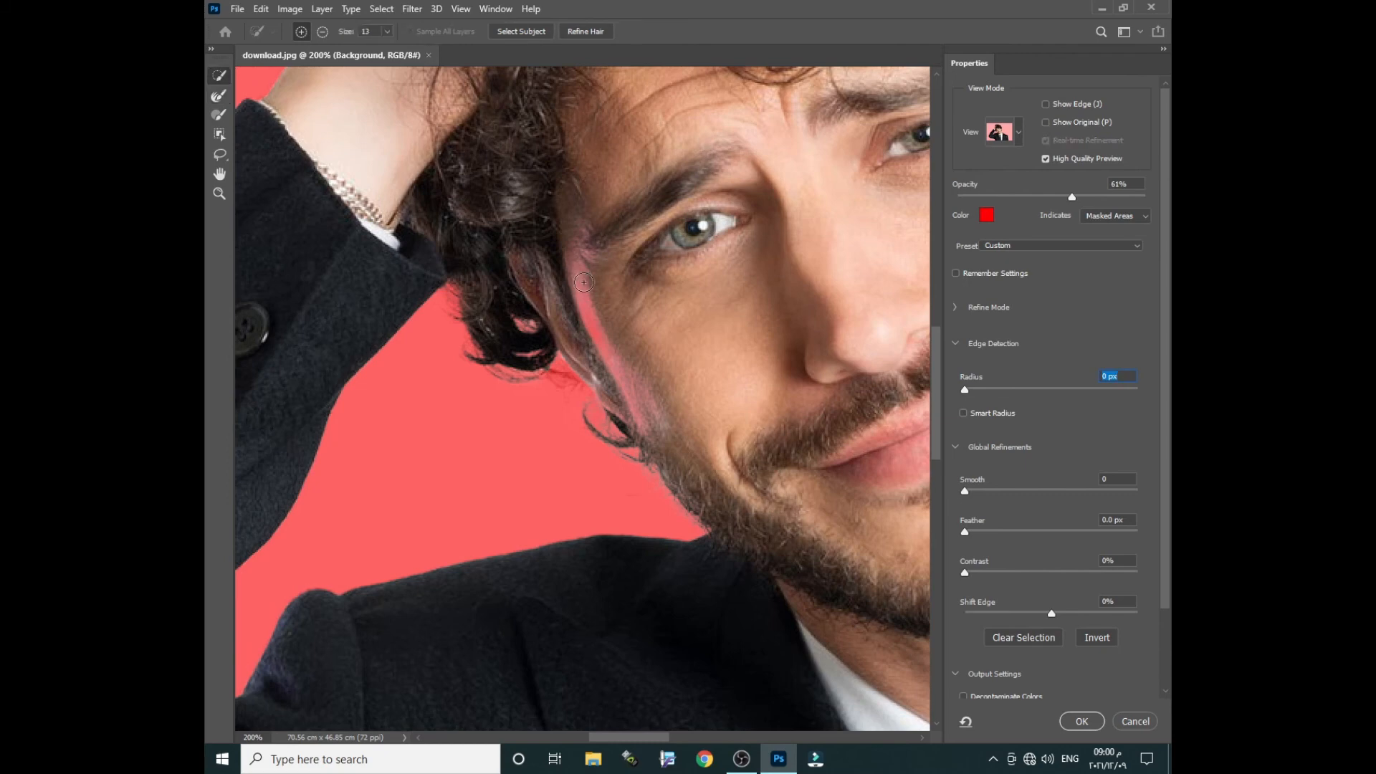
mouse_move(584, 243)
mouse_down()
mouse_move(588, 302)
mouse_move(568, 254)
mouse_move(626, 398)
mouse_move(624, 360)
mouse_move(643, 385)
mouse_up()
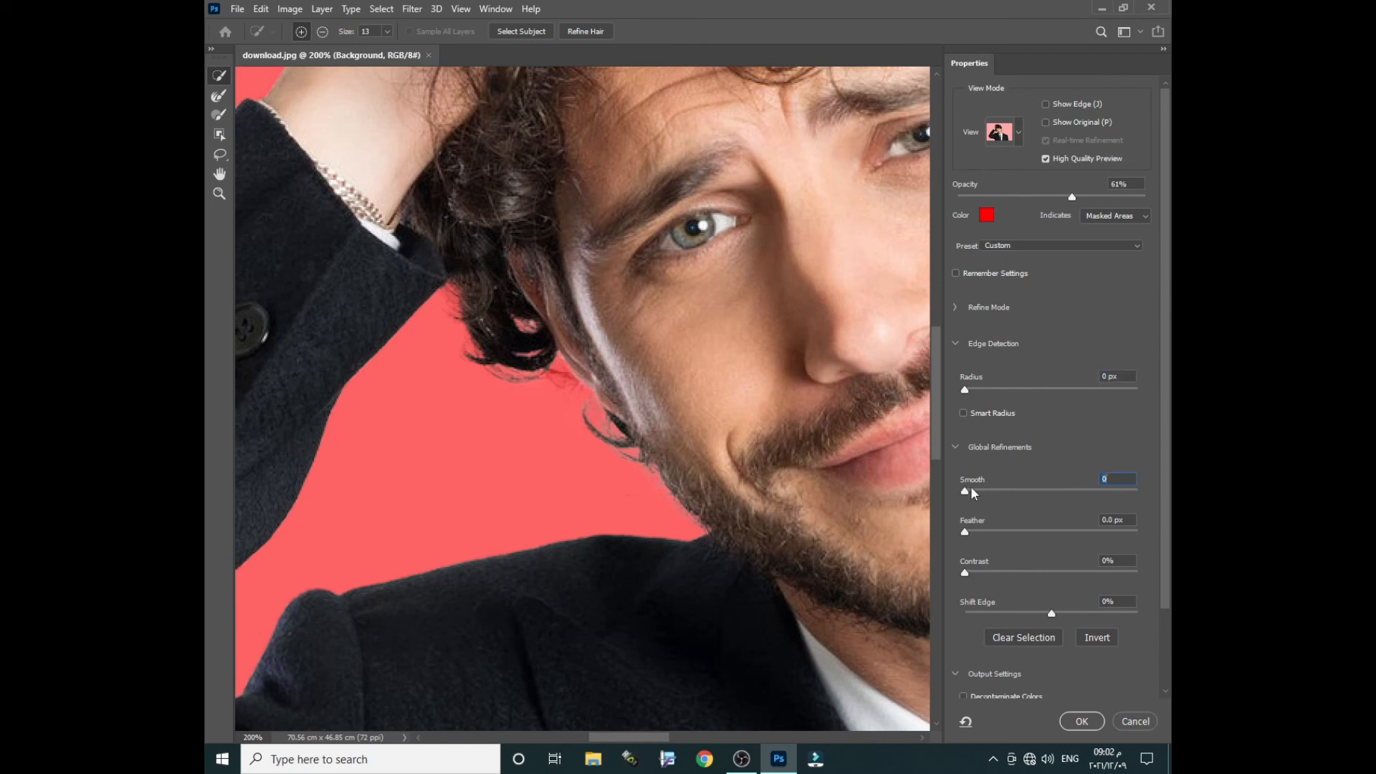
Step: Raise the Smooth refinement of the selection edge to 66 and further to 98
drag(965, 493, 1006, 495)
click(1080, 493)
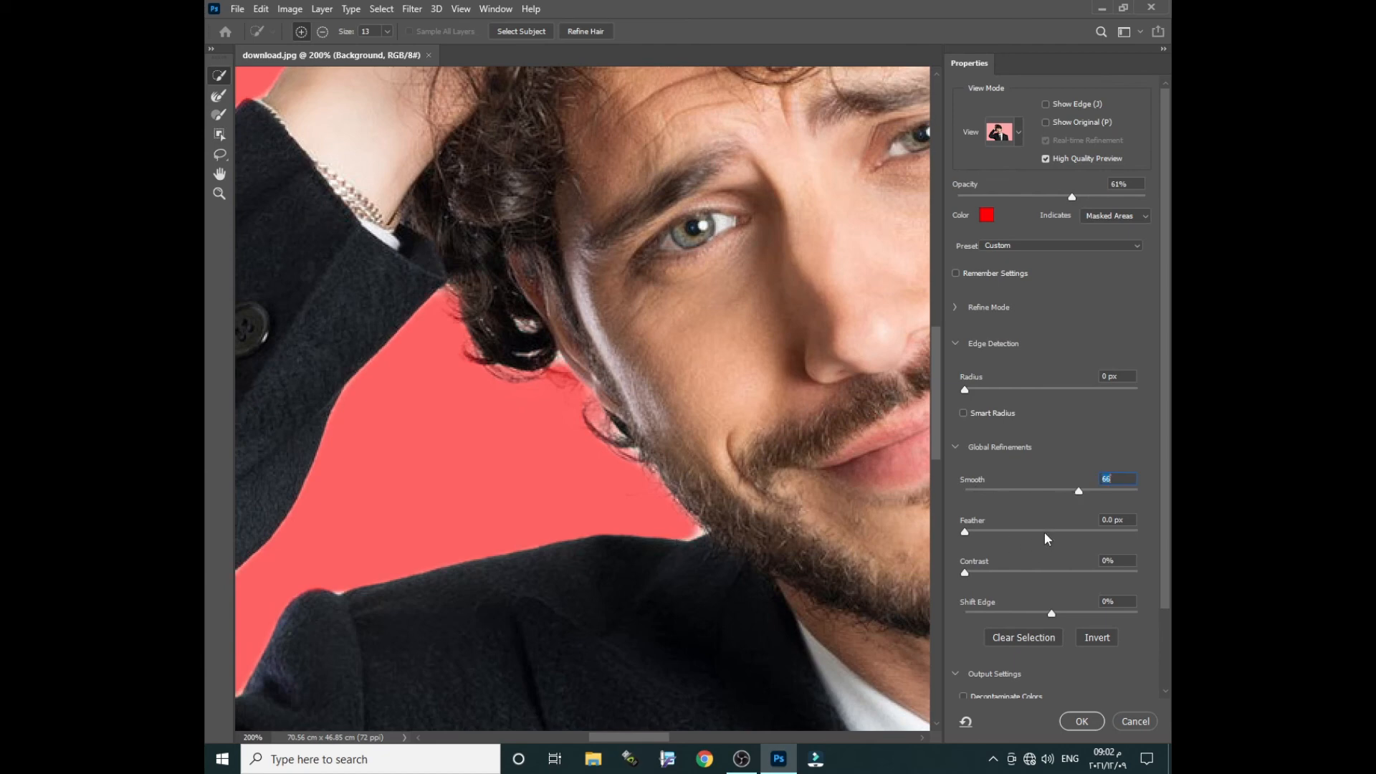
drag(1083, 490, 1139, 494)
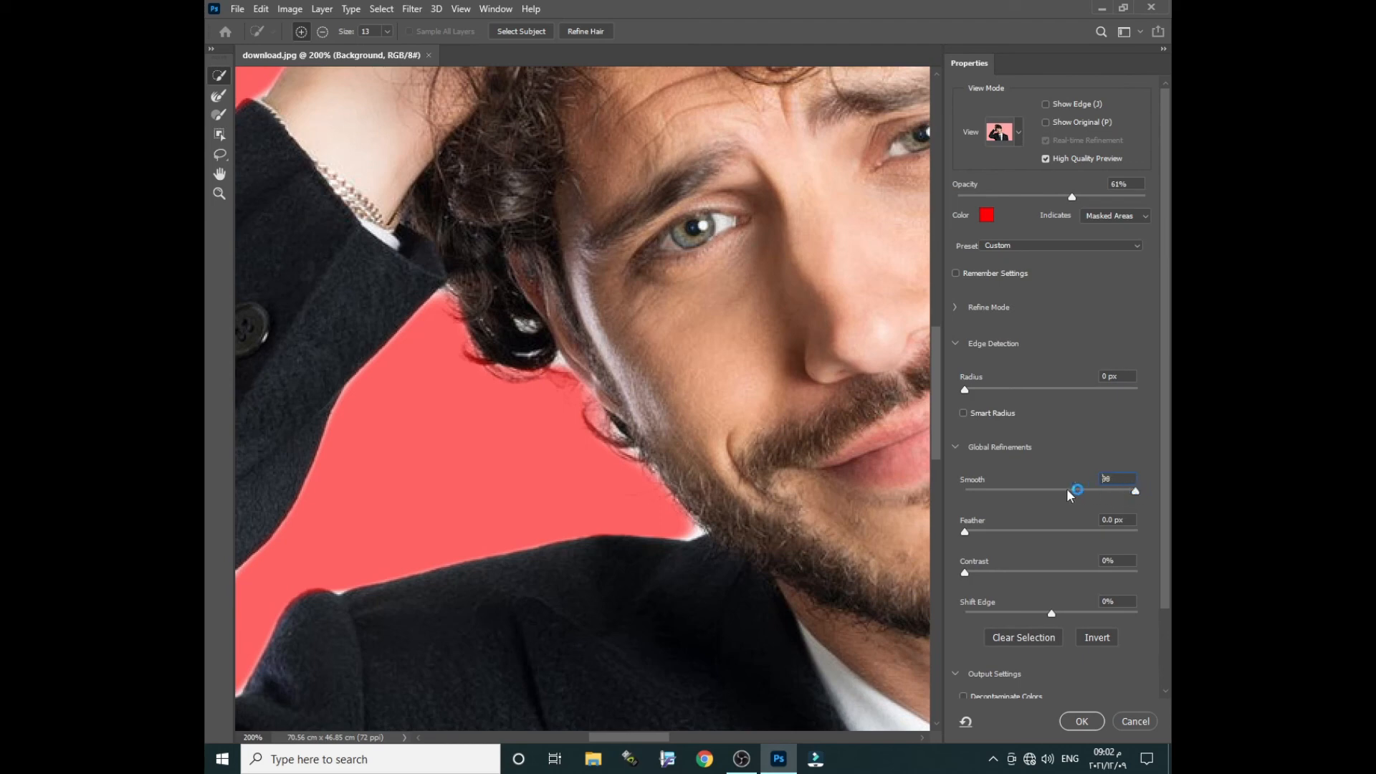
Step: Set the selection edge's Smooth to 4 and Feather to 1.3 px, after trying a stronger 5.5 px feather
drag(1003, 494, 992, 497)
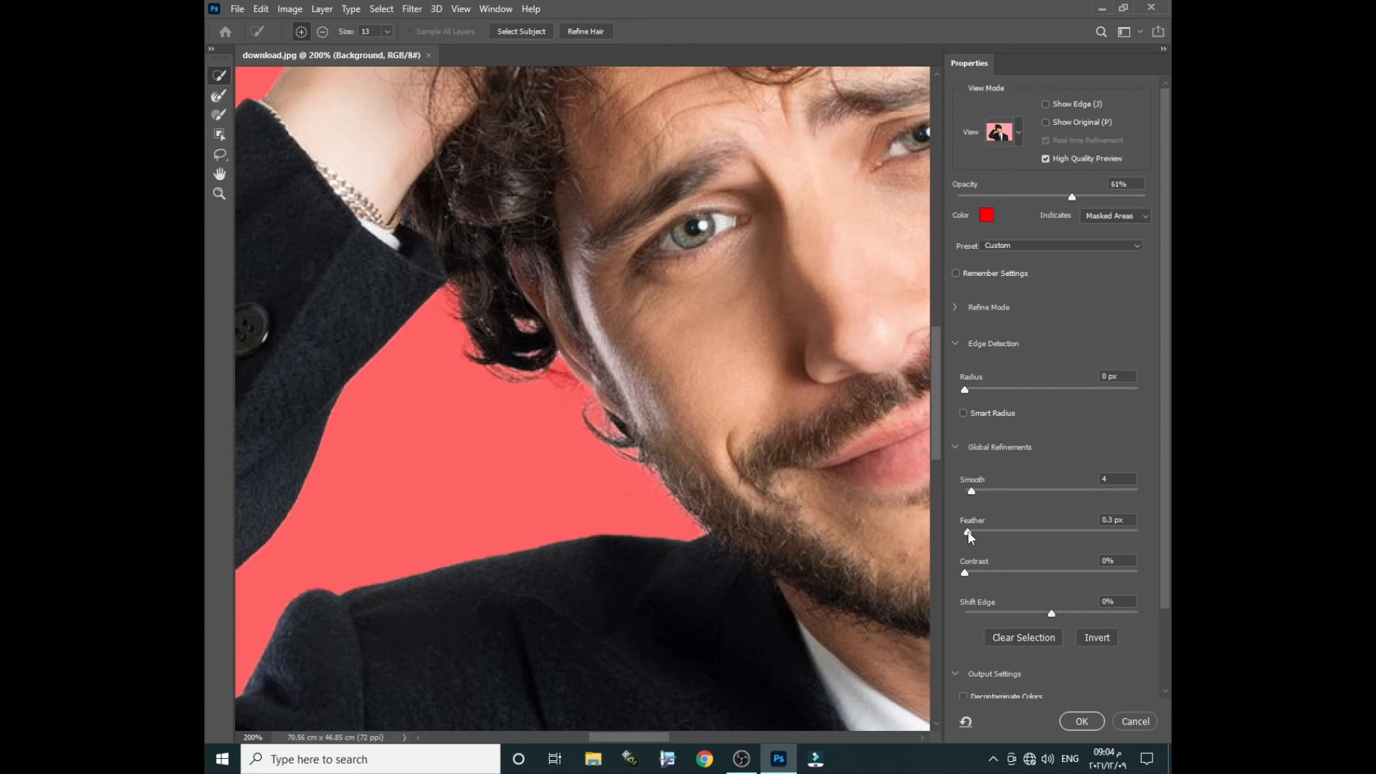
drag(969, 536, 1015, 532)
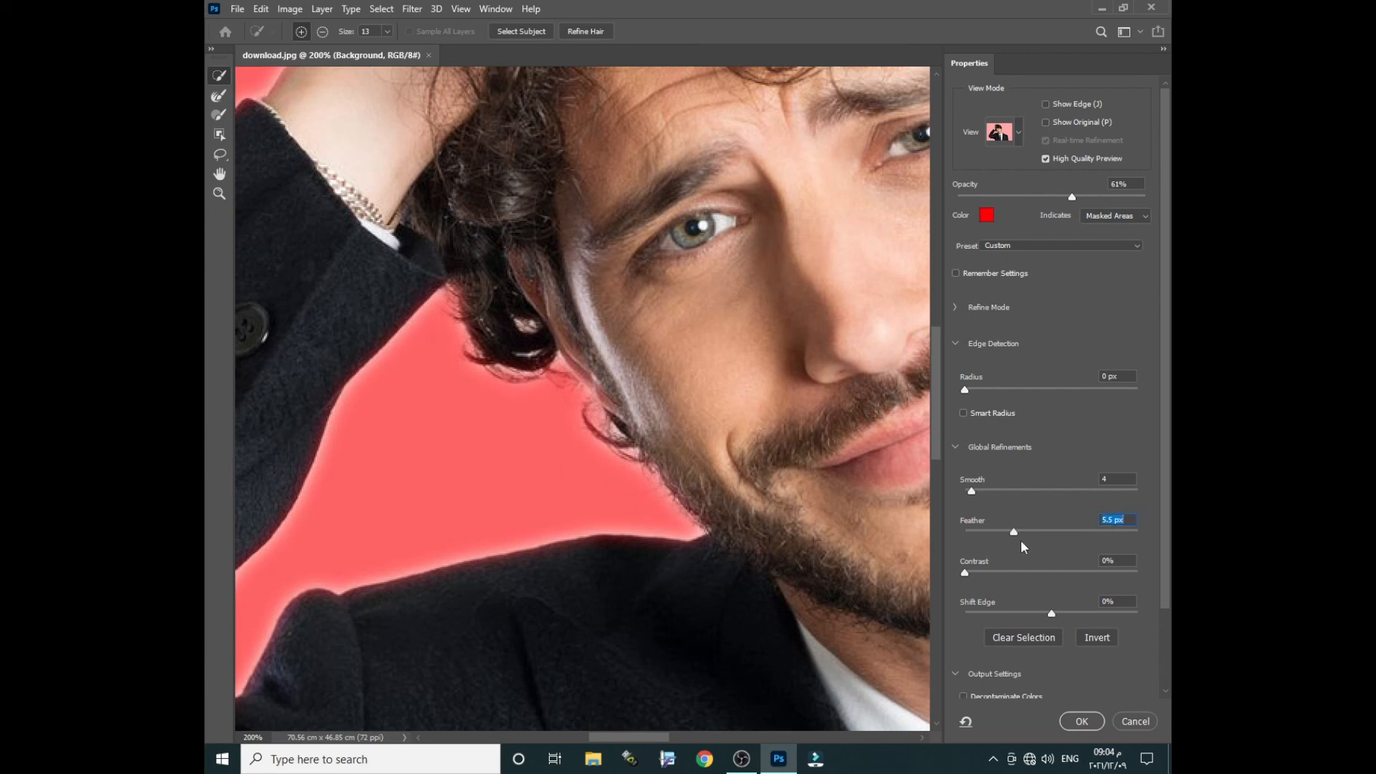
drag(1013, 532, 977, 533)
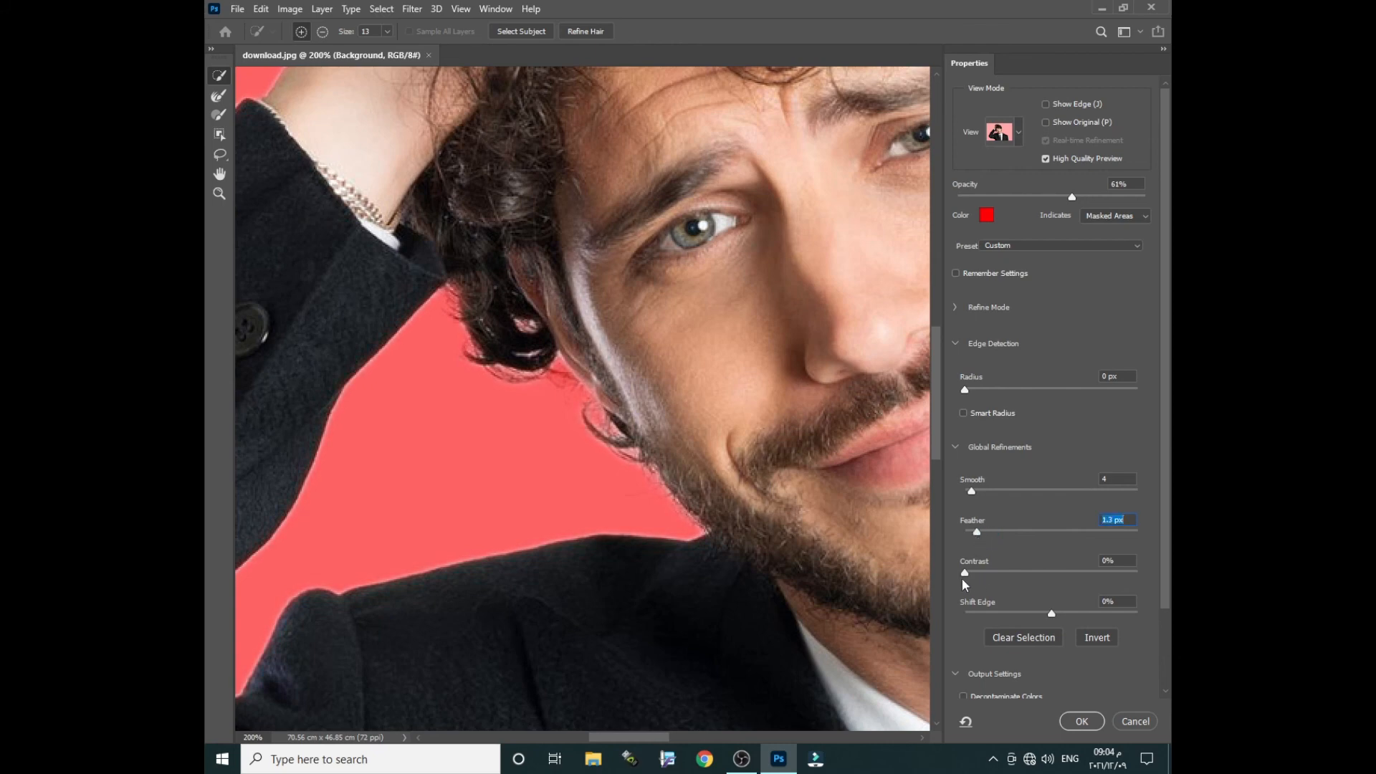
Step: Try edge Contrast values such as 57% and 34% on the selection, and return the Contrast to 0%
click(965, 573)
drag(977, 578, 1017, 578)
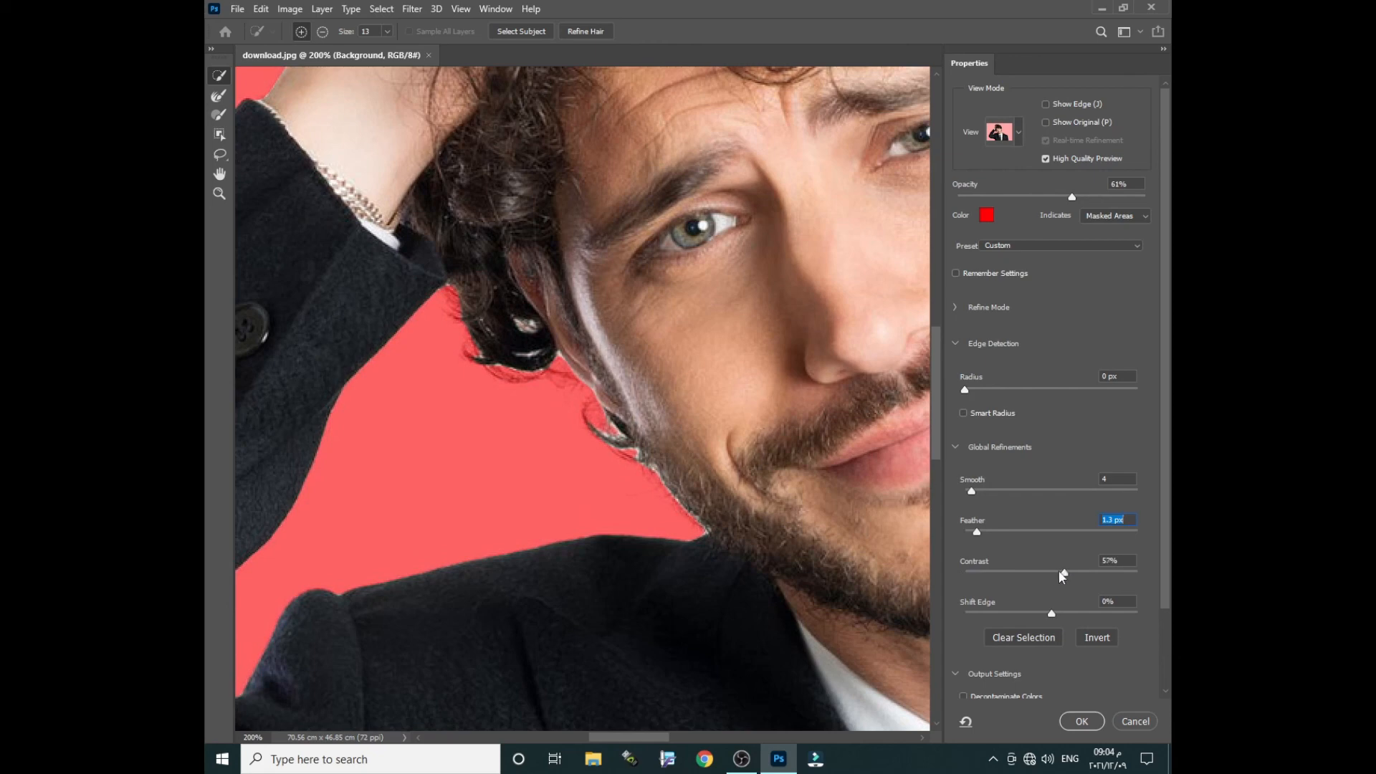
drag(1090, 572, 1058, 573)
drag(1026, 572, 1024, 572)
key(ctrl+plus)
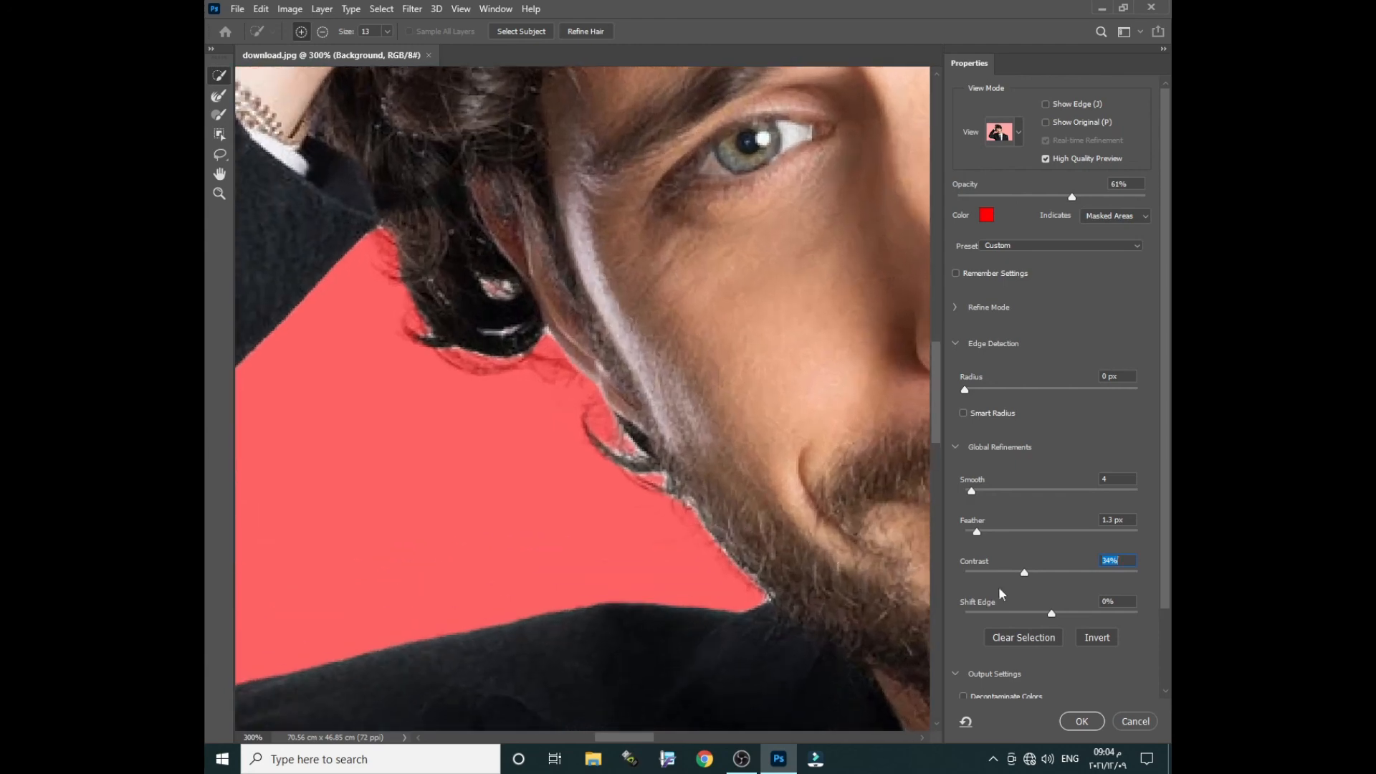
drag(1019, 576, 939, 570)
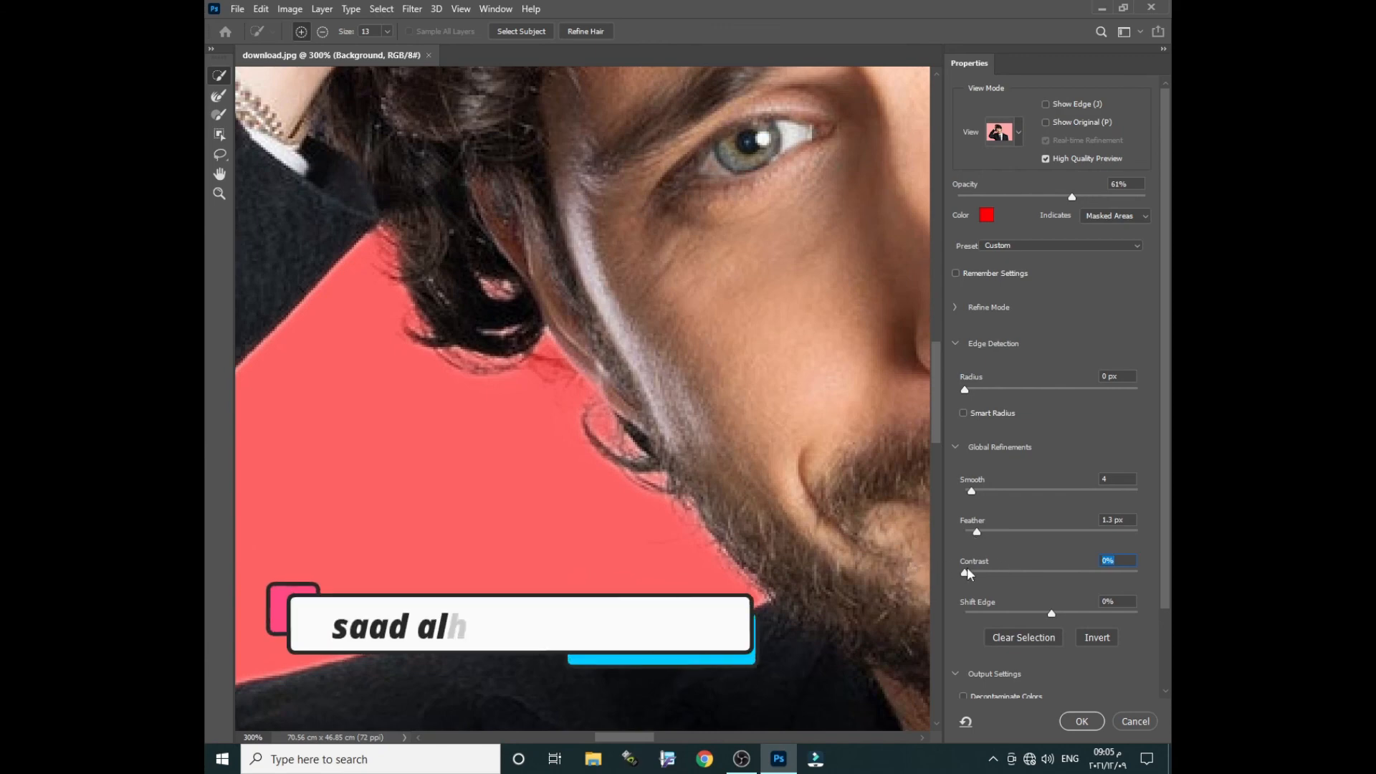
drag(965, 573, 1014, 574)
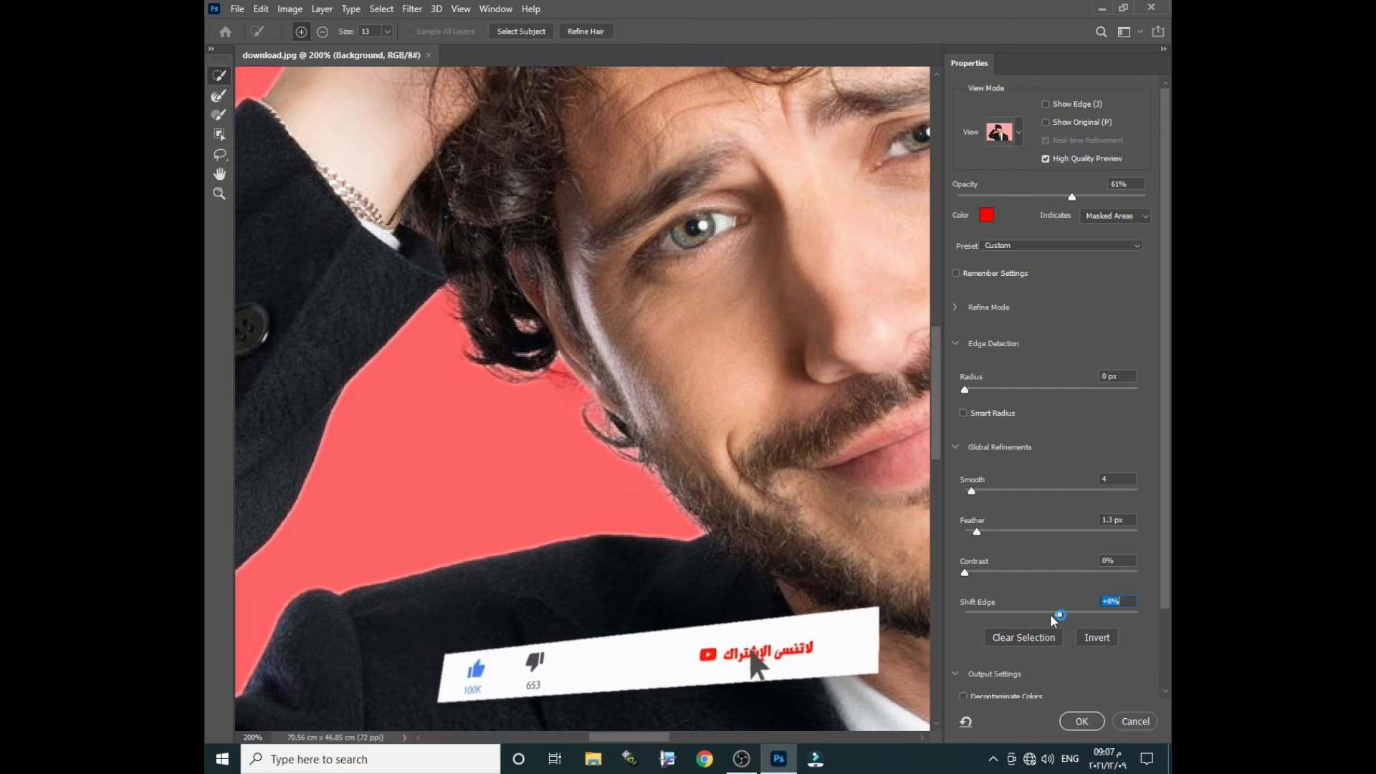
Step: Try shifting the selection edge outward to +100% and inward to -64%
drag(1060, 615, 1144, 615)
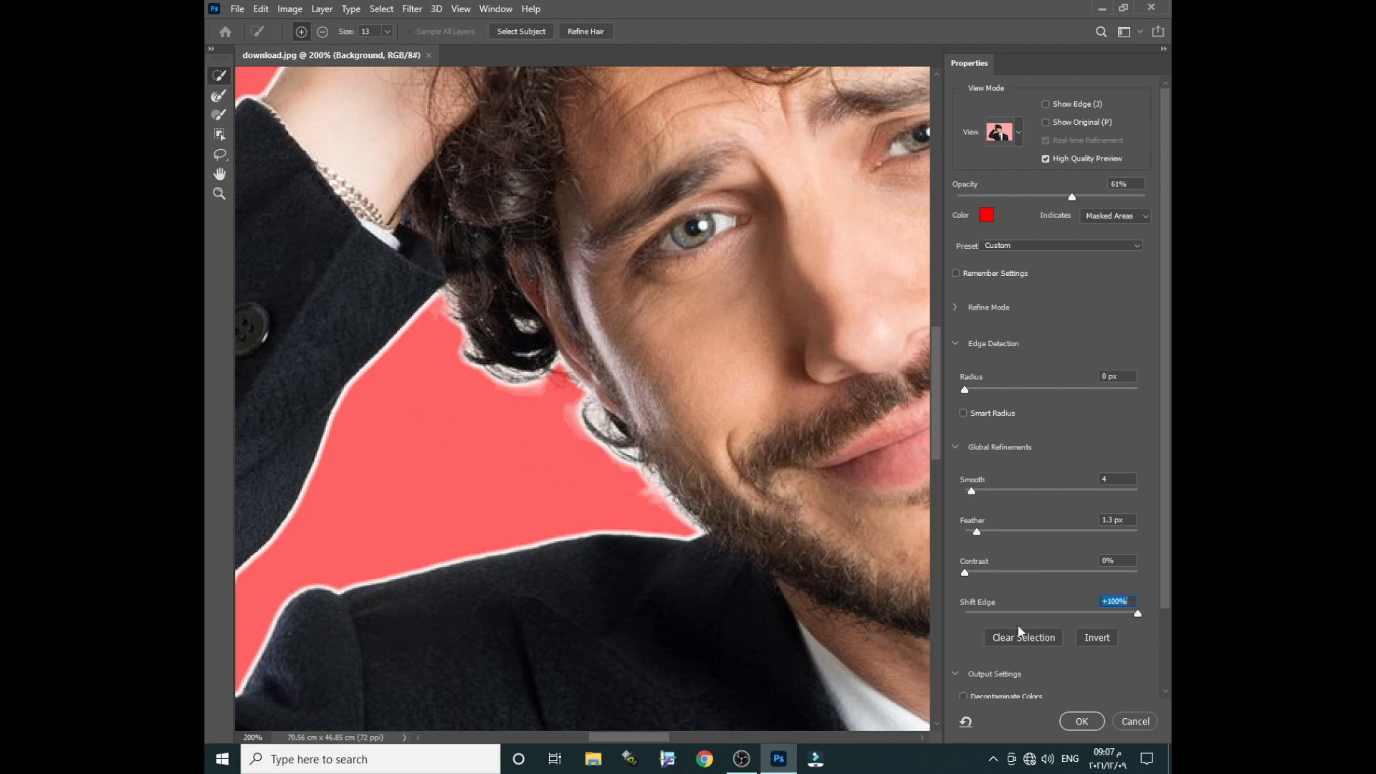
drag(1126, 611, 996, 610)
key(ctrl+minus)
key(ctrl+minus)
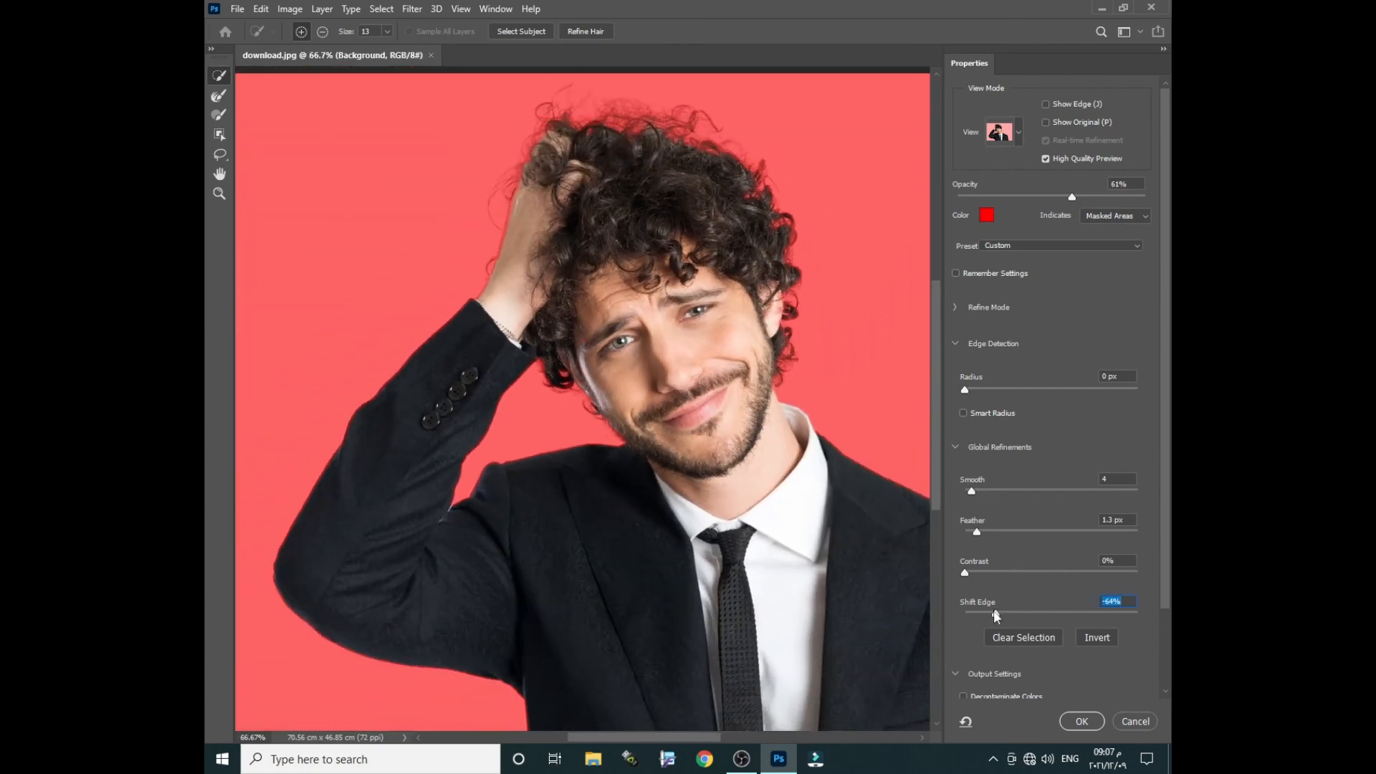
Step: Raise the red overlay's opacity to 100% and set Shift Edge to -47%, after trying -80%
drag(994, 610, 983, 613)
drag(1108, 195, 1163, 199)
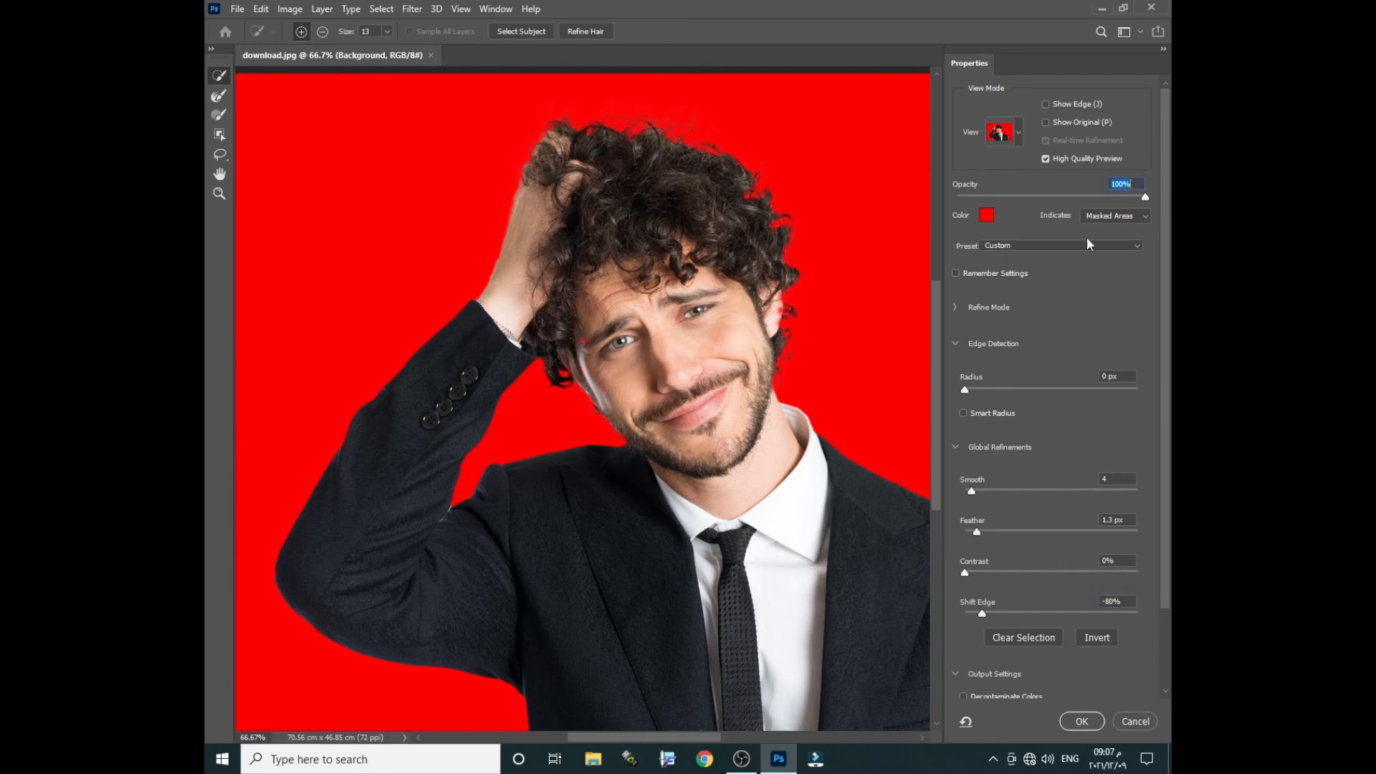
drag(982, 613, 1011, 615)
Step: Try inverting the selection of the man, and invert it back
scroll(1101, 577, down, 3)
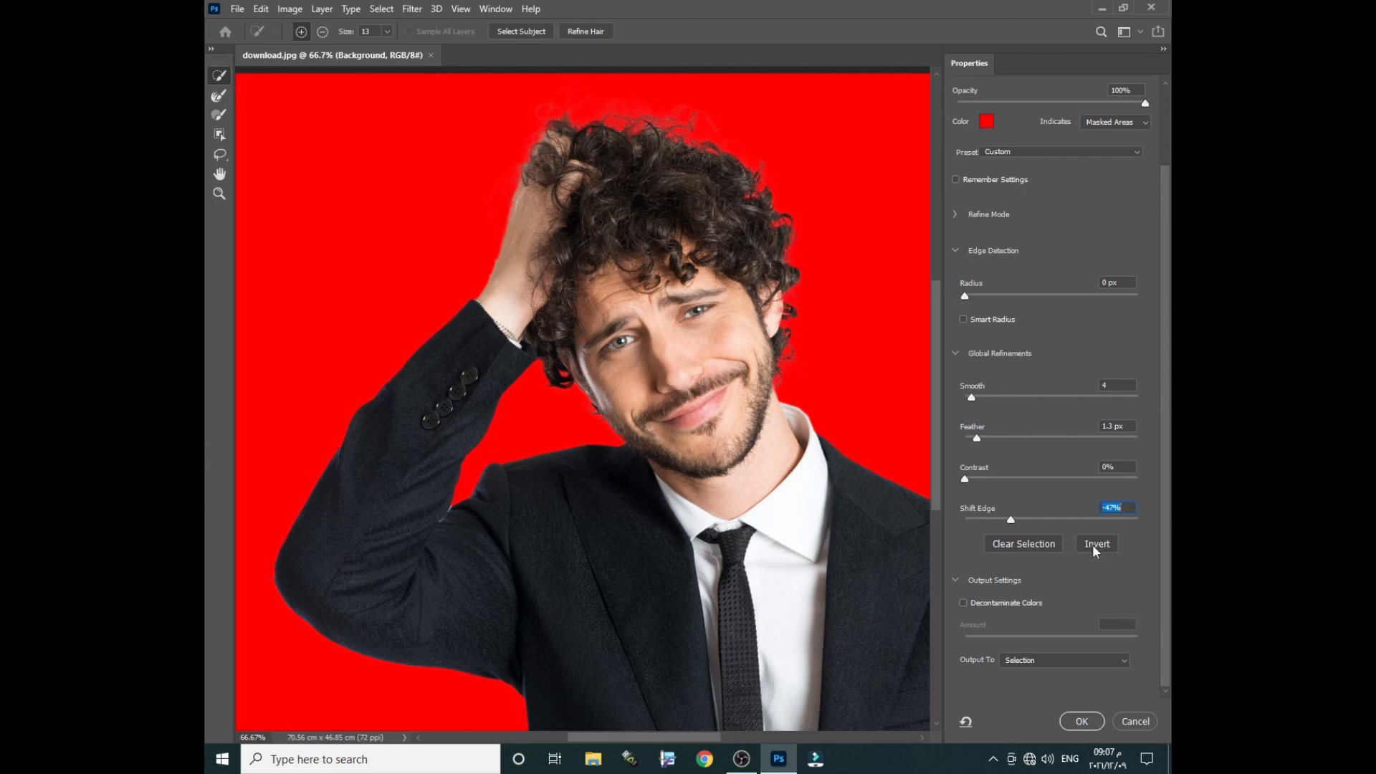
click(1094, 547)
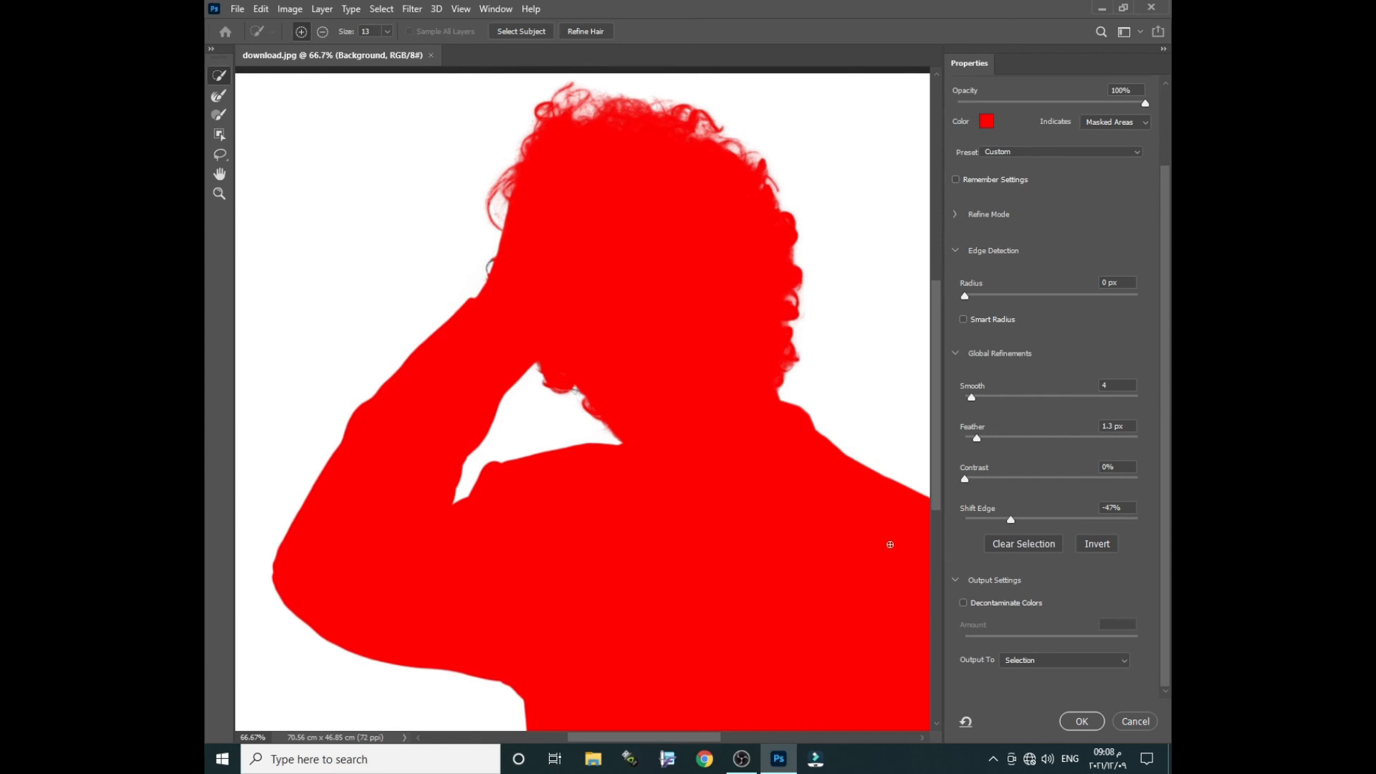
click(1096, 543)
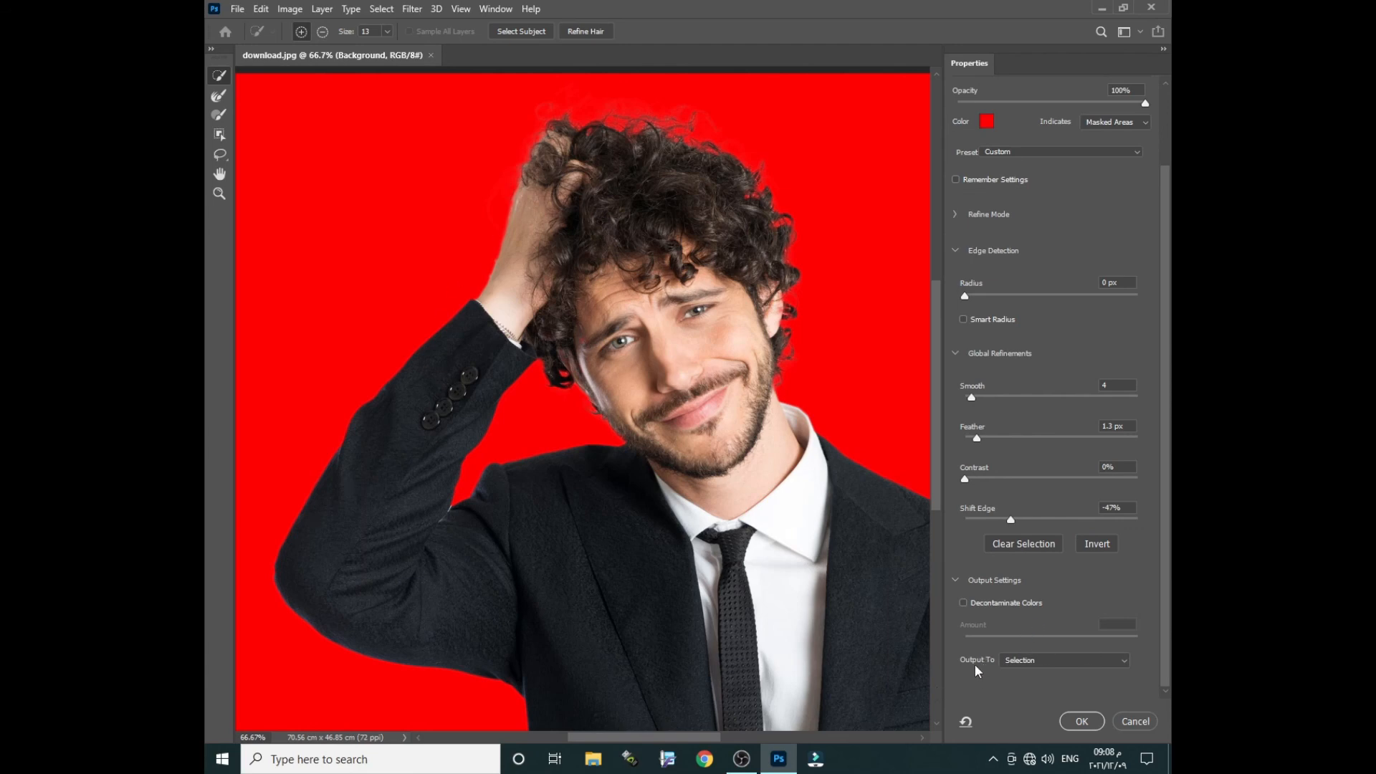
Step: Output the refined selection as a new layer with a layer mask
click(1026, 661)
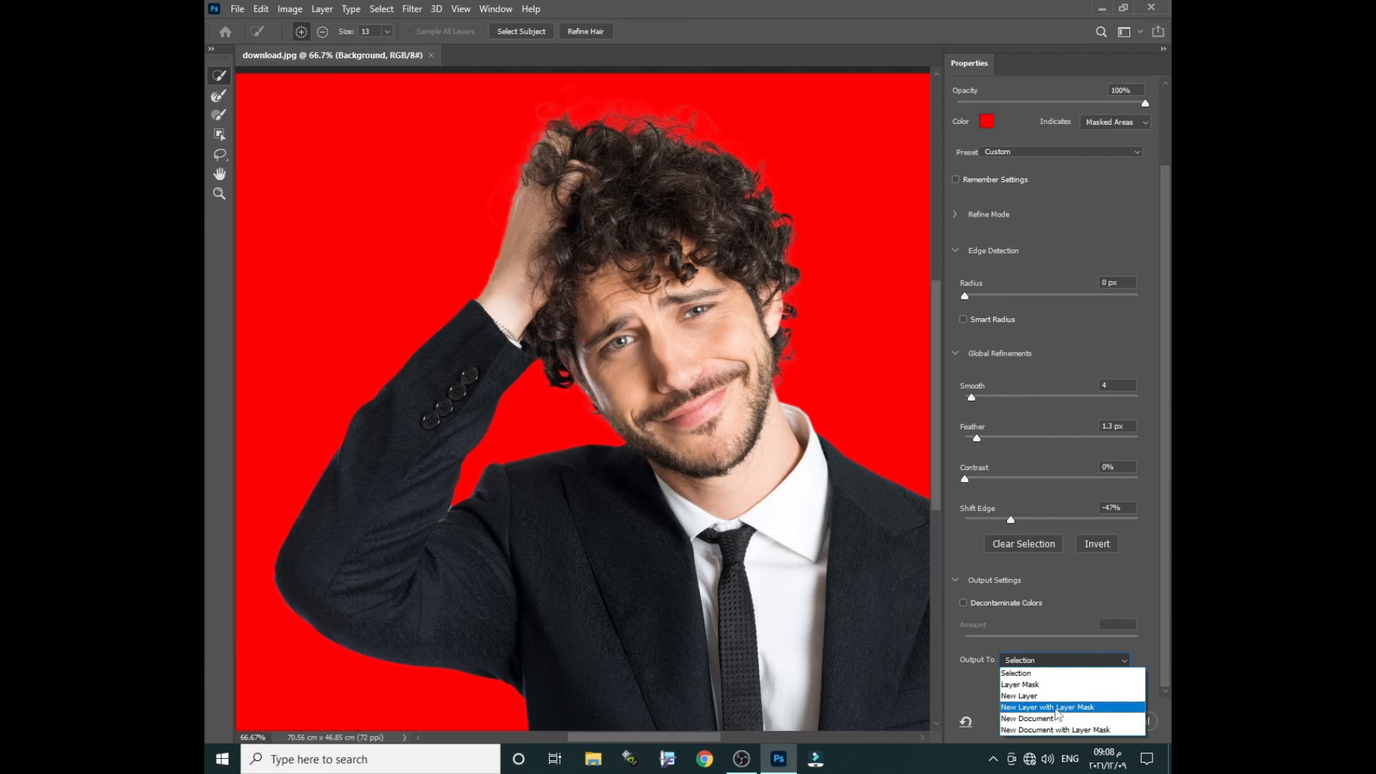
click(1057, 709)
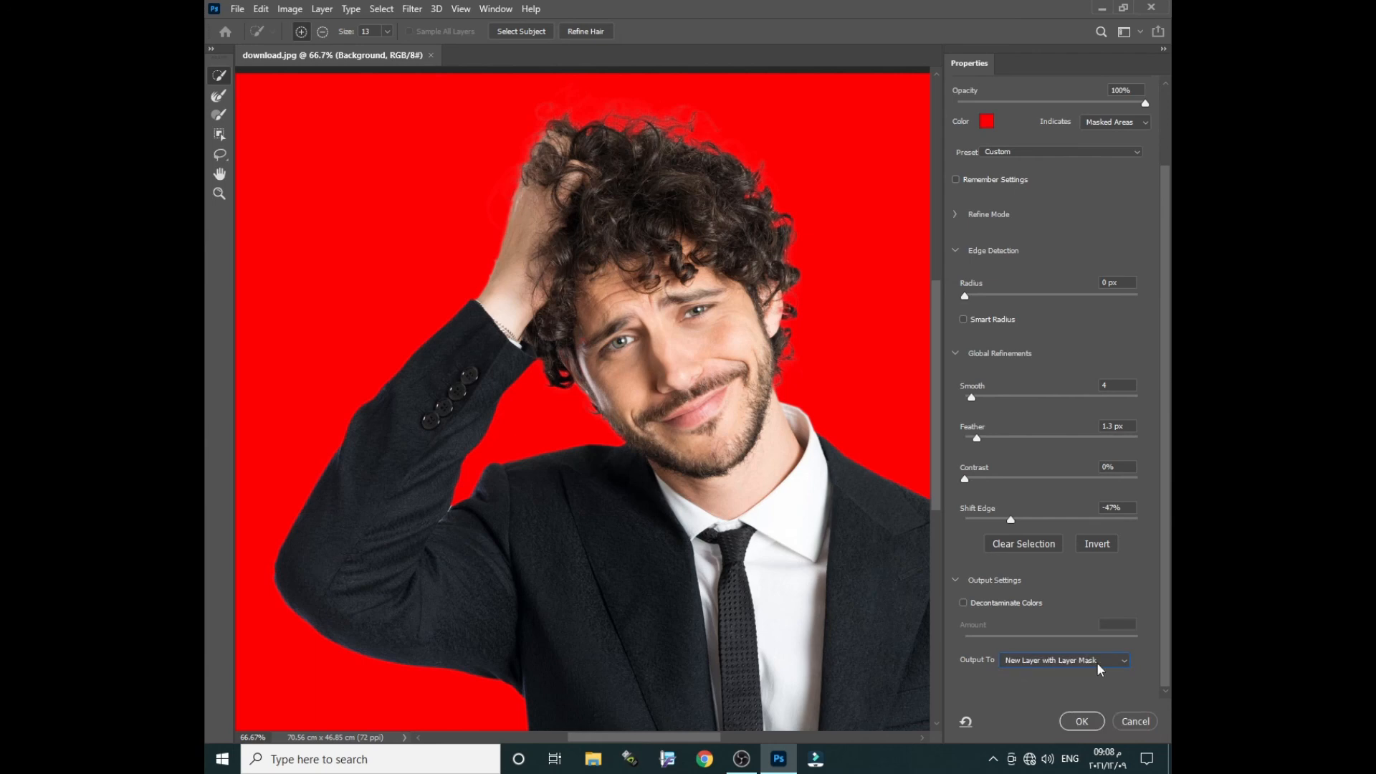
click(1083, 721)
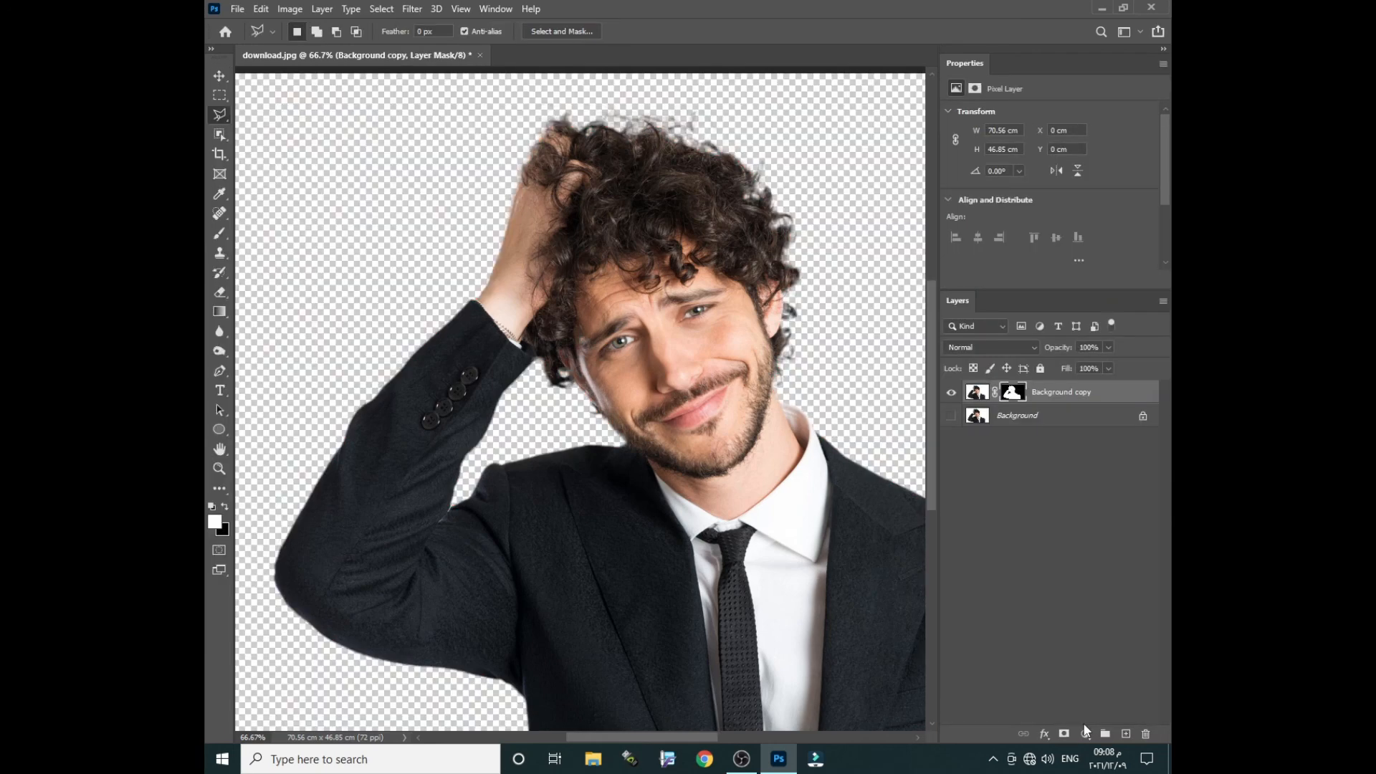
Step: Fit the whole image in view and delete the hidden original Background layer
key(ctrl+minus)
key(ctrl+minus)
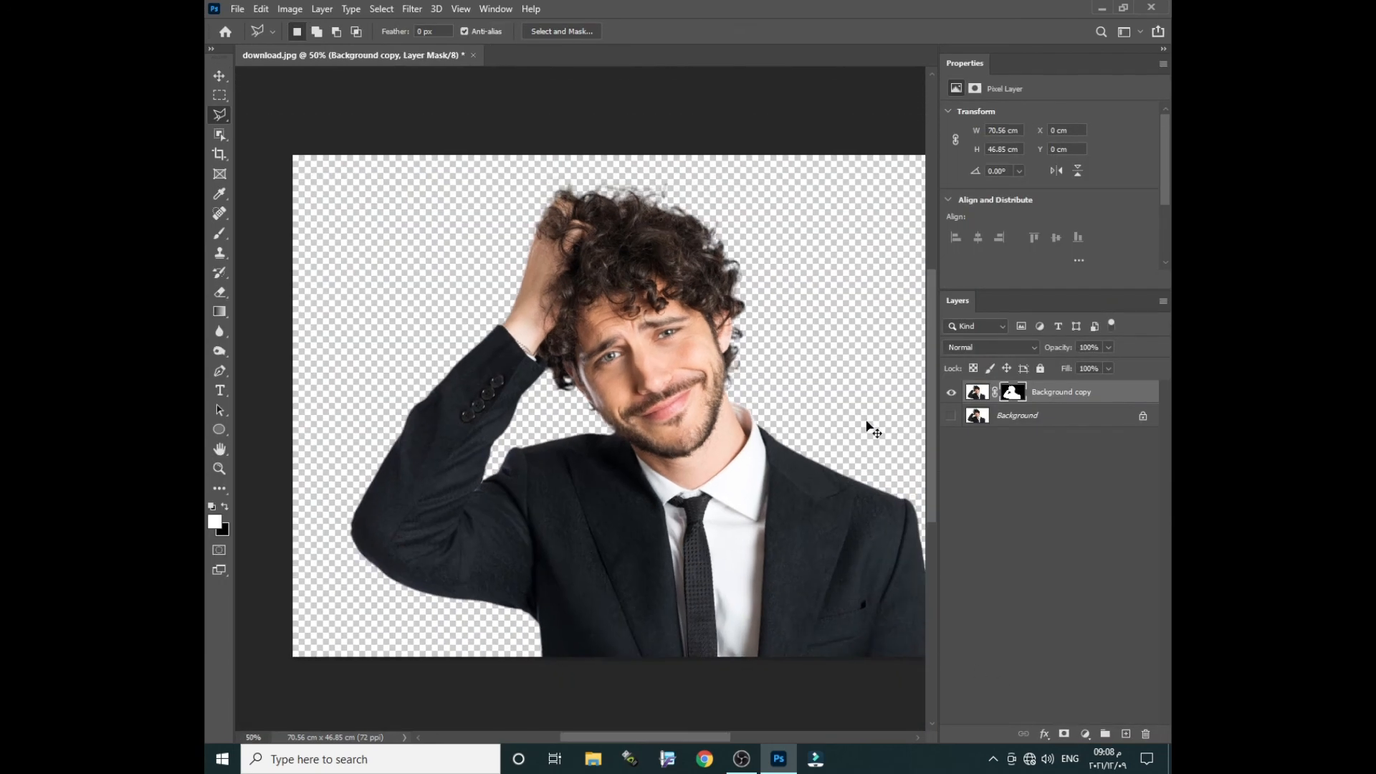
key(ctrl+0)
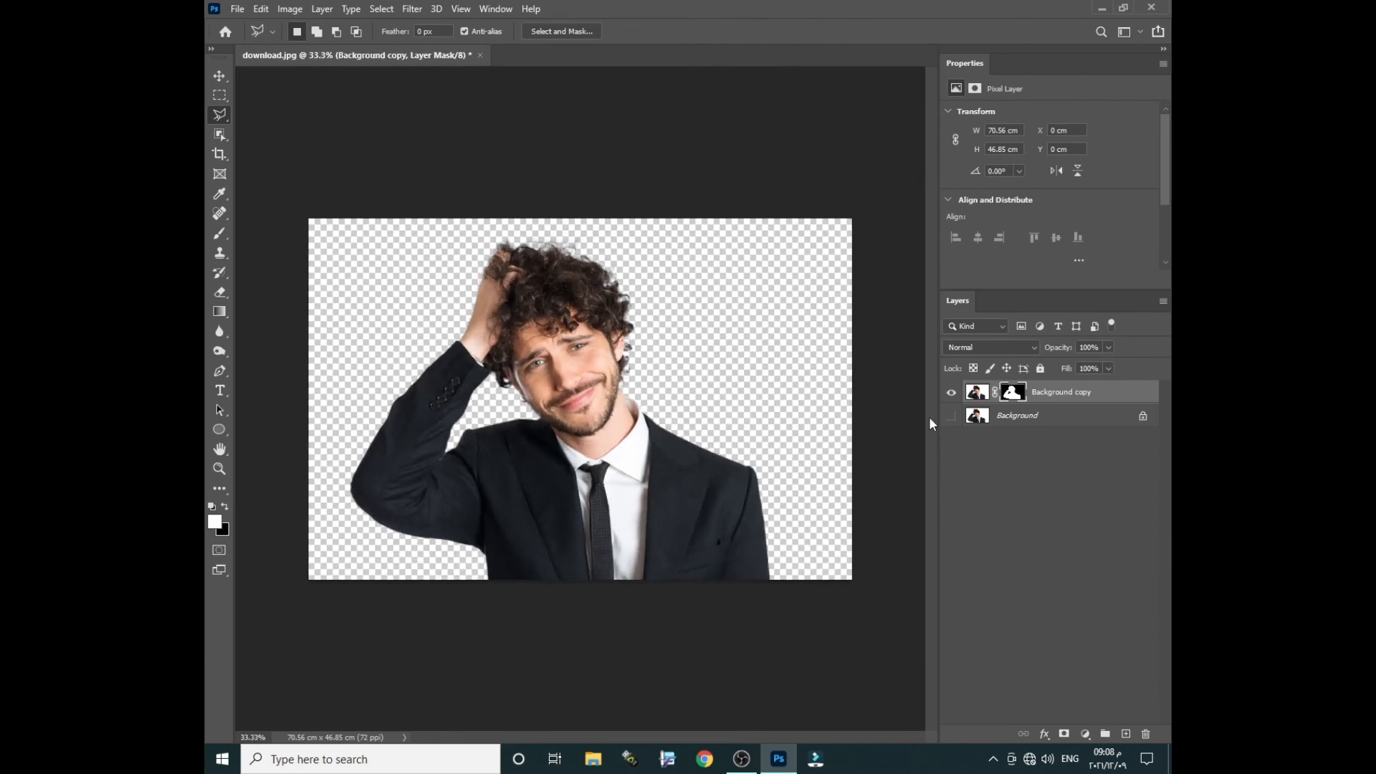
click(1028, 418)
key(Delete)
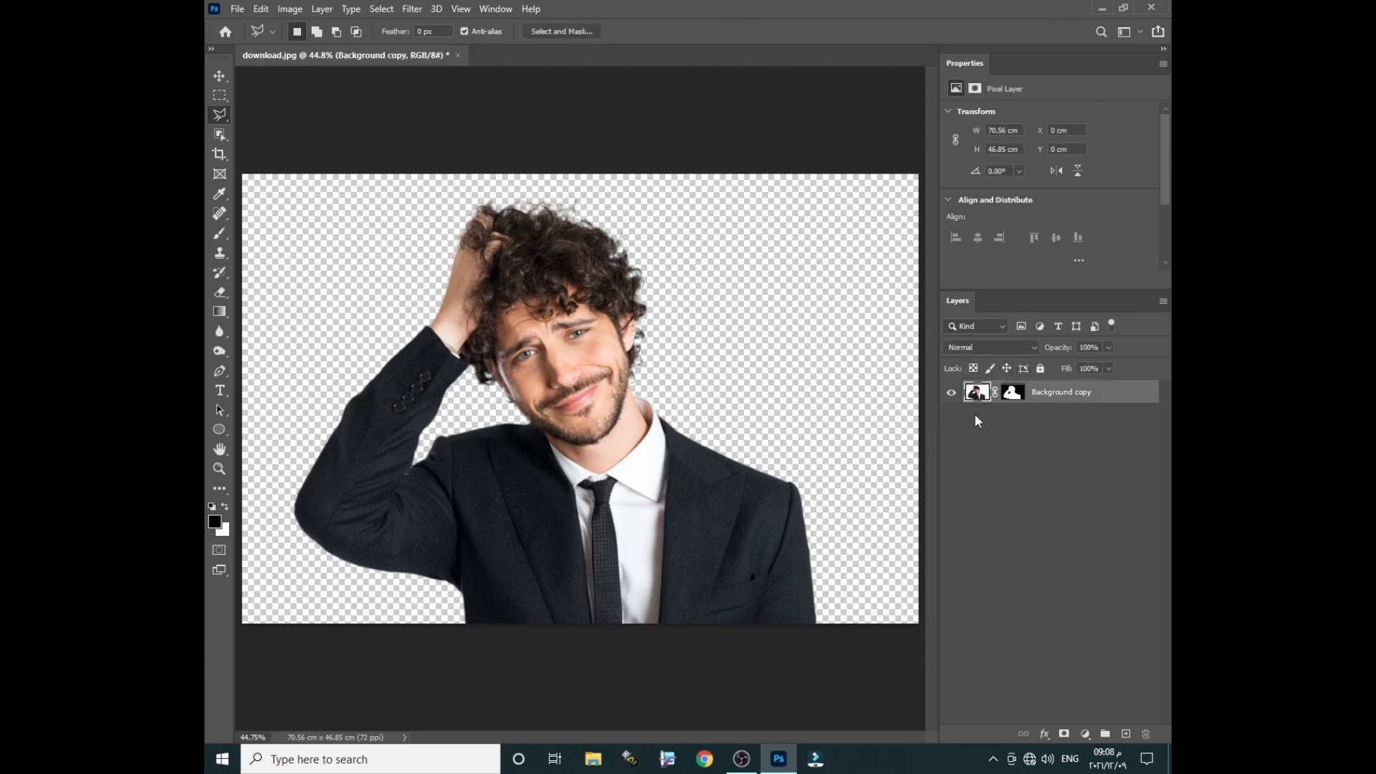
Step: Target the cutout layer's mask and activate the Move tool
click(1013, 393)
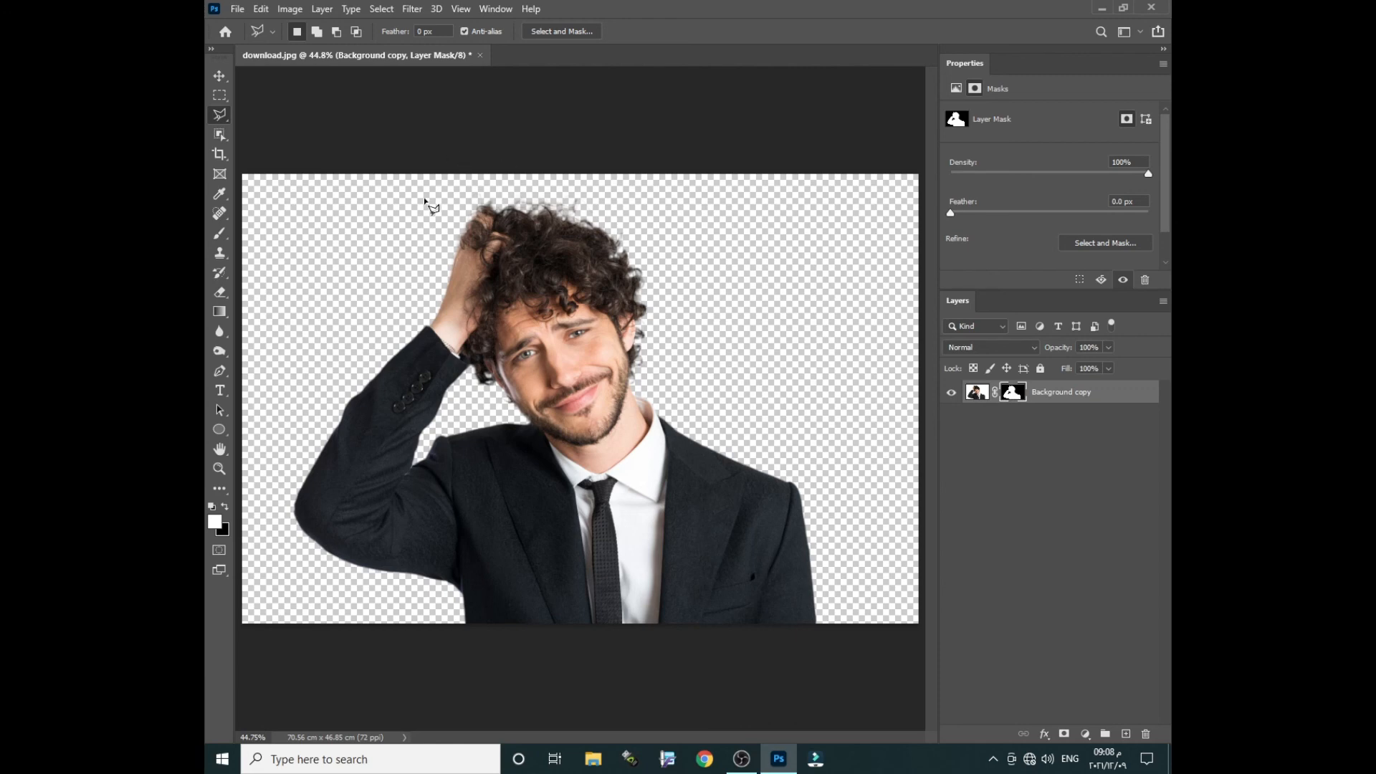
click(220, 75)
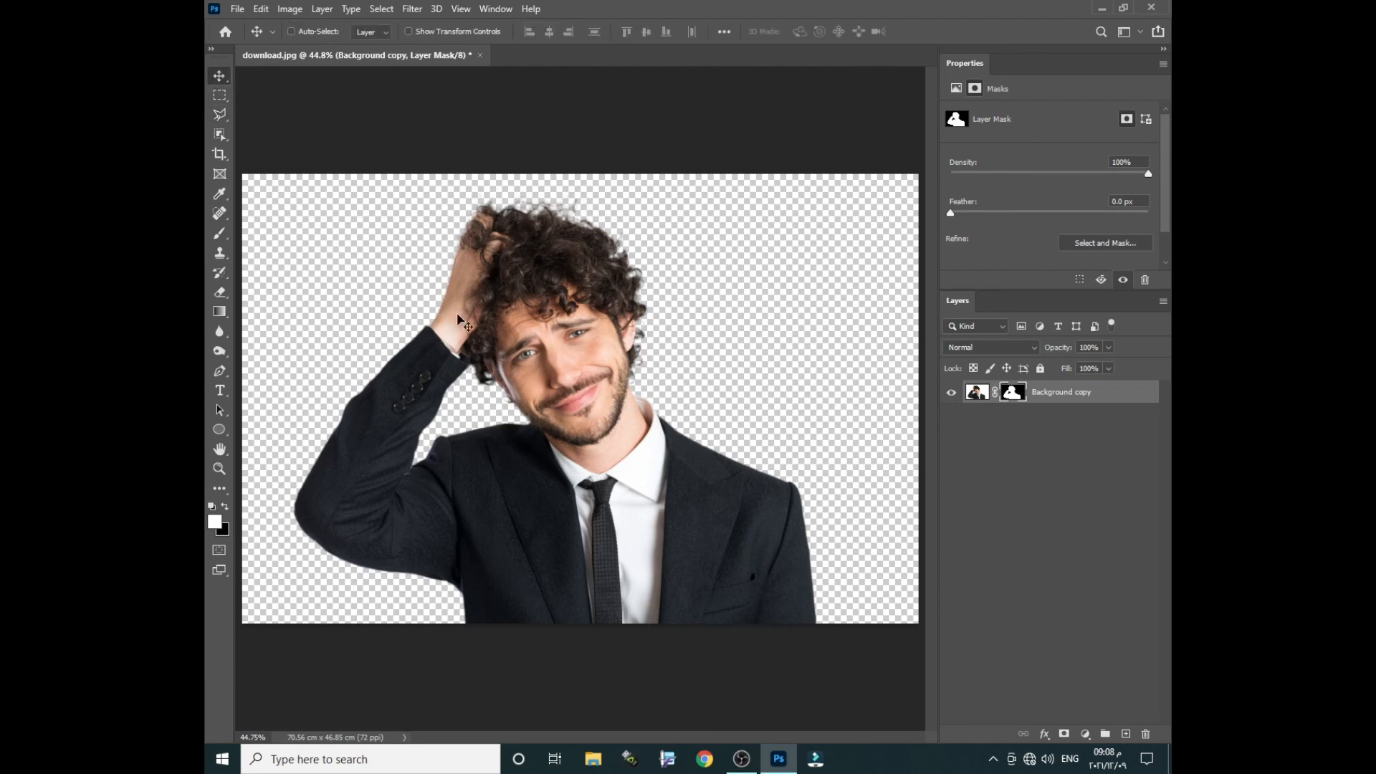